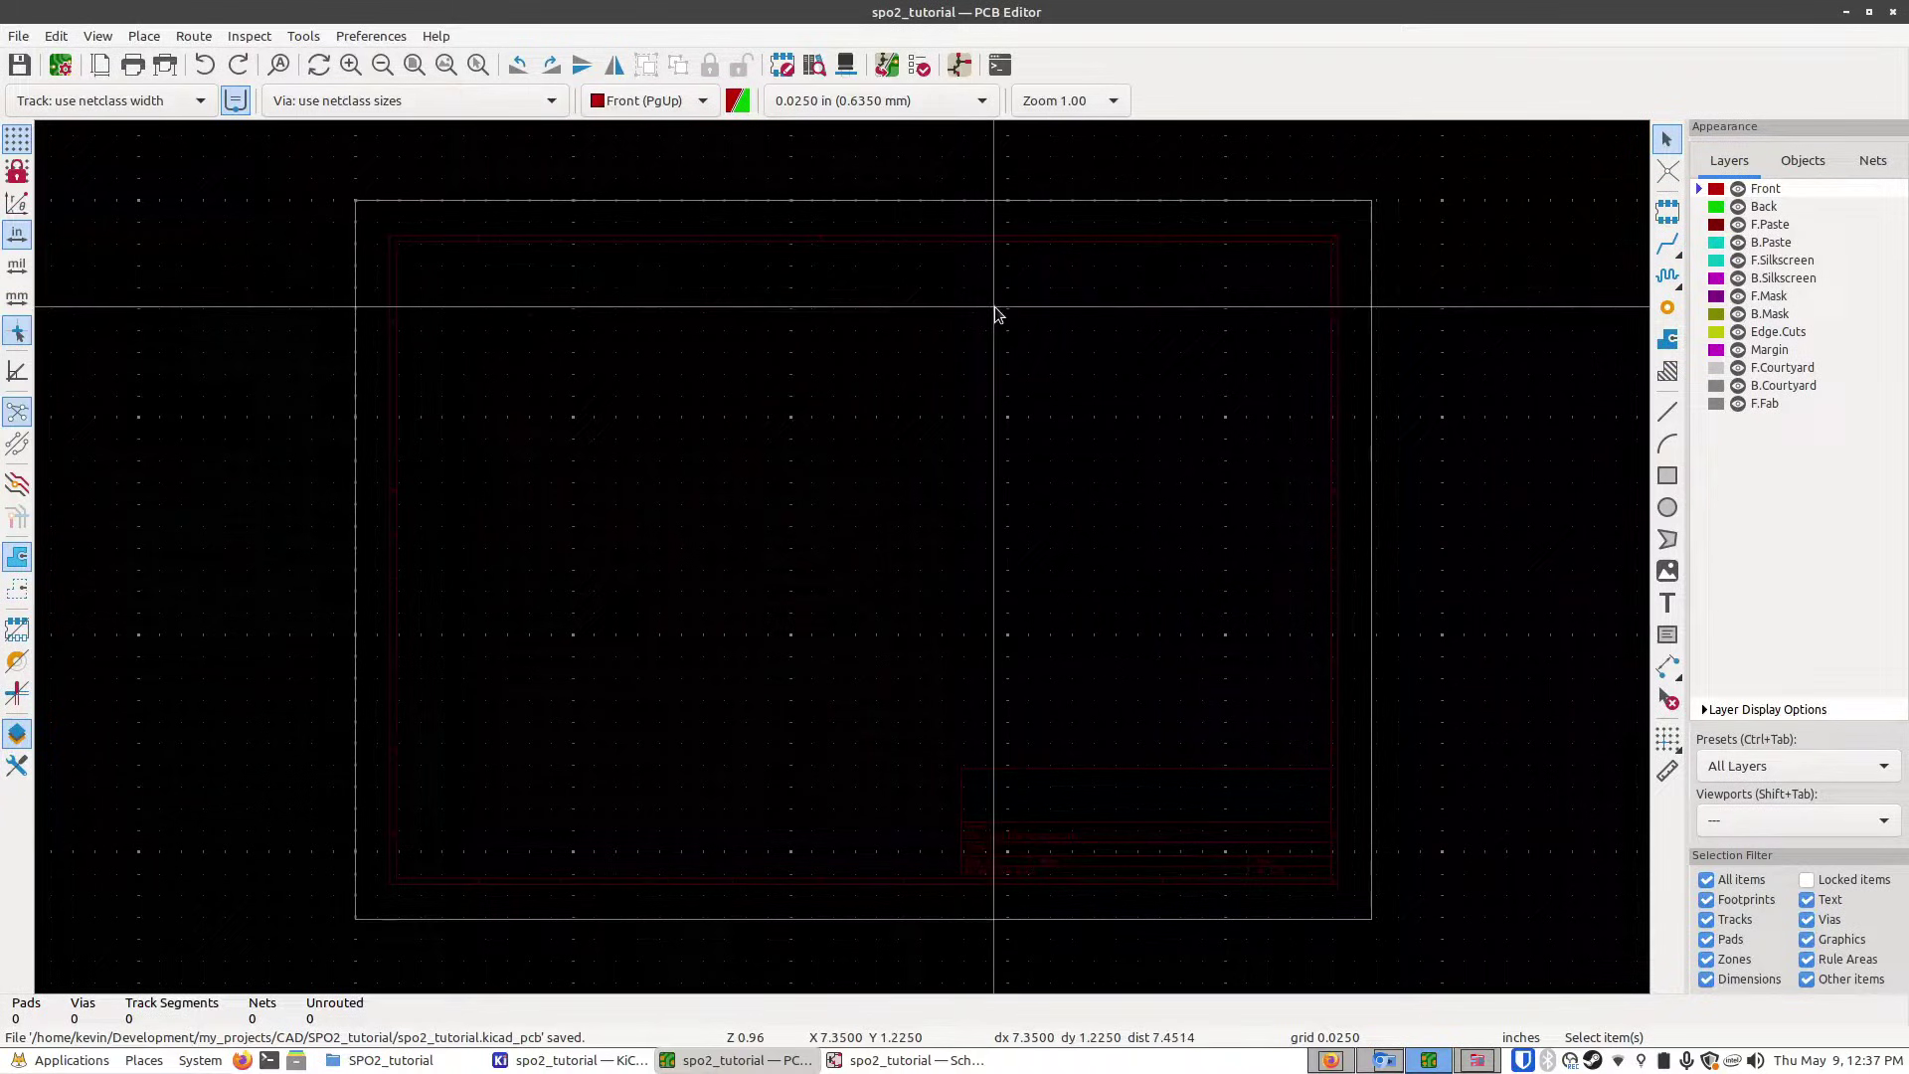
- Update the PCB from the schematic and place the imported footprints on the sheet
{"action": "left_click", "coordinate": [883, 66]}
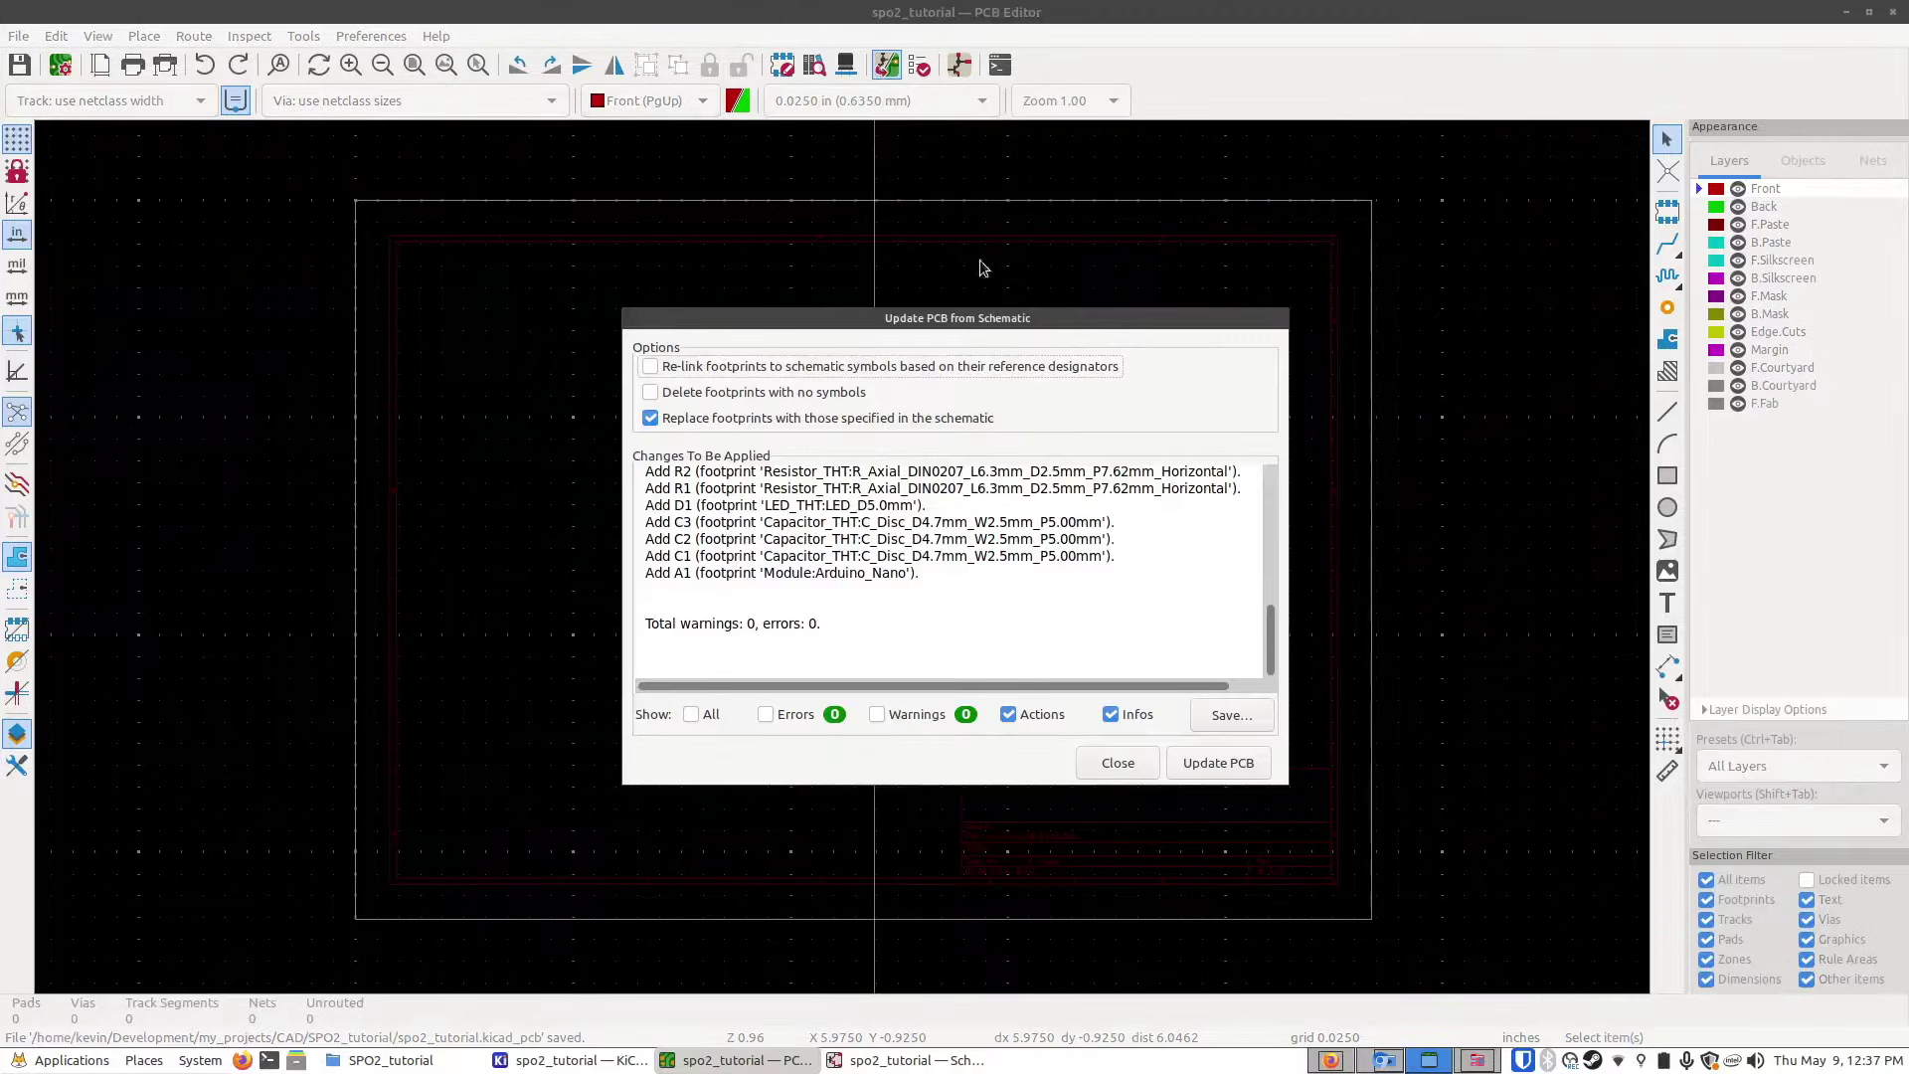
{"action": "left_click", "coordinate": [1218, 763]}
{"action": "left_click", "coordinate": [1124, 767]}
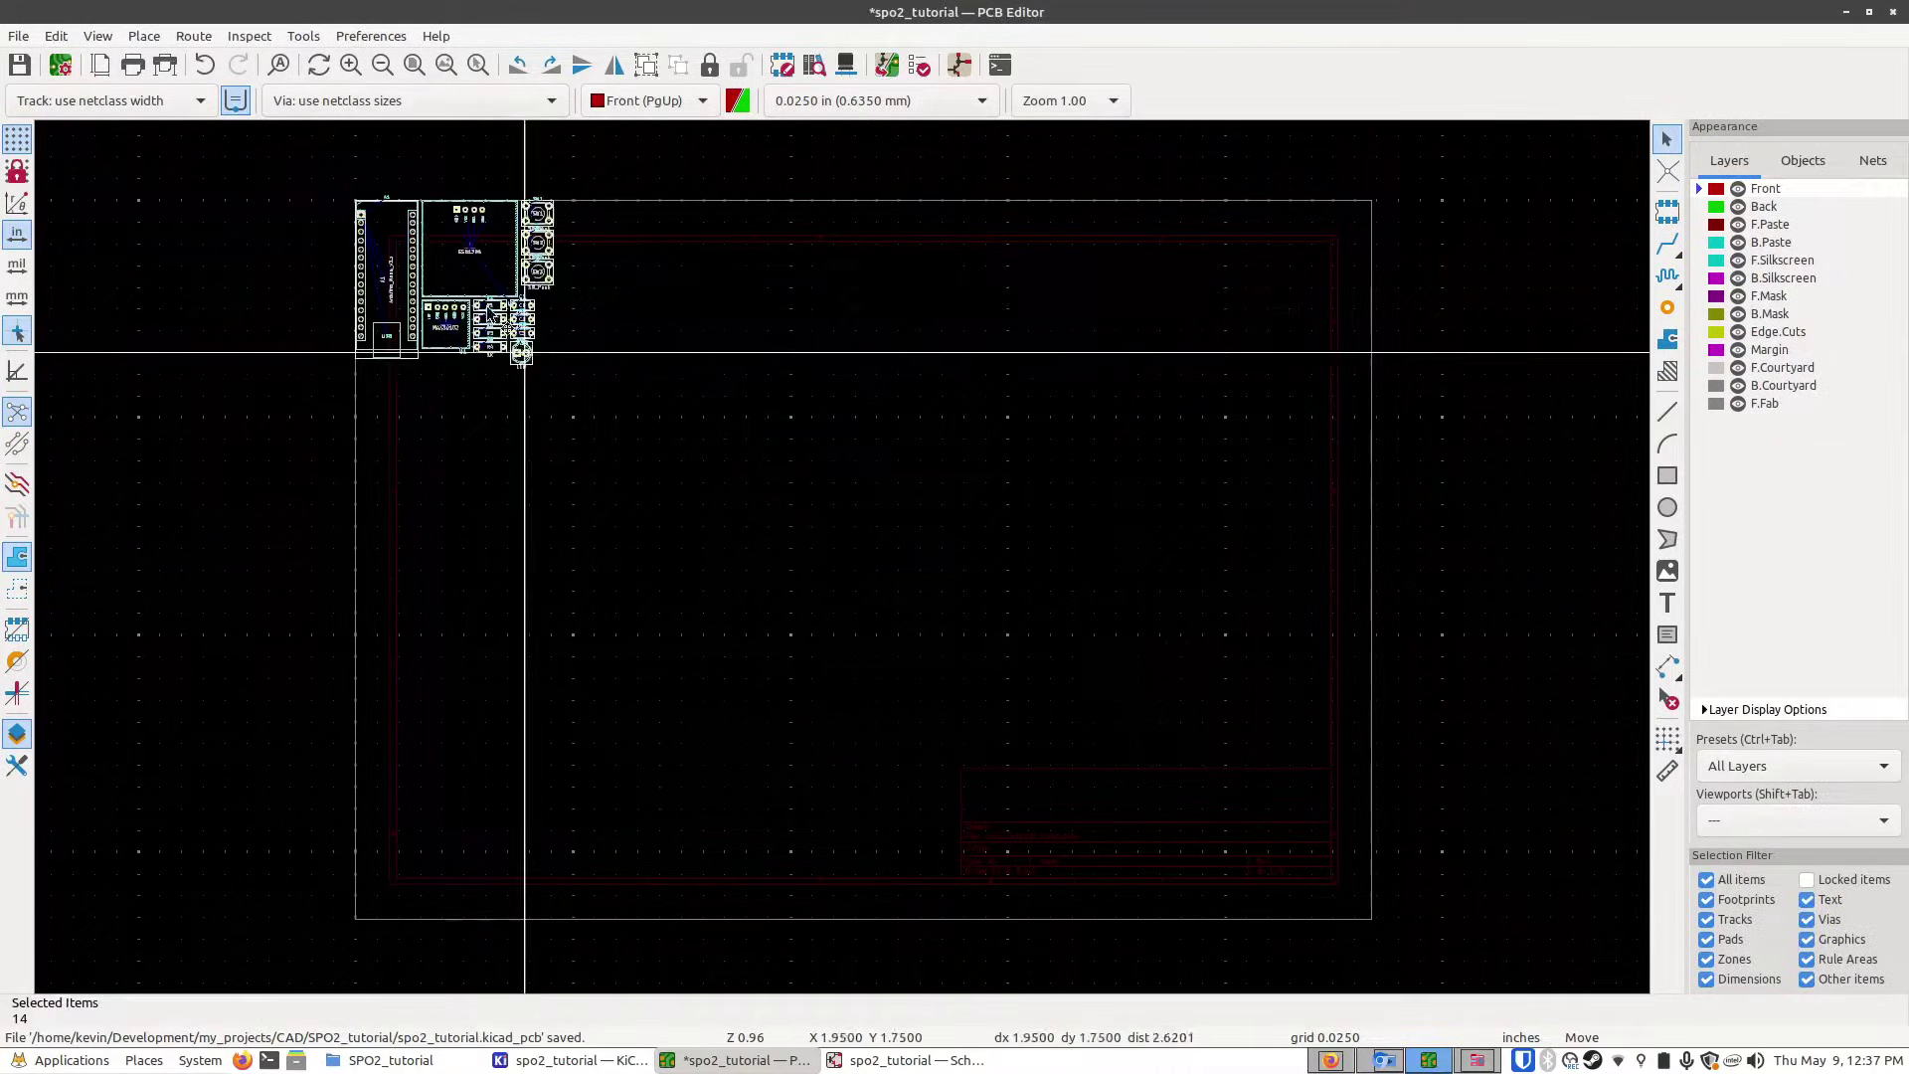
{"action": "scroll", "coordinate": [778, 510], "scroll_direction": "up", "scroll_amount": 4}
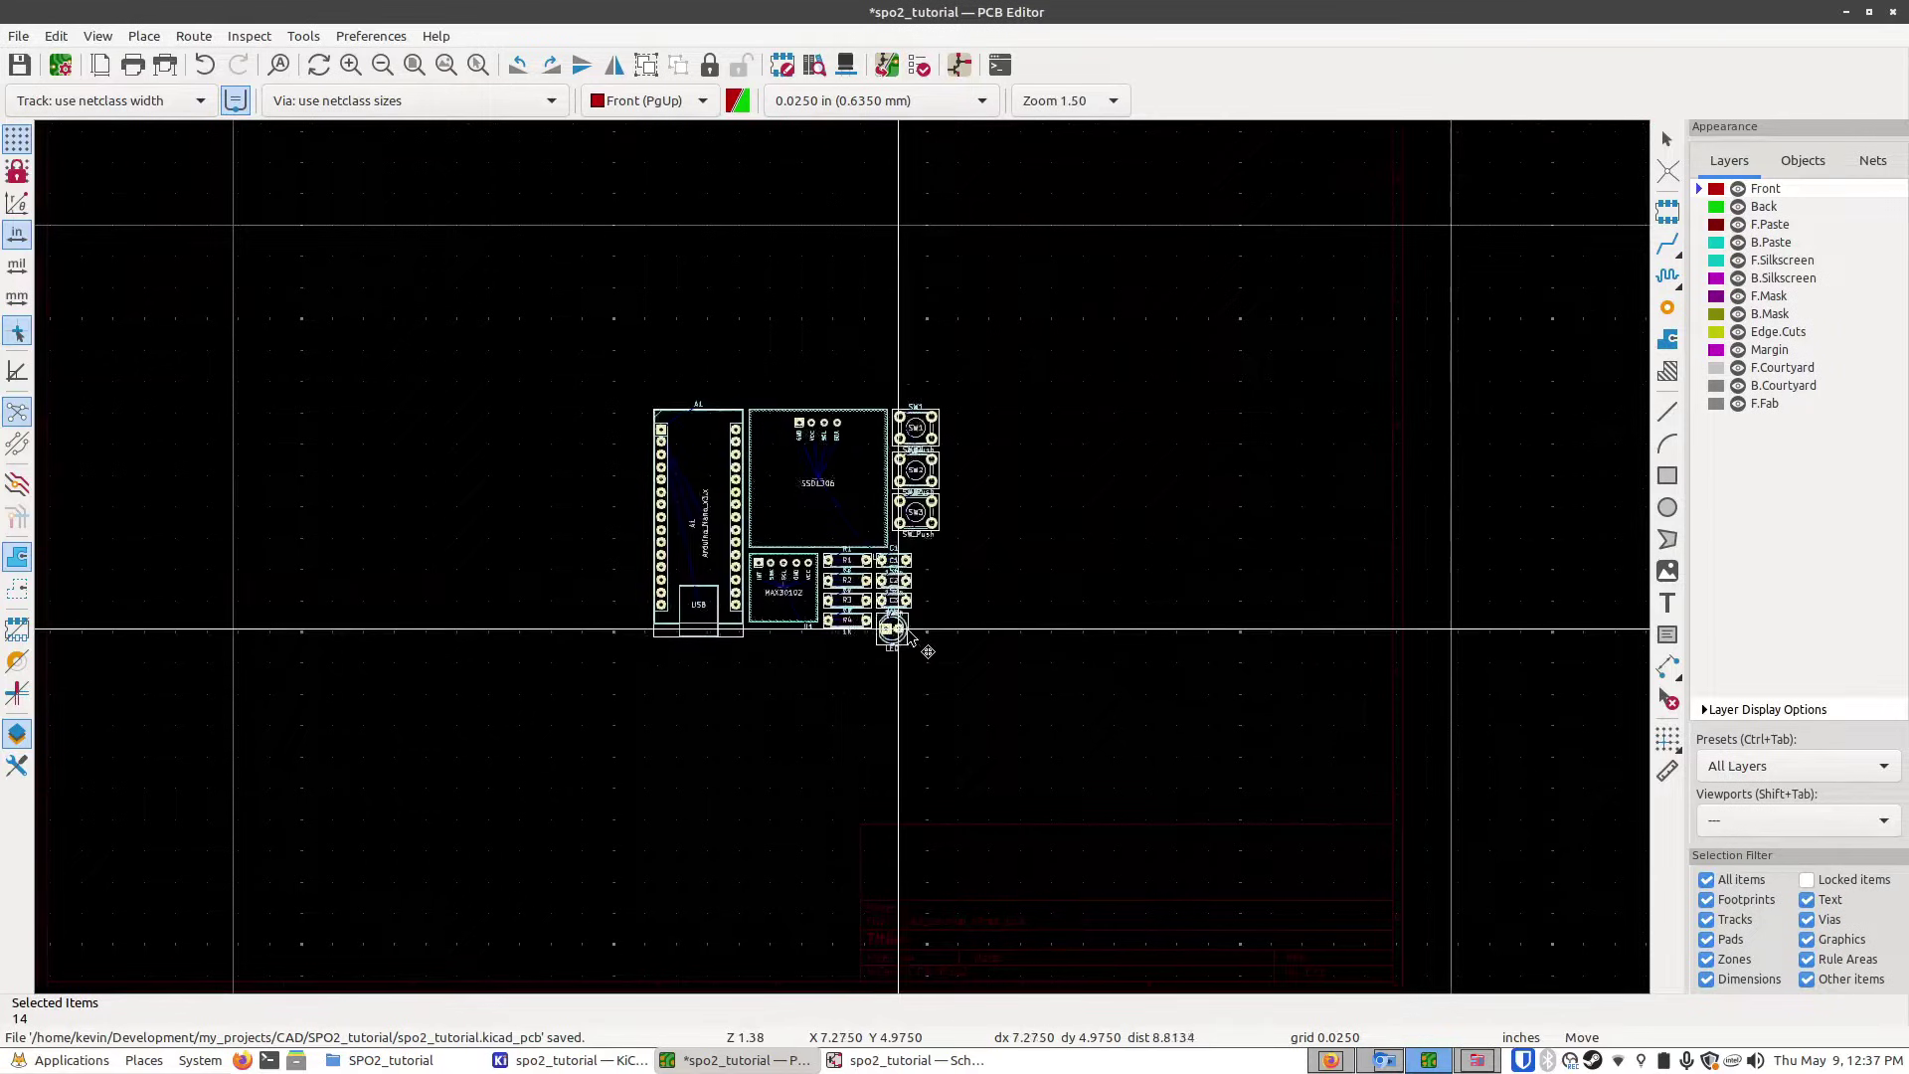
{"action": "left_click", "coordinate": [938, 648]}
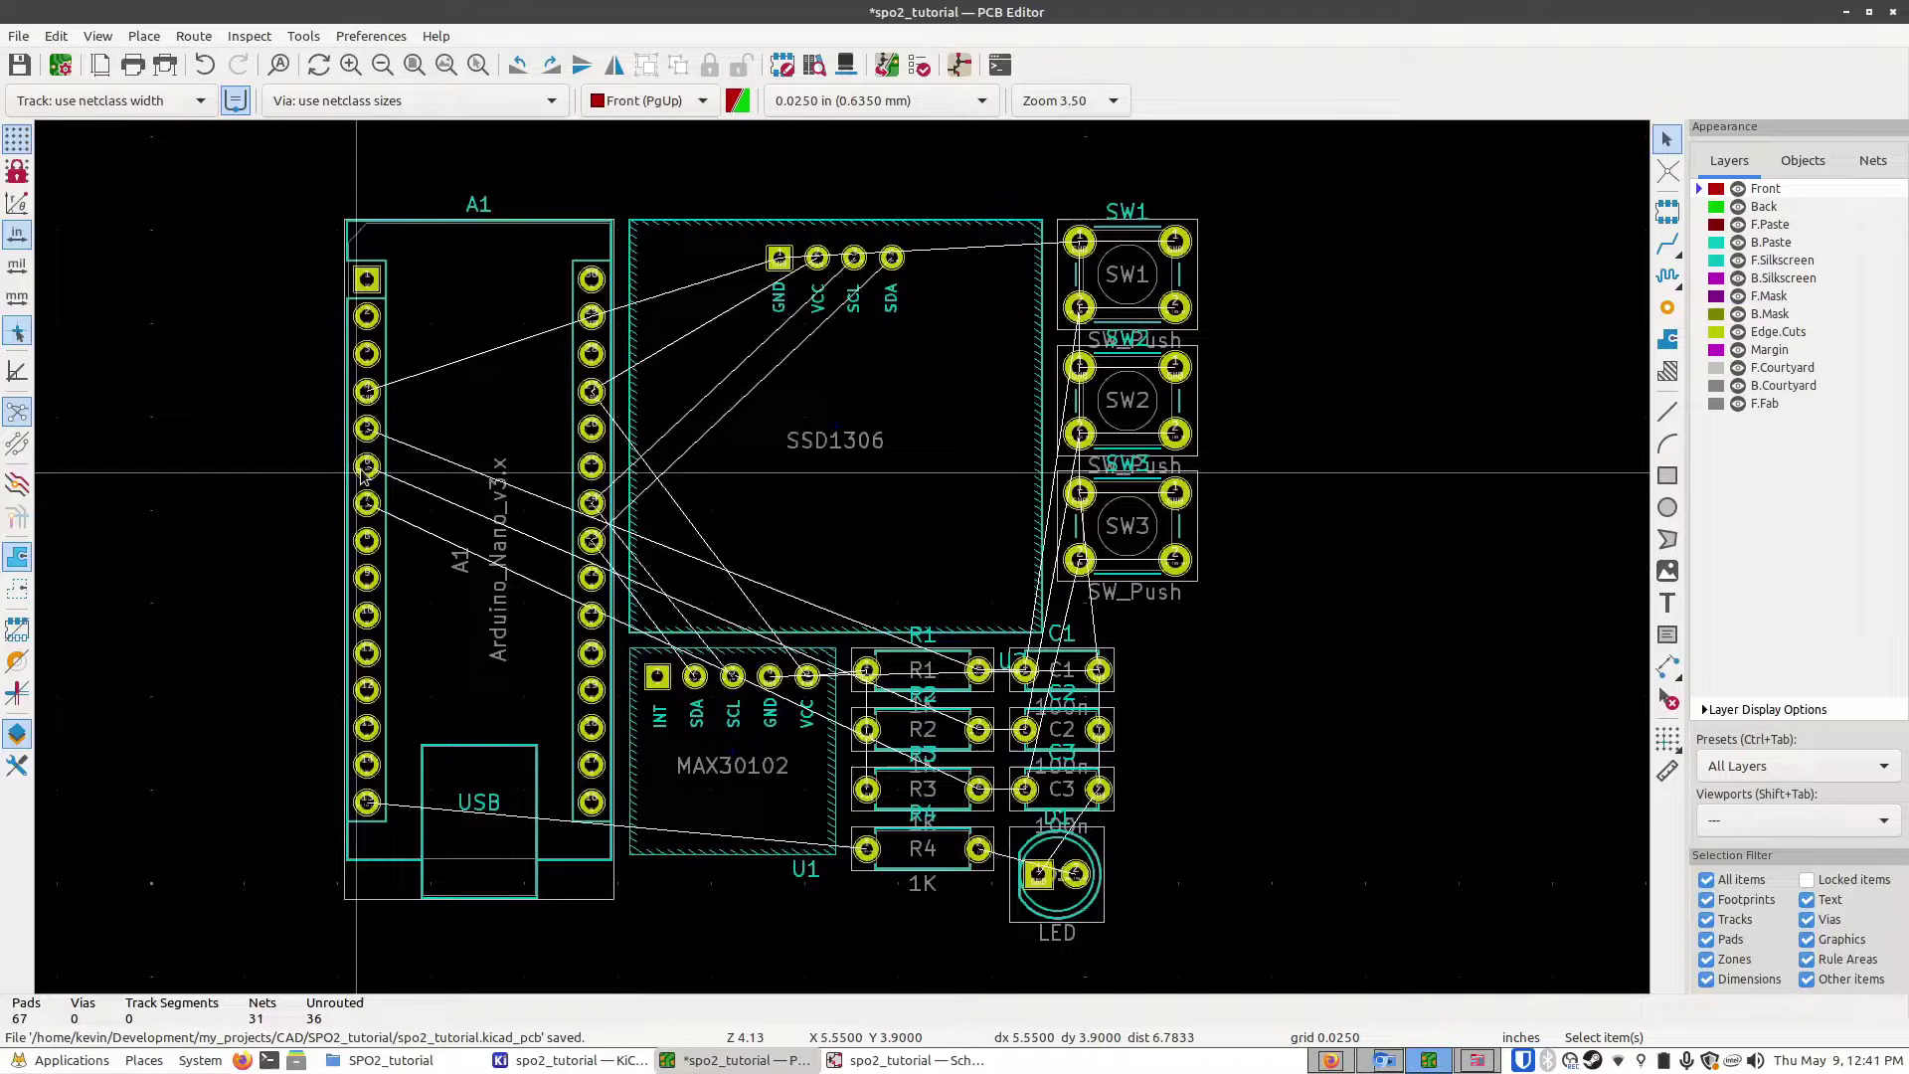
- Highlight the net connected to pad 2 of resistor R2 to inspect its connections, and clear the highlight
{"action": "left_click", "coordinate": [979, 745]}
{"action": "left_click", "coordinate": [1166, 754]}
{"action": "left_click", "coordinate": [979, 733]}
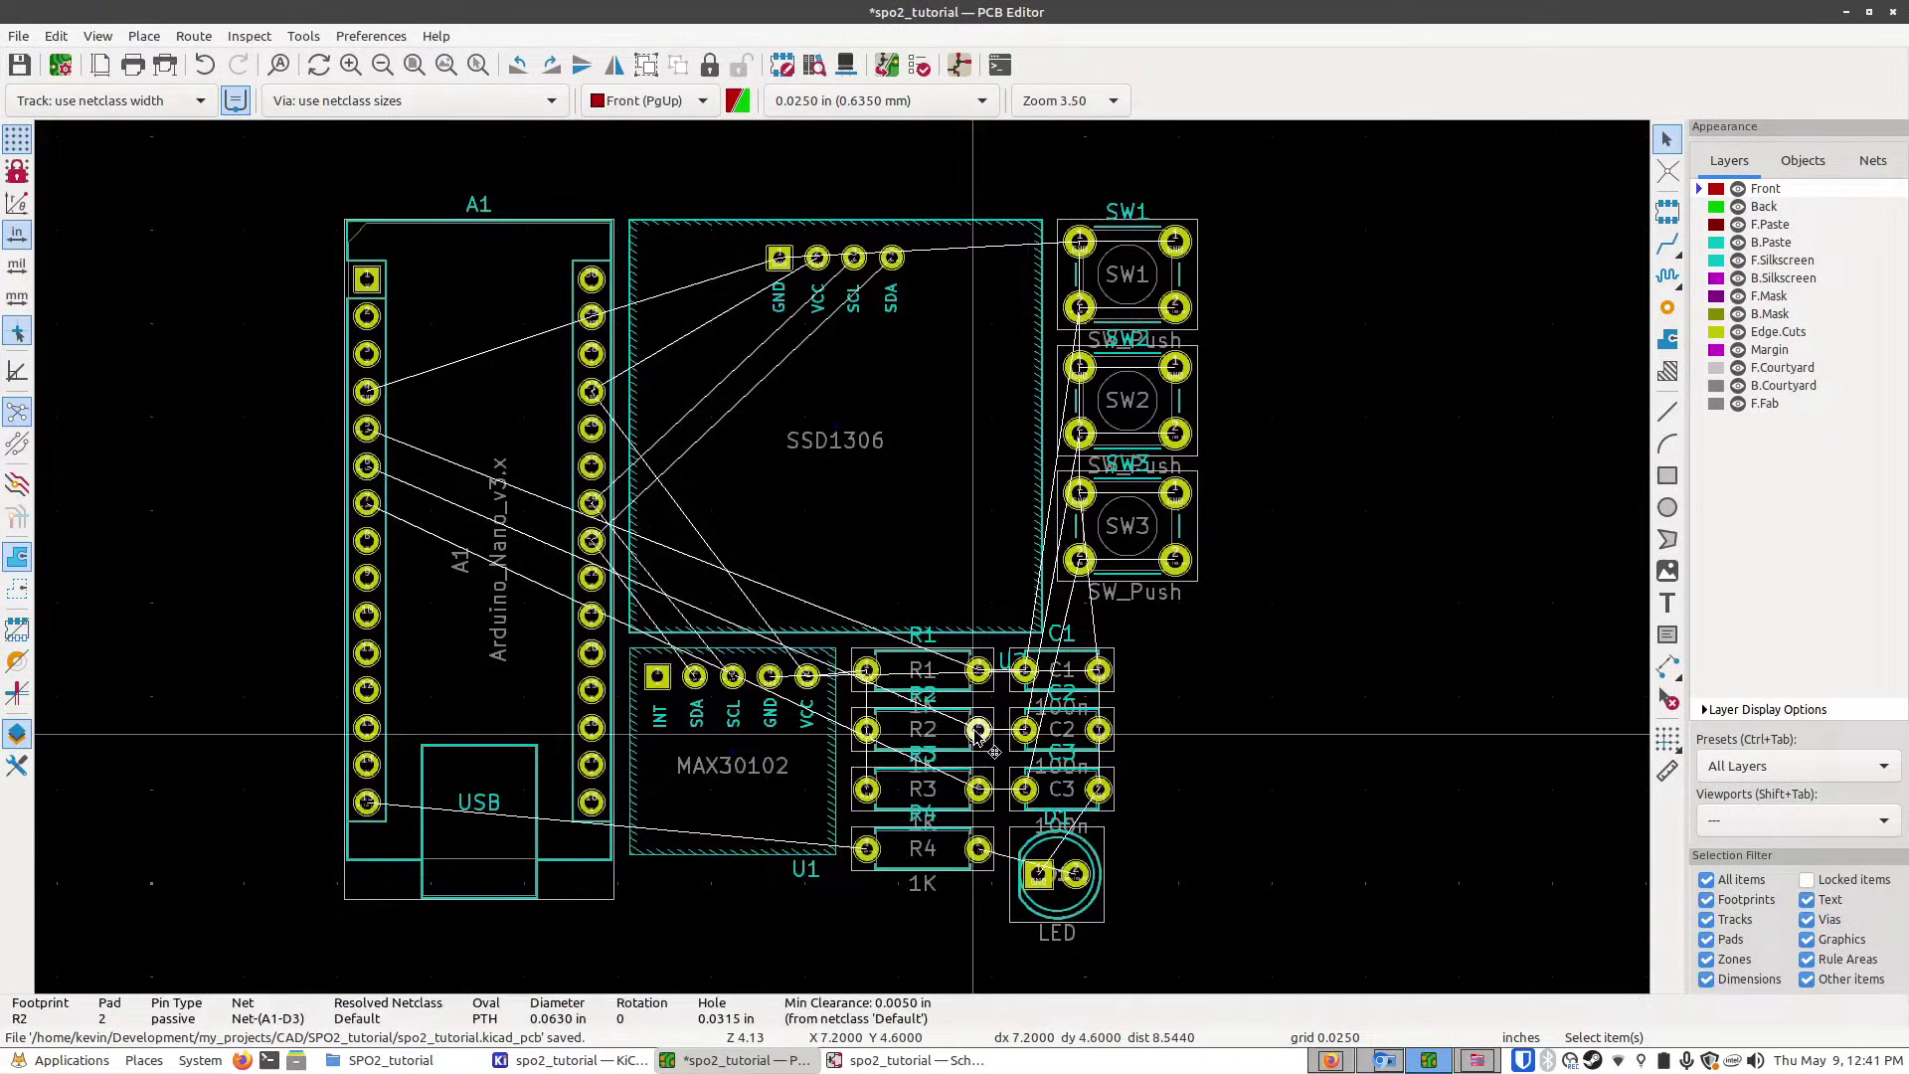
{"action": "right_click", "coordinate": [978, 733]}
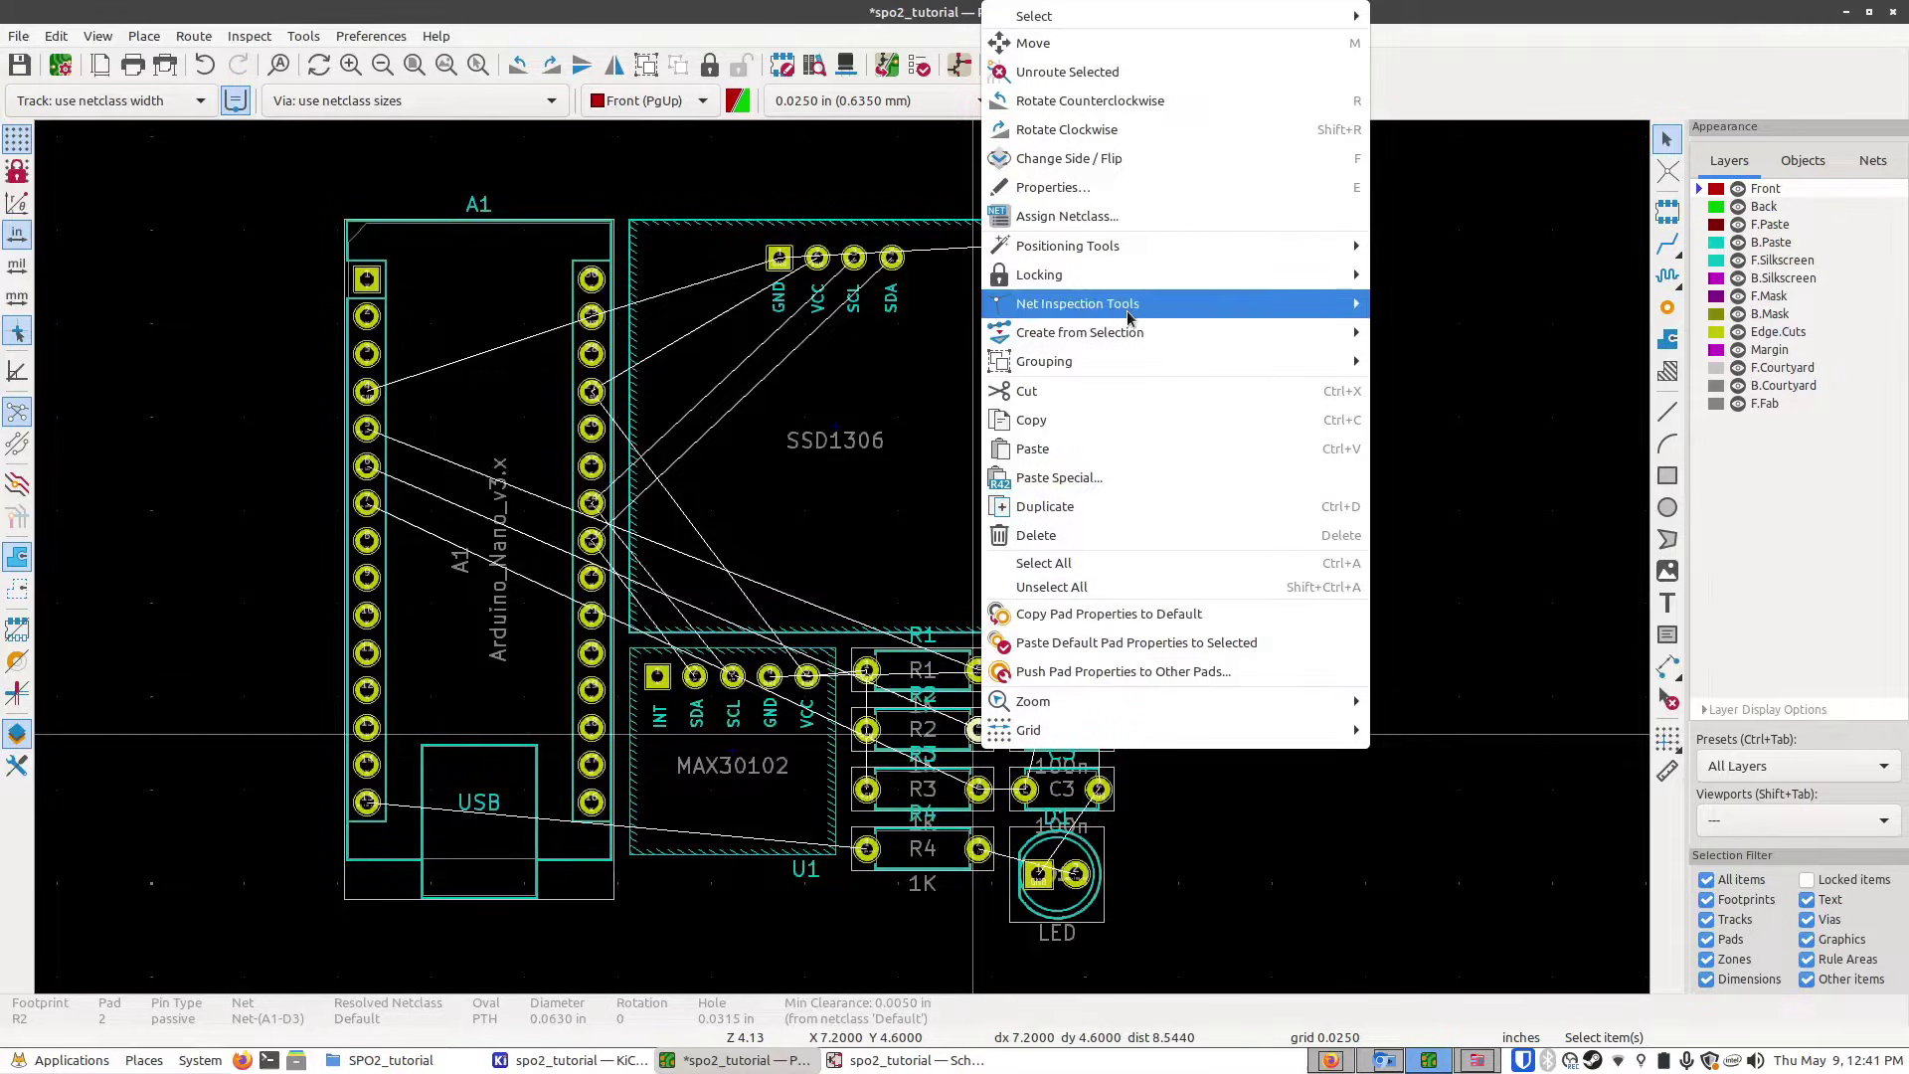
{"action": "mouse_move", "coordinate": [1129, 316]}
{"action": "left_click", "coordinate": [1500, 354]}
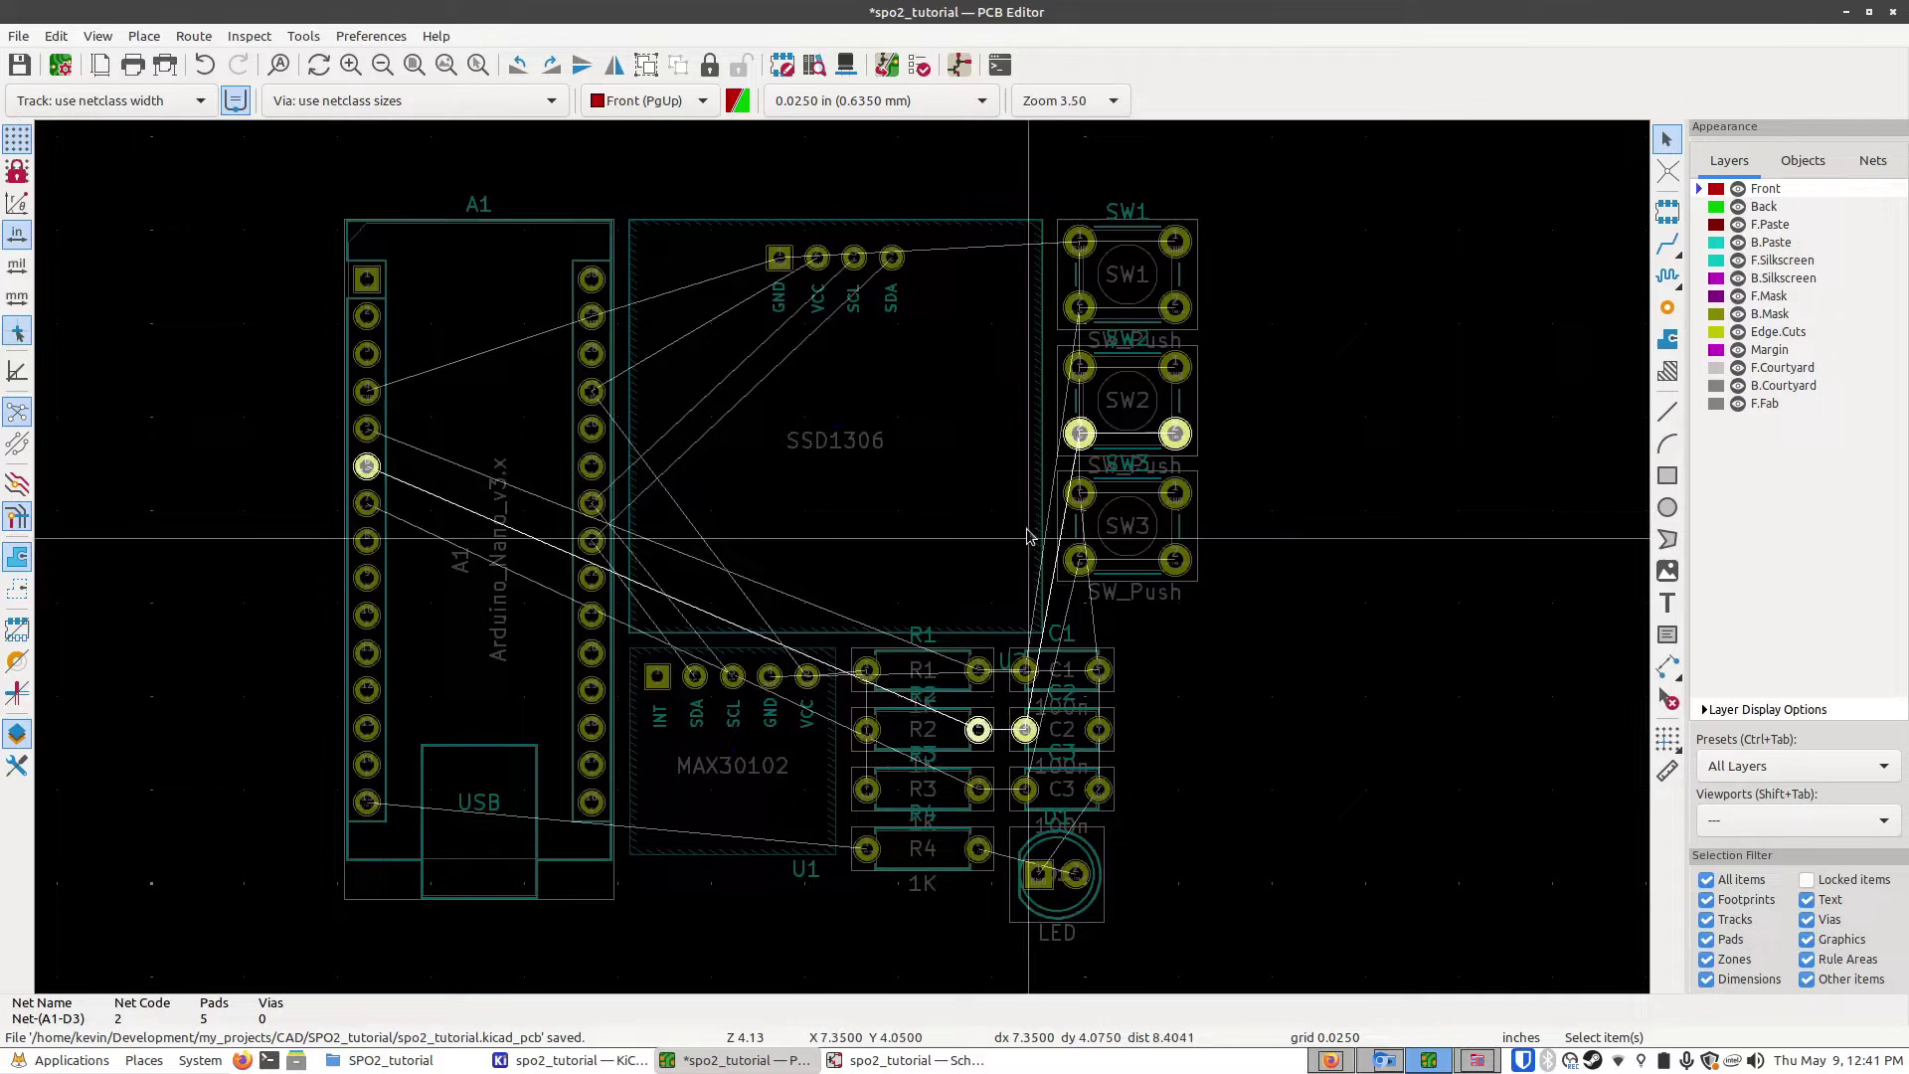
{"action": "left_click", "coordinate": [1397, 543]}
{"action": "key", "text": "Escape"}
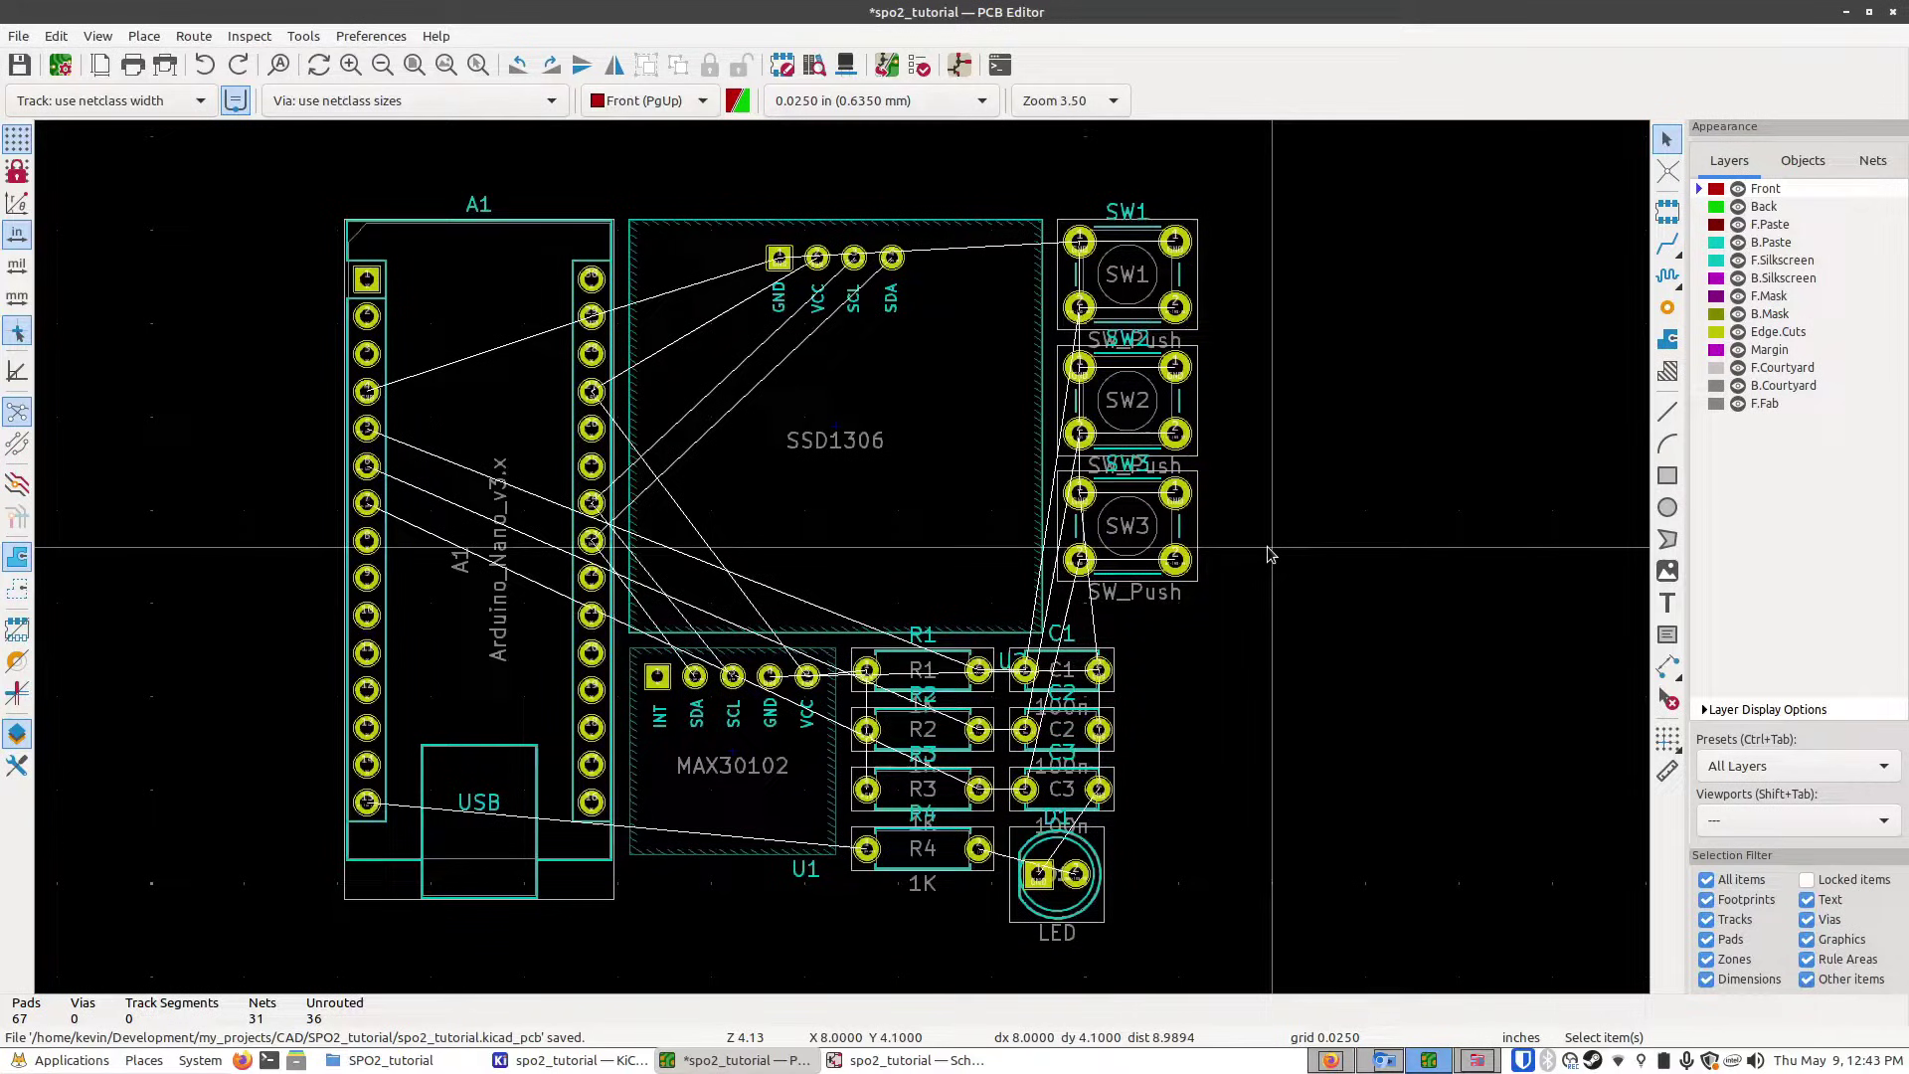
- Move the Arduino Nano footprint A1 a short distance away from the SSD1306 display
{"action": "left_click", "coordinate": [821, 423]}
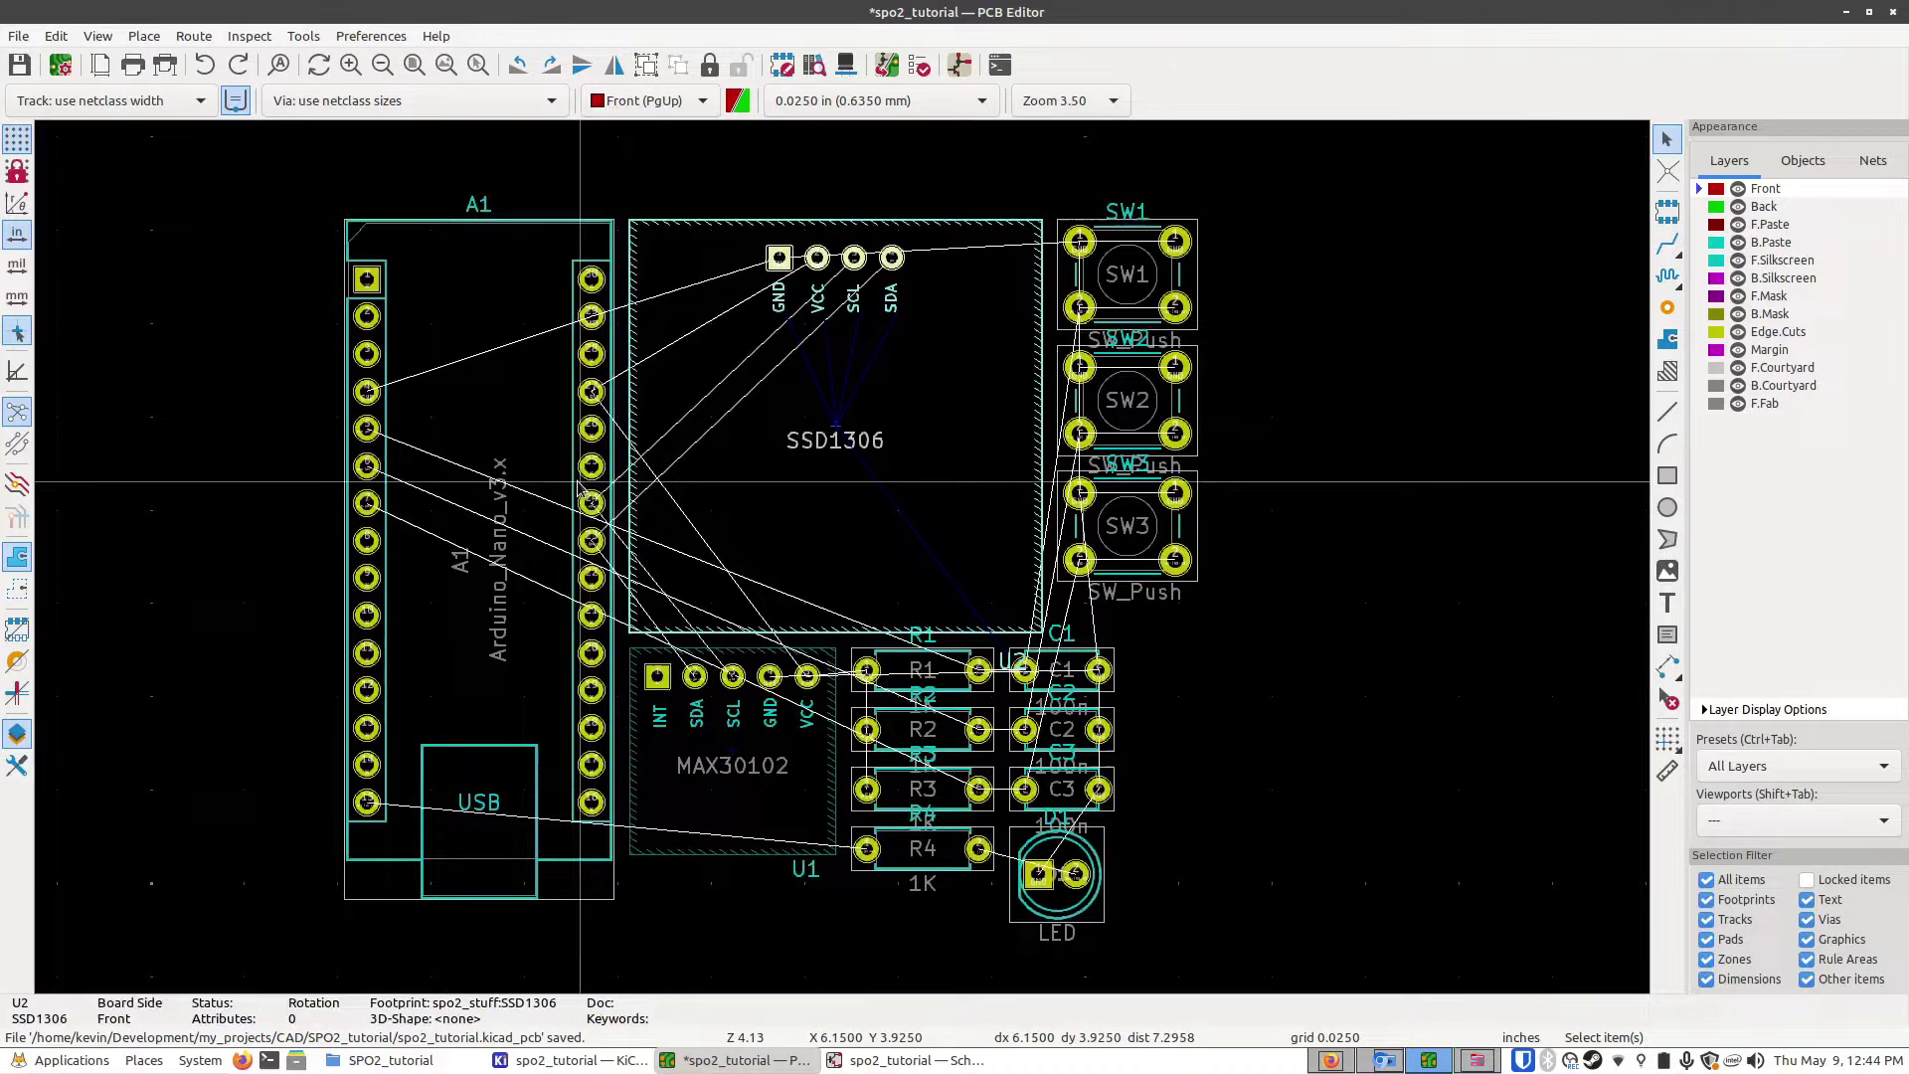
{"action": "left_click_drag", "start_coordinate": [580, 484], "coordinate": [485, 473]}
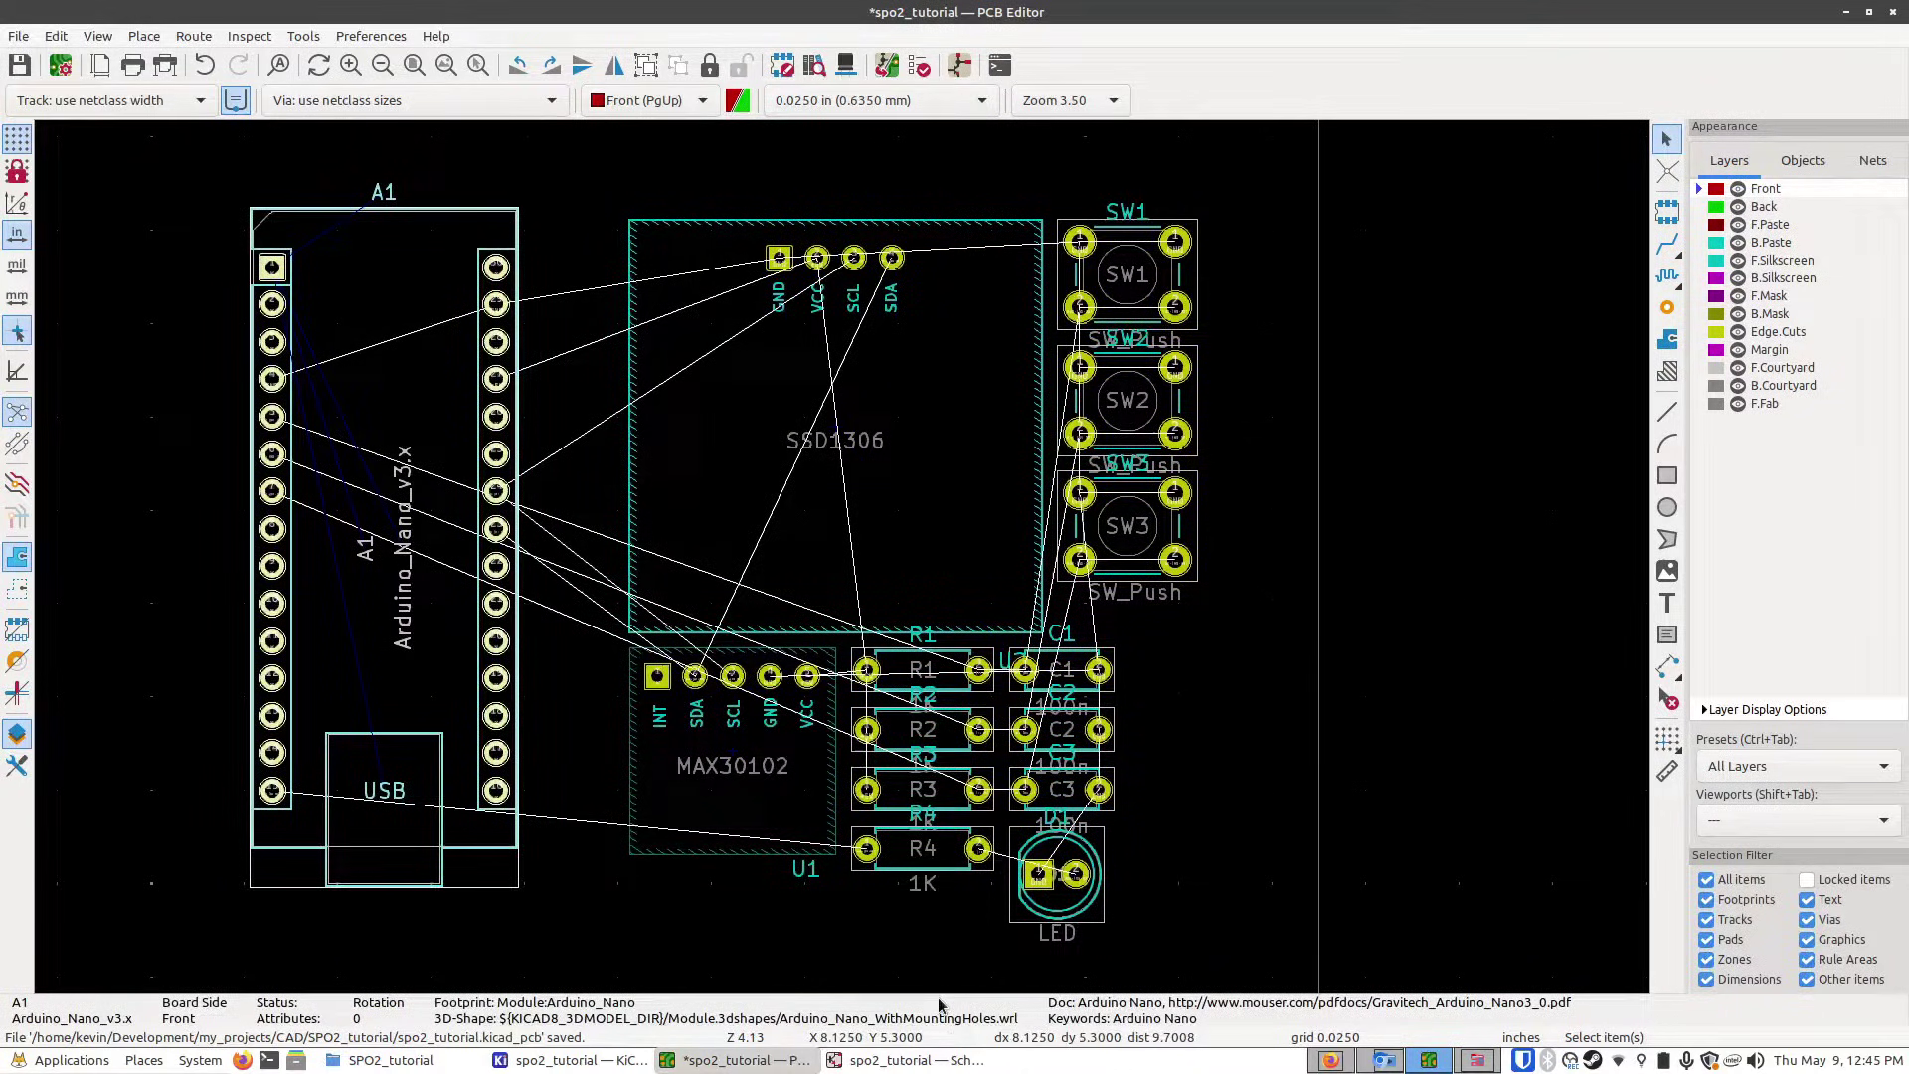
- Examine in the Schematic Editor which resistor and capacitor belong to each push button, and return to the PCB Editor
{"action": "left_click", "coordinate": [907, 1059]}
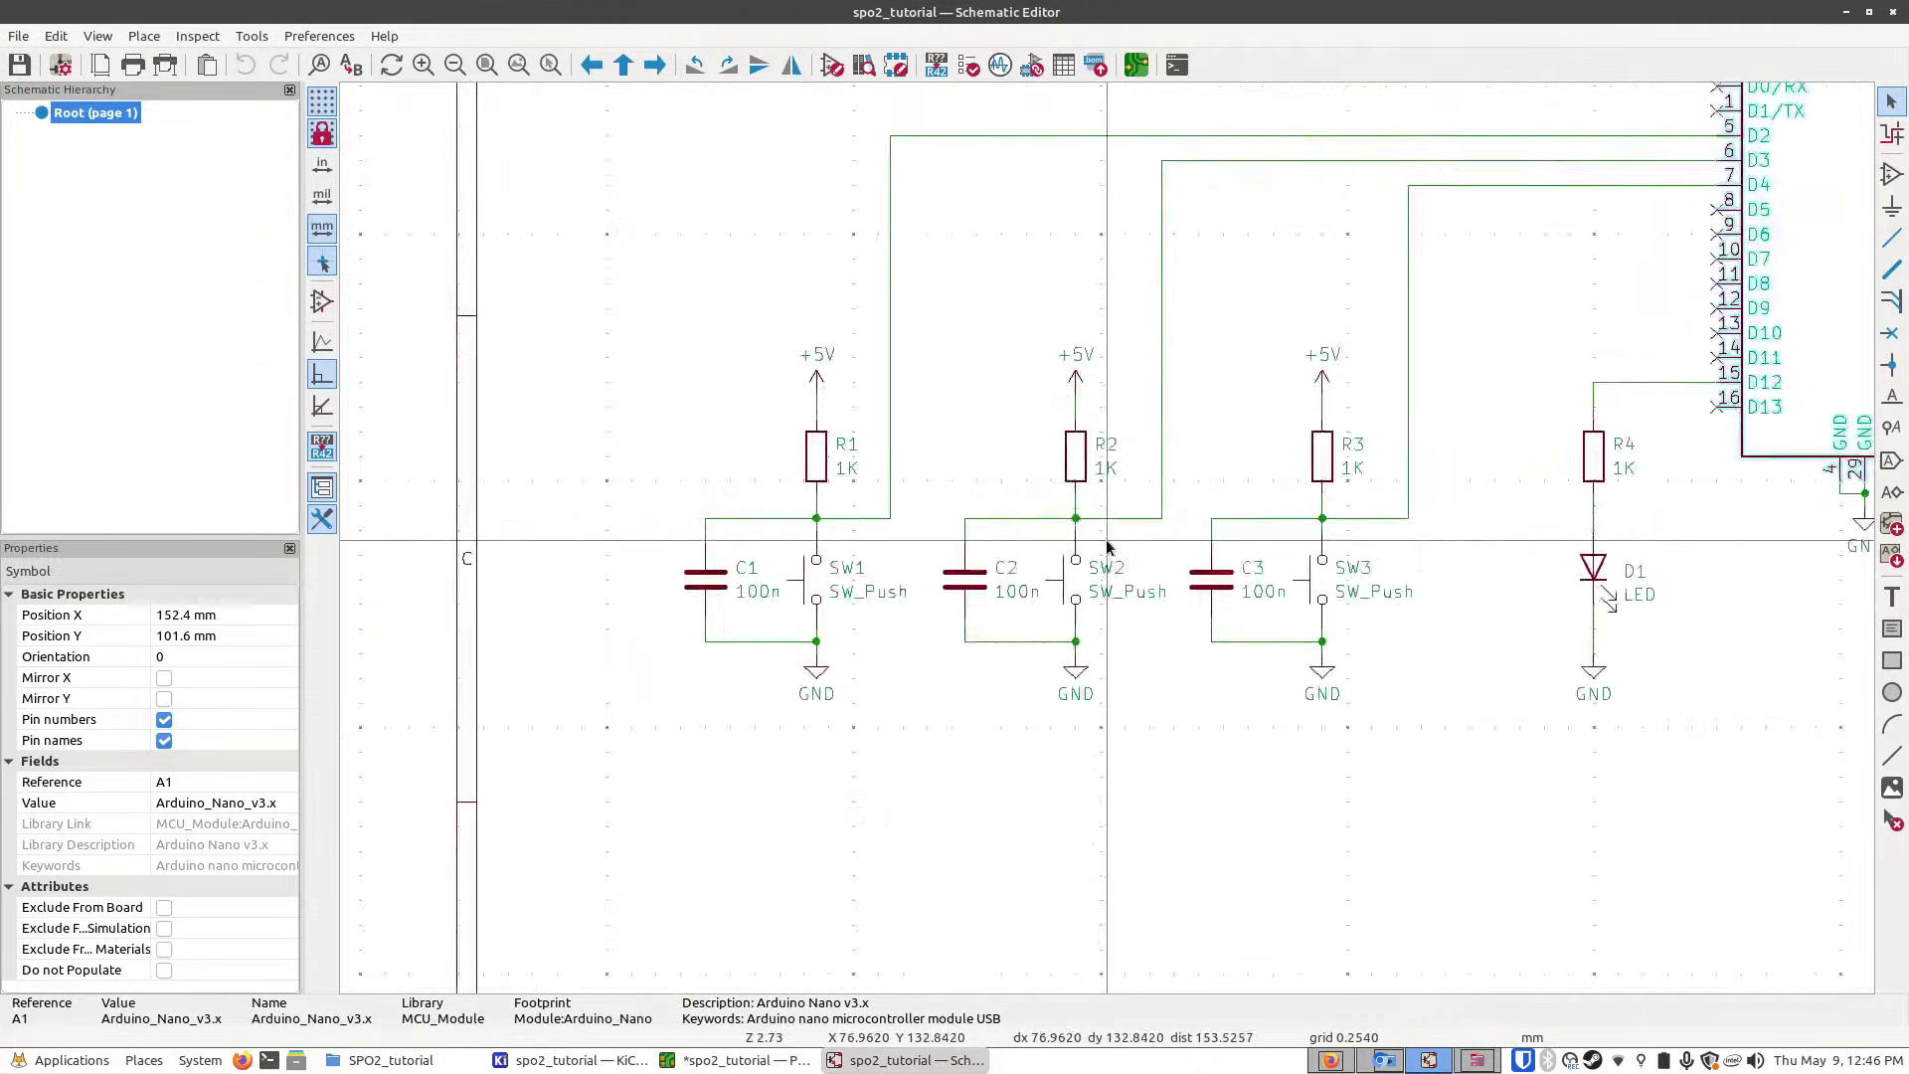
{"action": "scroll", "coordinate": [1106, 542], "scroll_direction": "up", "scroll_amount": 2}
{"action": "scroll", "coordinate": [1107, 542], "scroll_direction": "down", "scroll_amount": 1}
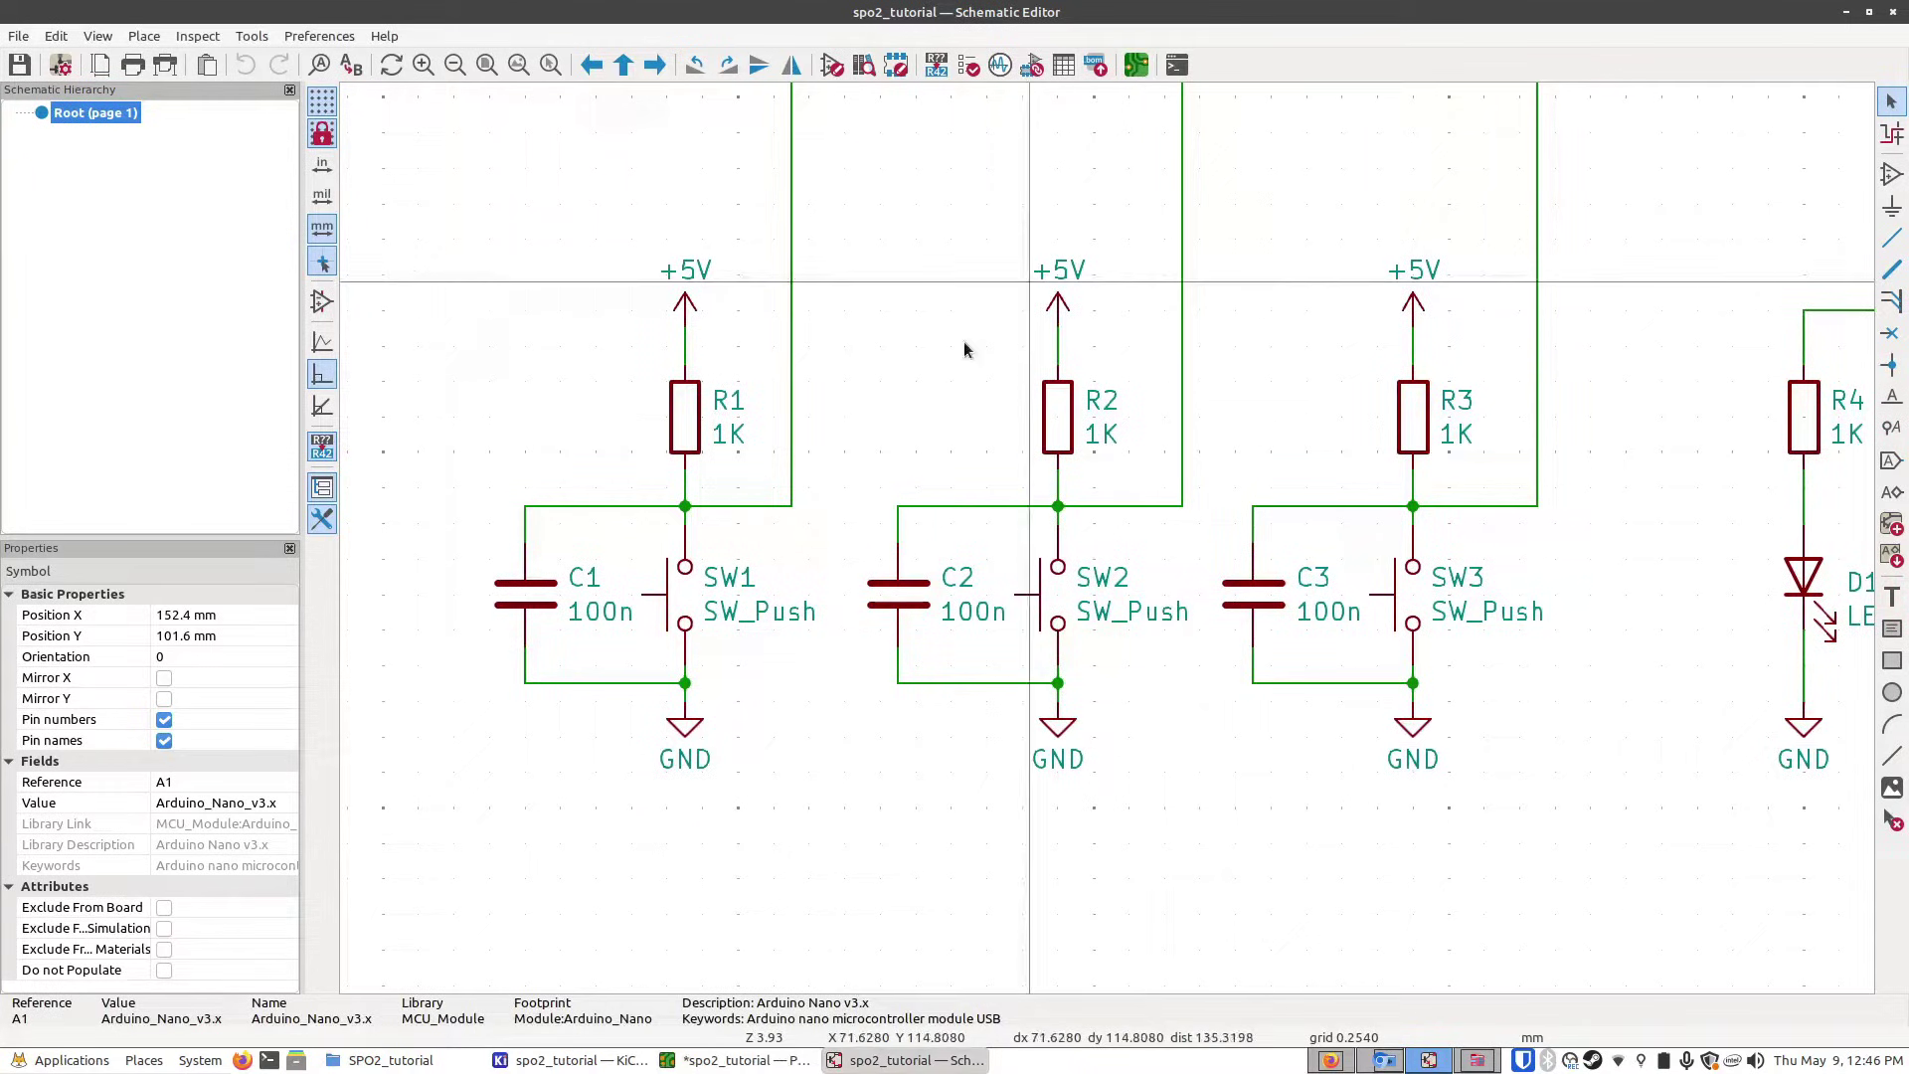
{"action": "left_click", "coordinate": [745, 1059]}
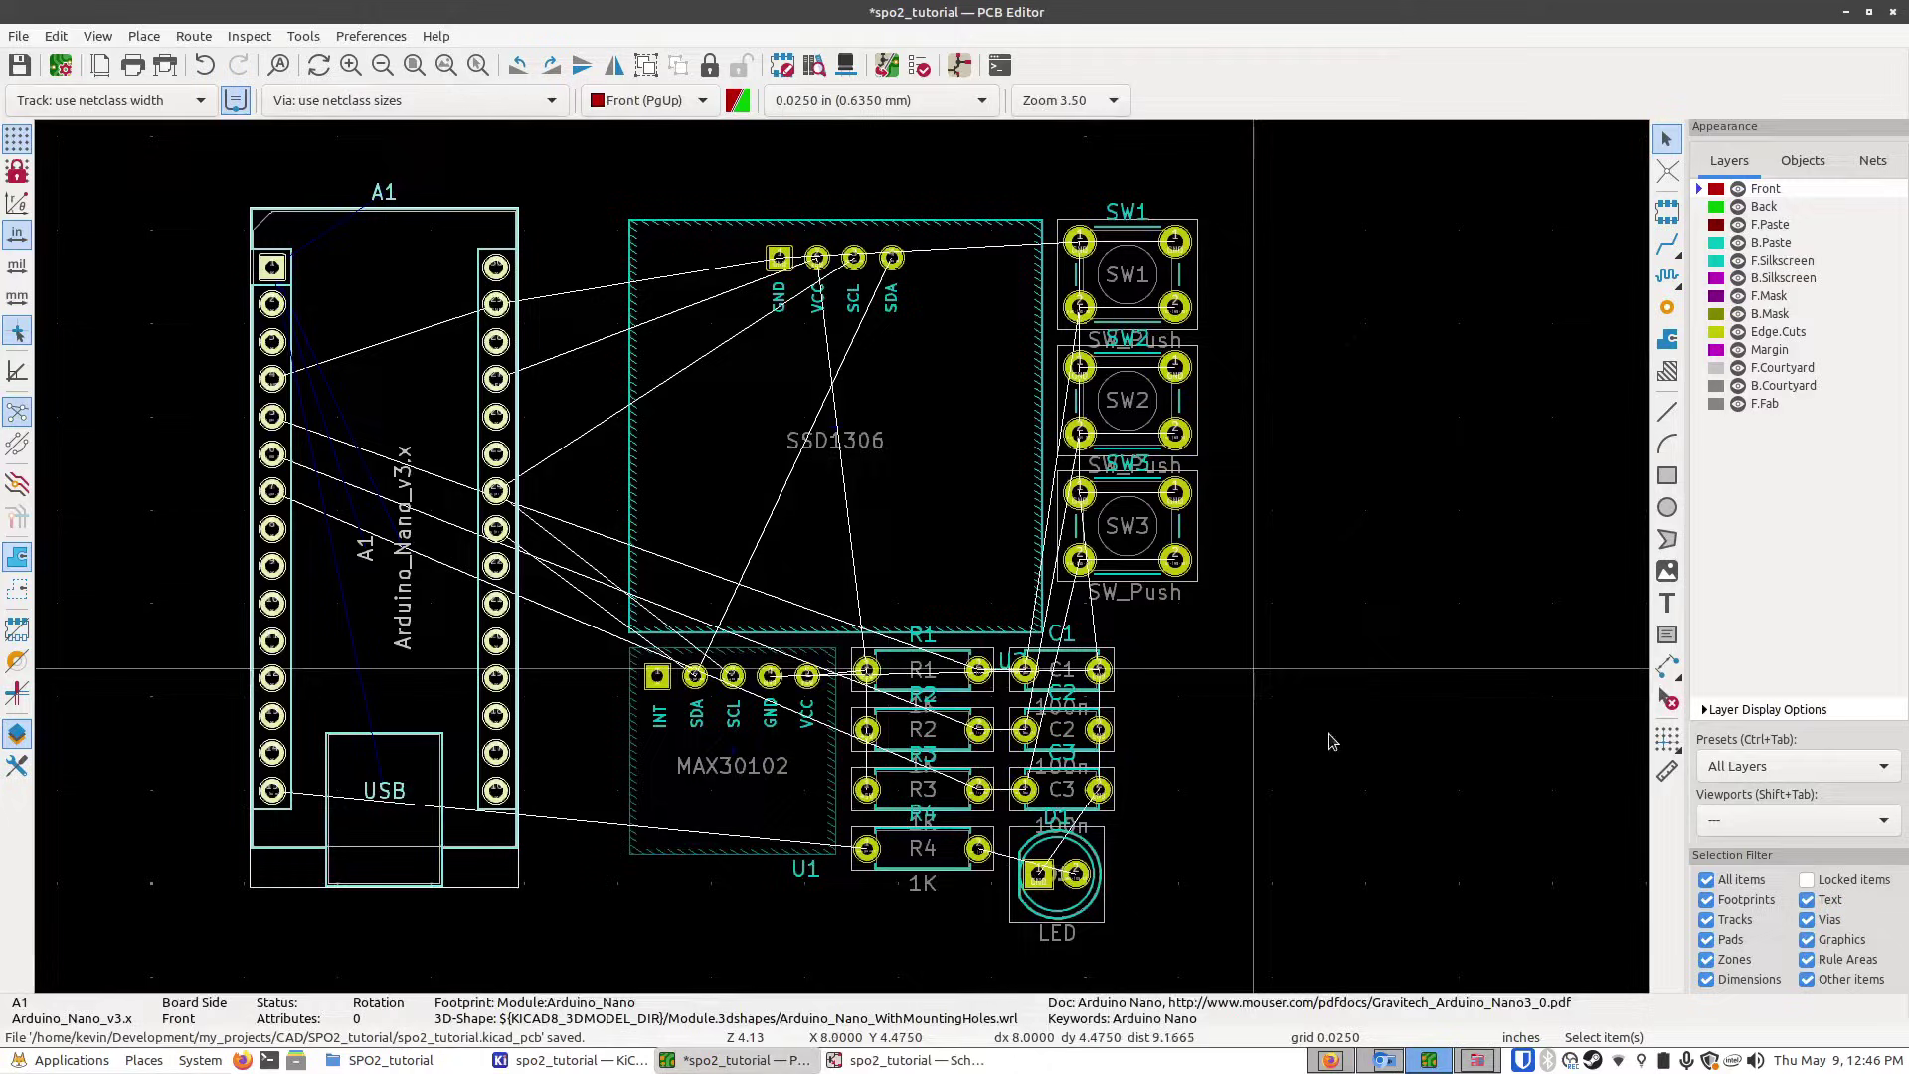
- Move SW1 into clear space right of the other footprints and stack C1 and R1 directly below it
{"action": "scroll", "coordinate": [1282, 775], "scroll_direction": "down", "scroll_amount": 2}
{"action": "scroll", "coordinate": [774, 486], "scroll_direction": "down", "scroll_amount": 1}
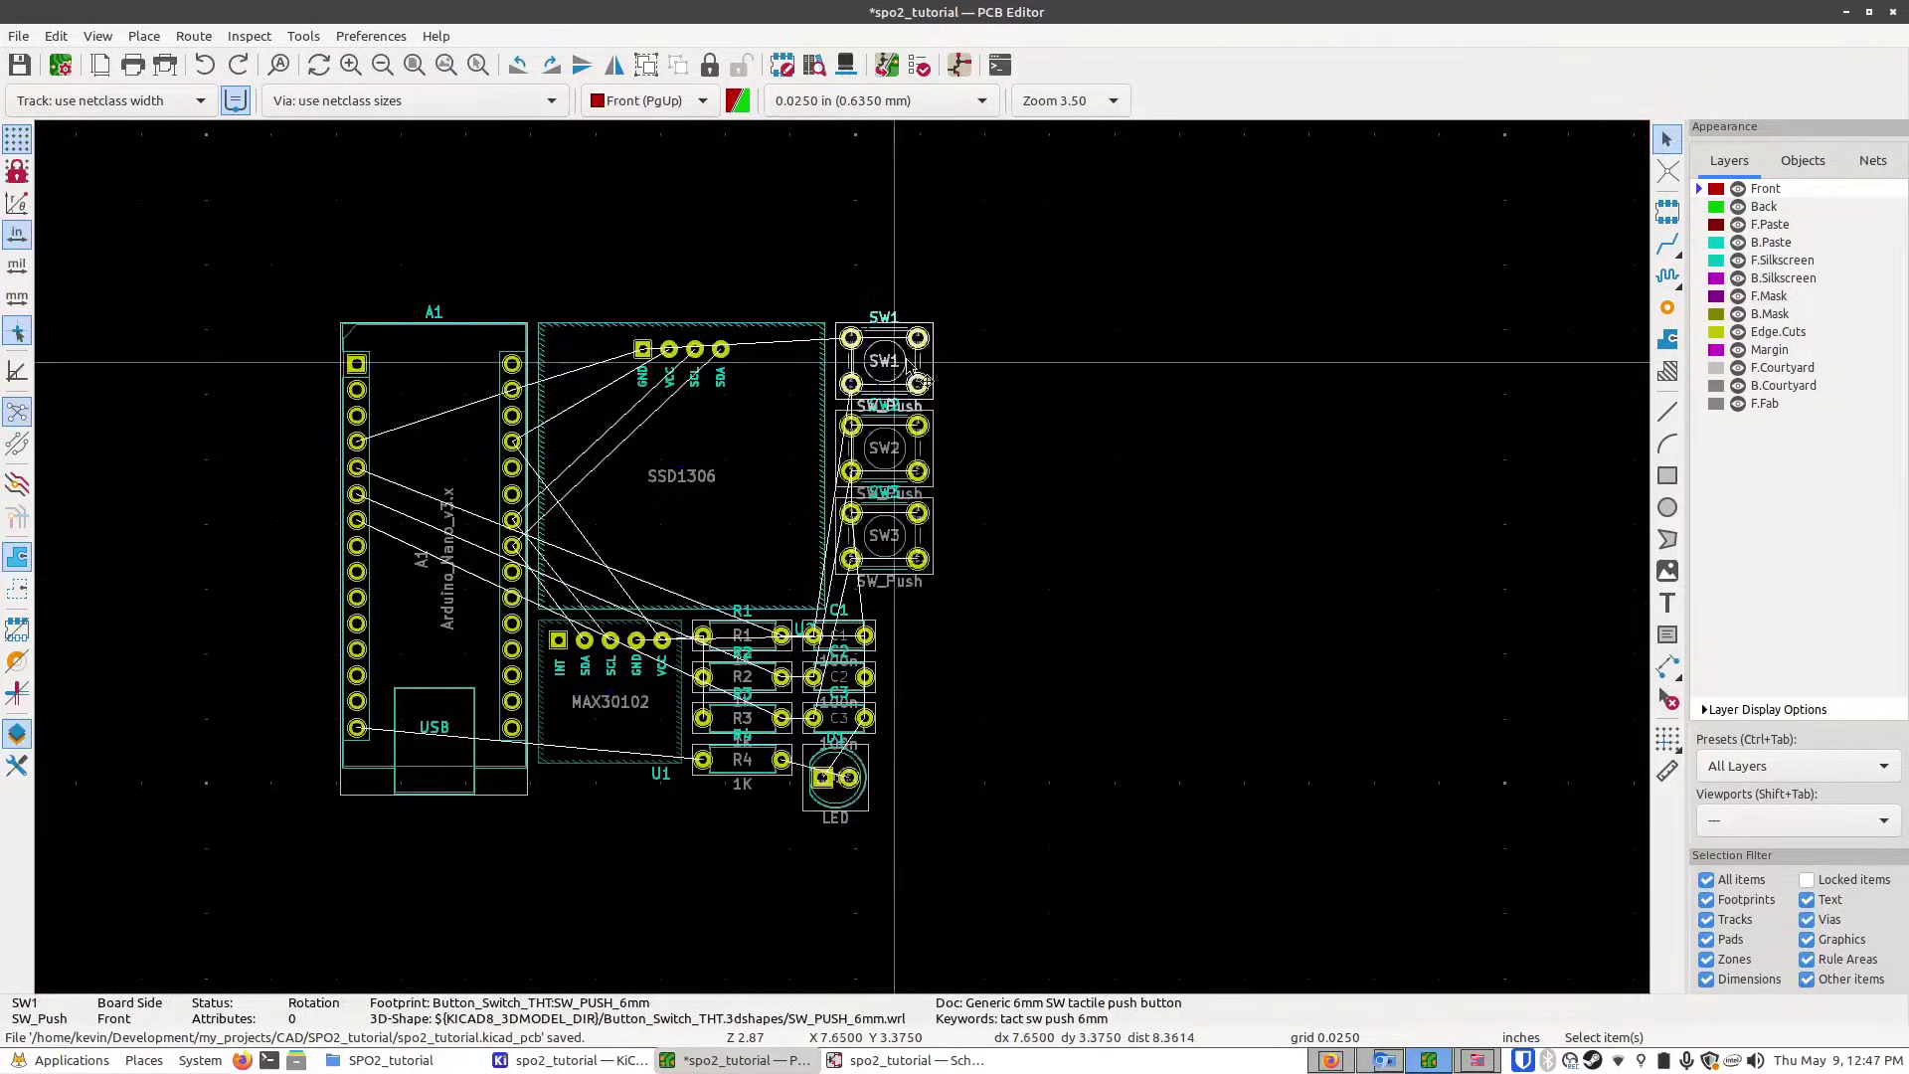
{"action": "left_click_drag", "start_coordinate": [904, 358], "coordinate": [1368, 258]}
{"action": "left_click_drag", "start_coordinate": [830, 641], "coordinate": [1387, 374]}
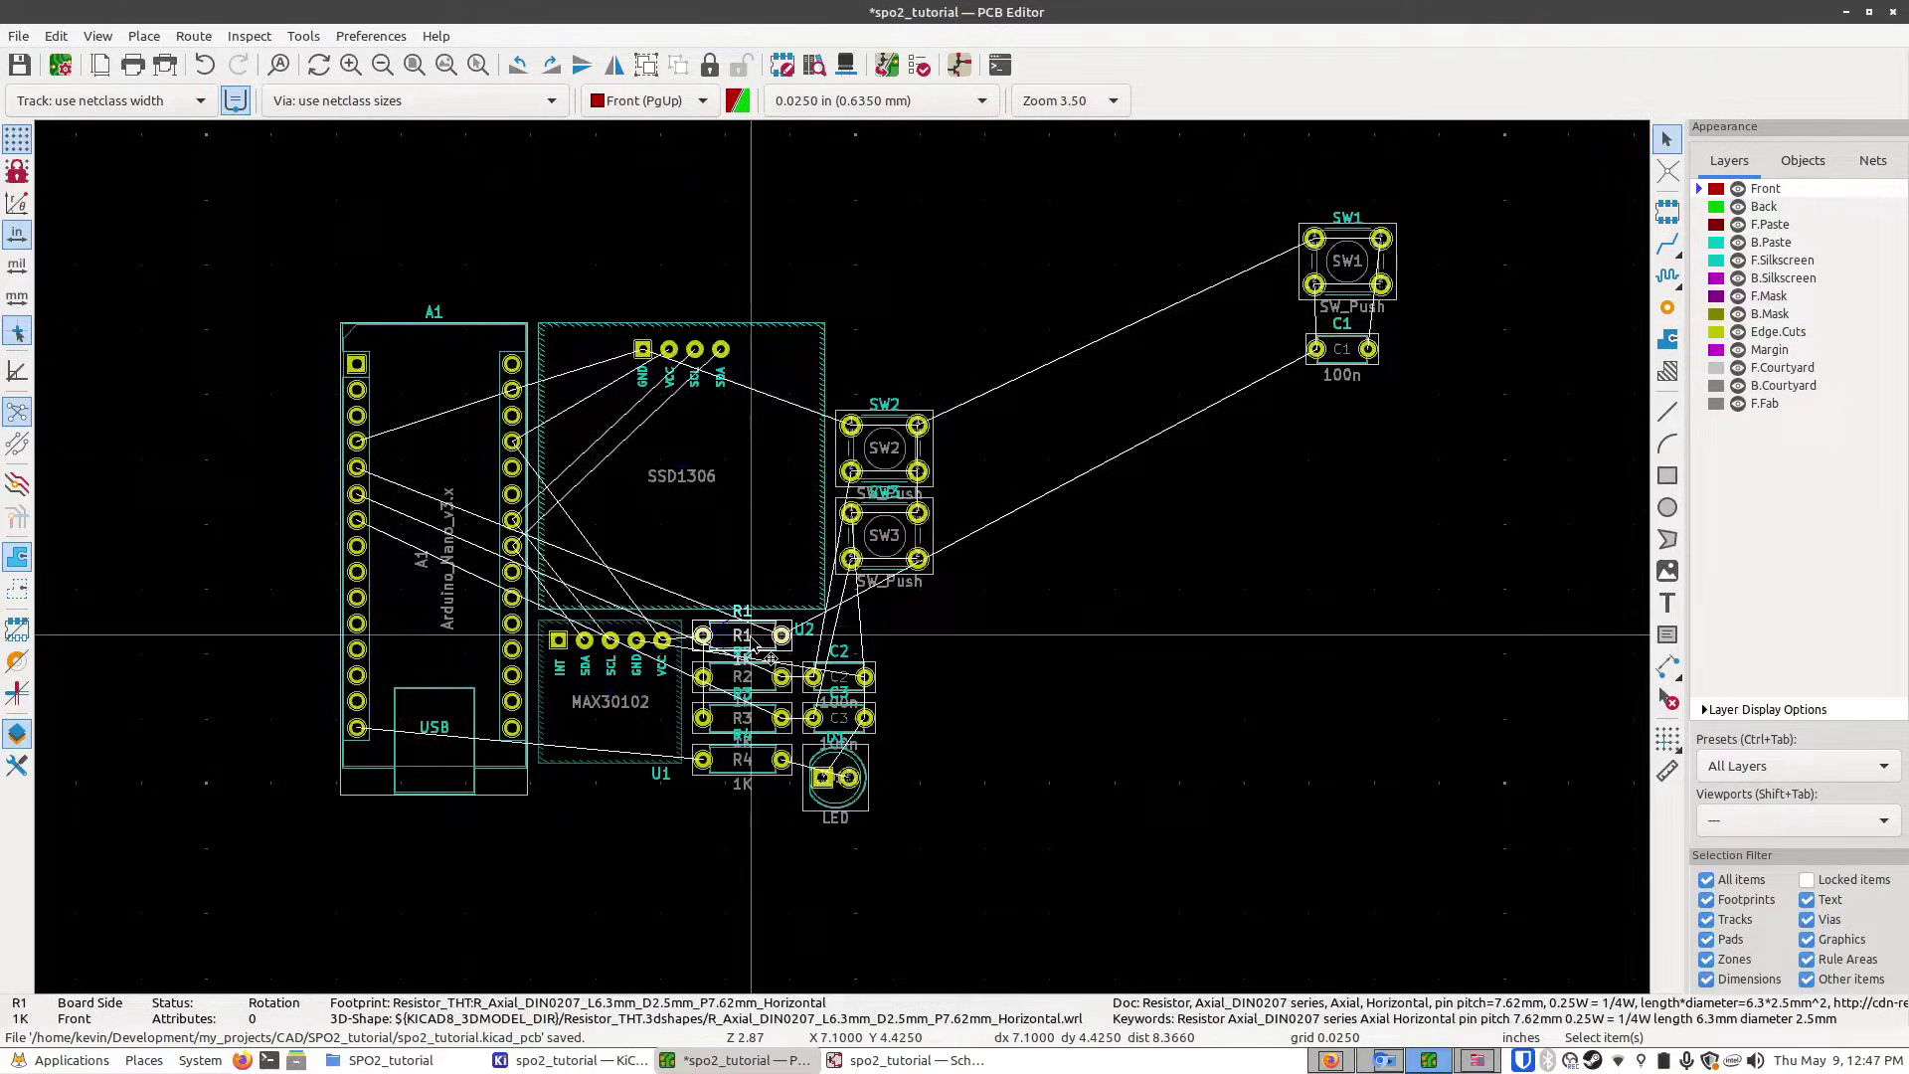
{"action": "left_click_drag", "start_coordinate": [765, 641], "coordinate": [1407, 435]}
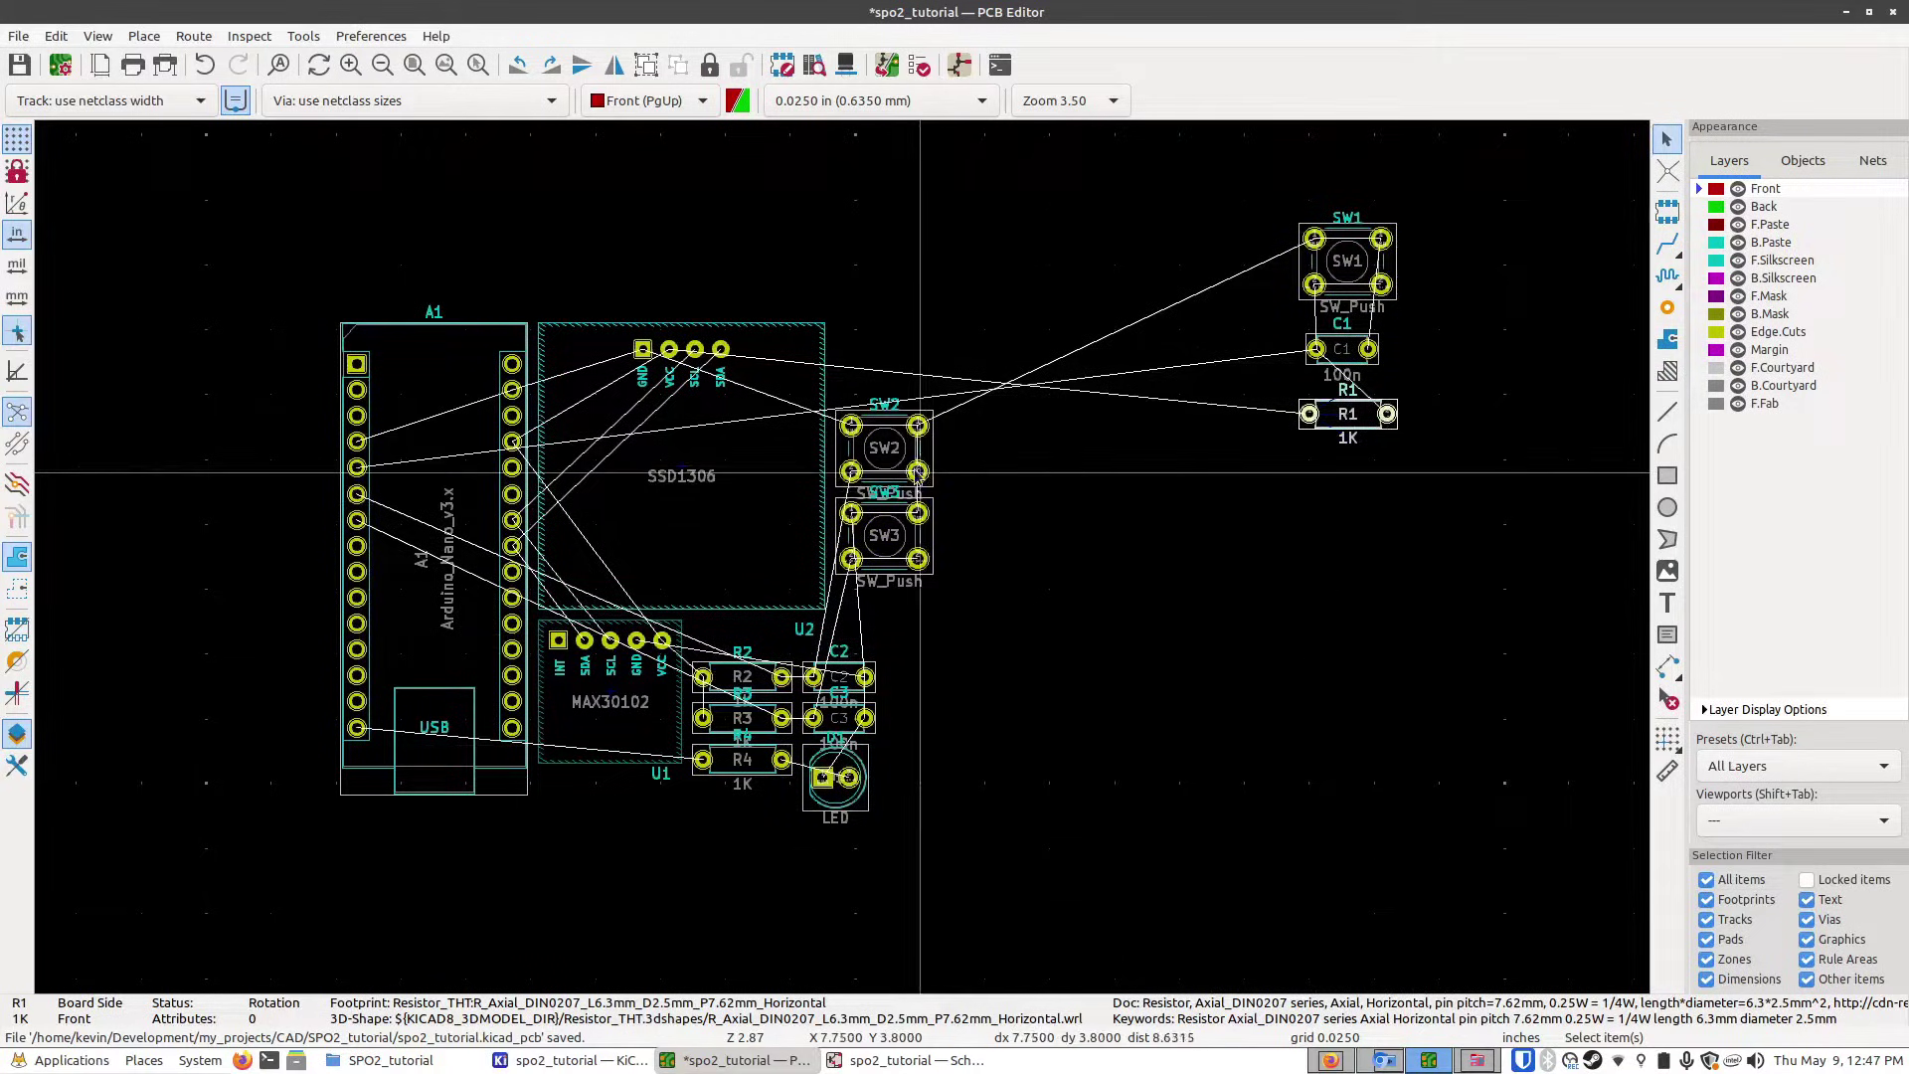
- Group SW2 with C2 and R2, and SW3 with C3 and R3, as separate stacks right of the SW1 group
{"action": "left_click_drag", "start_coordinate": [916, 503], "coordinate": [1641, 288]}
{"action": "scroll", "coordinate": [724, 498], "scroll_direction": "down", "scroll_amount": 3}
{"action": "scroll", "coordinate": [868, 407], "scroll_direction": "up", "scroll_amount": 3}
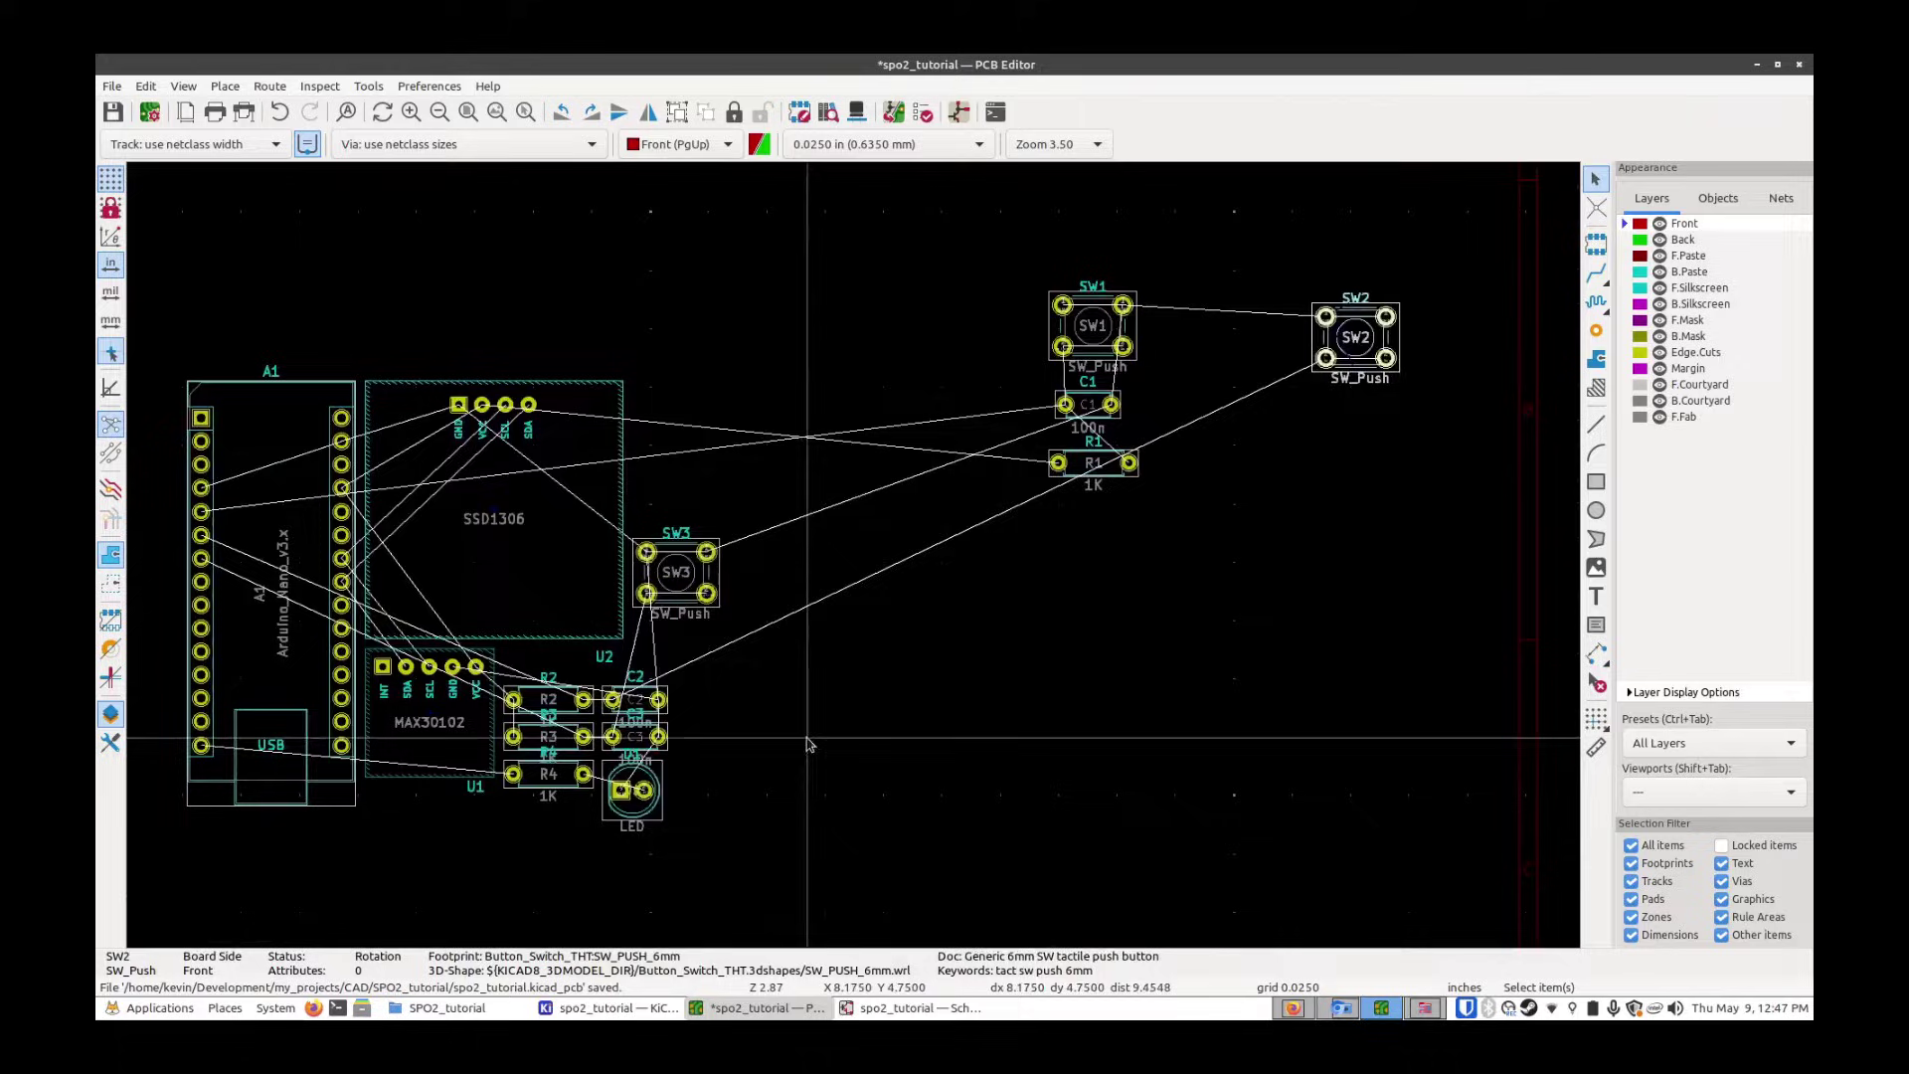
{"action": "left_click_drag", "start_coordinate": [696, 582], "coordinate": [1439, 703]}
{"action": "left_click_drag", "start_coordinate": [635, 735], "coordinate": [1333, 747]}
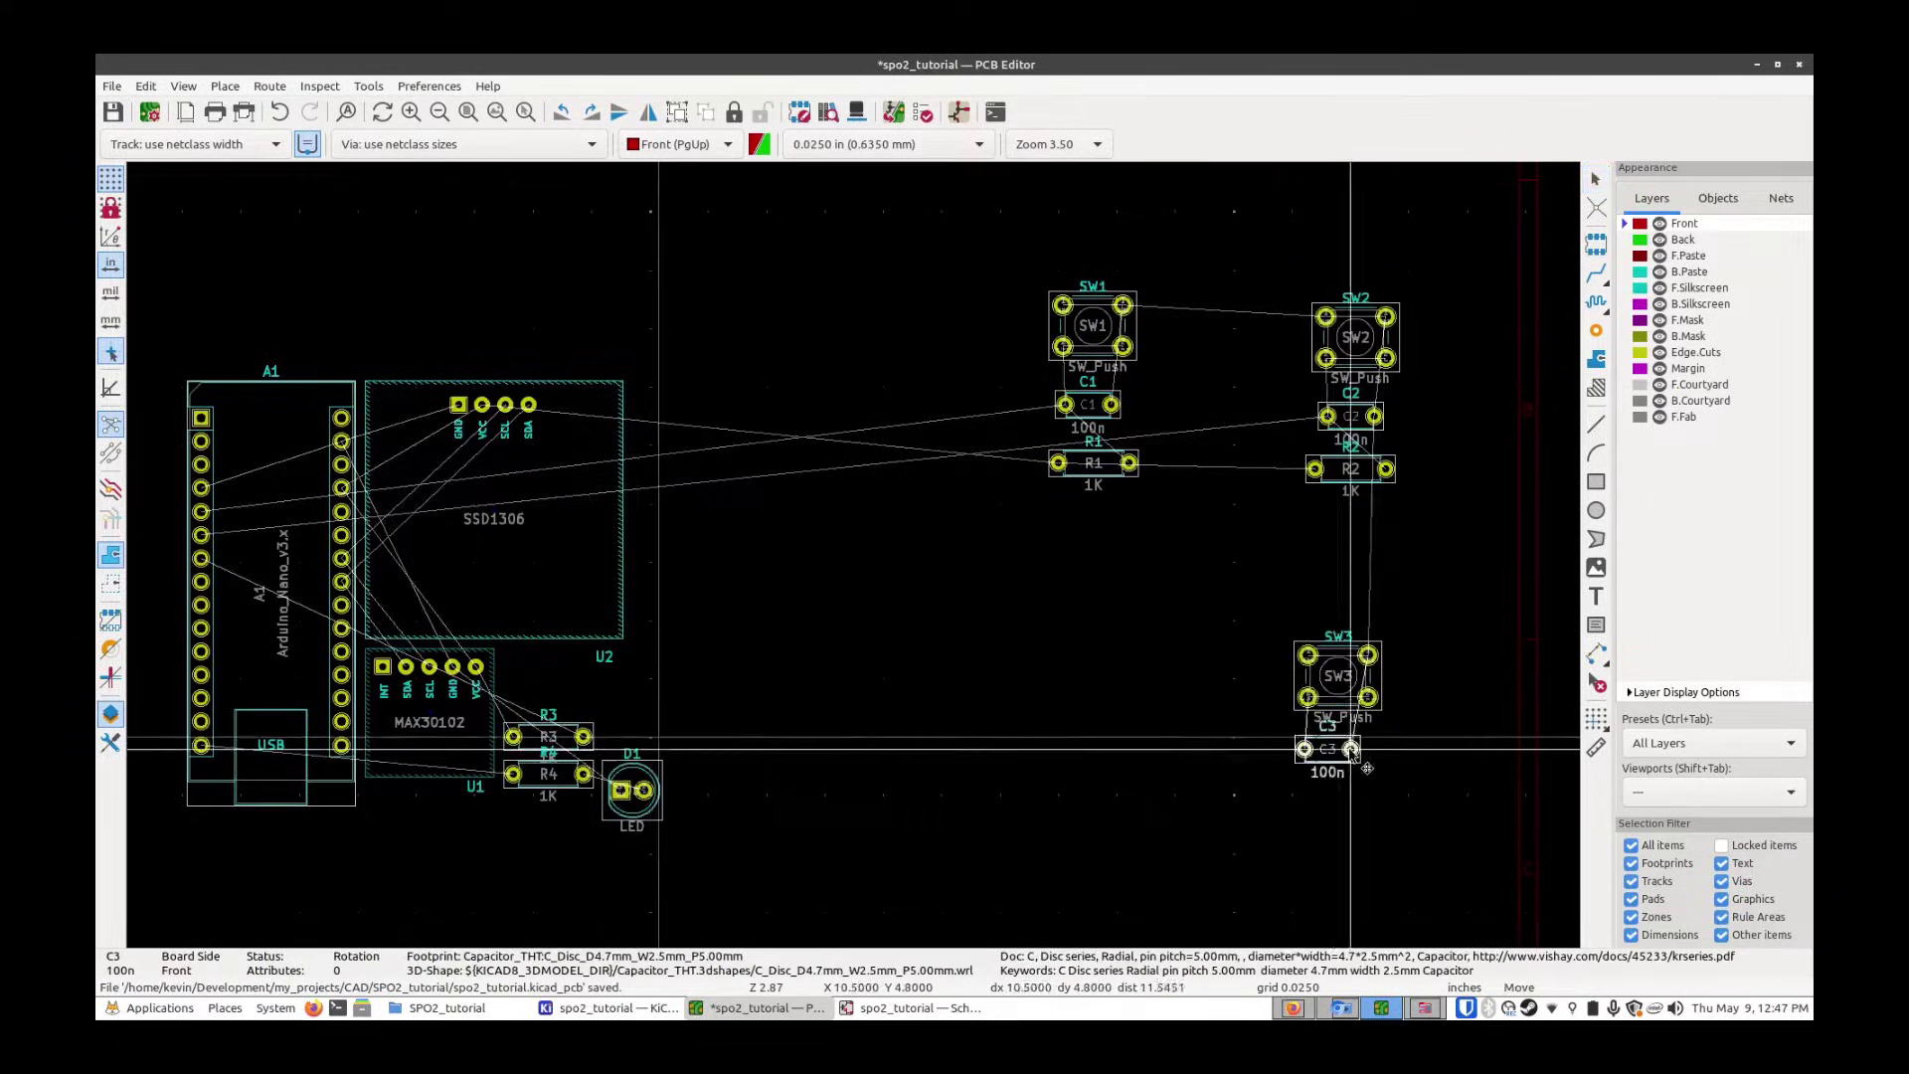
{"action": "left_click_drag", "start_coordinate": [548, 736], "coordinate": [1338, 807]}
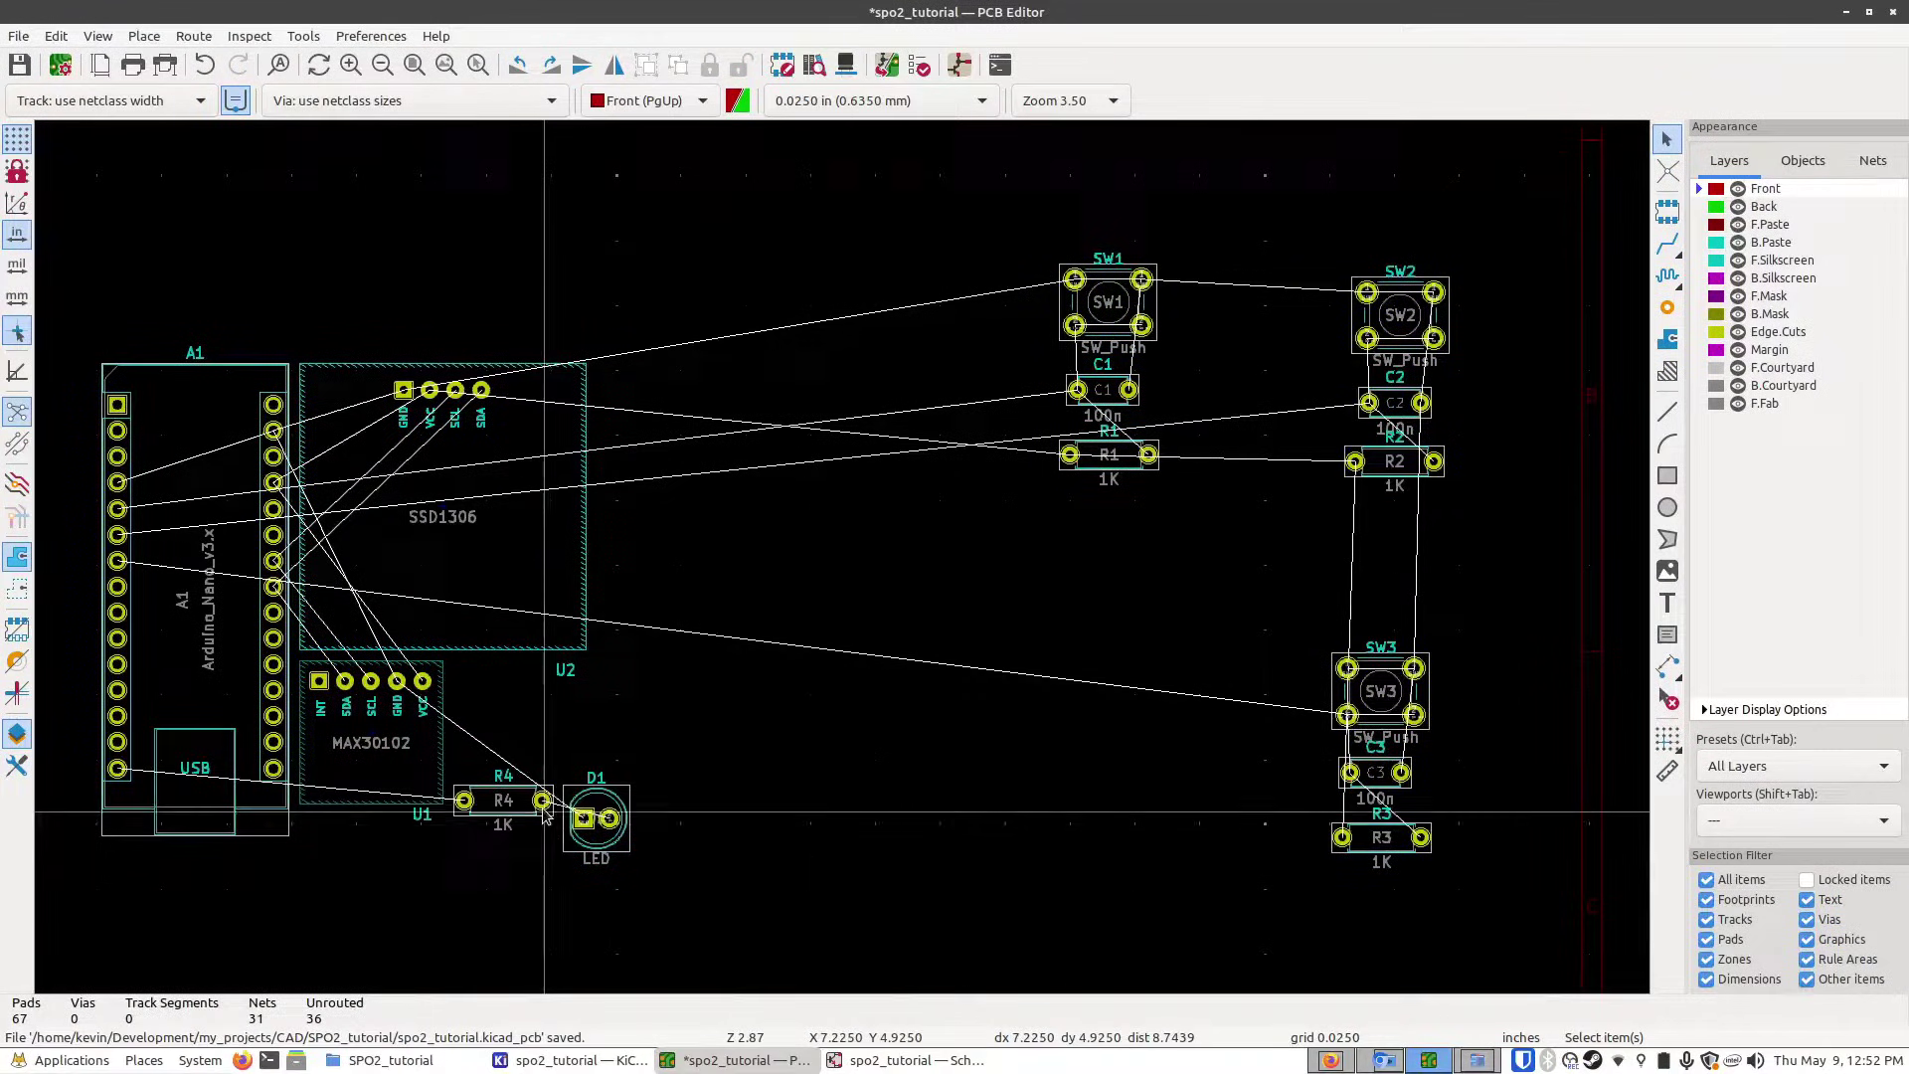
- Move resistor R4 and LED D1 together into the open area between the modules and the switch groups
{"action": "left_click_drag", "start_coordinate": [584, 773], "coordinate": [970, 730]}
{"action": "left_click_drag", "start_coordinate": [614, 826], "coordinate": [1277, 583]}
{"action": "scroll", "coordinate": [953, 823], "scroll_direction": "up", "scroll_amount": 1}
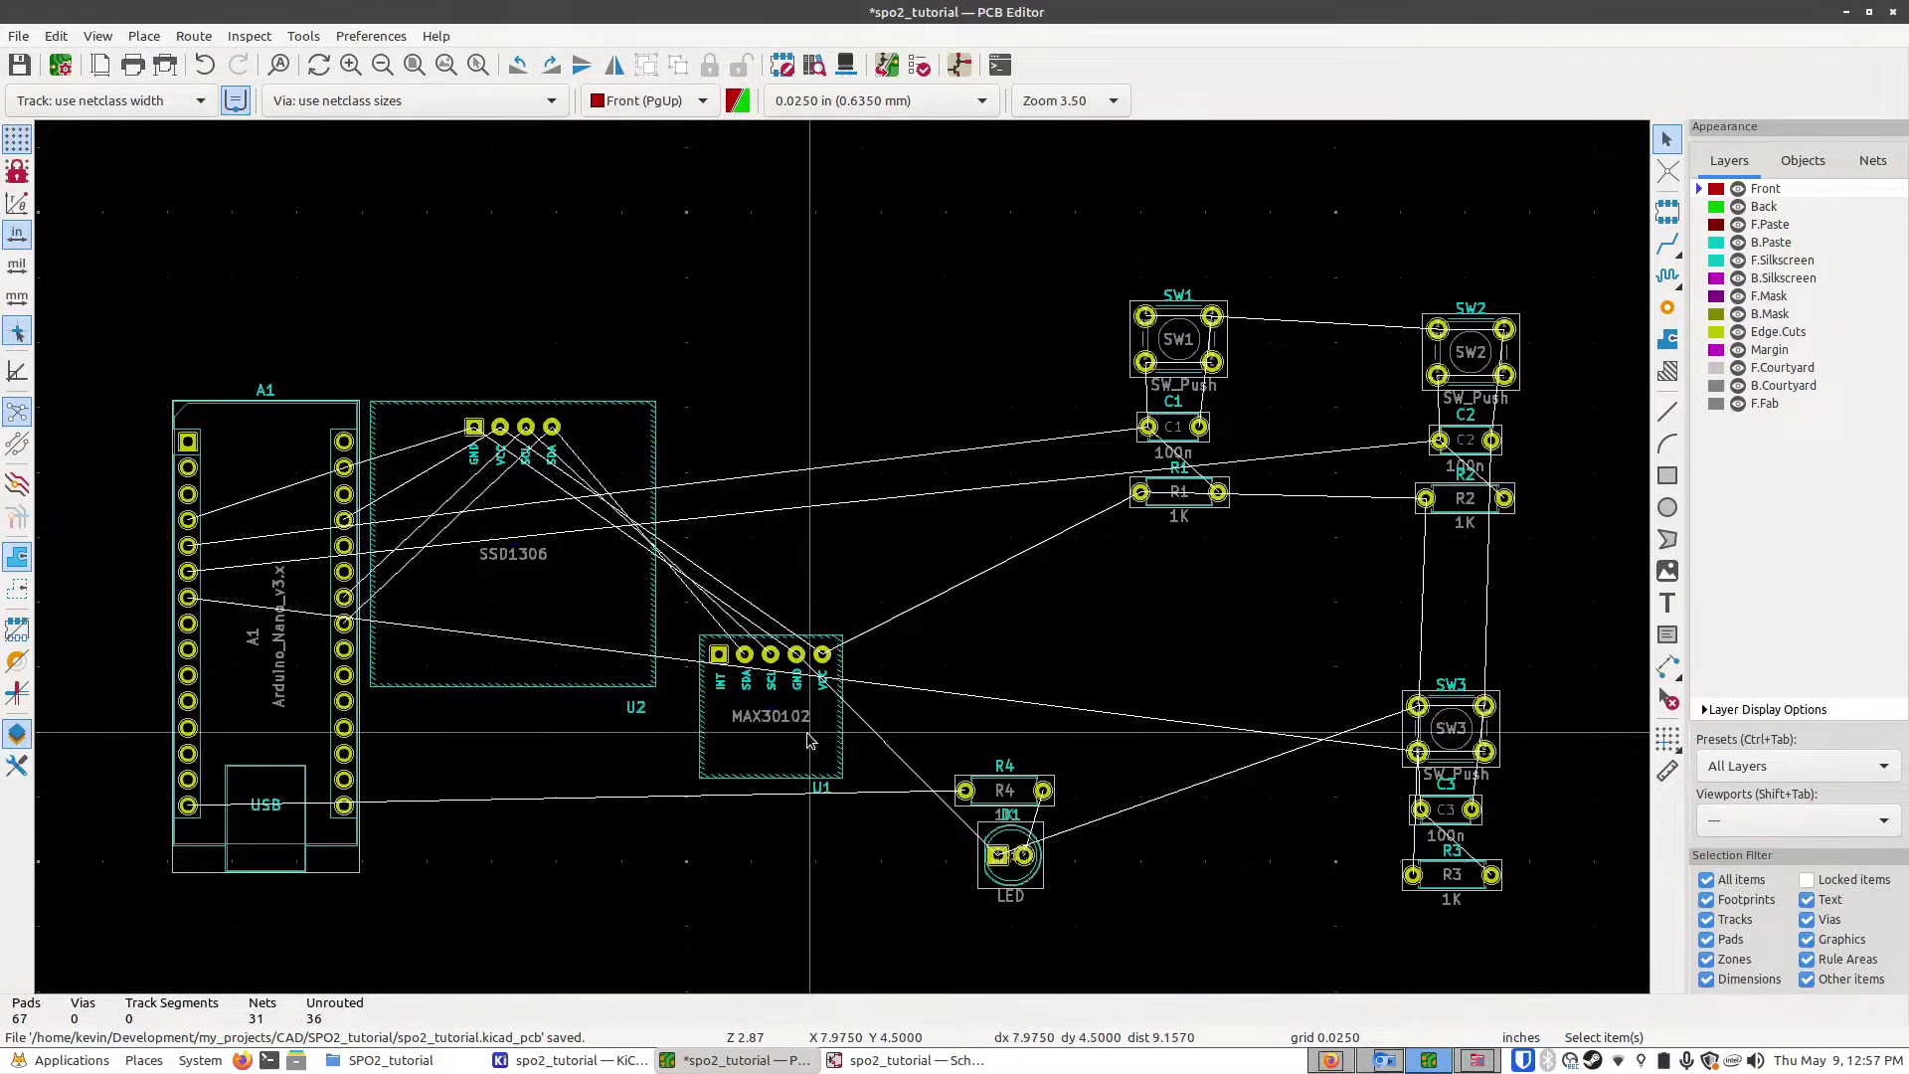
- Move the MAX30102 module U1 up into the open space between the SSD1306 display and SW1
{"action": "left_click_drag", "start_coordinate": [818, 745], "coordinate": [912, 423]}
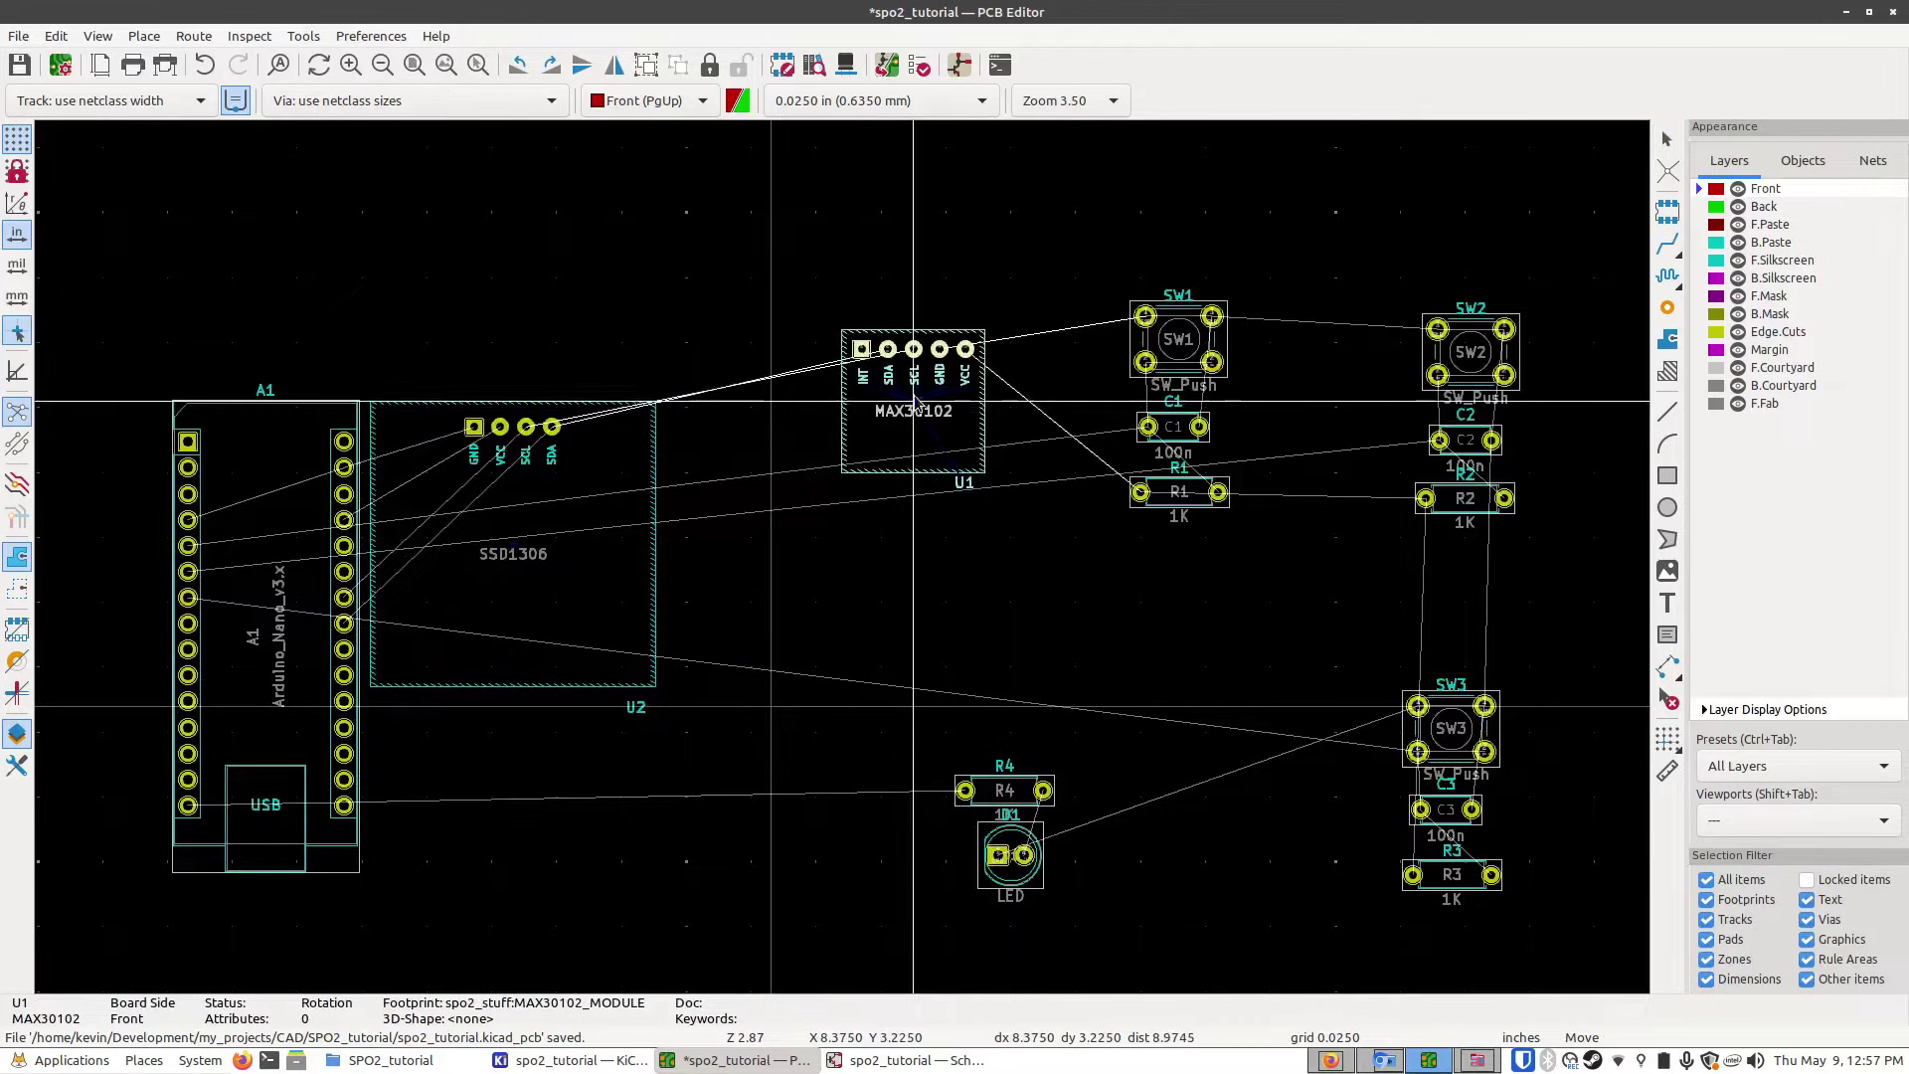
{"action": "left_click", "coordinate": [913, 399]}
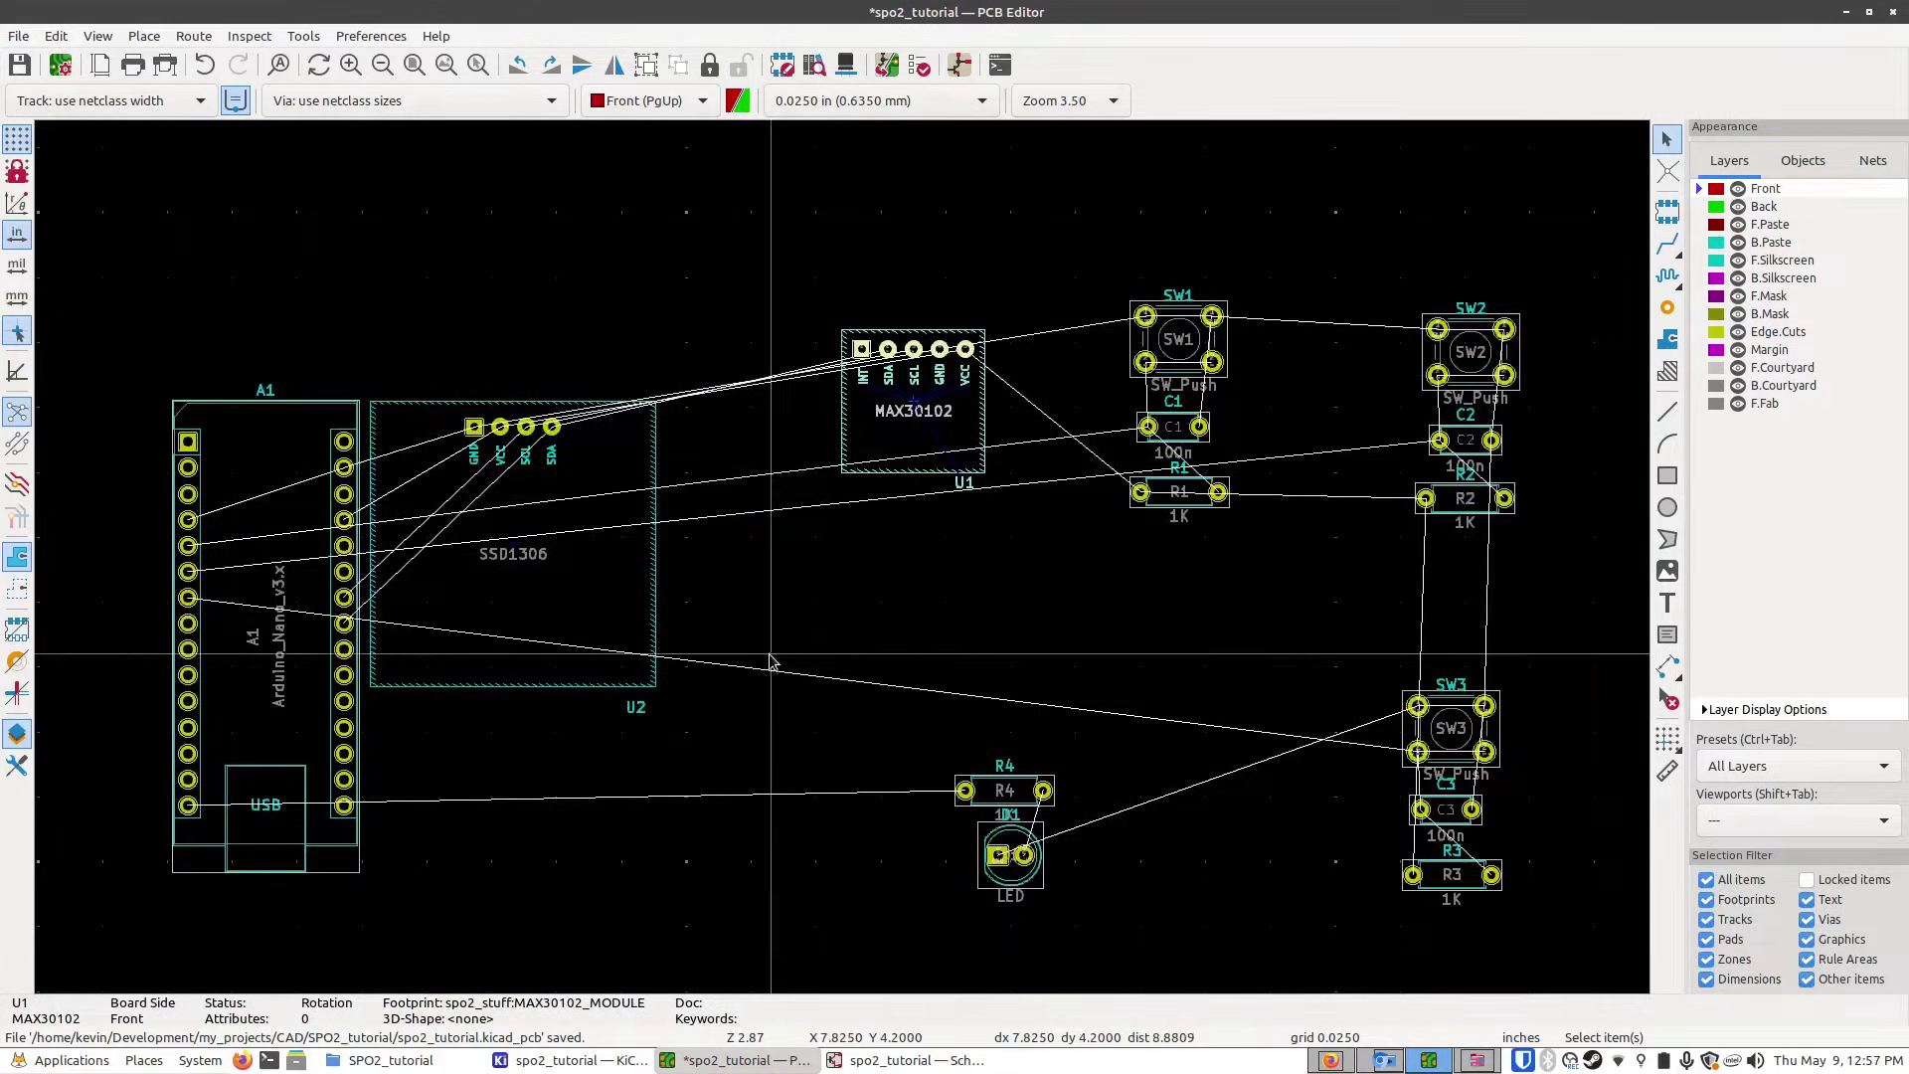
{"action": "scroll", "coordinate": [839, 563], "scroll_direction": "down", "scroll_amount": 4}
{"action": "scroll", "coordinate": [845, 558], "scroll_direction": "up", "scroll_amount": 2}
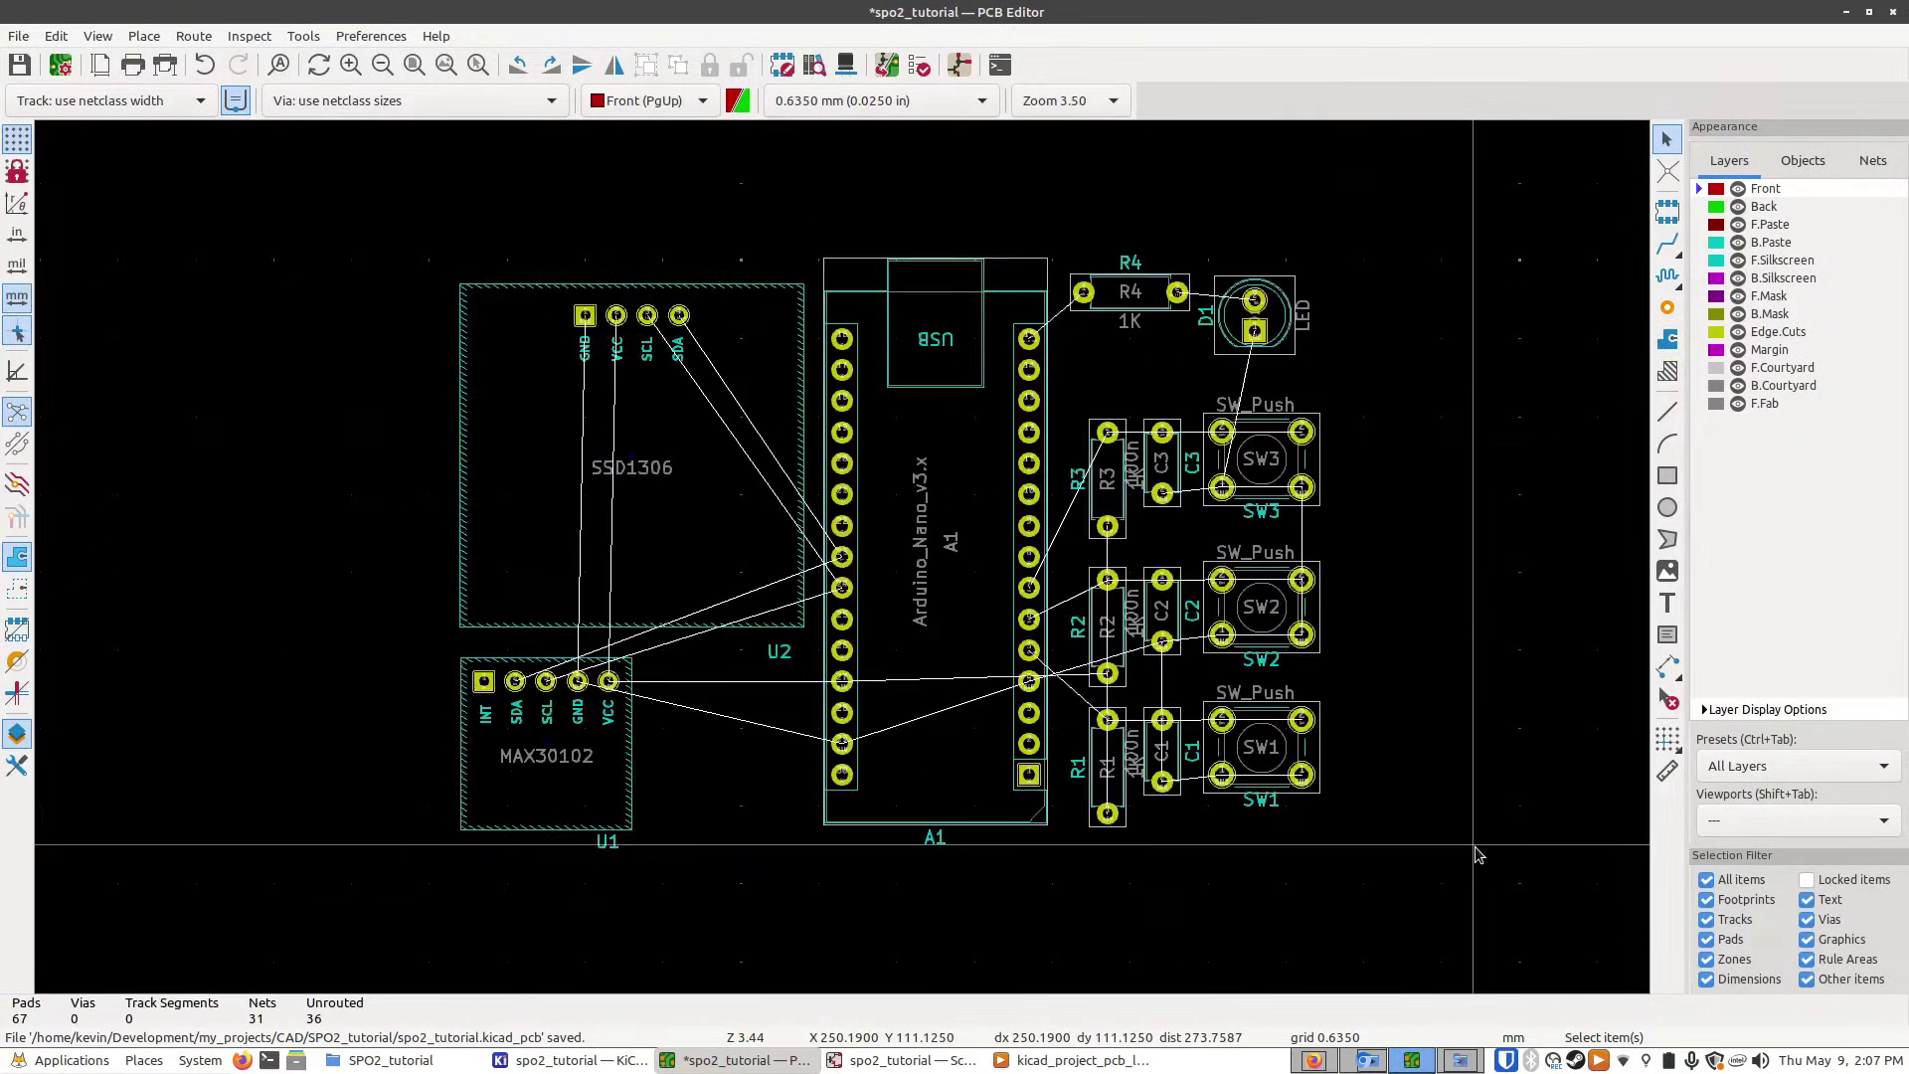
- Examine the compact arrangement of modules, switches, resistors and capacitors around the Arduino Nano and the ratsnest lines between them
{"action": "scroll", "coordinate": [984, 576], "scroll_direction": "up", "scroll_amount": 1}
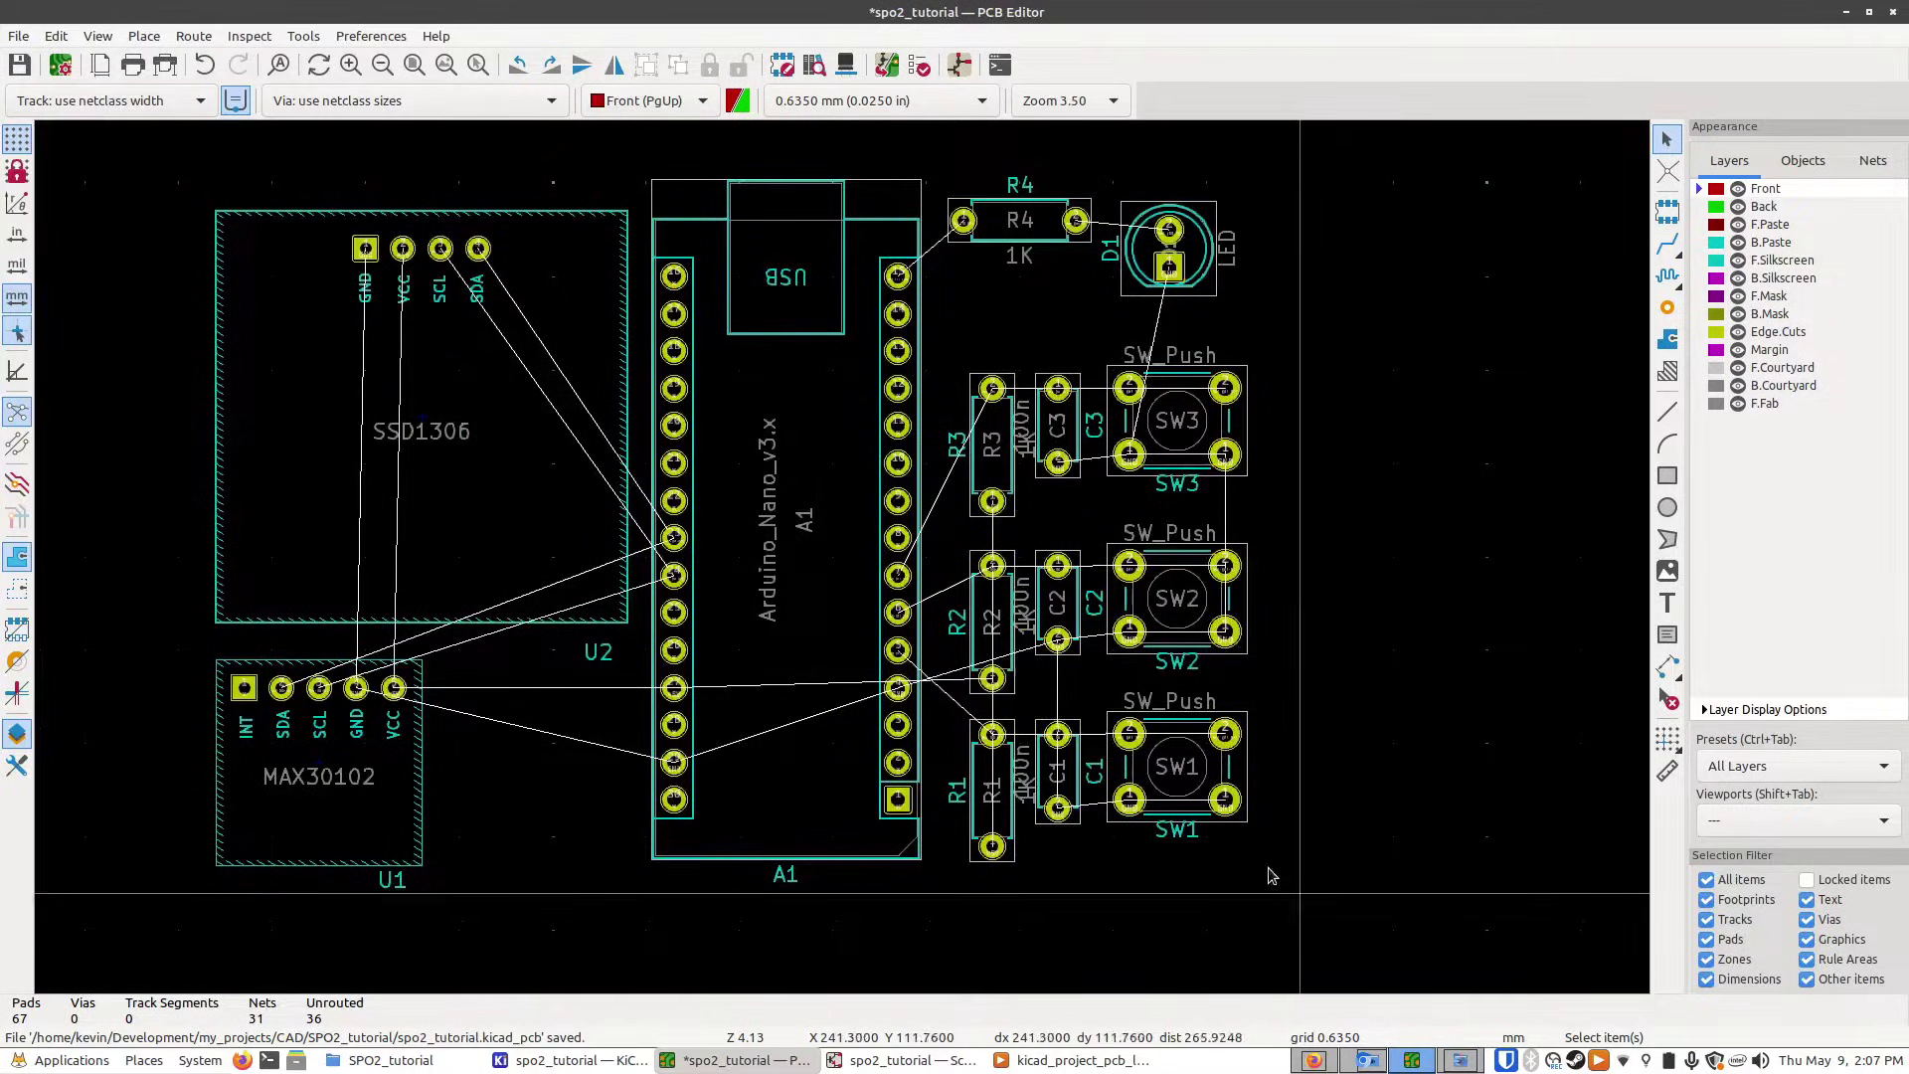
{"action": "left_click_drag", "start_coordinate": [1273, 870], "coordinate": [945, 192]}
{"action": "scroll", "coordinate": [1352, 632], "scroll_direction": "up", "scroll_amount": 2}
{"action": "scroll", "coordinate": [1352, 632], "scroll_direction": "down", "scroll_amount": 2}
{"action": "scroll", "coordinate": [841, 556], "scroll_direction": "up", "scroll_amount": 1}
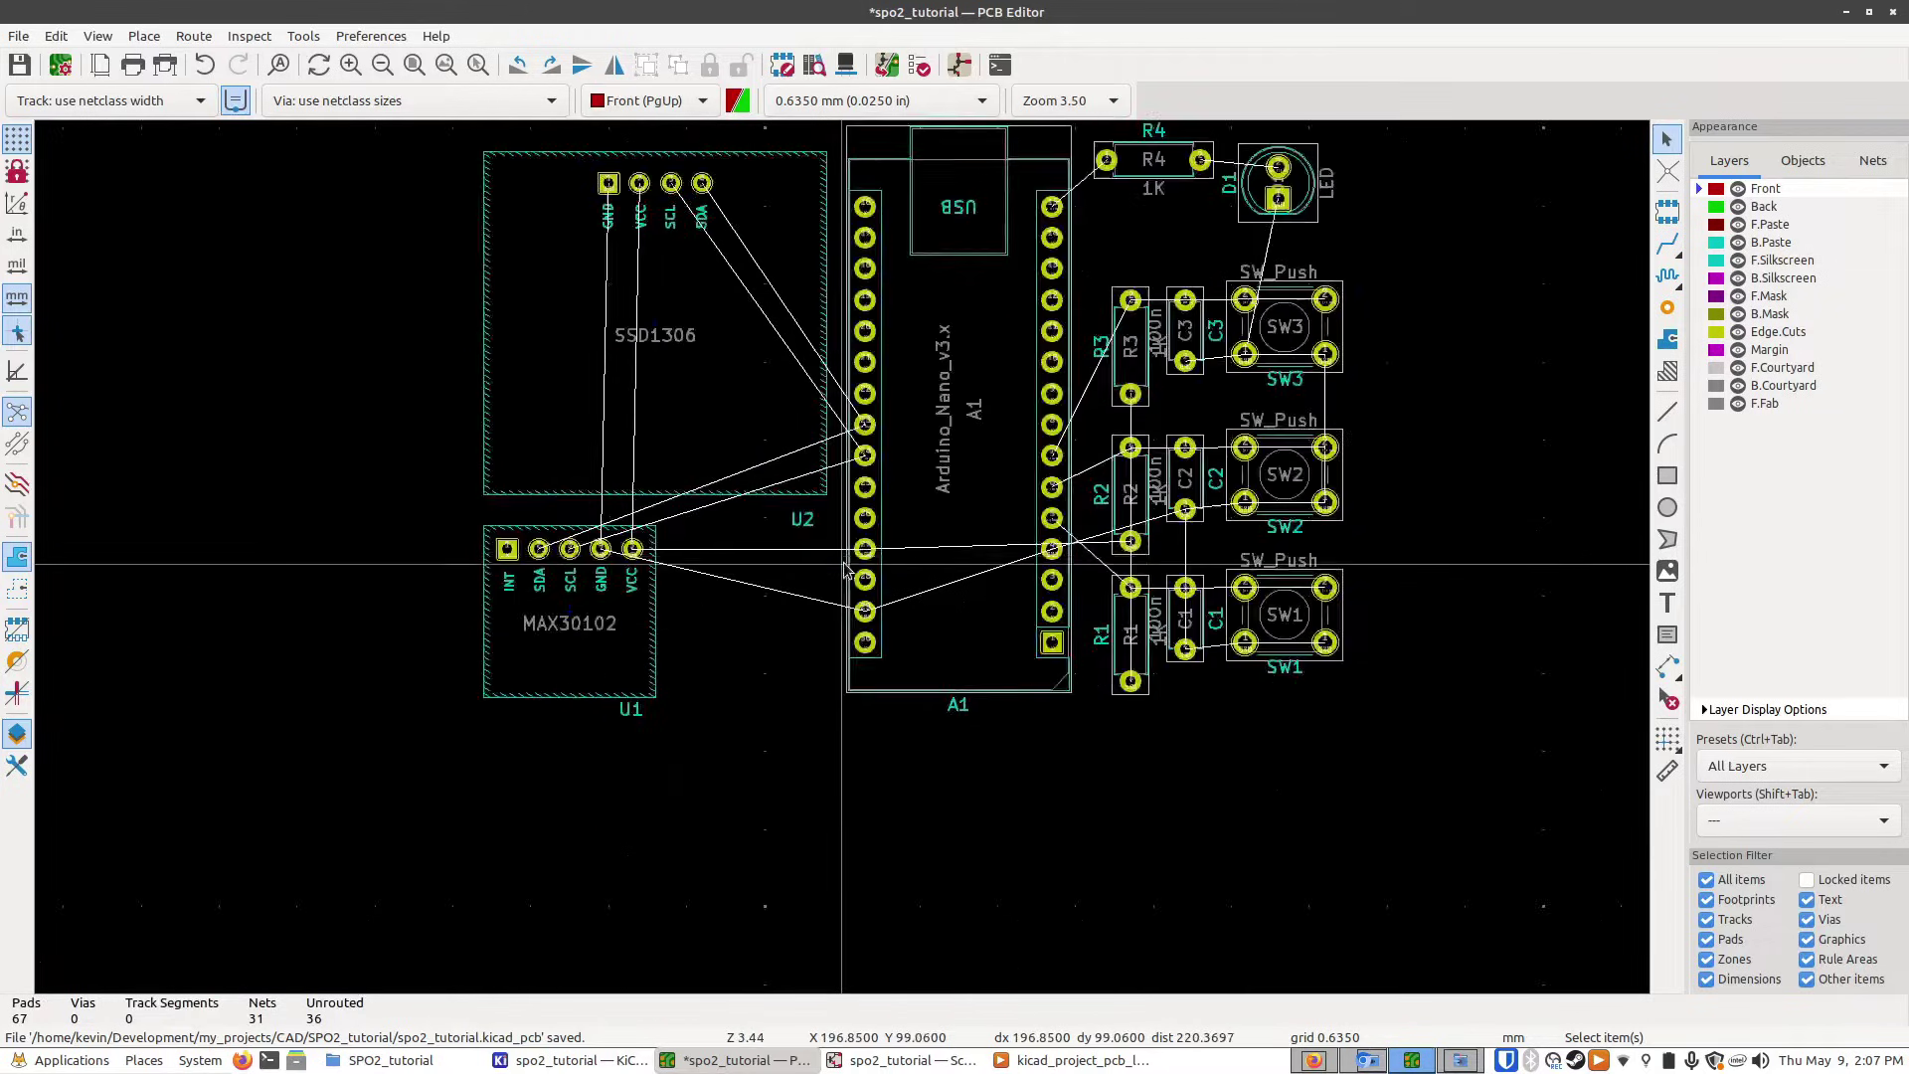
{"action": "key", "text": "Escape"}
{"action": "scroll", "coordinate": [814, 601], "scroll_direction": "down", "scroll_amount": 1}
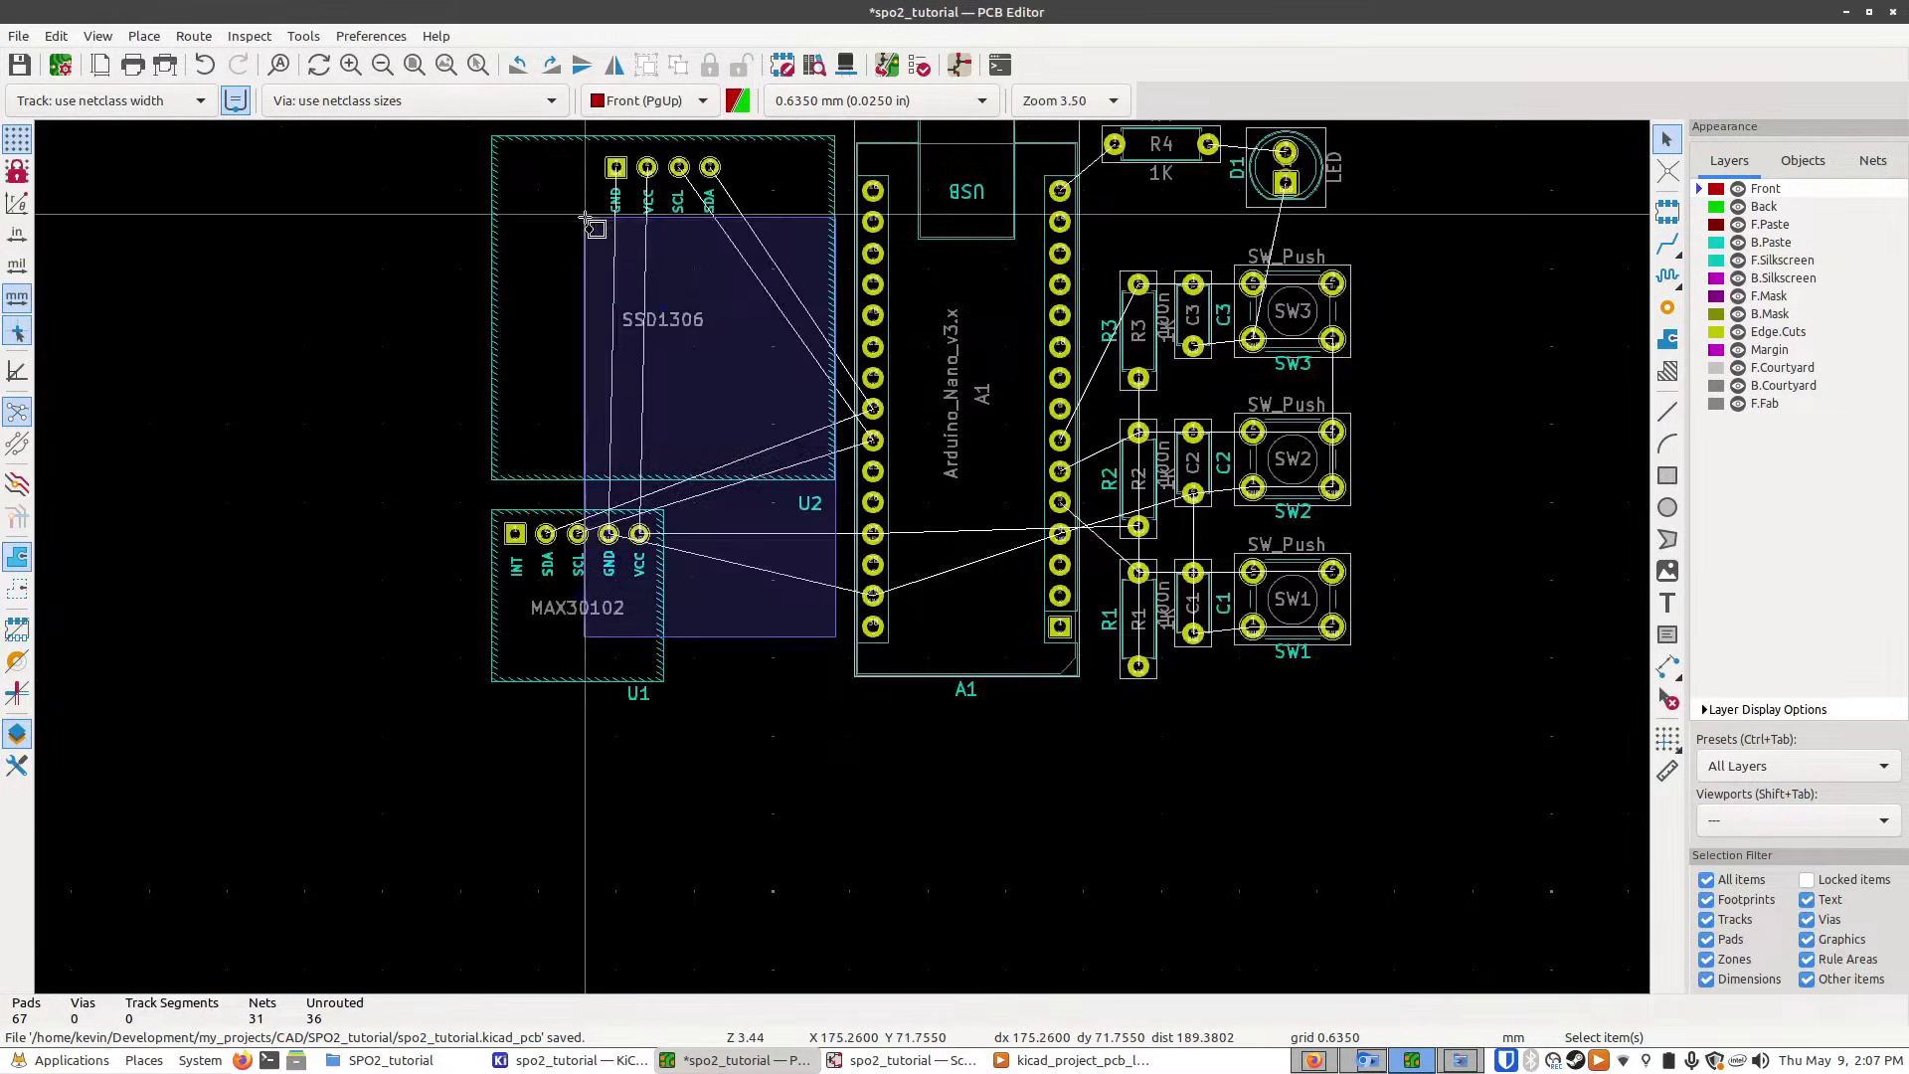
{"action": "scroll", "coordinate": [845, 560], "scroll_direction": "up", "scroll_amount": 2}
{"action": "scroll", "coordinate": [751, 502], "scroll_direction": "up", "scroll_amount": 1}
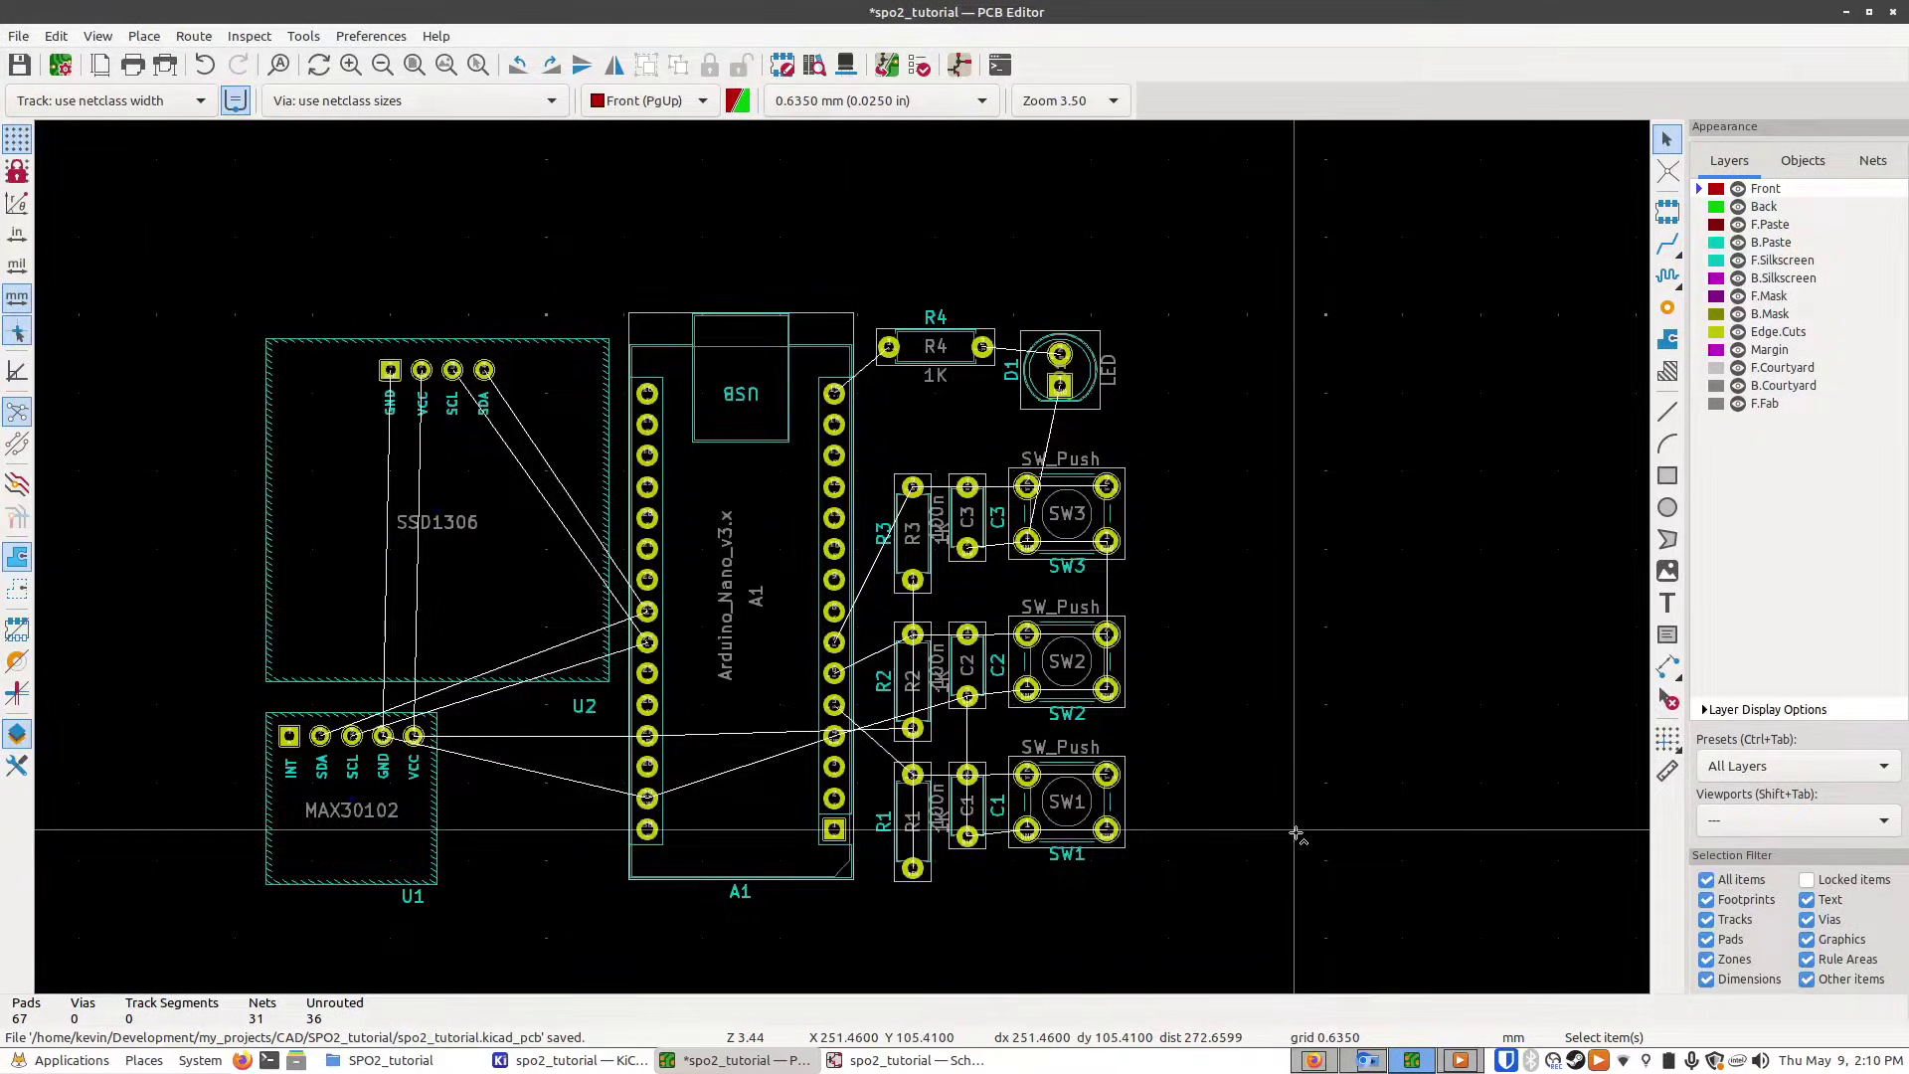
- Undo the compact component placement back to the earlier layout of separate groups
{"action": "key", "text": "ctrl+z"}
{"action": "key", "text": "ctrl+z"}
{"action": "key", "text": "ctrl+z"}
{"action": "key", "text": "ctrl+z"}
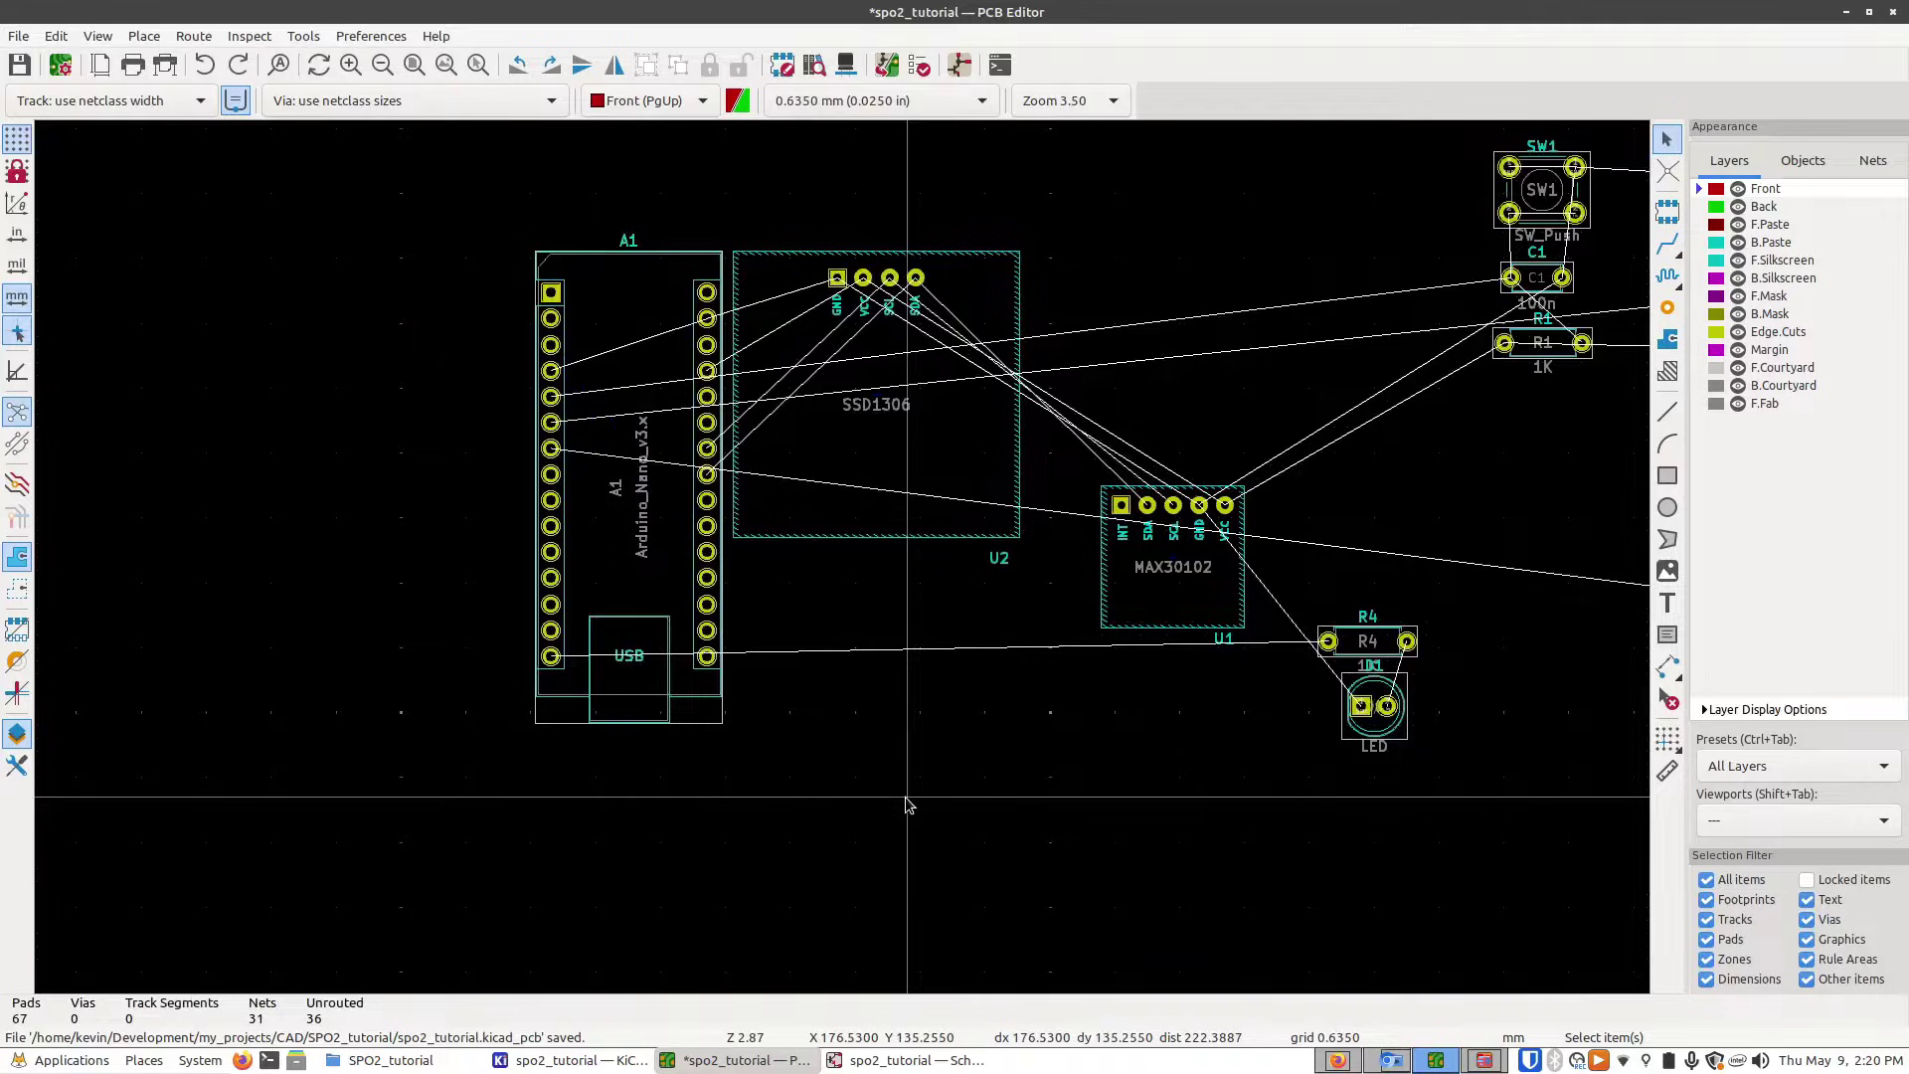
- Using a 1.2700 mm (0.0500 in) grid, rotate the Arduino Nano footprint A1 by 180° and reposition it left of the SSD1306
{"action": "left_click", "coordinate": [863, 101]}
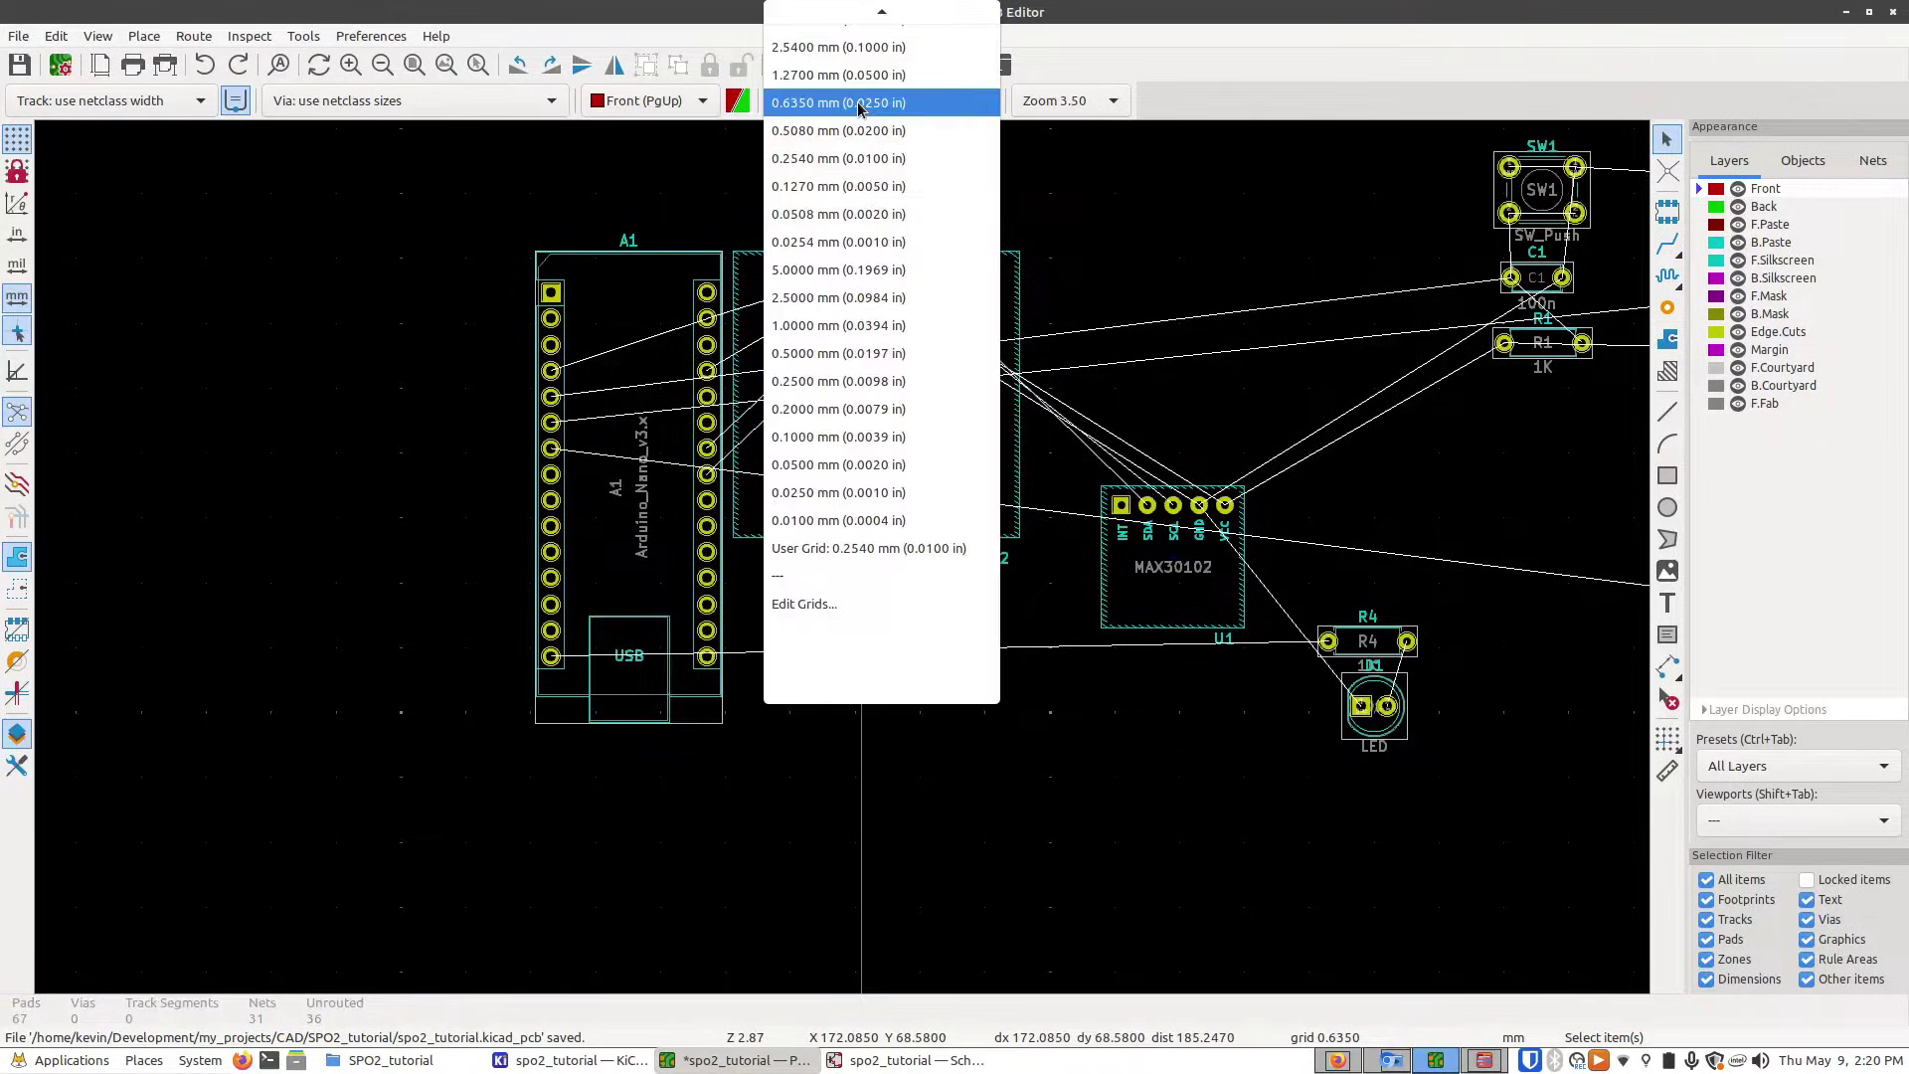
{"action": "left_click", "coordinate": [793, 76]}
{"action": "left_click", "coordinate": [610, 585]}
{"action": "key", "text": "r"}
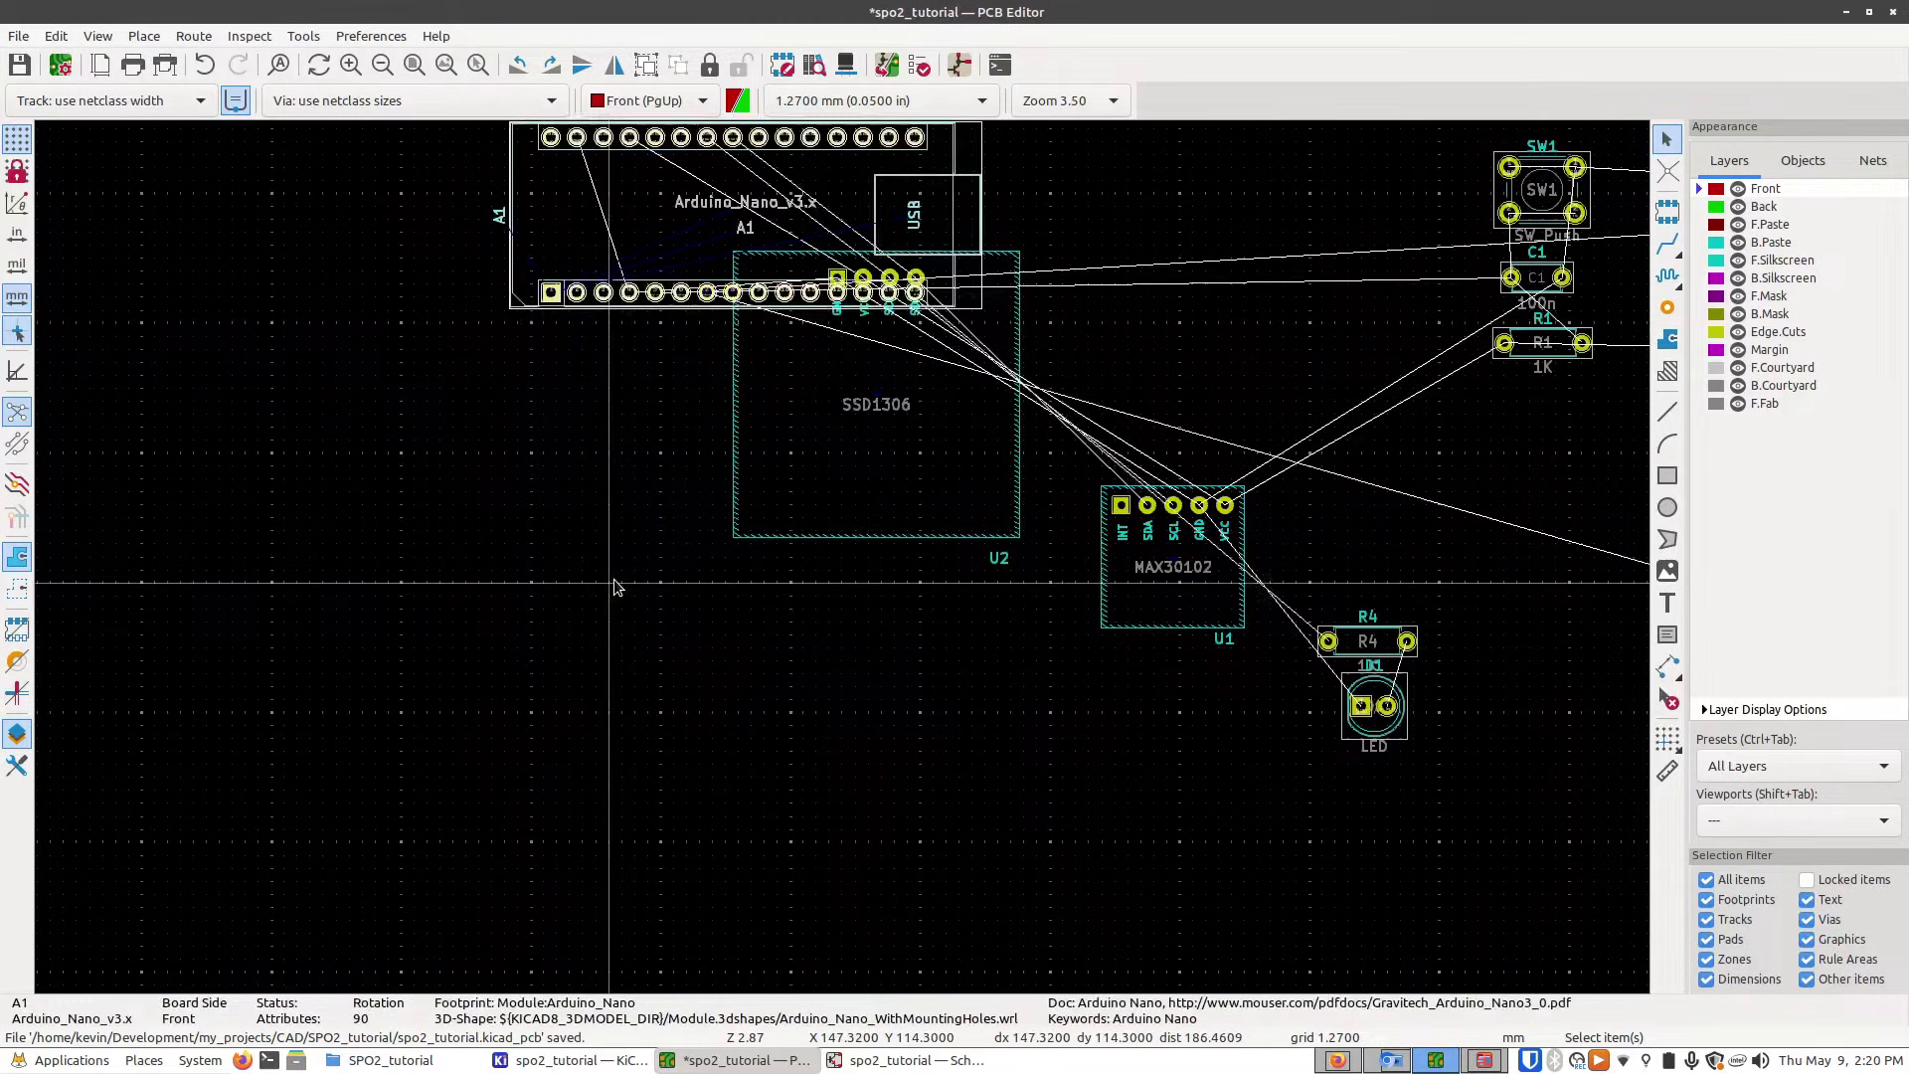
{"action": "key", "text": "r"}
{"action": "key", "text": "m"}
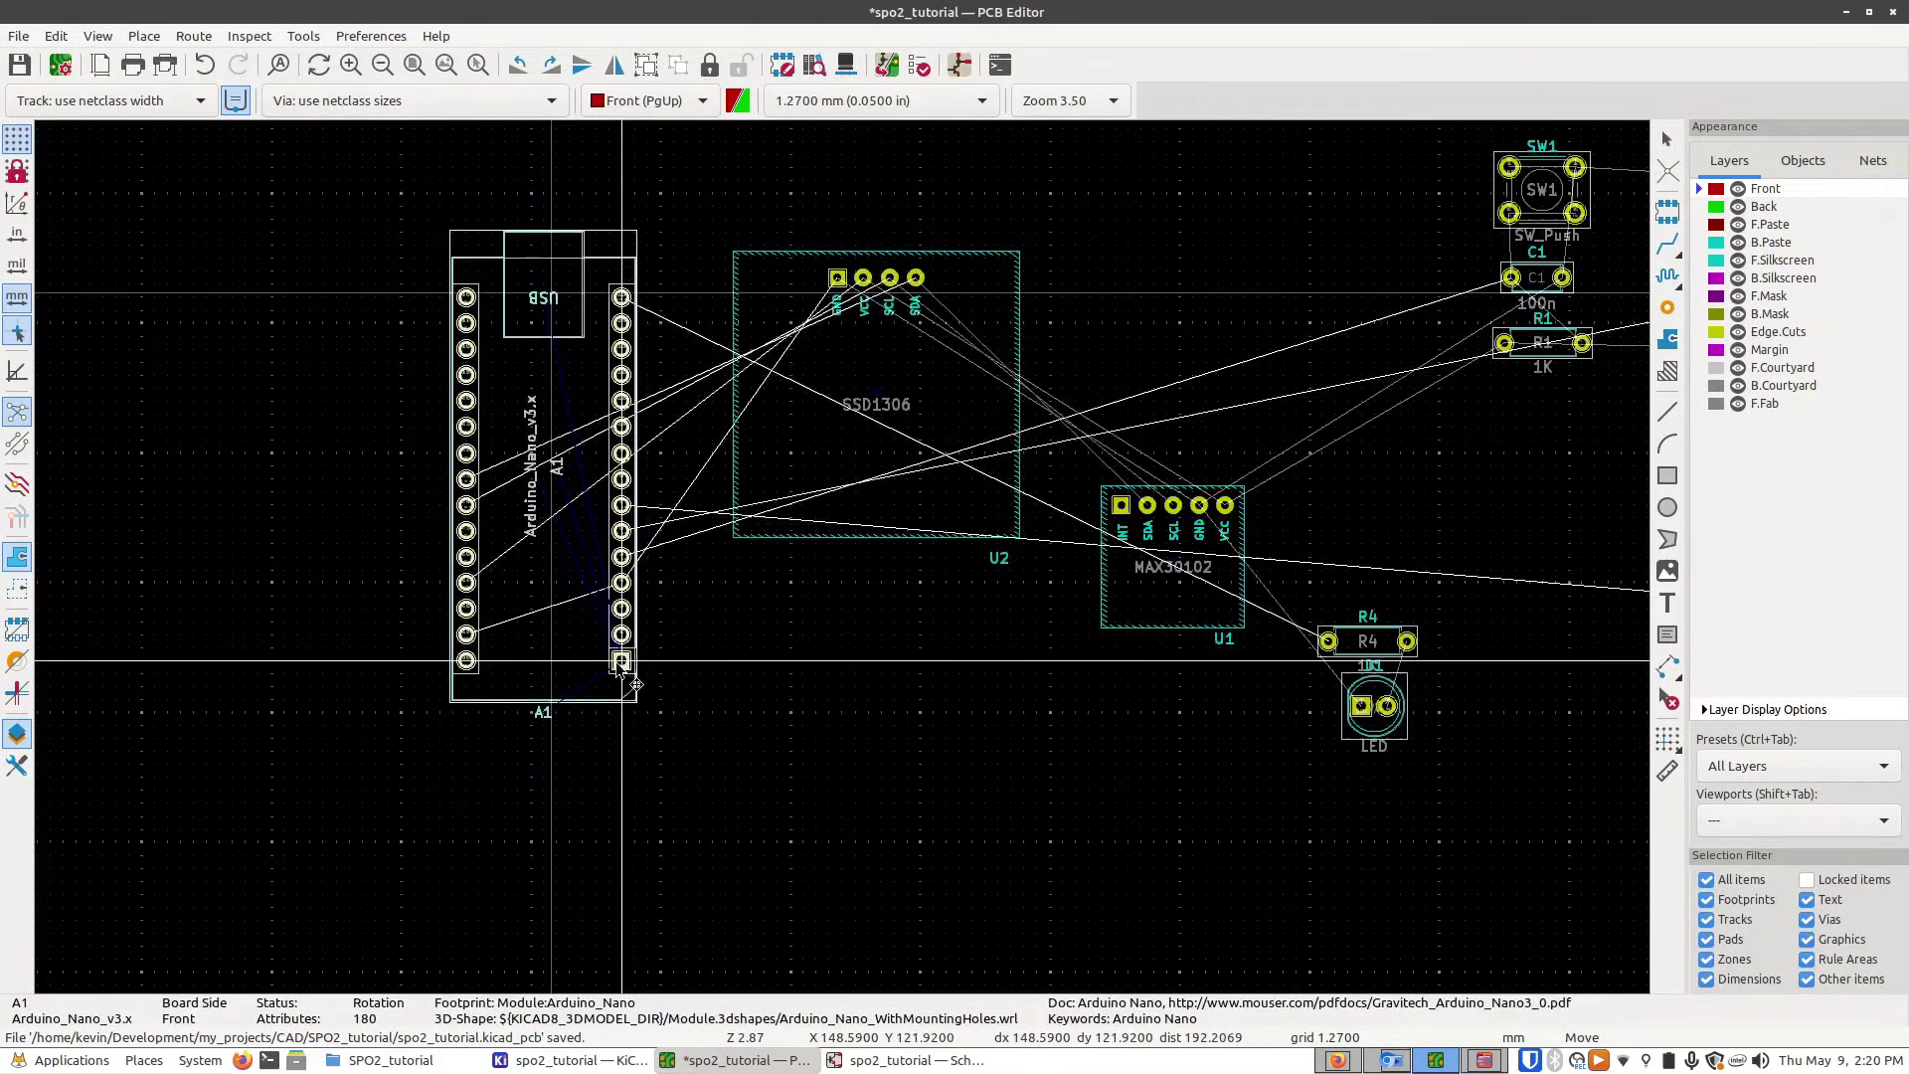
{"action": "left_click", "coordinate": [660, 661]}
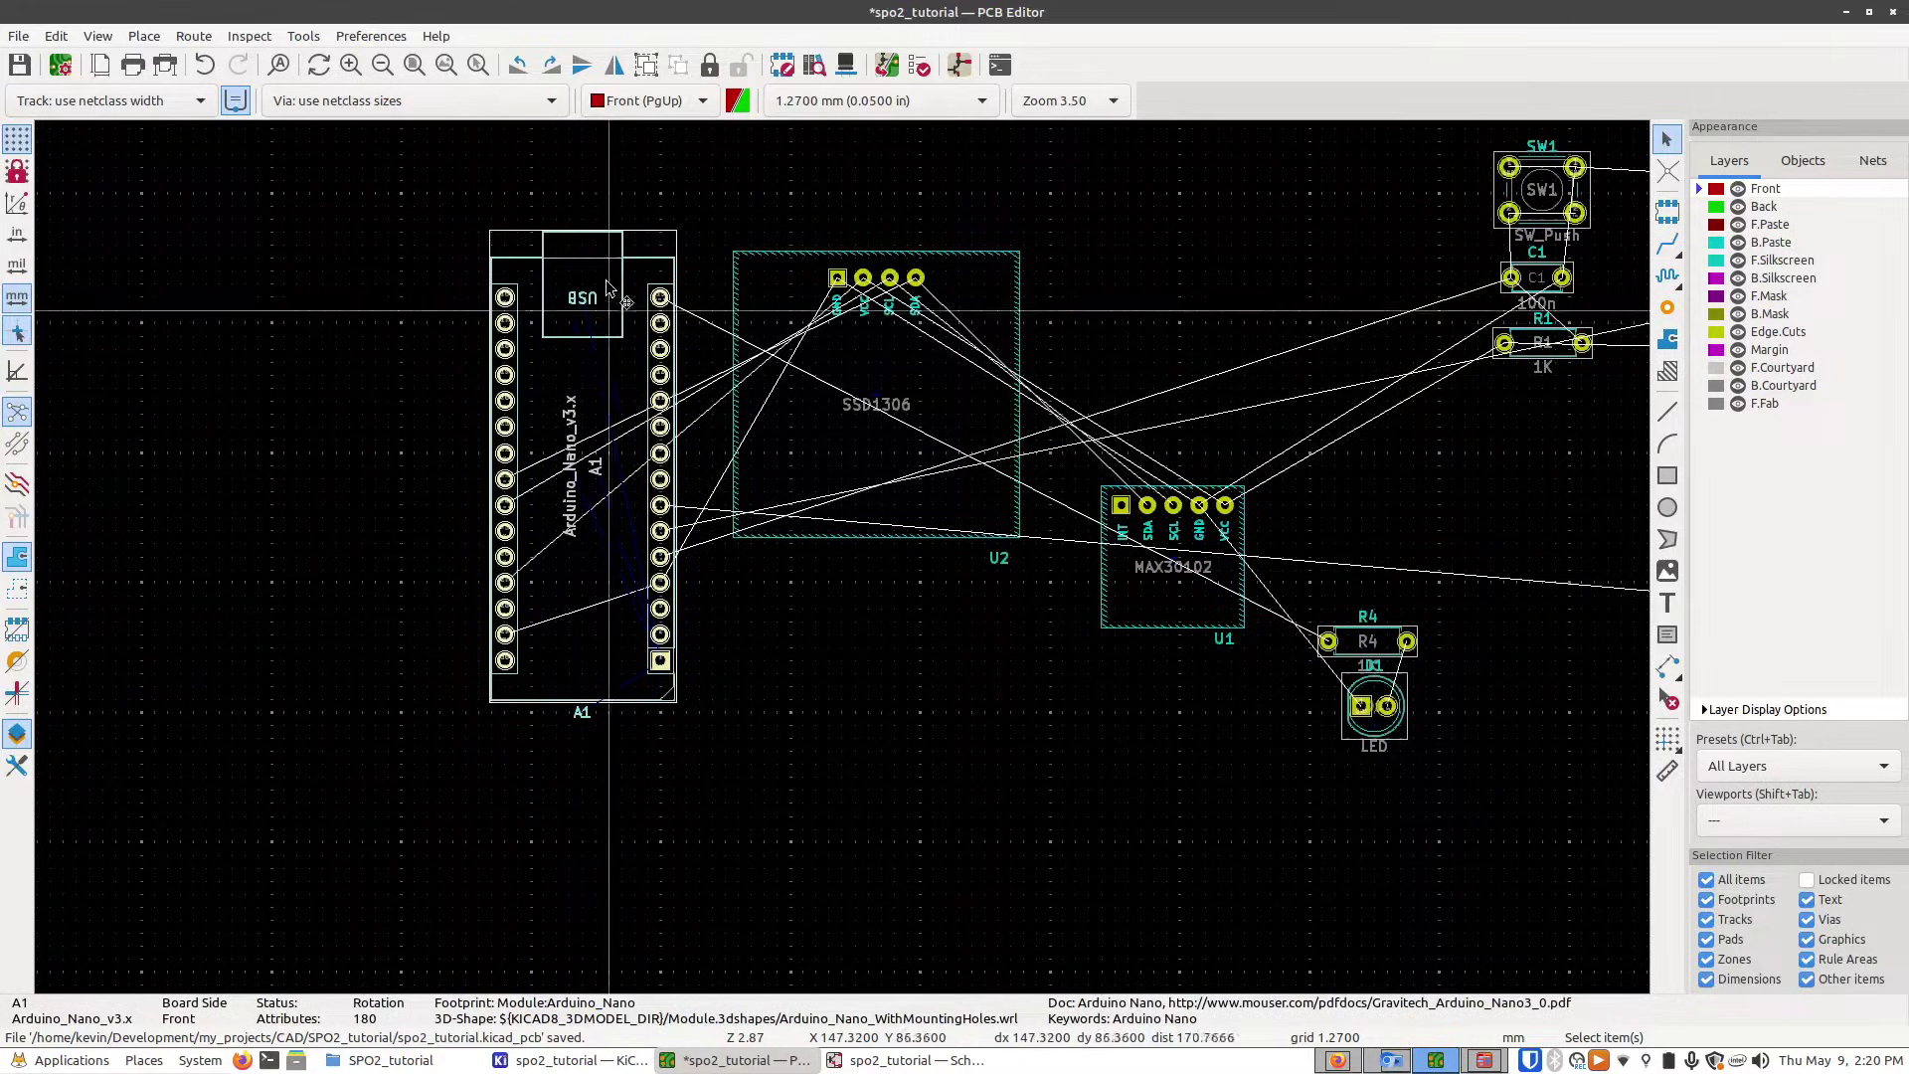
- Move the SSD1306 display U2 to the open space on the left side of the Arduino Nano
{"action": "scroll", "coordinate": [590, 262], "scroll_direction": "up", "scroll_amount": 1}
{"action": "scroll", "coordinate": [855, 563], "scroll_direction": "down", "scroll_amount": 1}
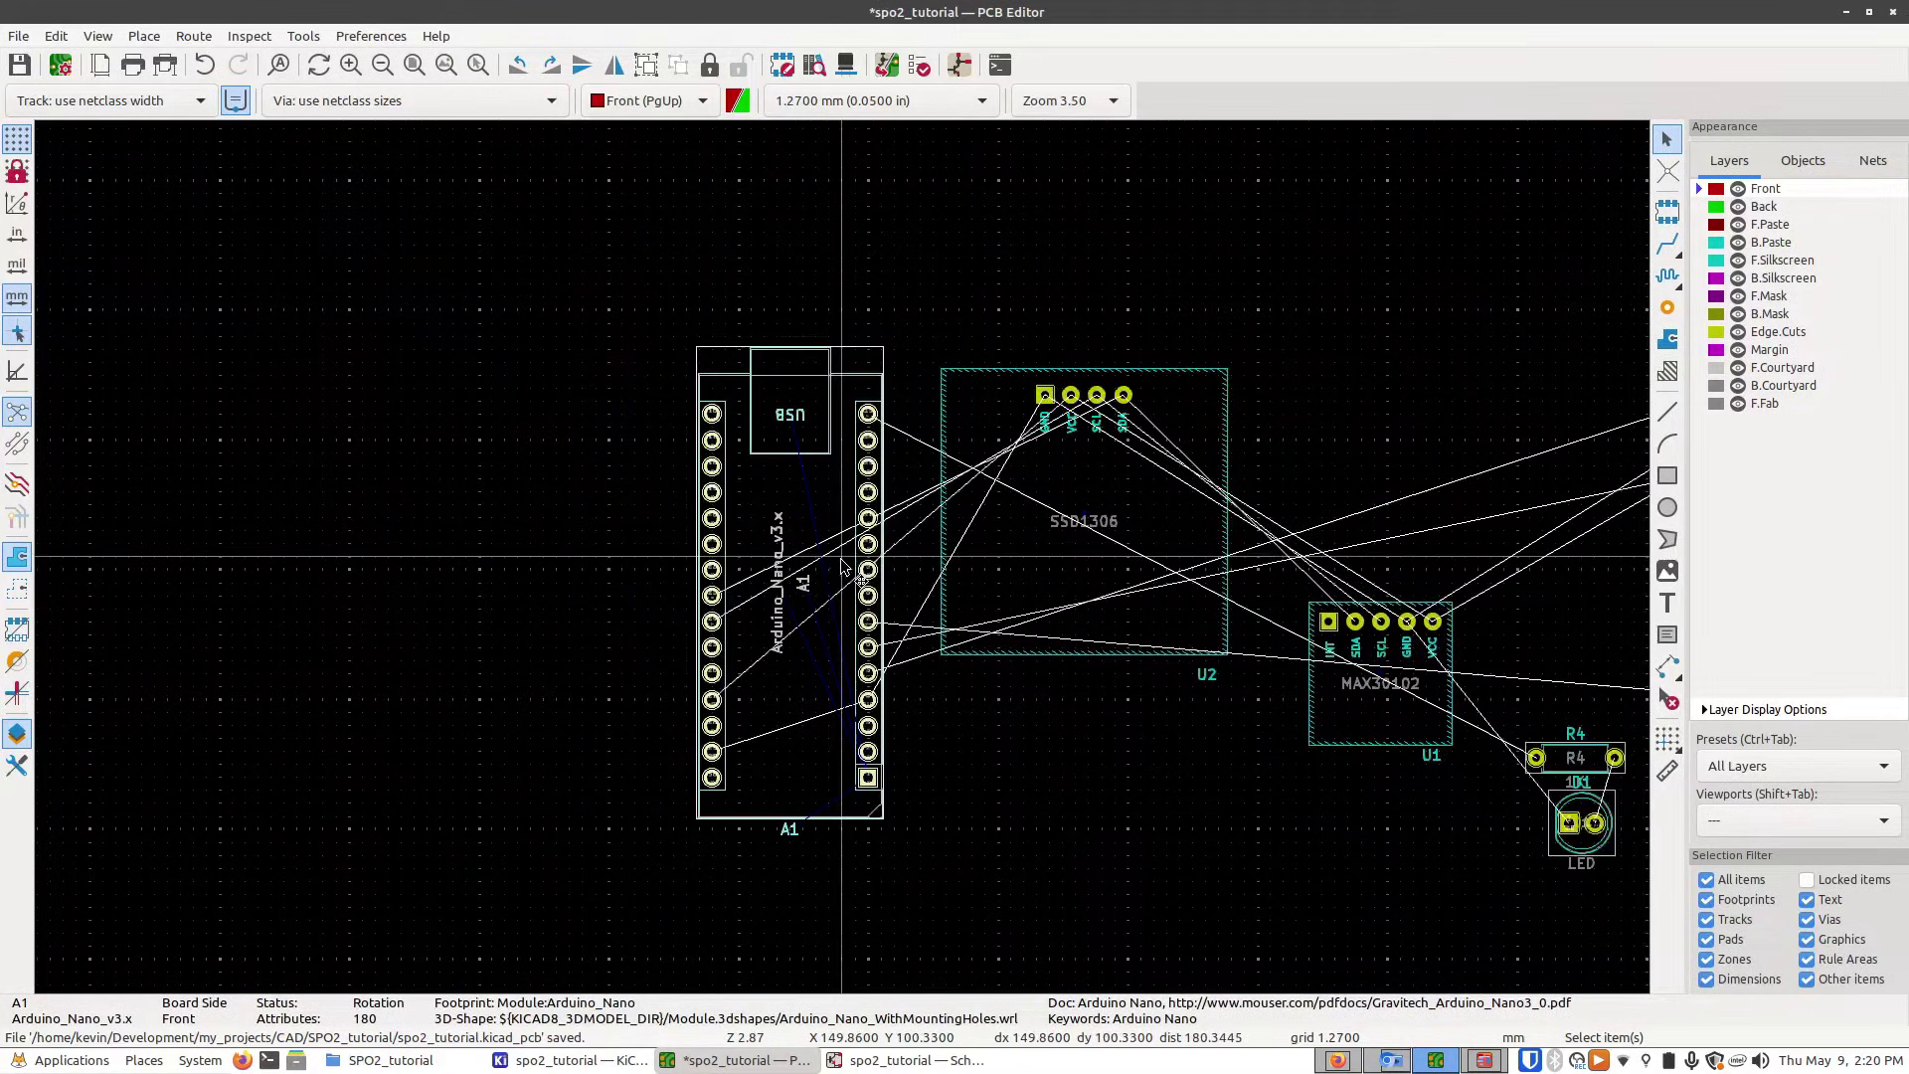
{"action": "left_click", "coordinate": [1065, 478]}
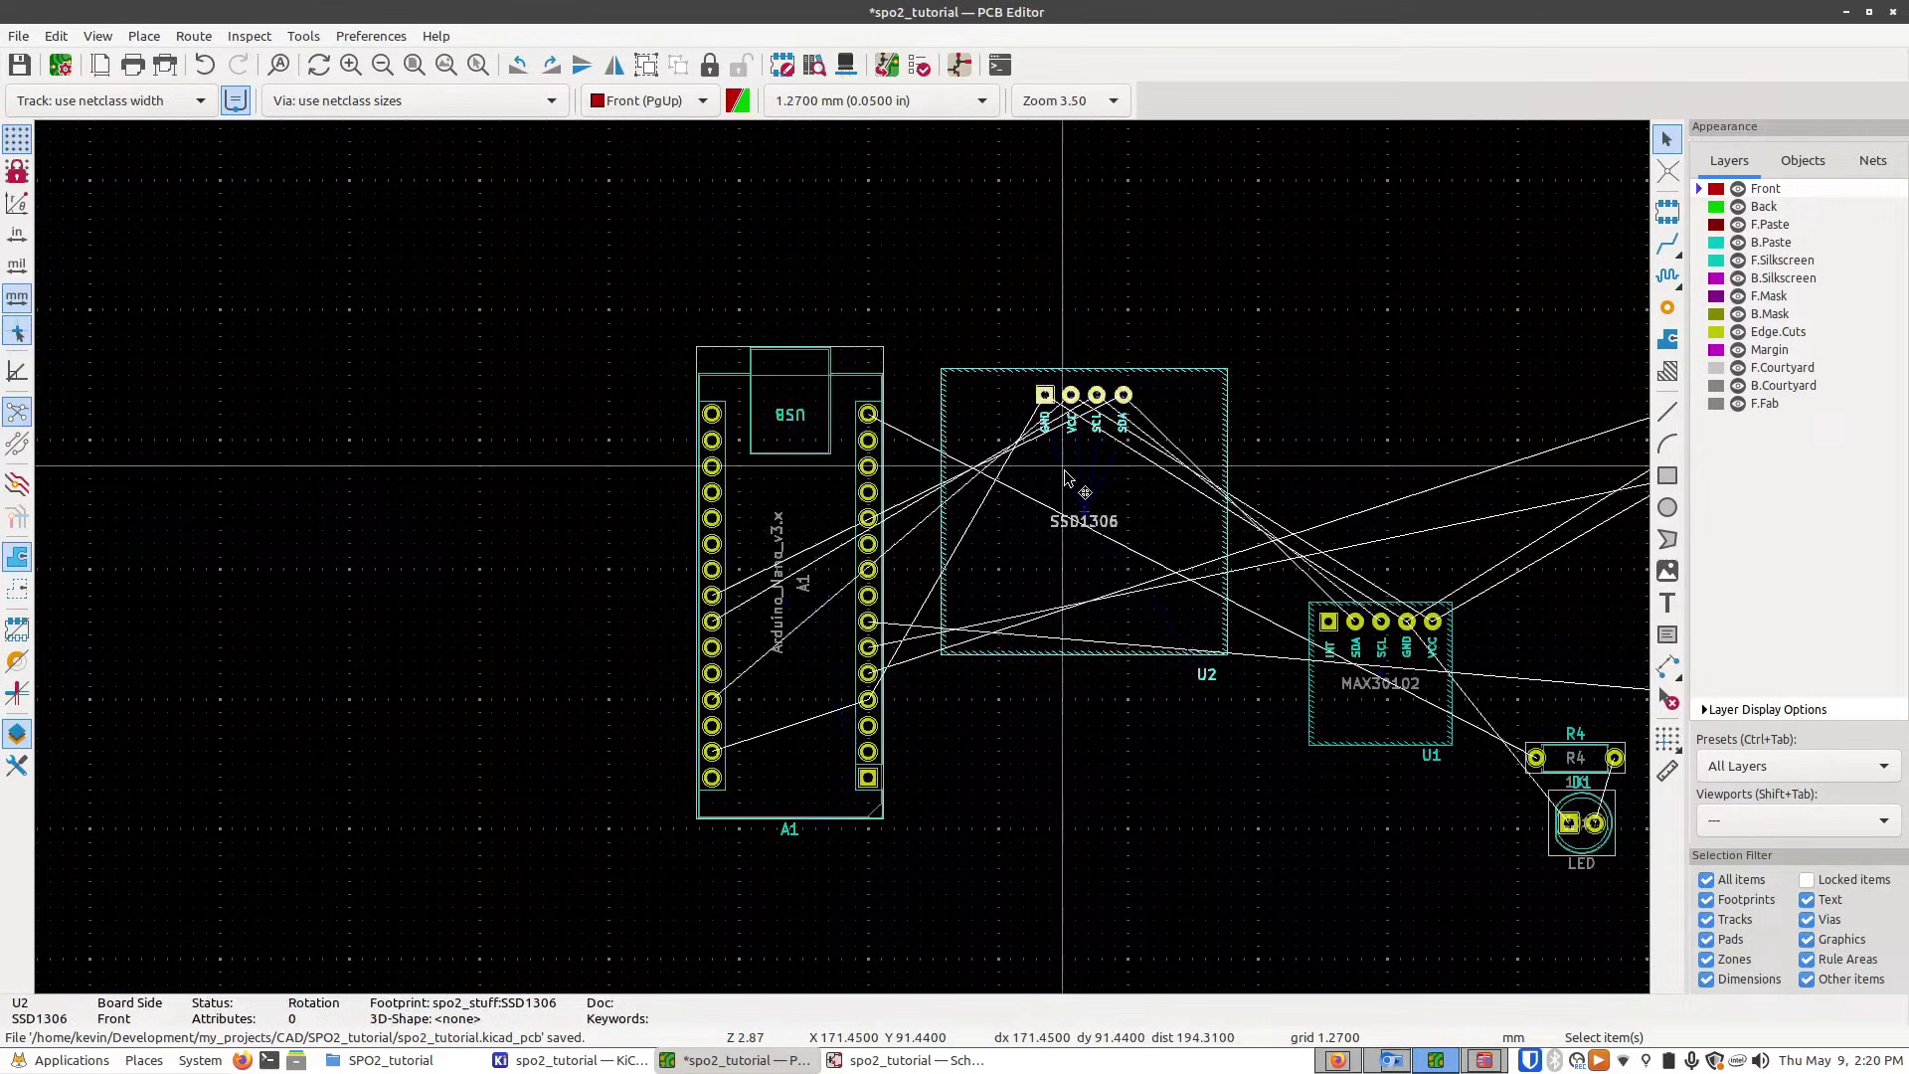
{"action": "key", "text": "m"}
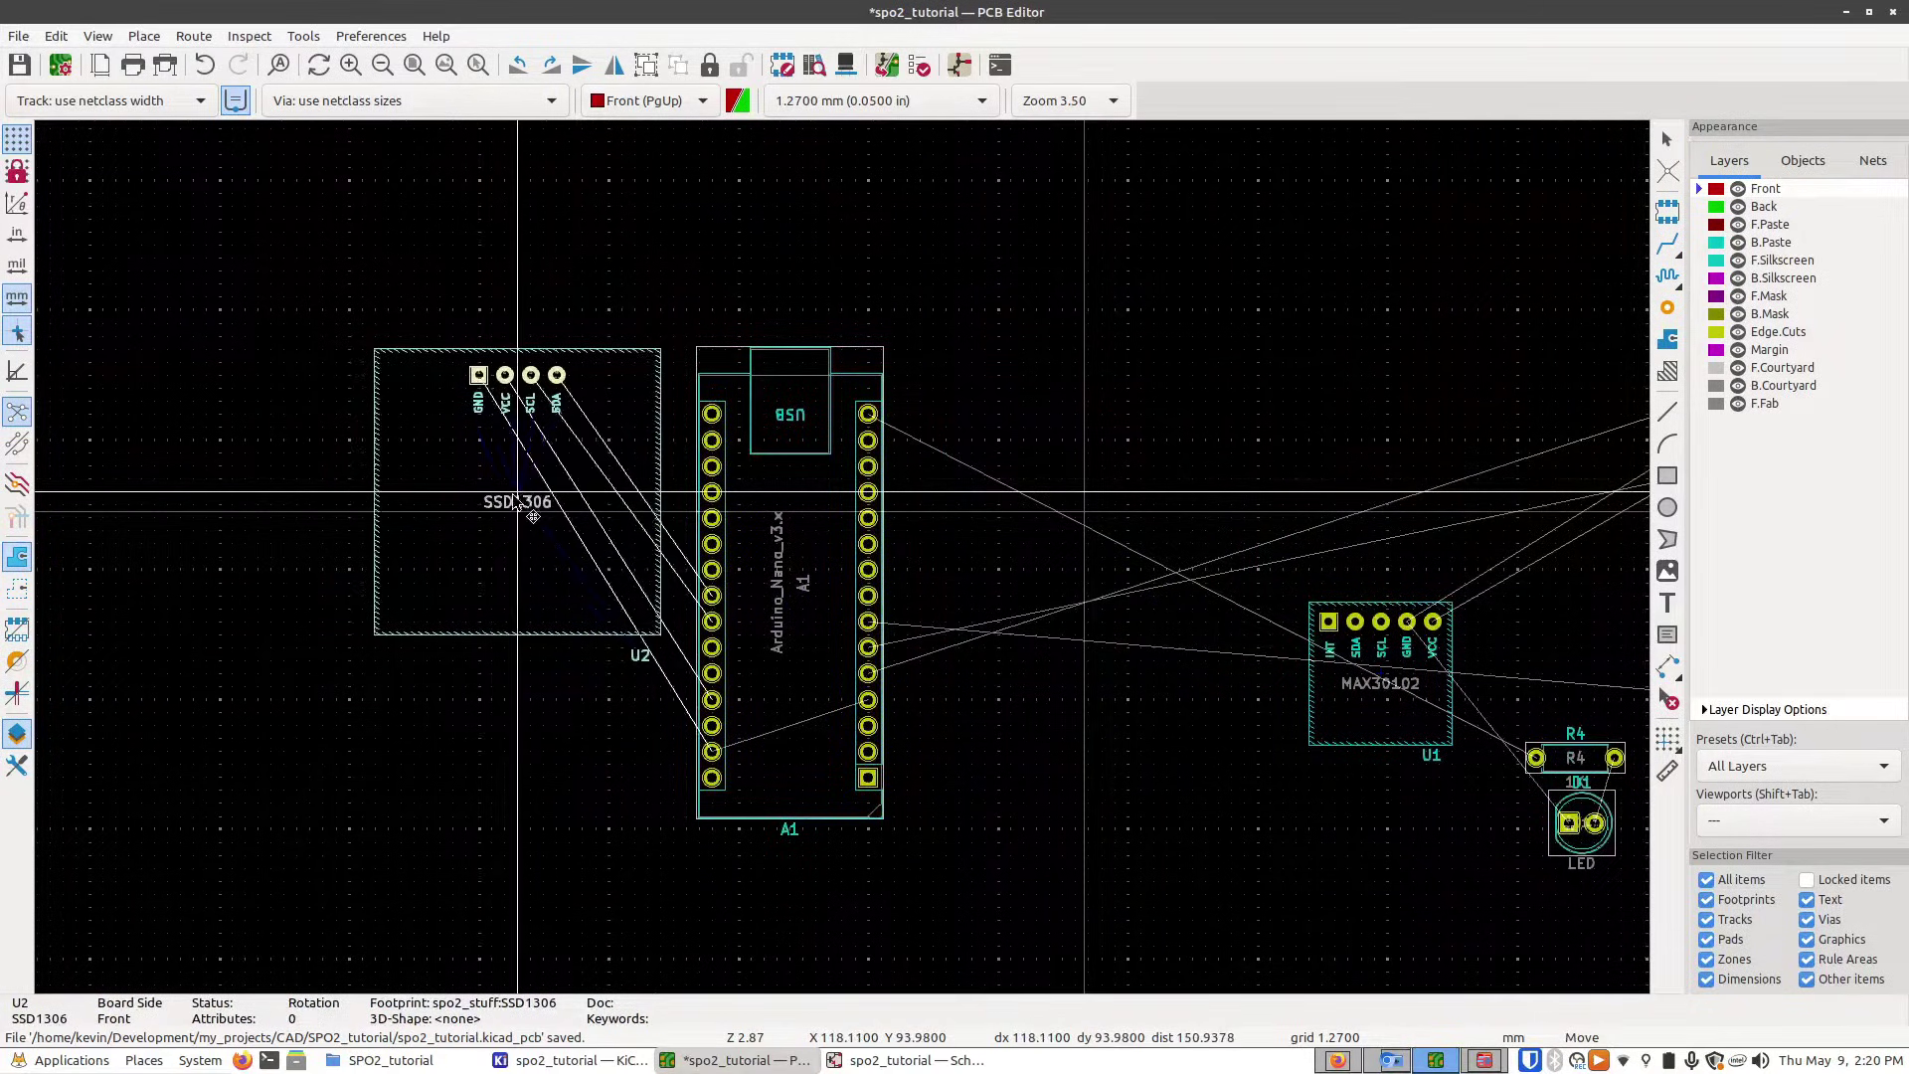
{"action": "left_click", "coordinate": [524, 515]}
- Move the MAX30102 module U1 to just below the SSD1306 display, left of the Arduino Nano
{"action": "left_click", "coordinate": [1346, 715]}
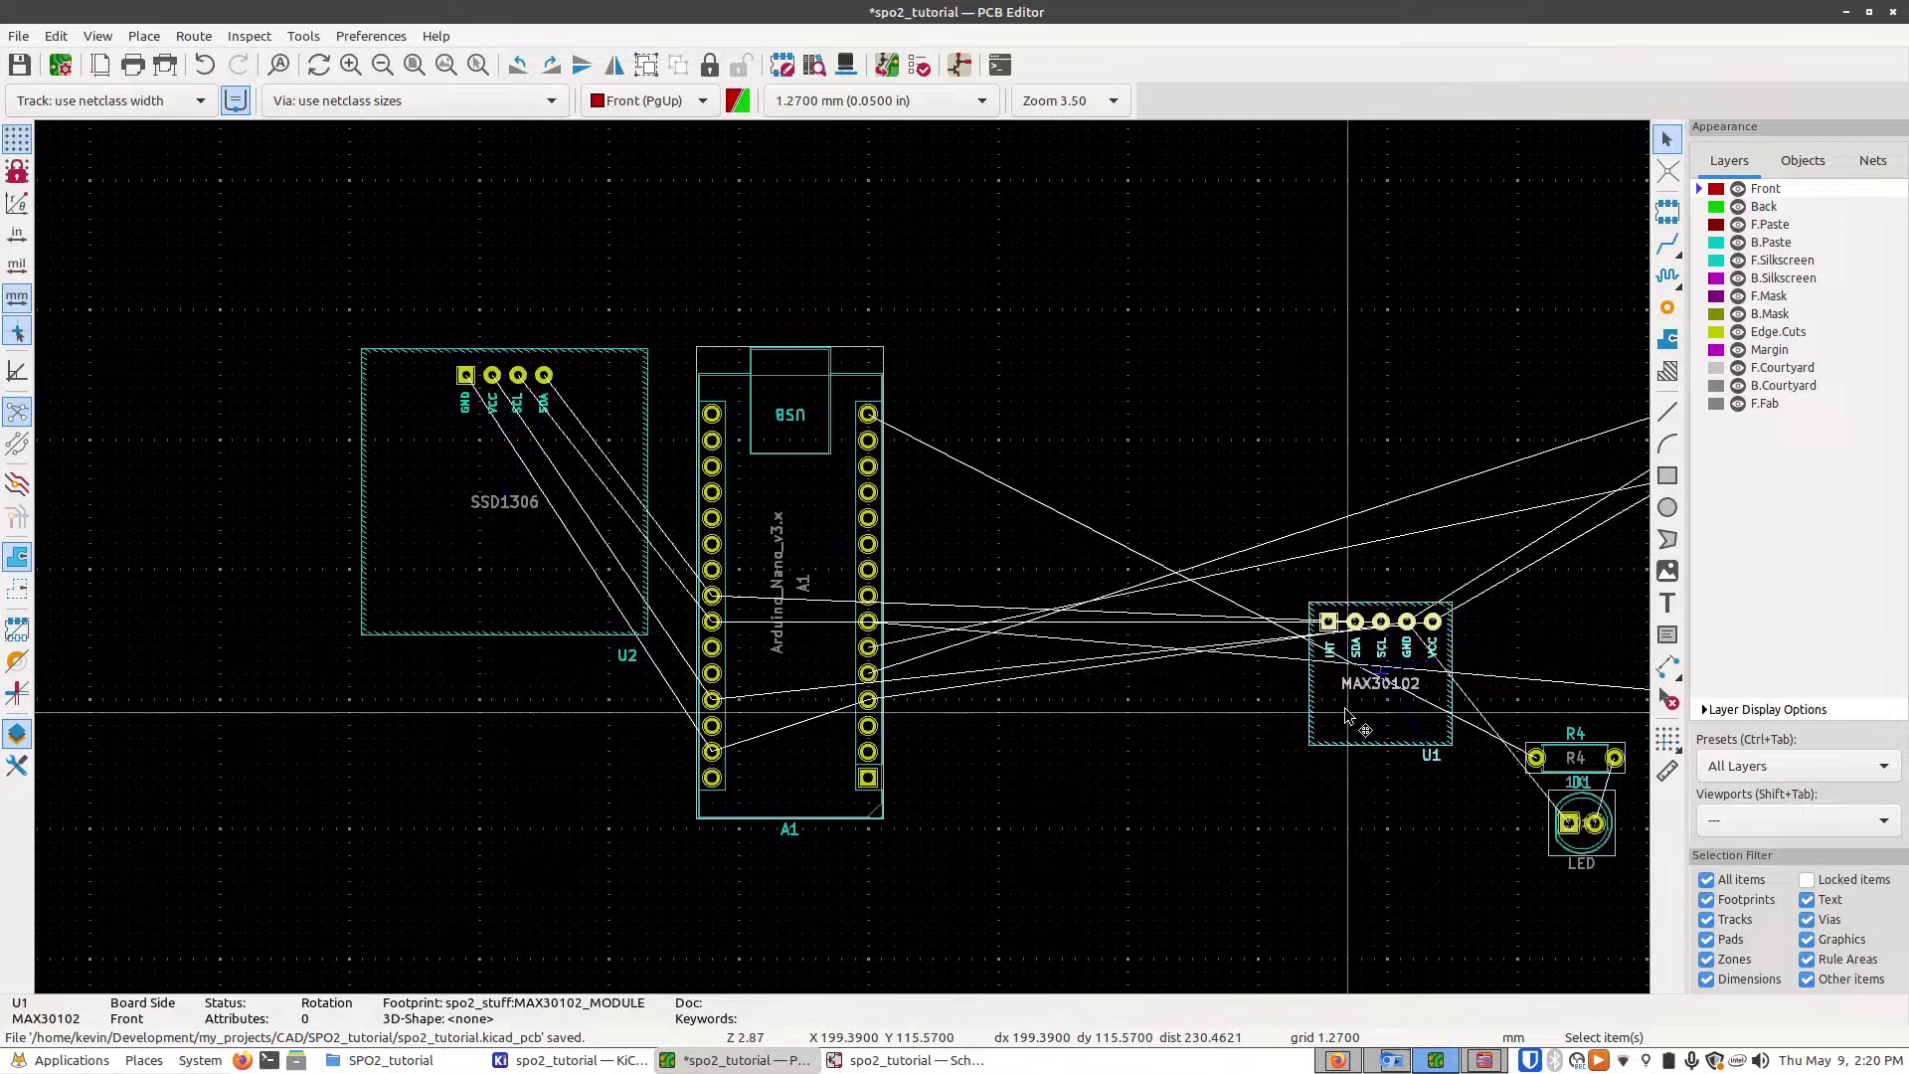
{"action": "key", "text": "m"}
{"action": "scroll", "coordinate": [447, 735], "scroll_direction": "up", "scroll_amount": 1}
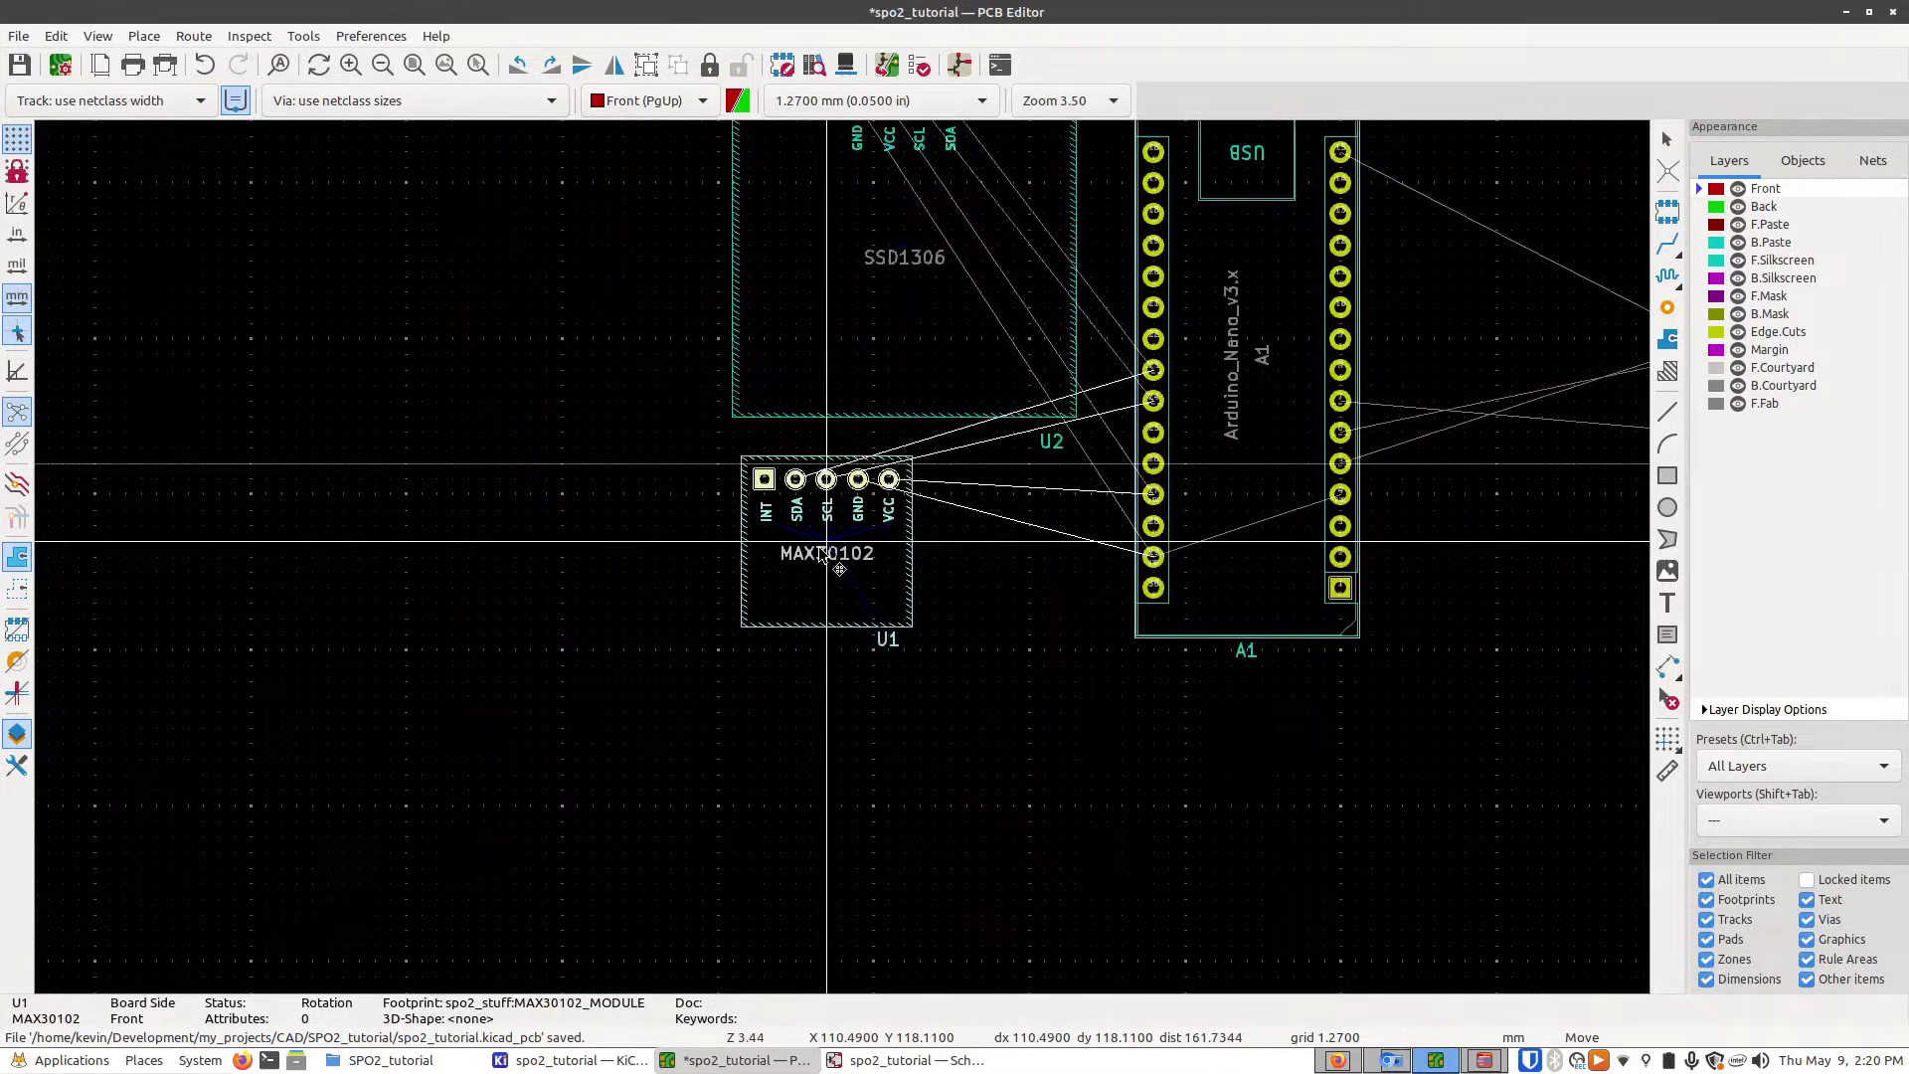
{"action": "left_click", "coordinate": [821, 569]}
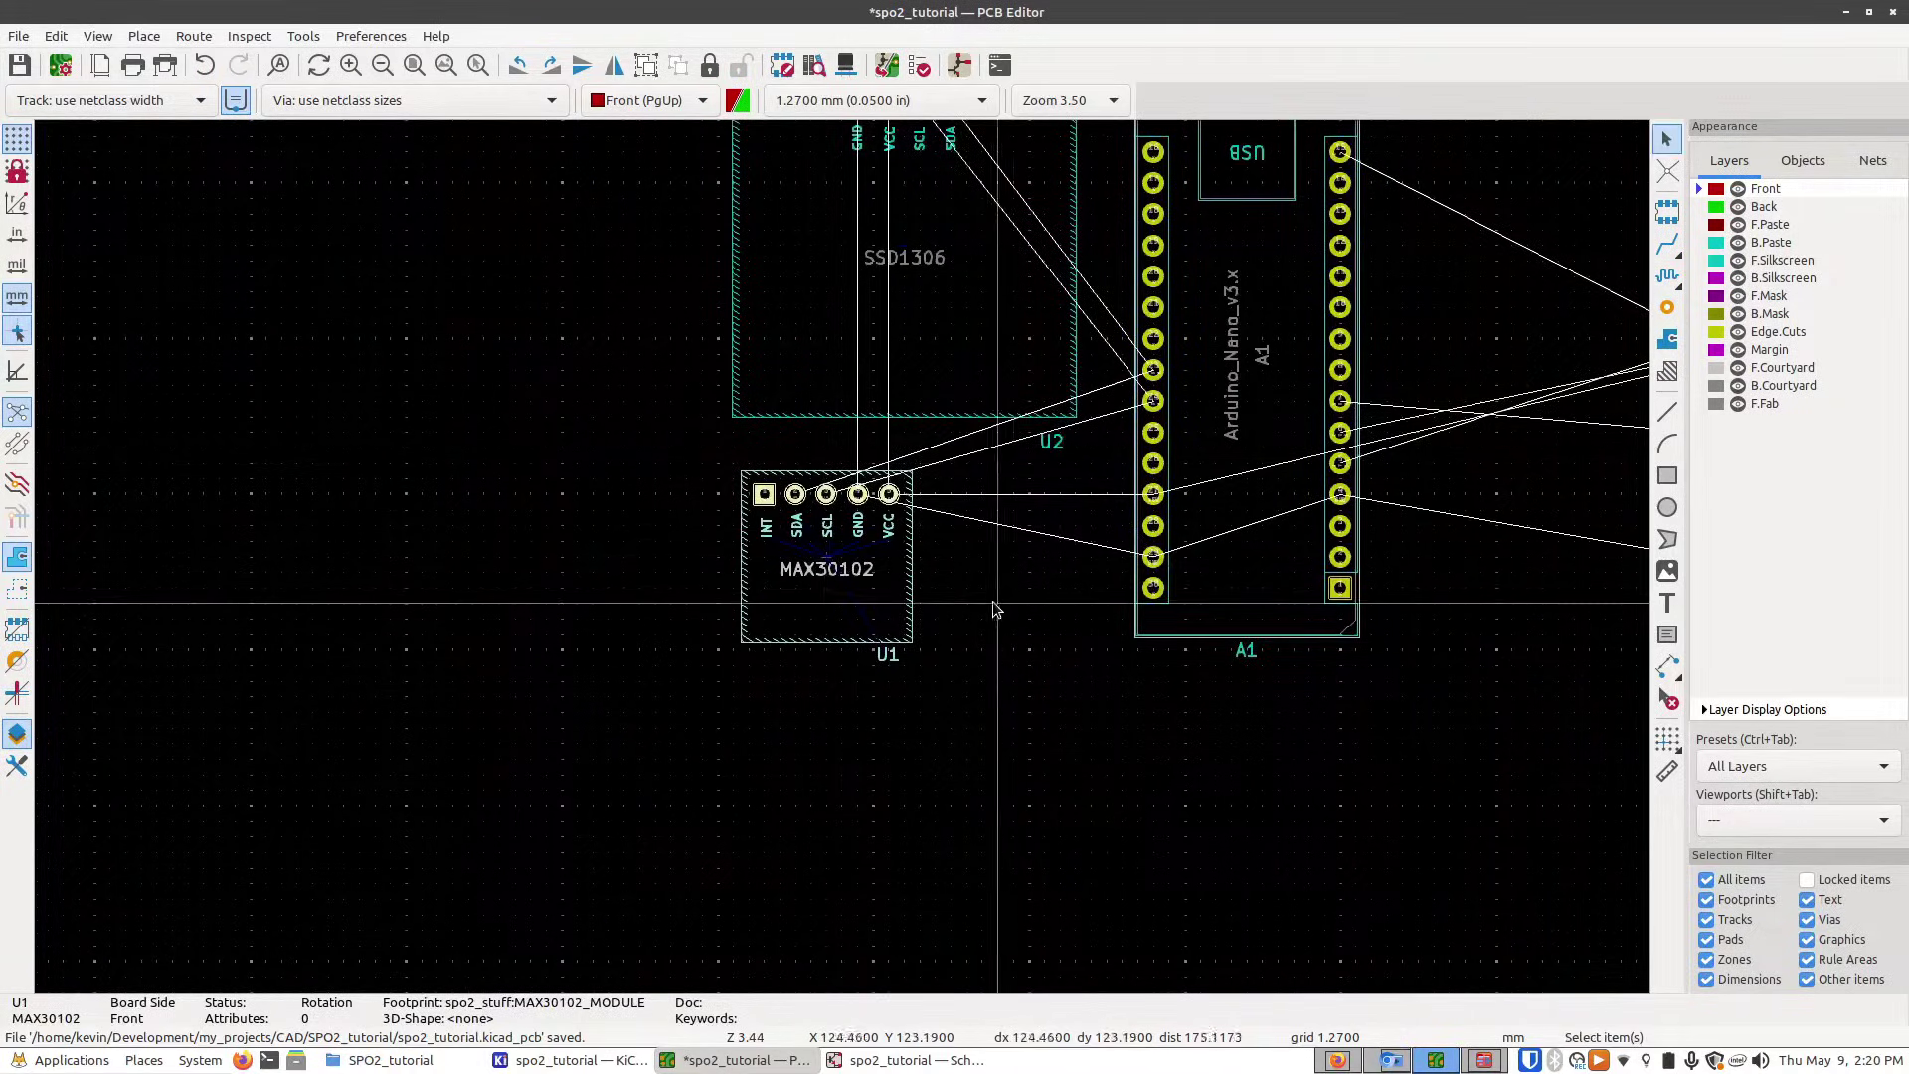
{"action": "scroll", "coordinate": [907, 562], "scroll_direction": "down", "scroll_amount": 3}
{"action": "key", "text": "Escape"}
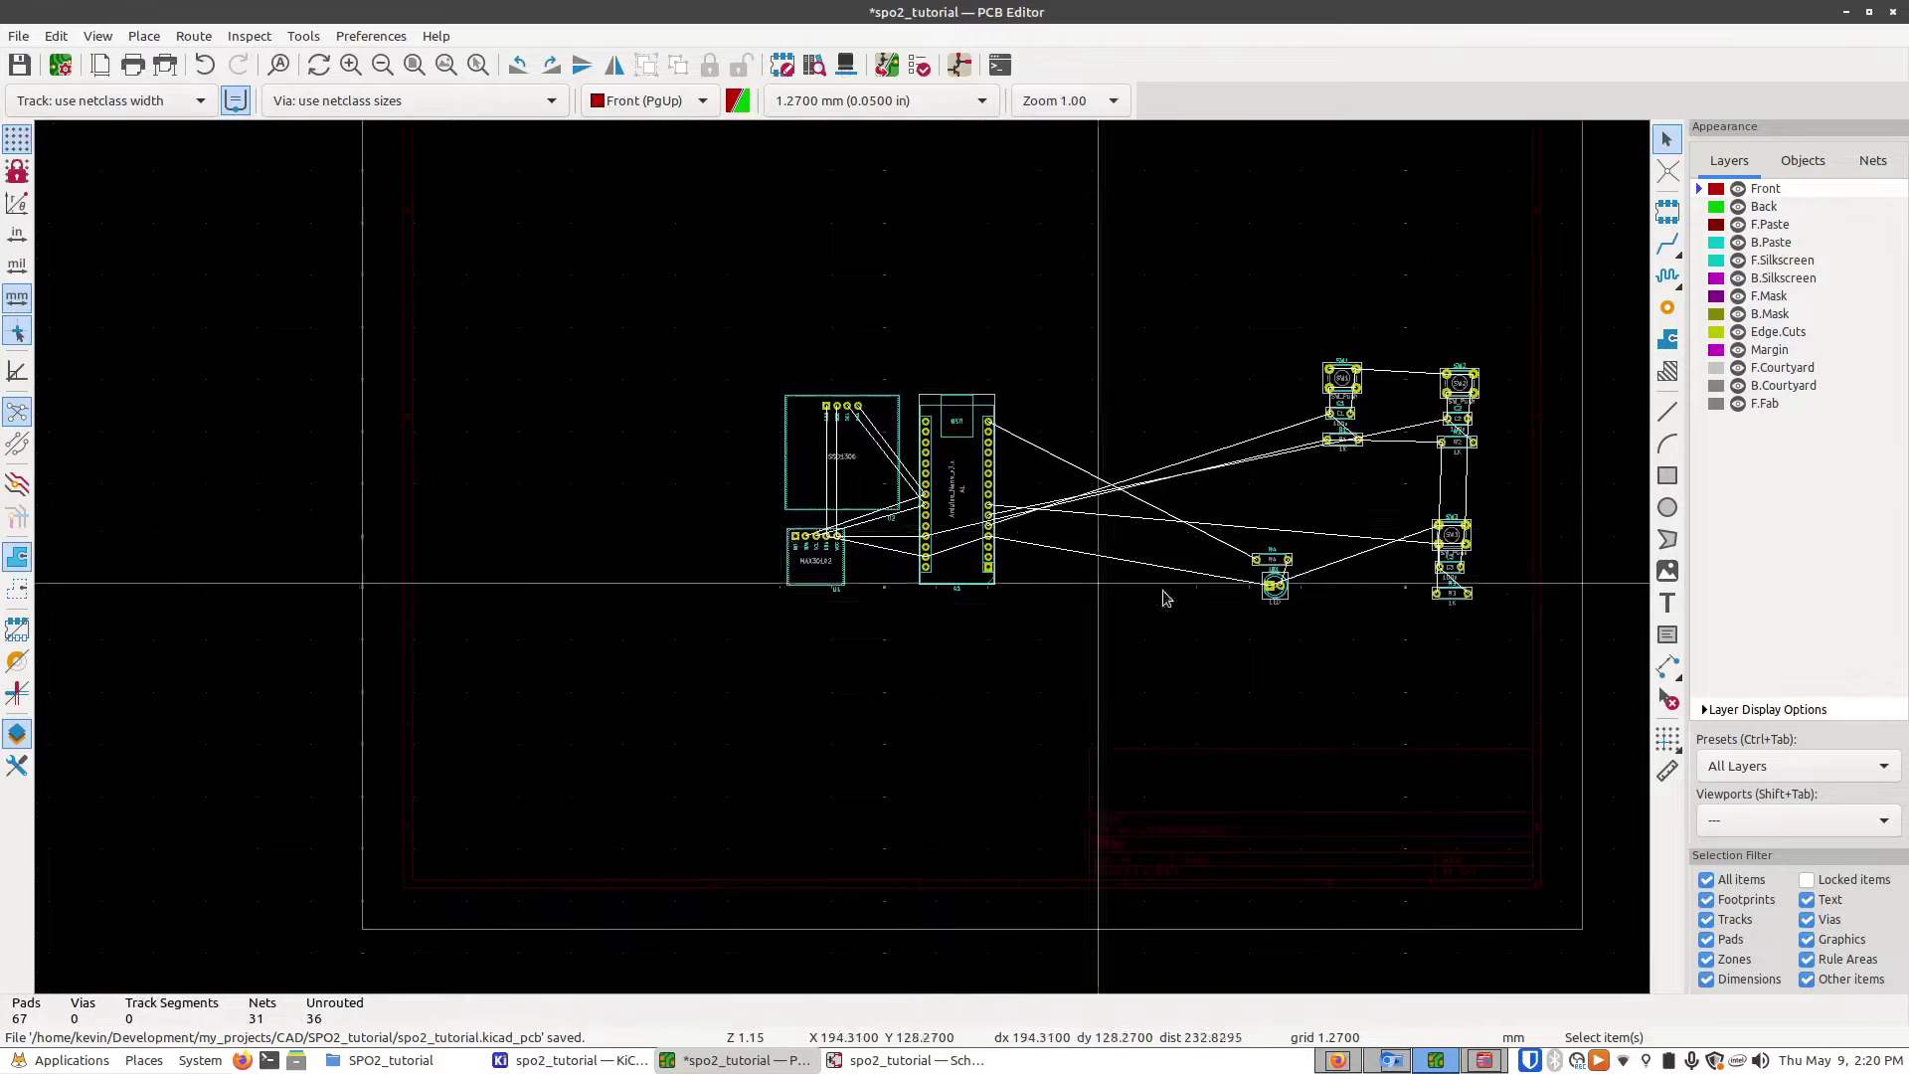
- Move the LED D1 to the right of the Arduino Nano, level with its topmost right-hand pin
{"action": "scroll", "coordinate": [1163, 597], "scroll_direction": "up", "scroll_amount": 2}
{"action": "scroll", "coordinate": [1214, 788], "scroll_direction": "down", "scroll_amount": 1}
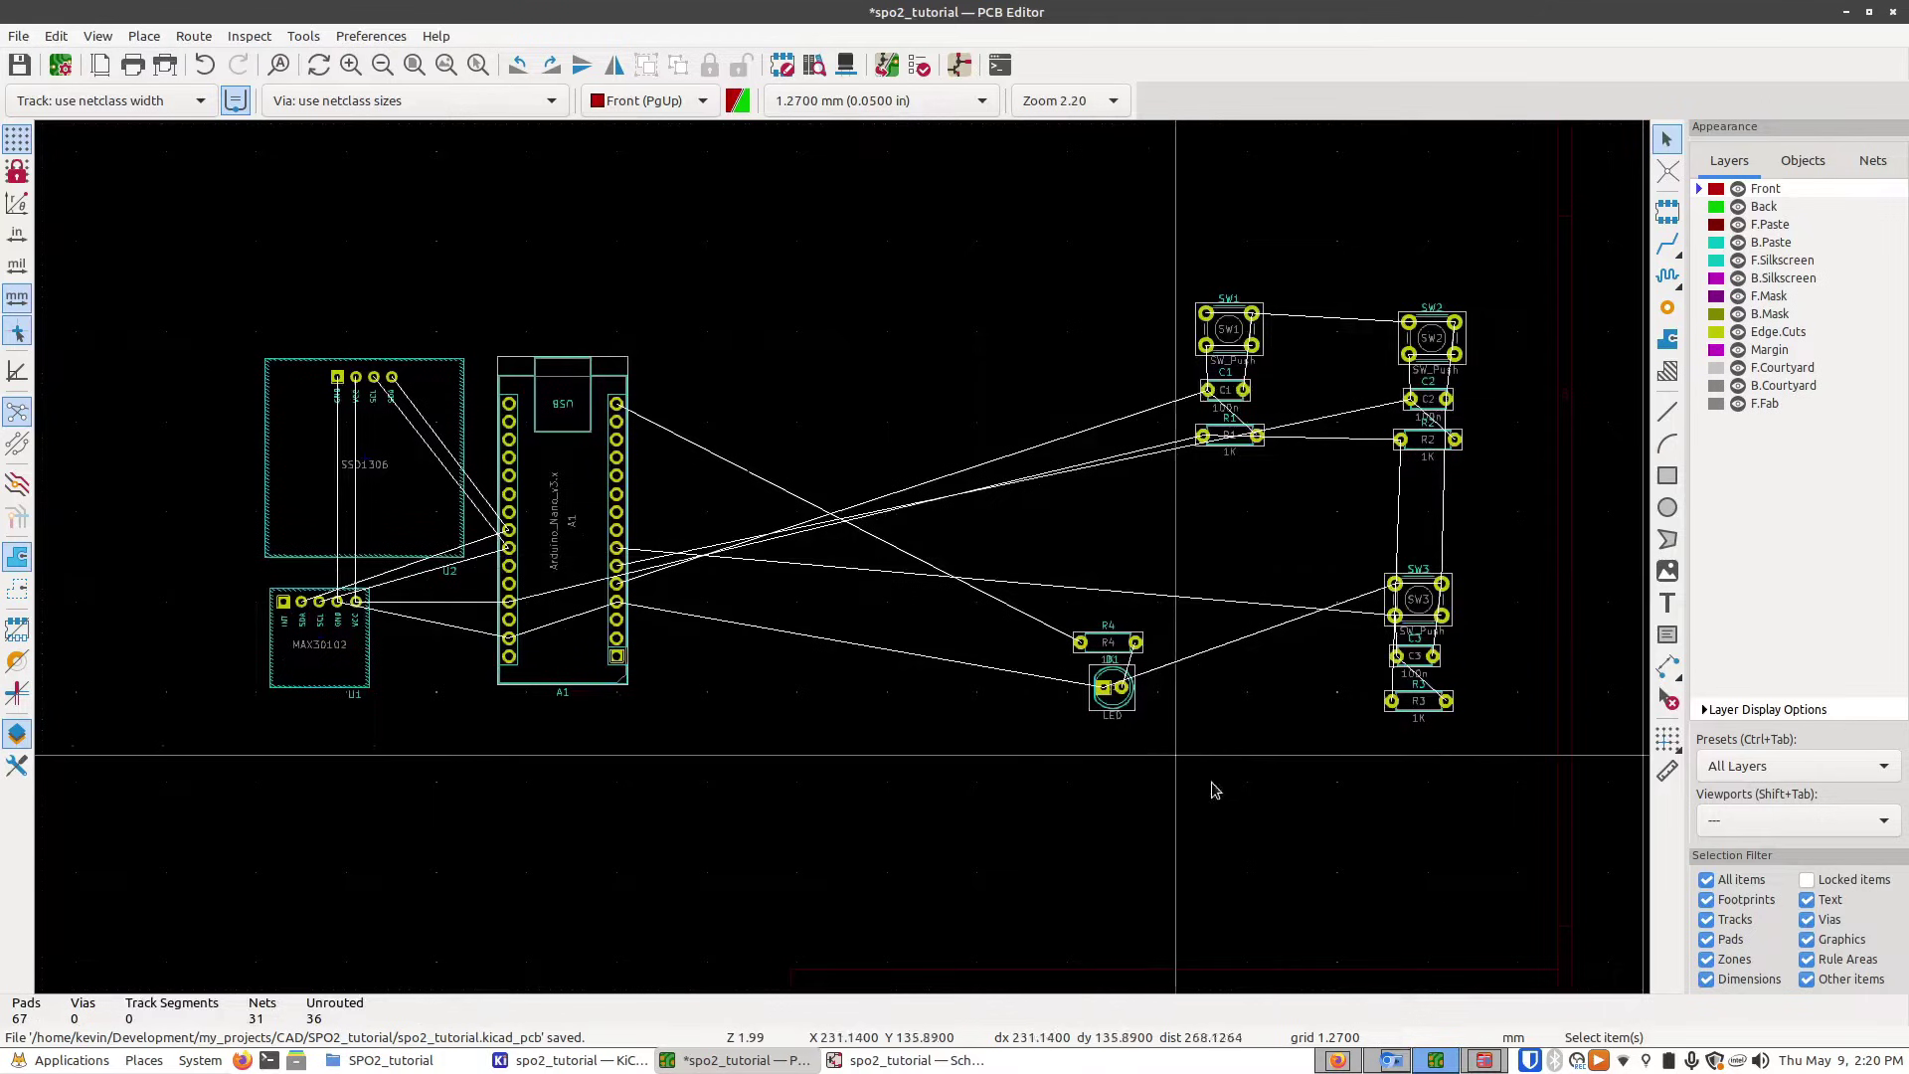
{"action": "left_click", "coordinate": [1118, 698]}
{"action": "key", "text": "m"}
{"action": "scroll", "coordinate": [826, 554], "scroll_direction": "up", "scroll_amount": 3}
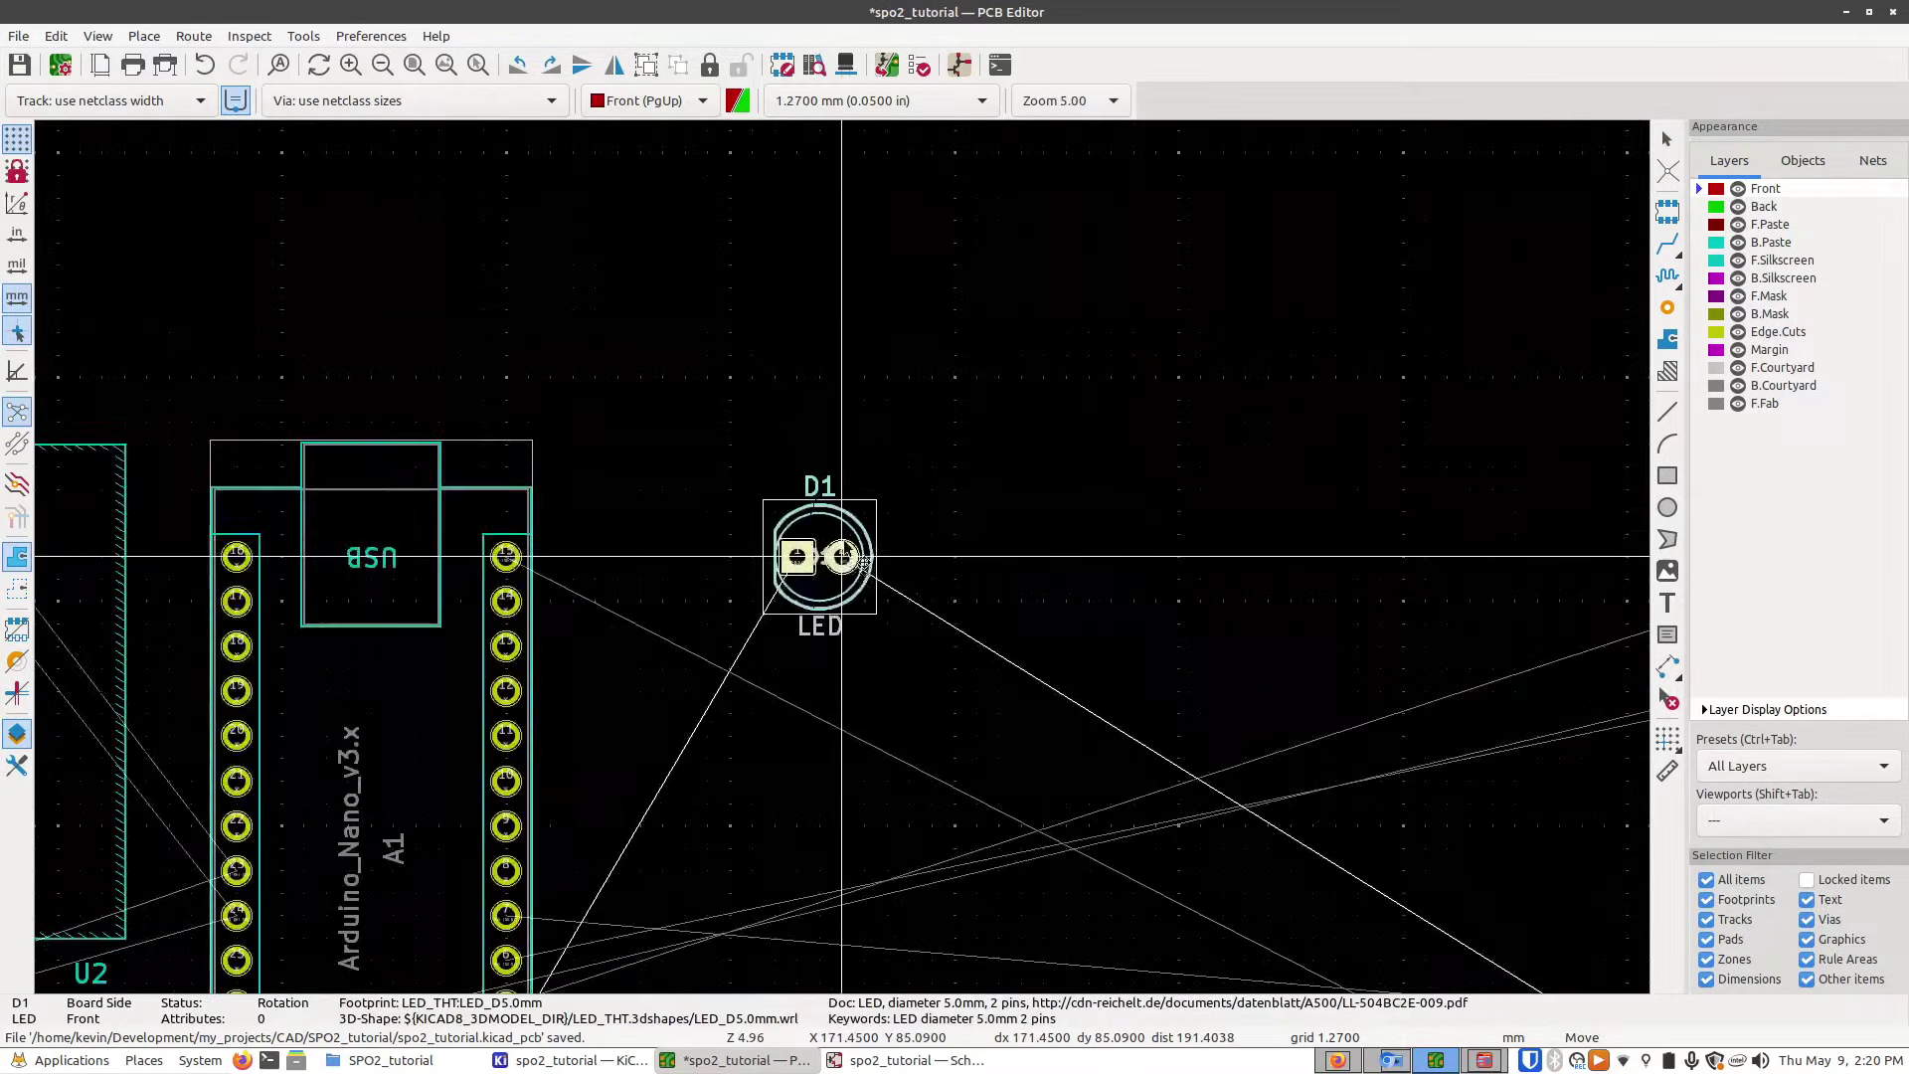
{"action": "left_click", "coordinate": [884, 564]}
{"action": "scroll", "coordinate": [884, 564], "scroll_direction": "down", "scroll_amount": 3}
- Move resistor R4 between the Arduino Nano's pin 15 and the LED D1, in line with the LED's pads
{"action": "left_click", "coordinate": [1200, 770]}
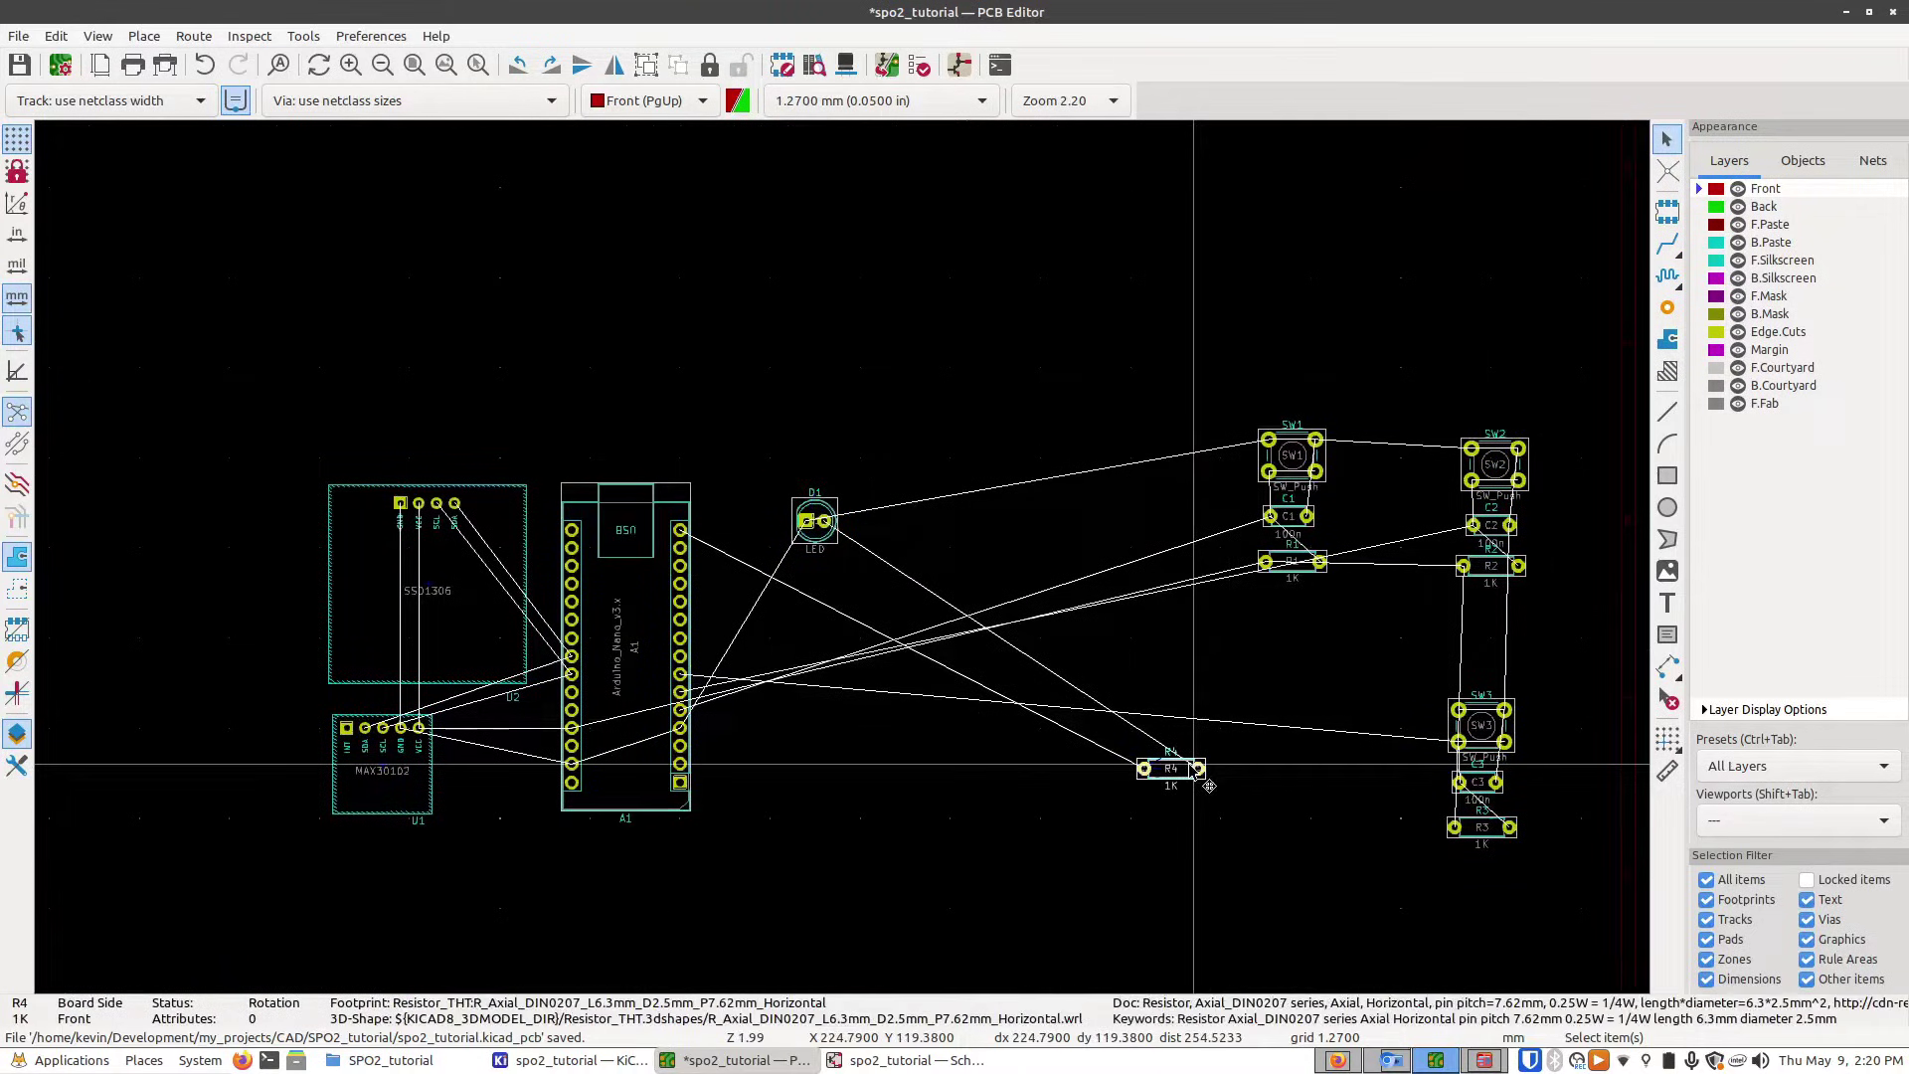
{"action": "scroll", "coordinate": [769, 520], "scroll_direction": "up", "scroll_amount": 4}
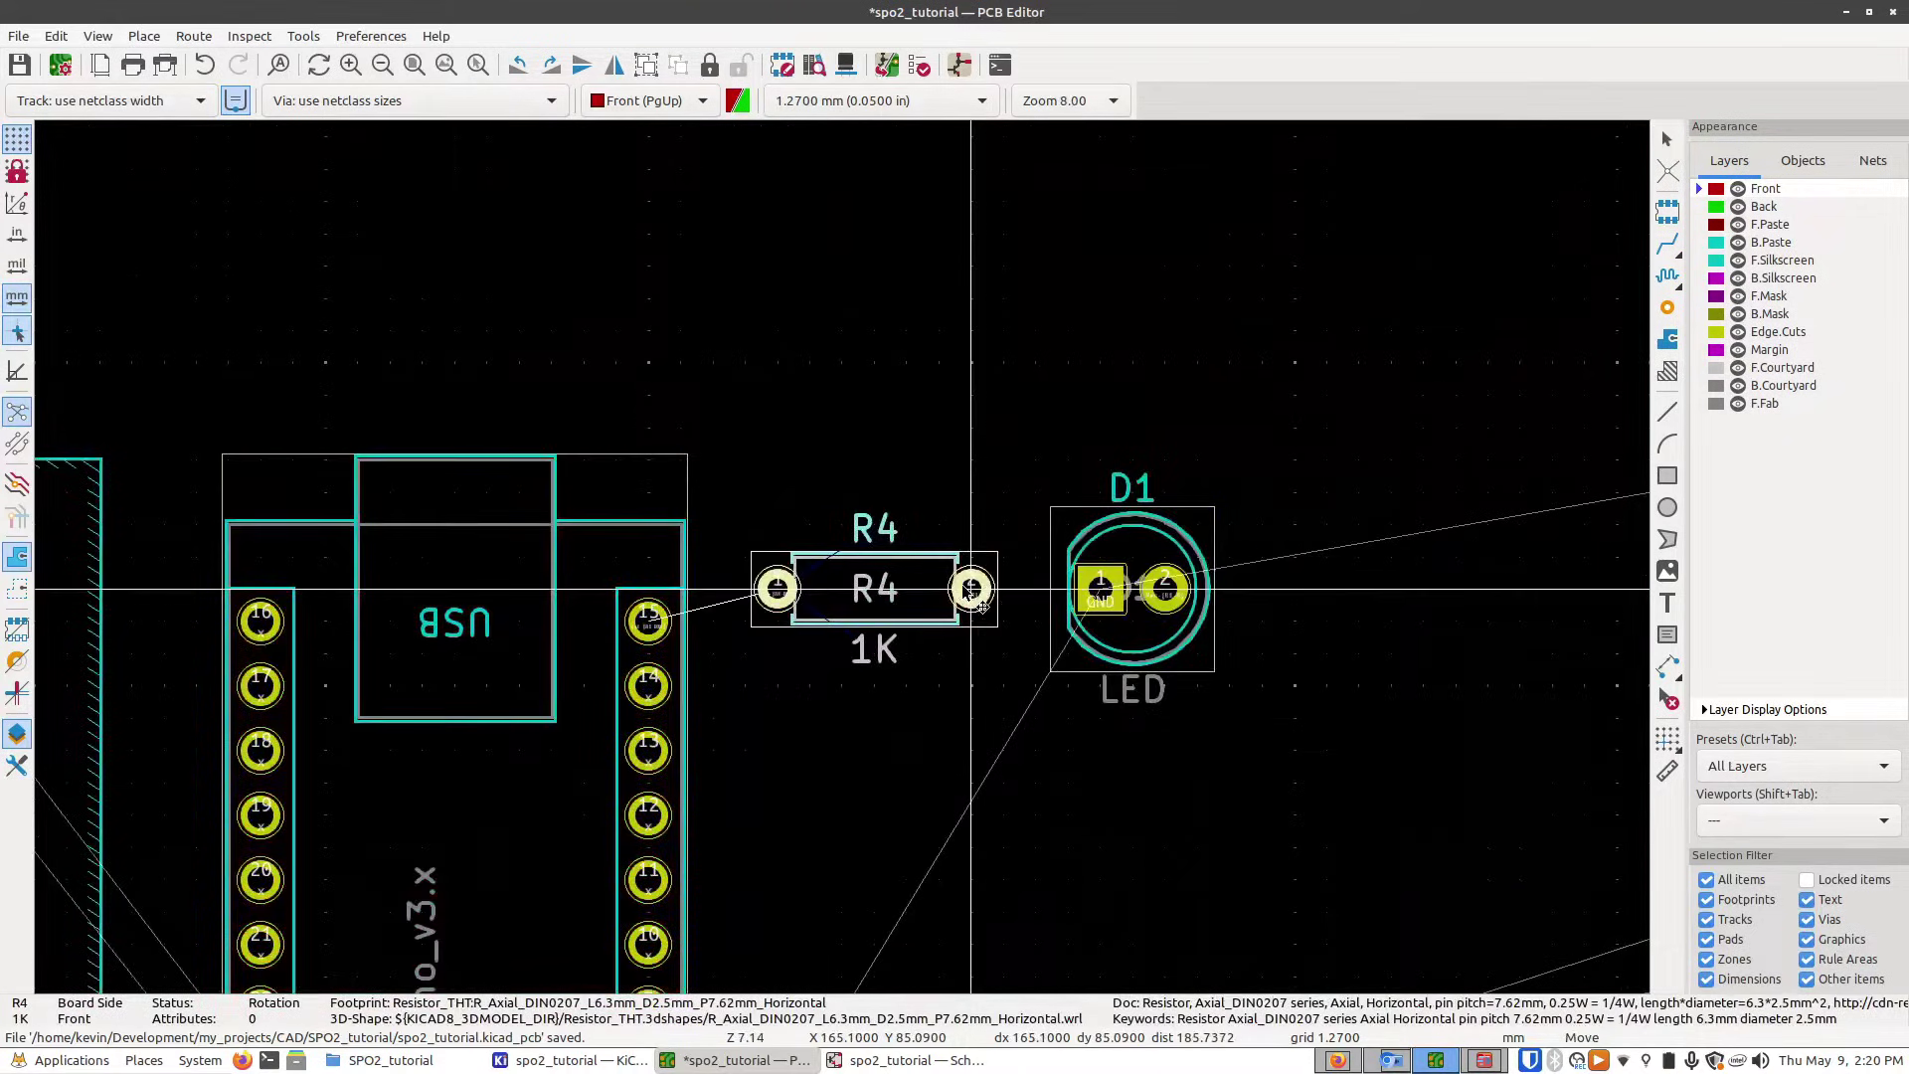
{"action": "left_click", "coordinate": [971, 589]}
- Rotate the LED D1 by 180° so pad 2 faces R4, and shift it closer to the resistor
{"action": "scroll", "coordinate": [1101, 587], "scroll_direction": "up", "scroll_amount": 4}
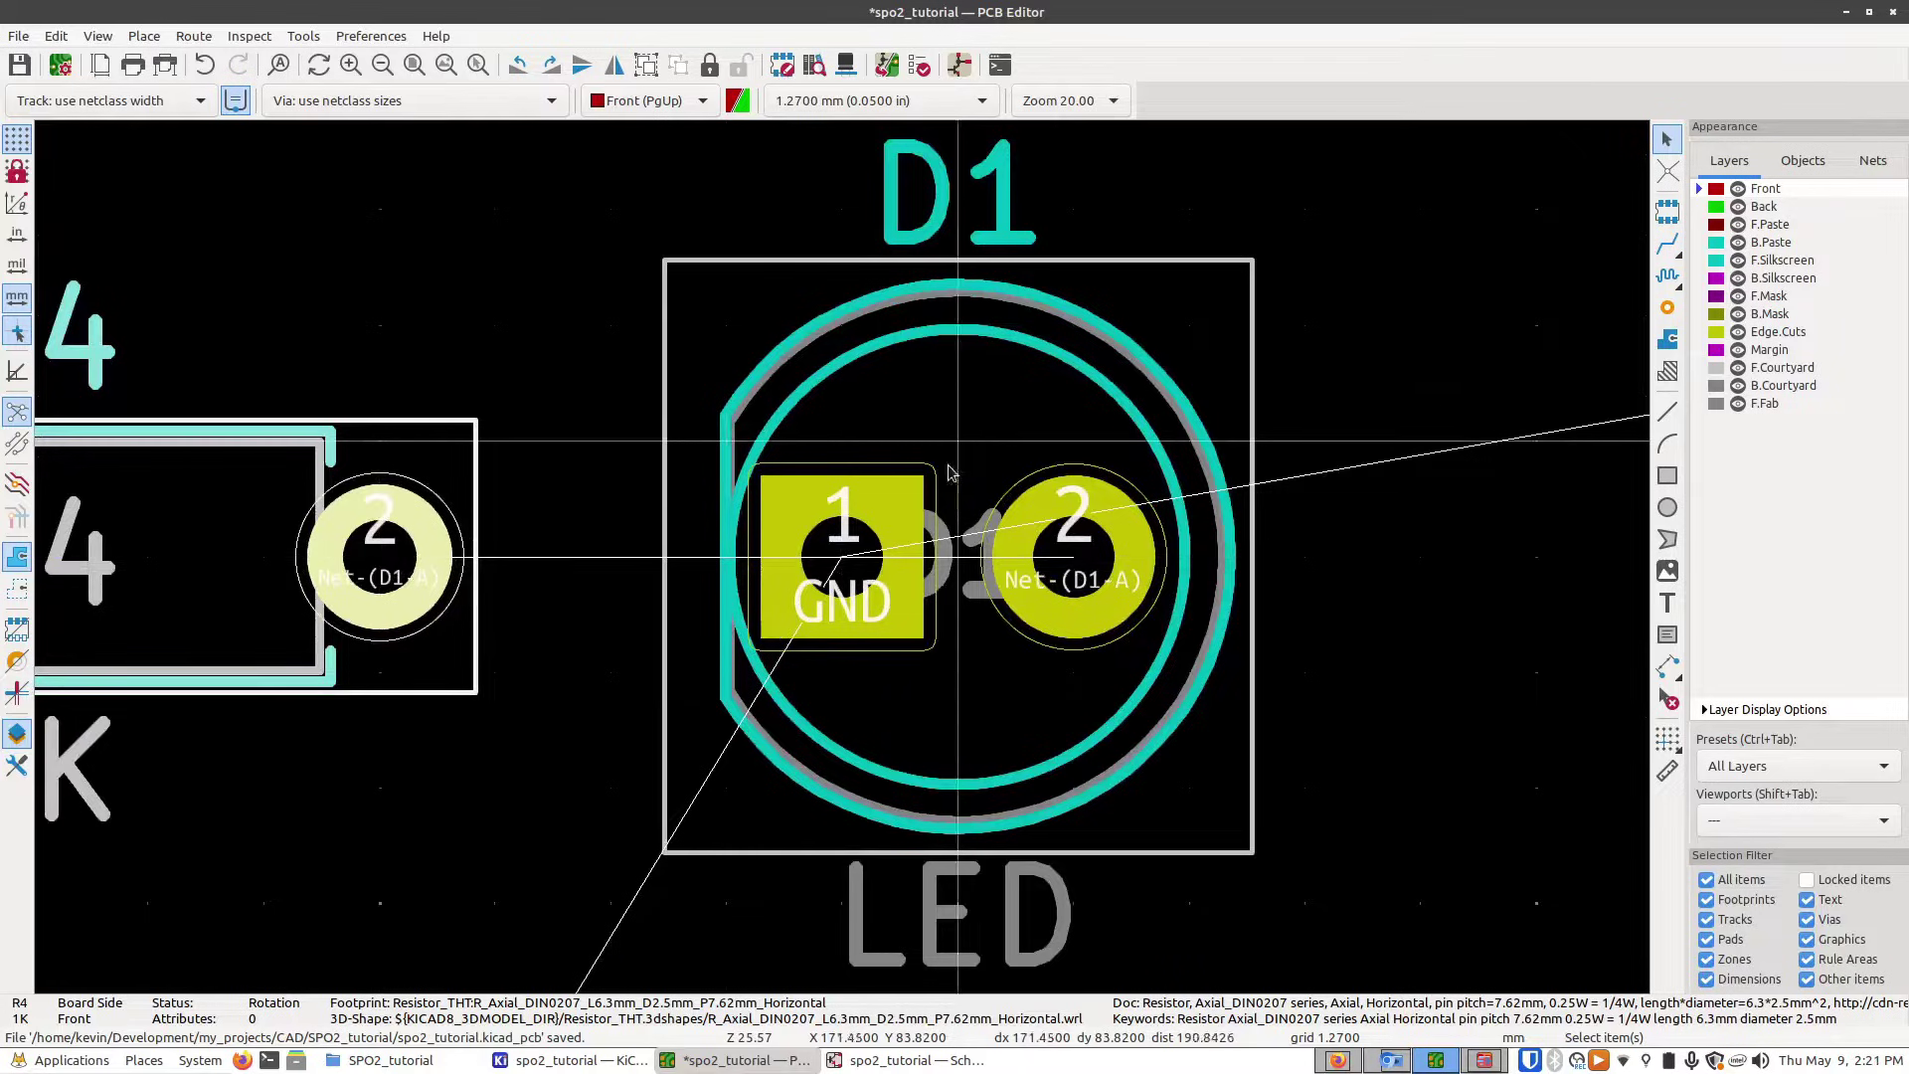
{"action": "left_click", "coordinate": [840, 622]}
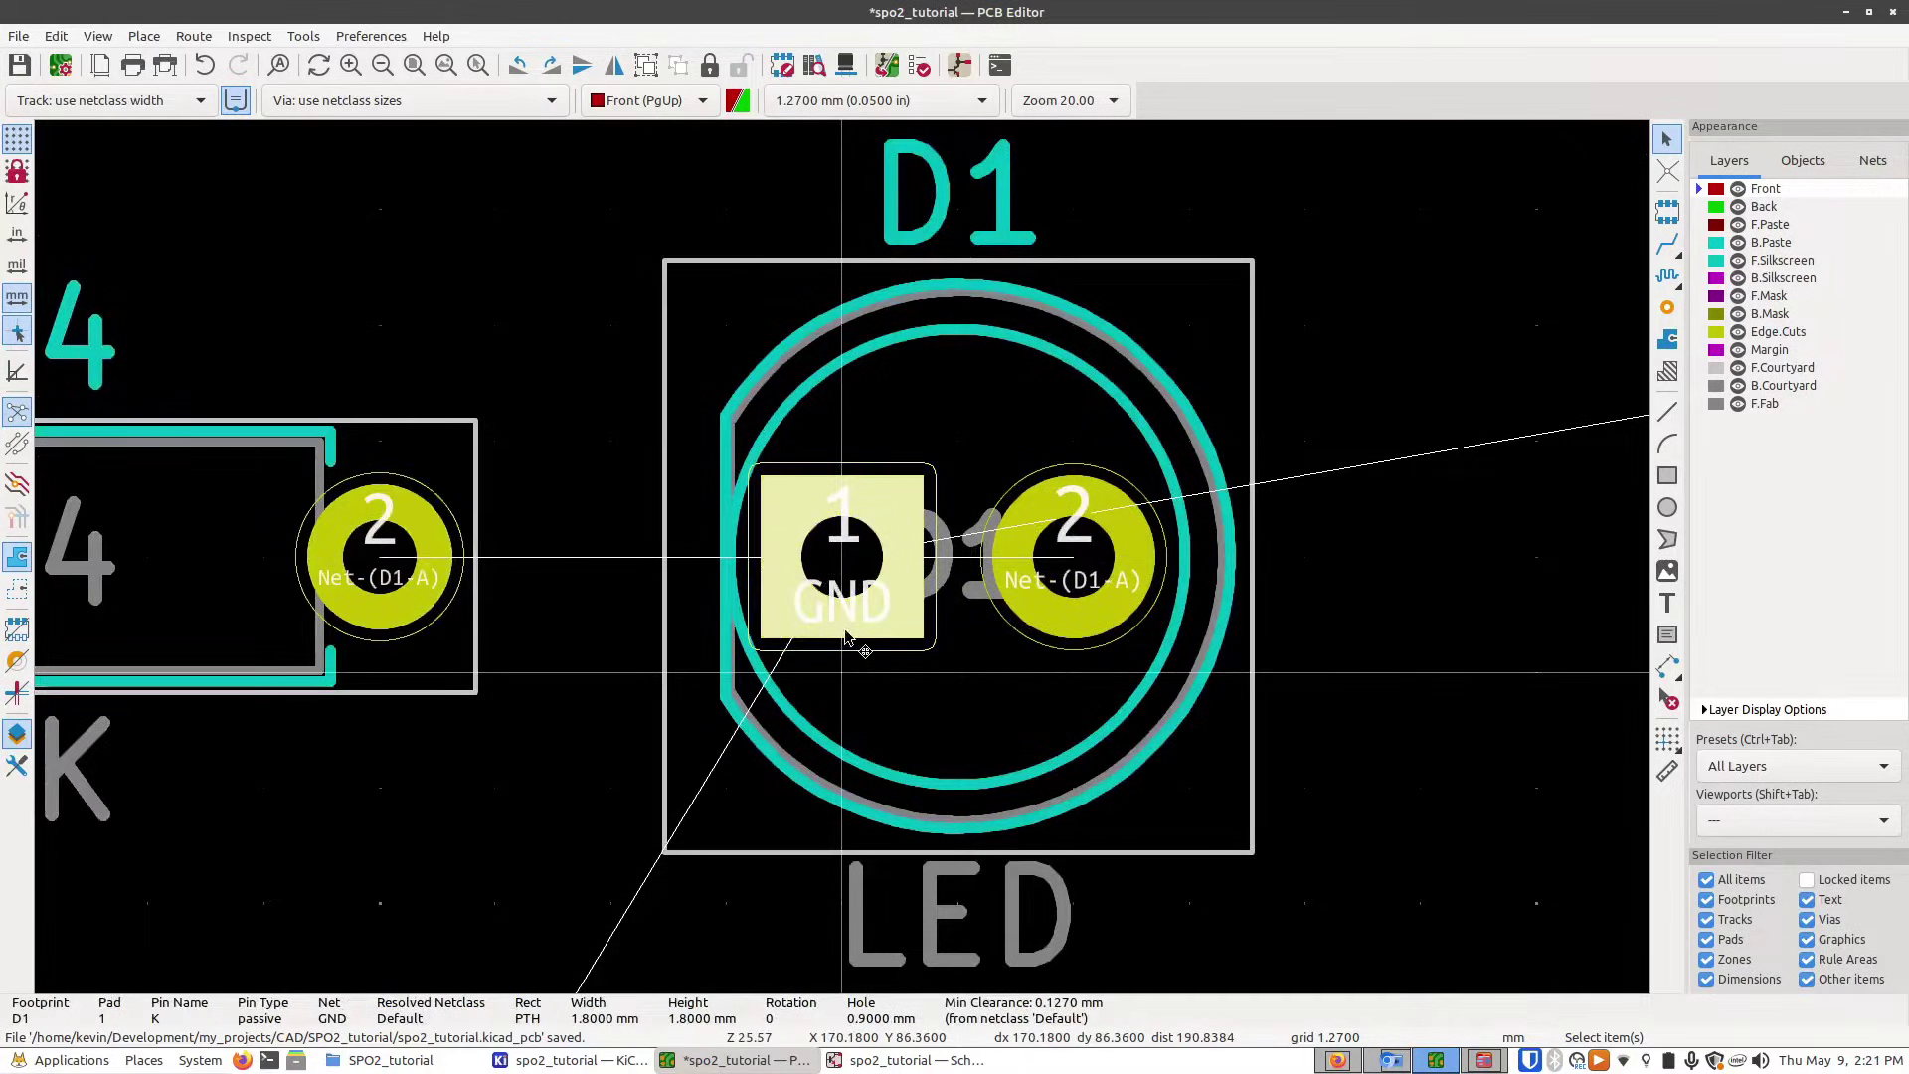
{"action": "key", "text": "r"}
{"action": "key", "text": "r"}
{"action": "left_click_drag", "start_coordinate": [621, 565], "coordinate": [735, 565]}
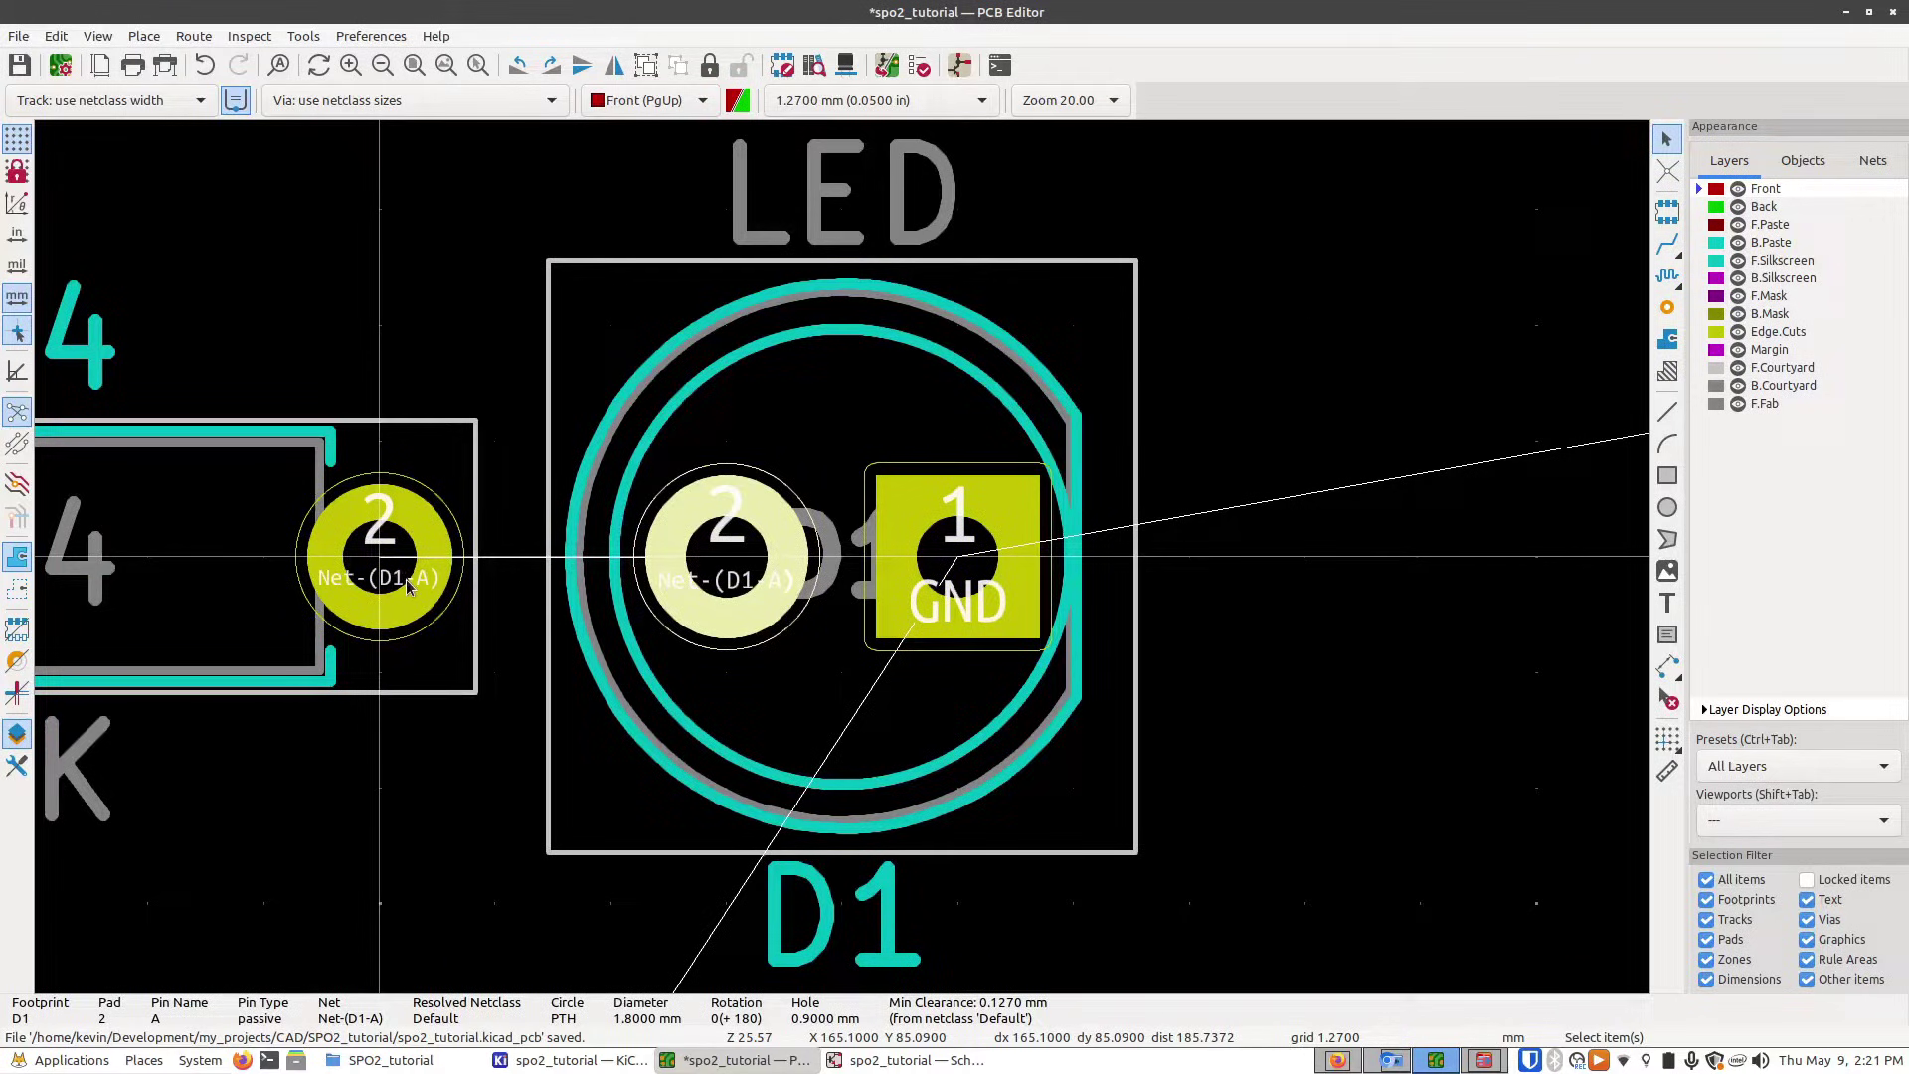
{"action": "scroll", "coordinate": [385, 595], "scroll_direction": "down", "scroll_amount": 8}
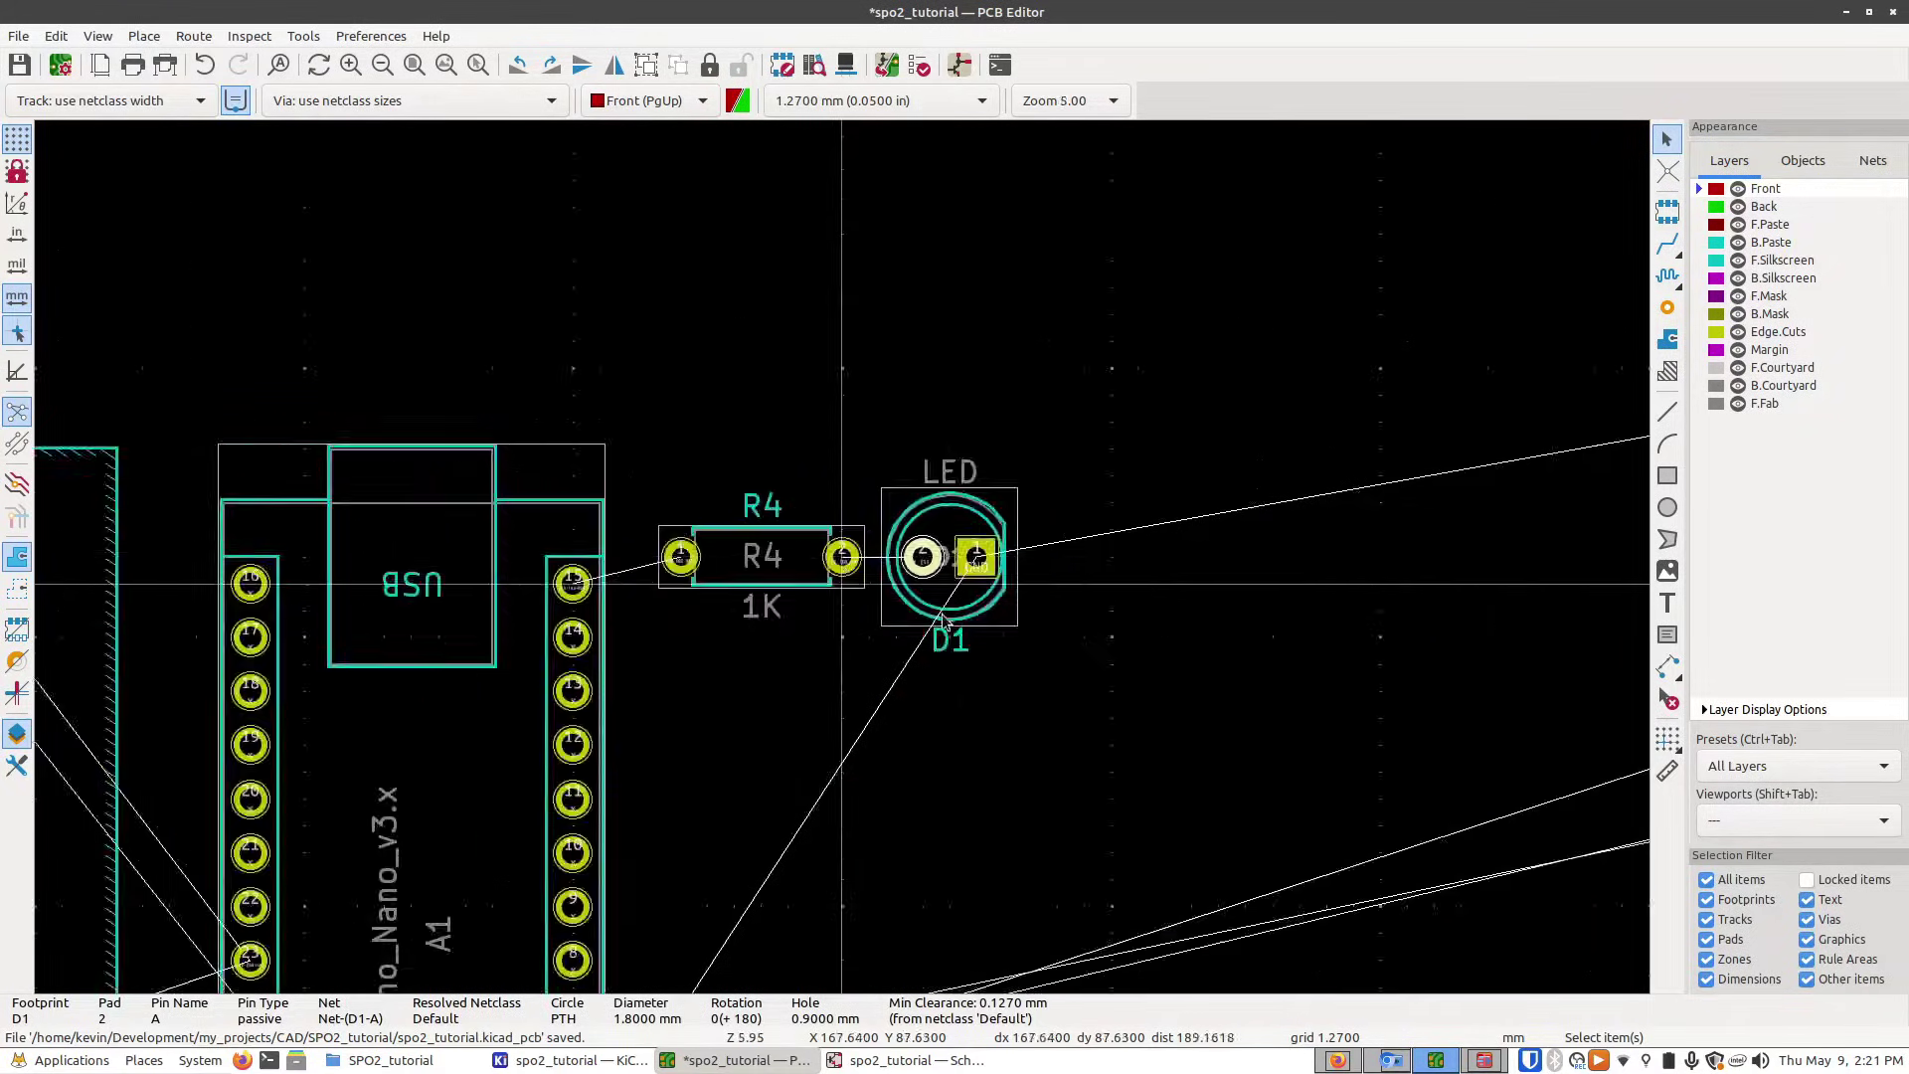
- Move the three switches with their capacitors and resistors together closer to the right side of the Arduino Nano
{"action": "key", "text": "ctrl+v"}
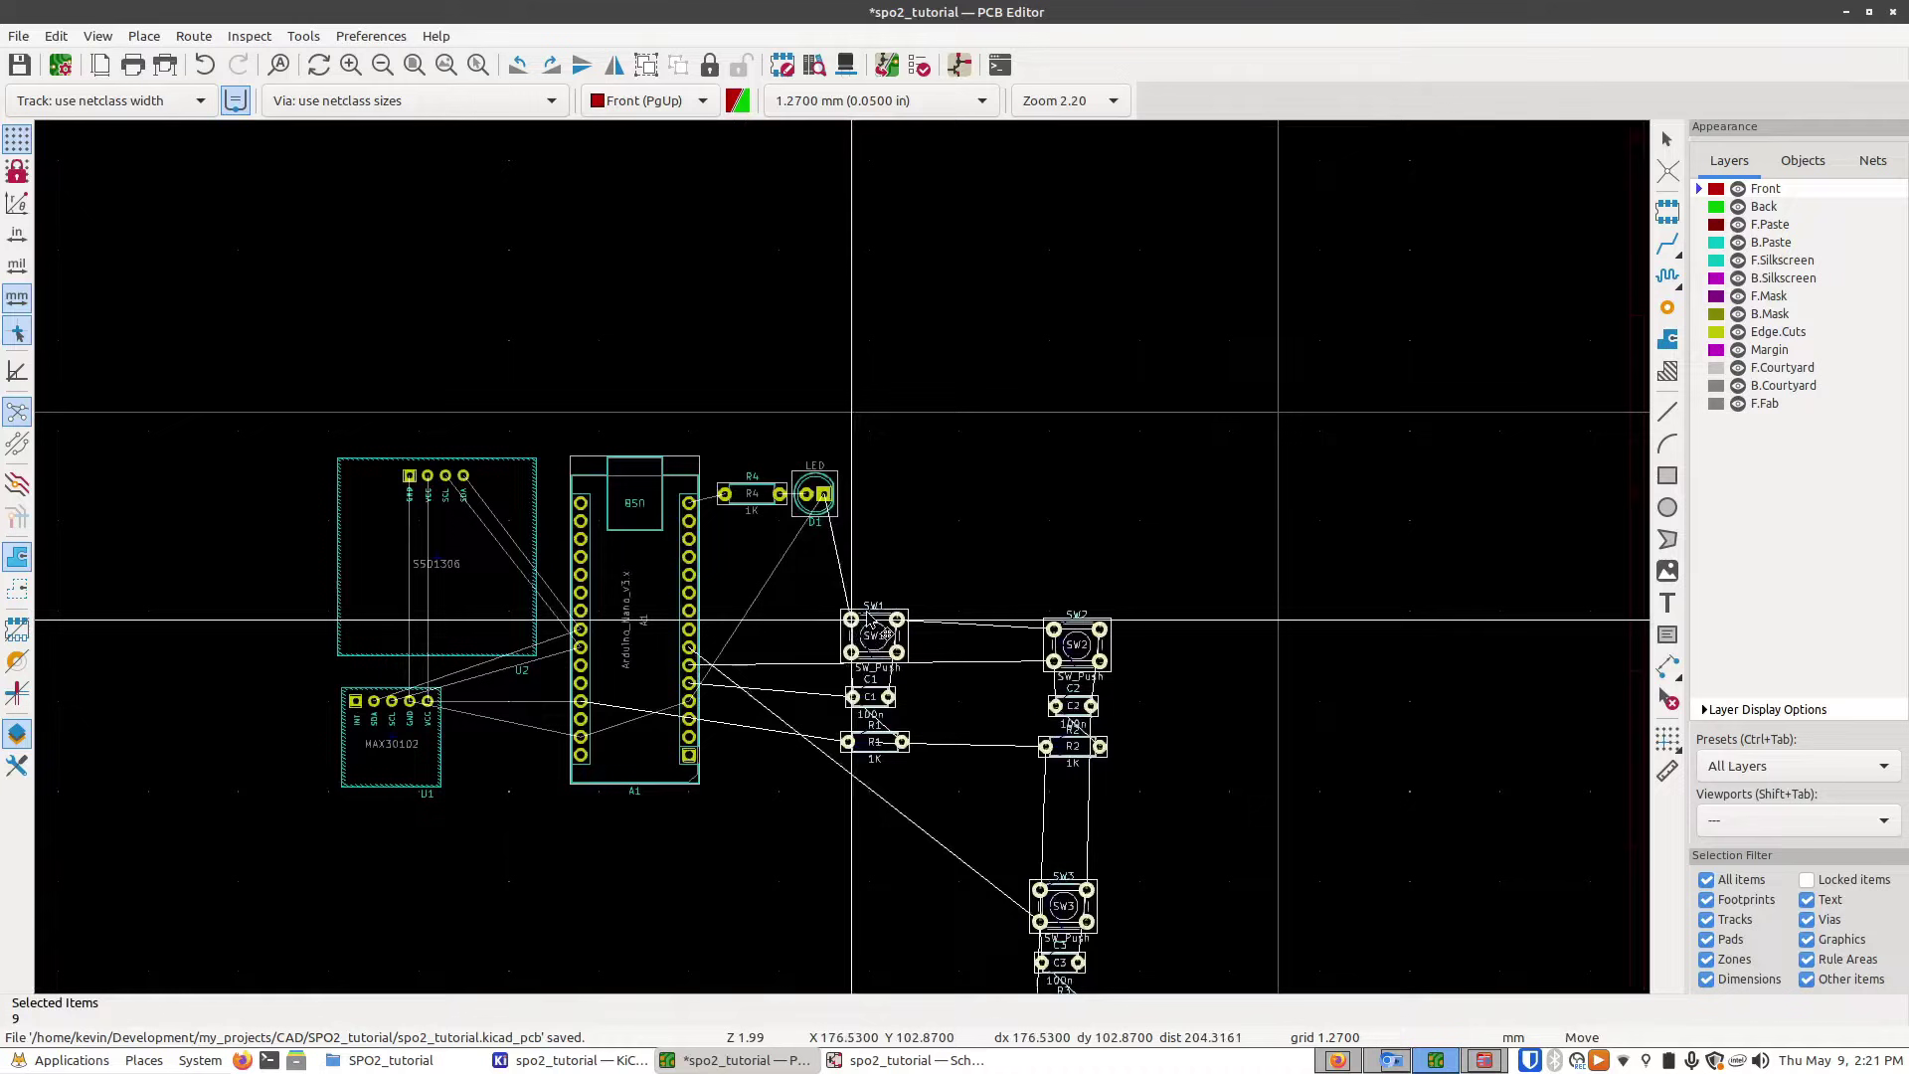
{"action": "left_click", "coordinate": [881, 627]}
{"action": "scroll", "coordinate": [881, 627], "scroll_direction": "up", "scroll_amount": 2}
- Move push button SW1 to just below the LED D1, keeping its 0° orientation
{"action": "left_click_drag", "start_coordinate": [979, 542], "coordinate": [921, 415]}
{"action": "scroll", "coordinate": [812, 514], "scroll_direction": "up", "scroll_amount": 2}
{"action": "key", "text": "r"}
{"action": "key", "text": "shift+r"}
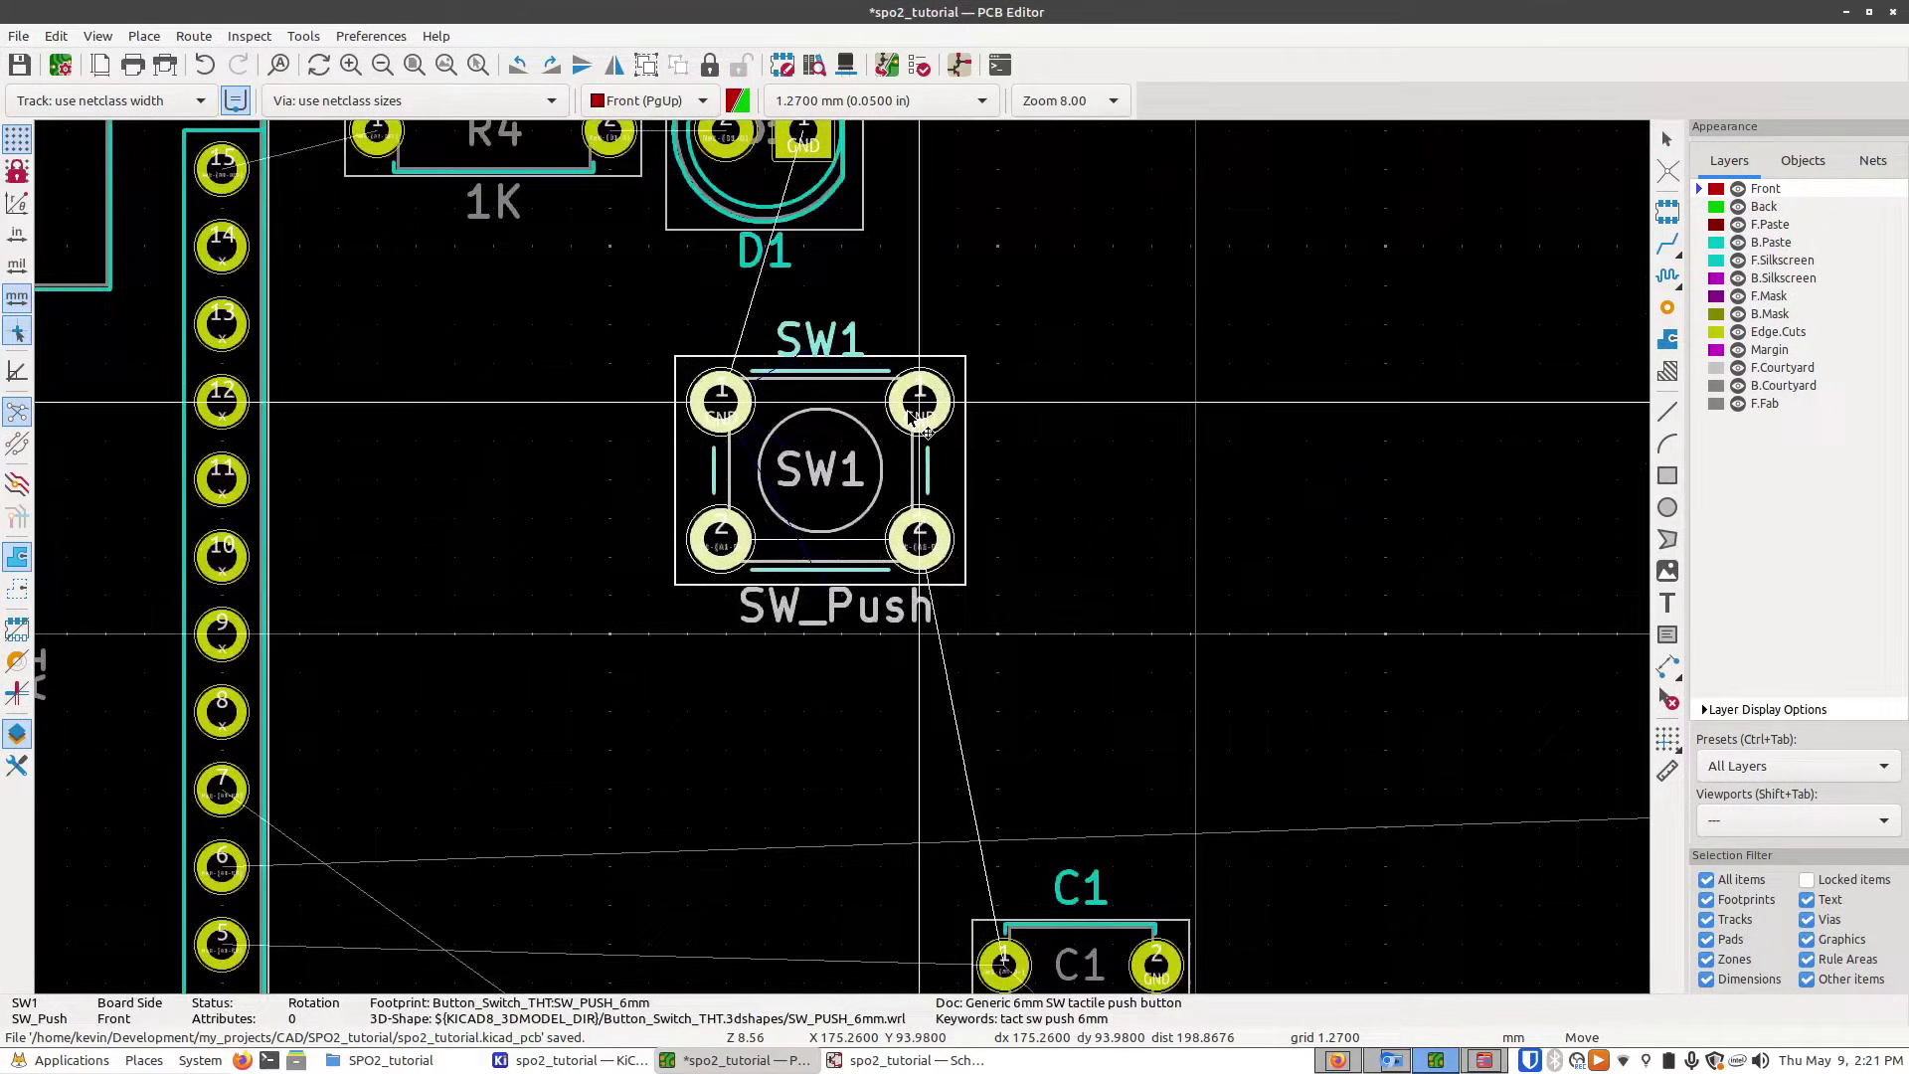
{"action": "left_click", "coordinate": [913, 418]}
{"action": "scroll", "coordinate": [912, 417], "scroll_direction": "down", "scroll_amount": 4}
{"action": "scroll", "coordinate": [972, 577], "scroll_direction": "up", "scroll_amount": 2}
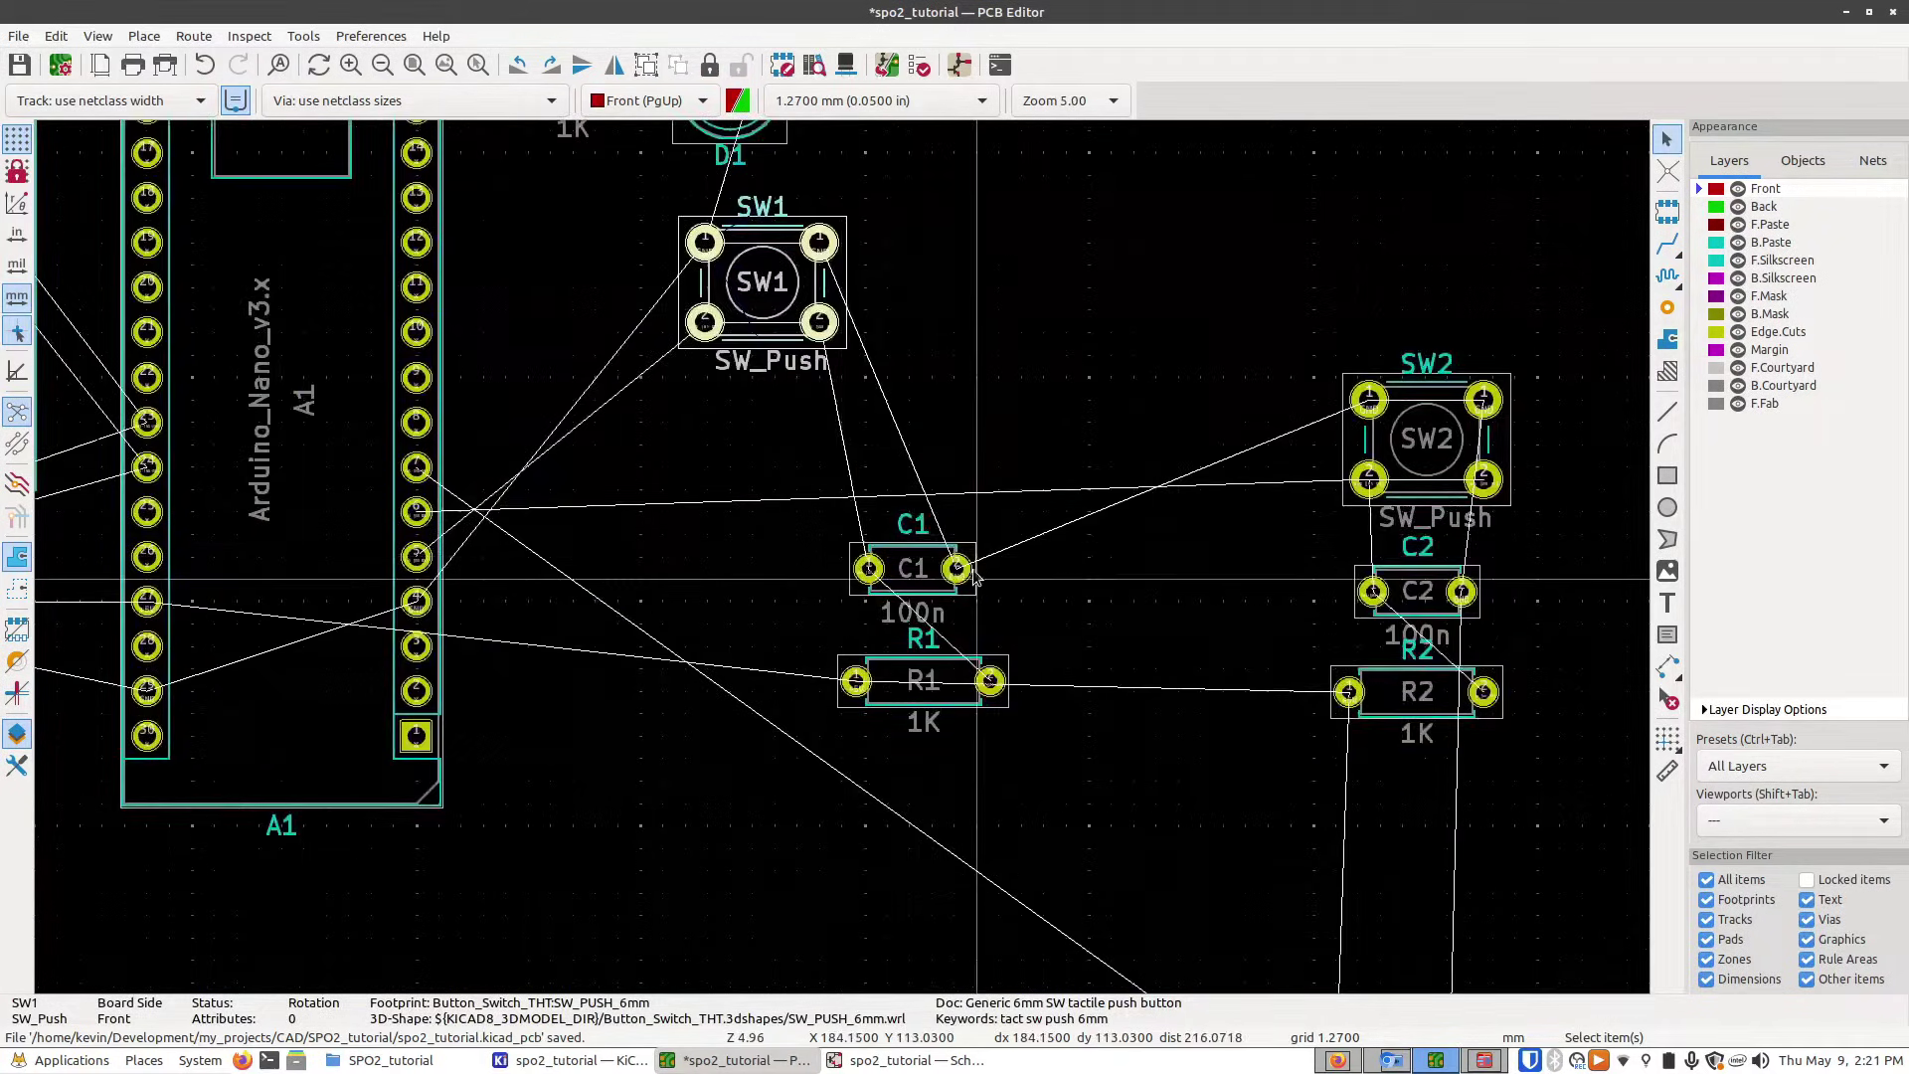
- Move capacitor C1 into the gap between the Arduino Nano and SW1
{"action": "scroll", "coordinate": [972, 577], "scroll_direction": "up", "scroll_amount": 1}
{"action": "left_click", "coordinate": [844, 567]}
{"action": "key", "text": "m"}
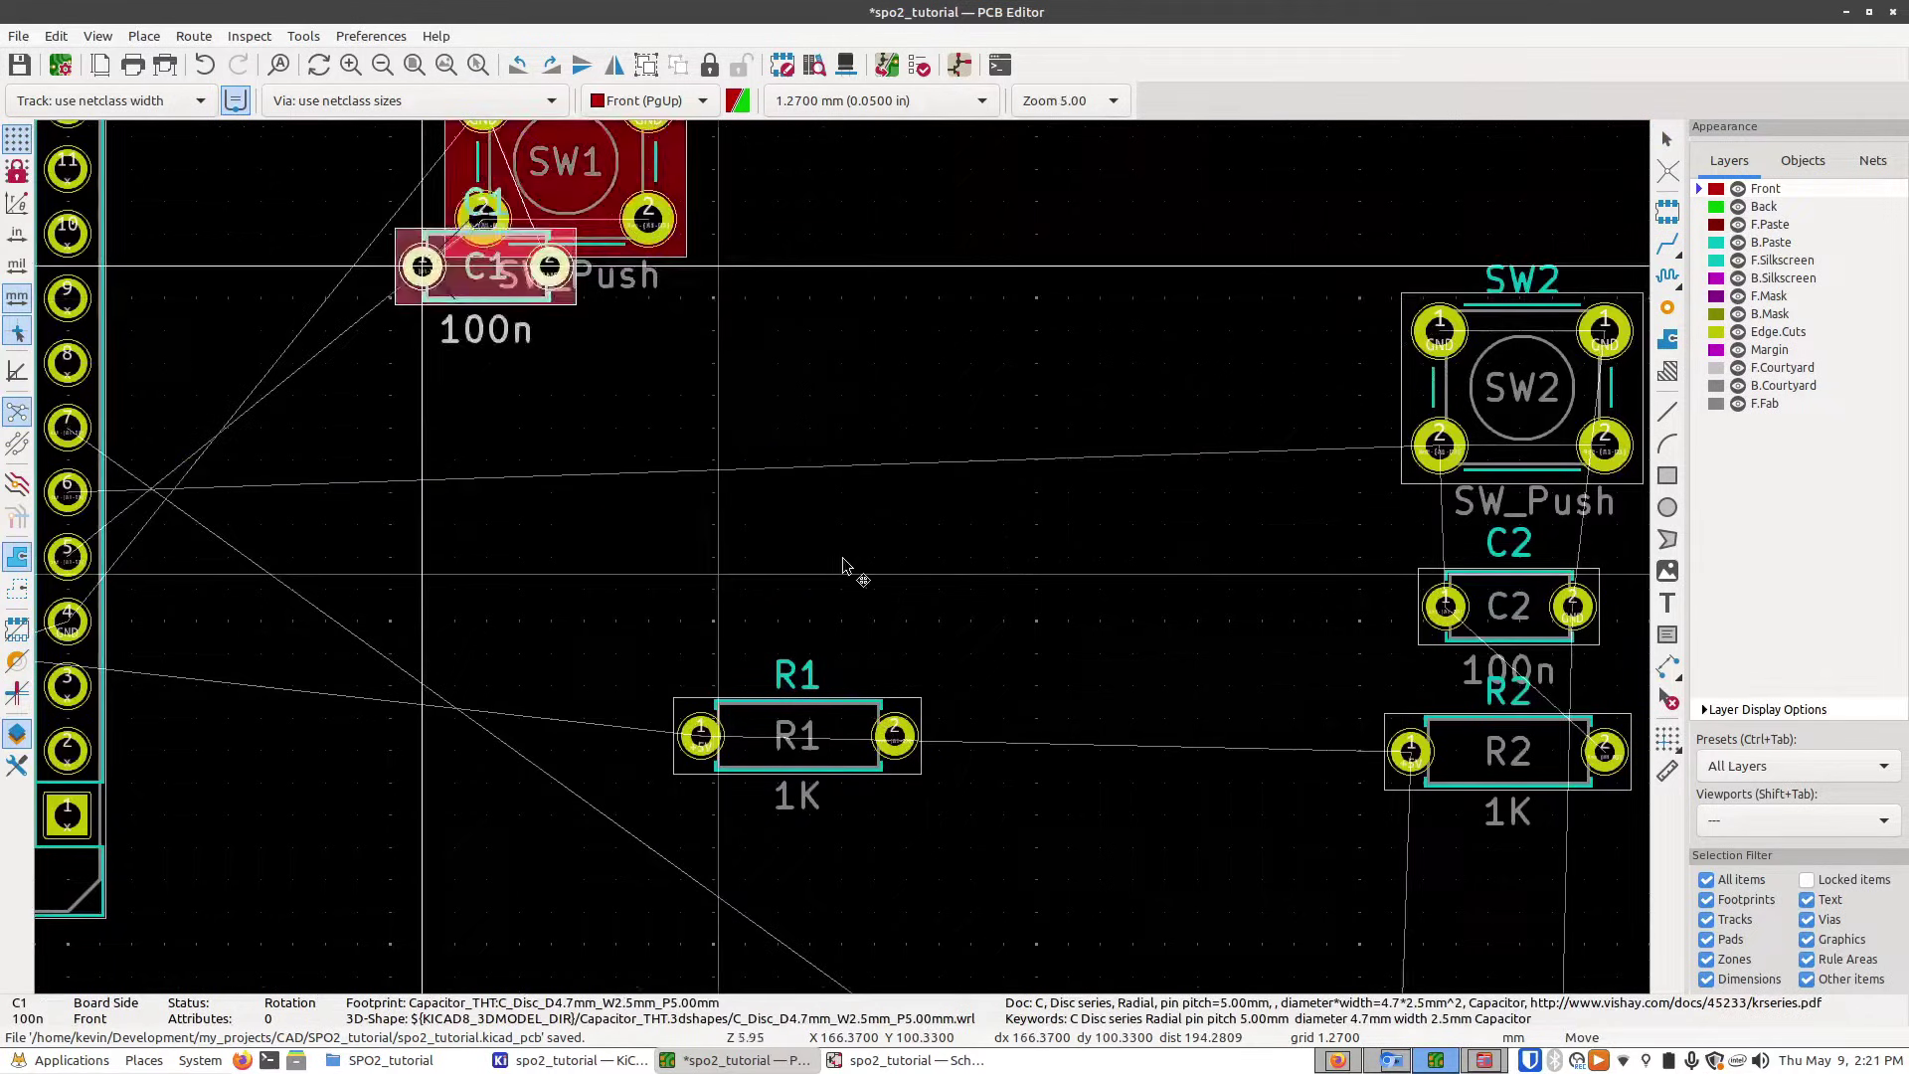
{"action": "scroll", "coordinate": [843, 562], "scroll_direction": "down", "scroll_amount": 1}
{"action": "left_click", "coordinate": [958, 791]}
{"action": "middle_click_drag", "start_coordinate": [958, 791], "coordinate": [908, 682]}
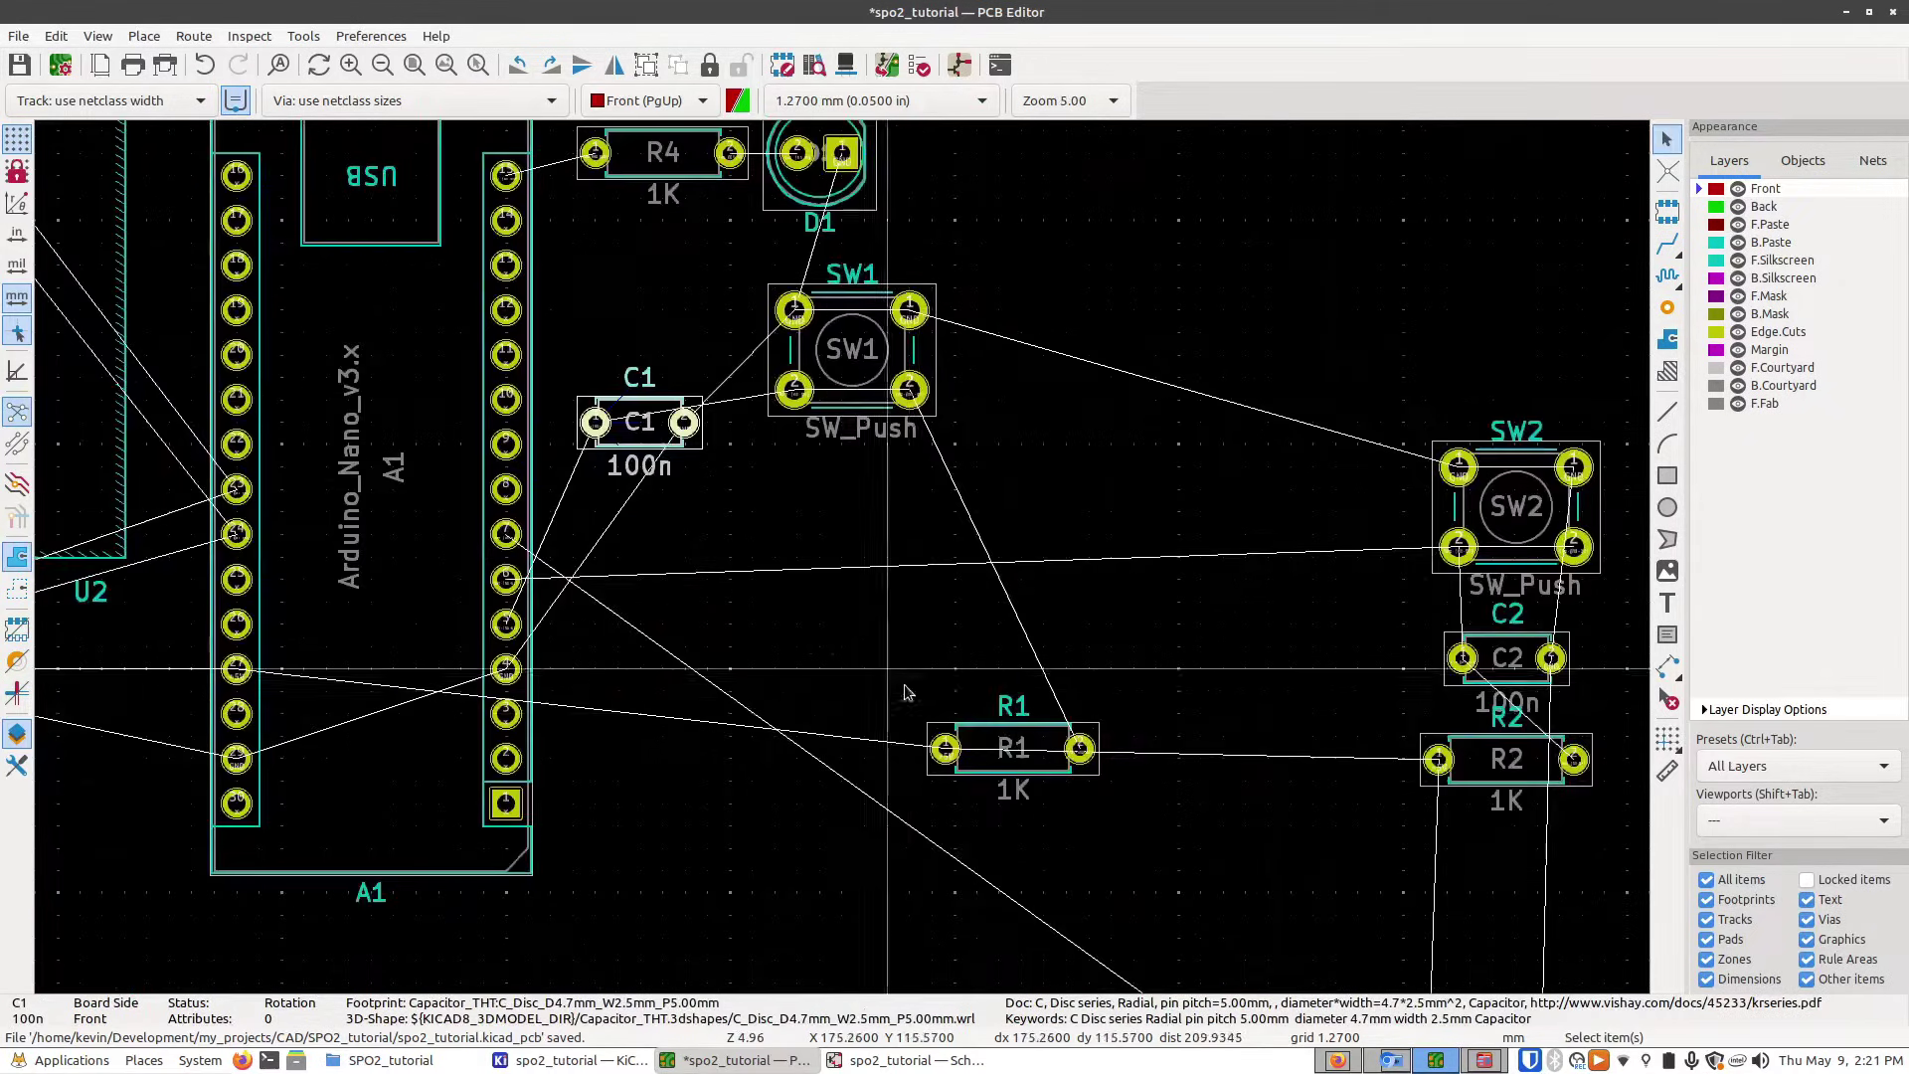
- Rotate resistor R1 by 90° and place it vertically just left of SW1
{"action": "left_click", "coordinate": [1034, 741]}
{"action": "key", "text": "m"}
{"action": "scroll", "coordinate": [845, 557], "scroll_direction": "up", "scroll_amount": 4}
{"action": "key", "text": "r"}
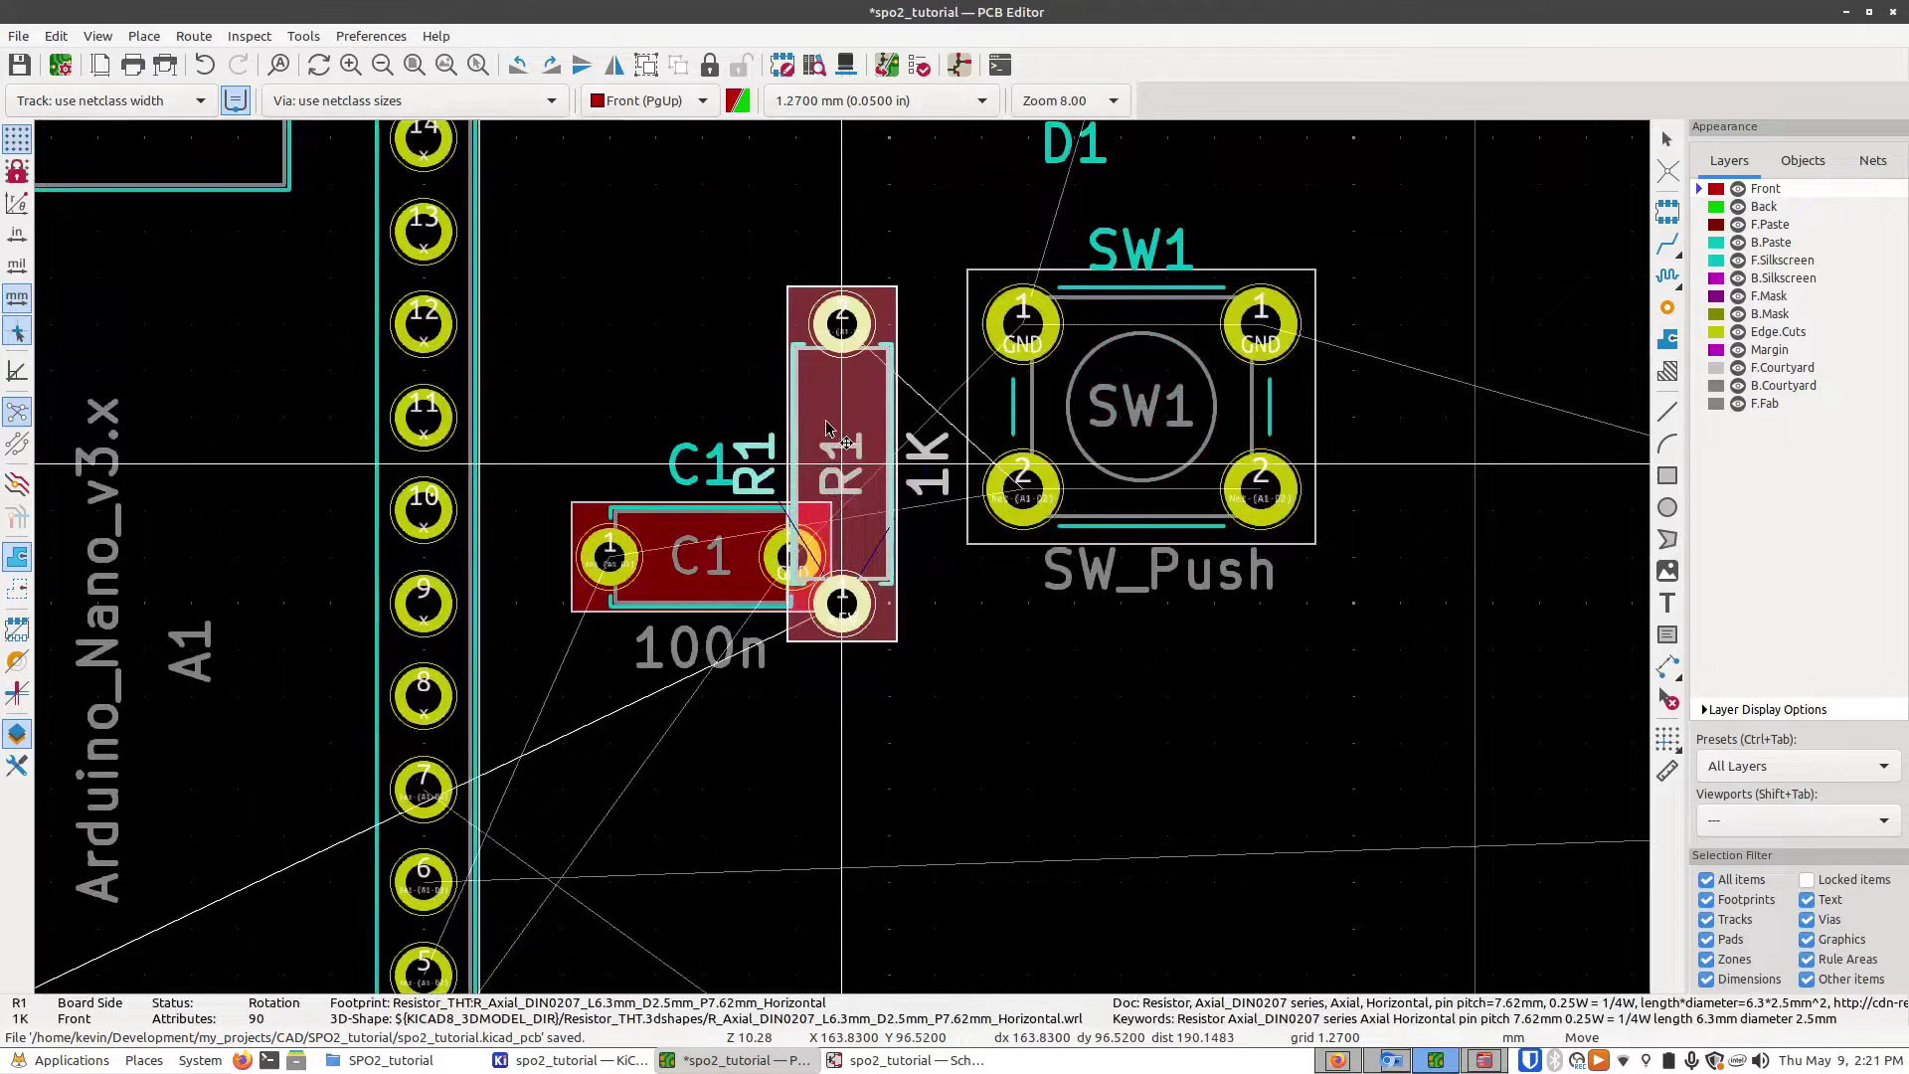
{"action": "left_click", "coordinate": [825, 381]}
- Rotate capacitor C1 to vertical and place it between the Arduino Nano and R1
{"action": "left_click", "coordinate": [696, 562]}
{"action": "key", "text": "m"}
{"action": "key", "text": "r"}
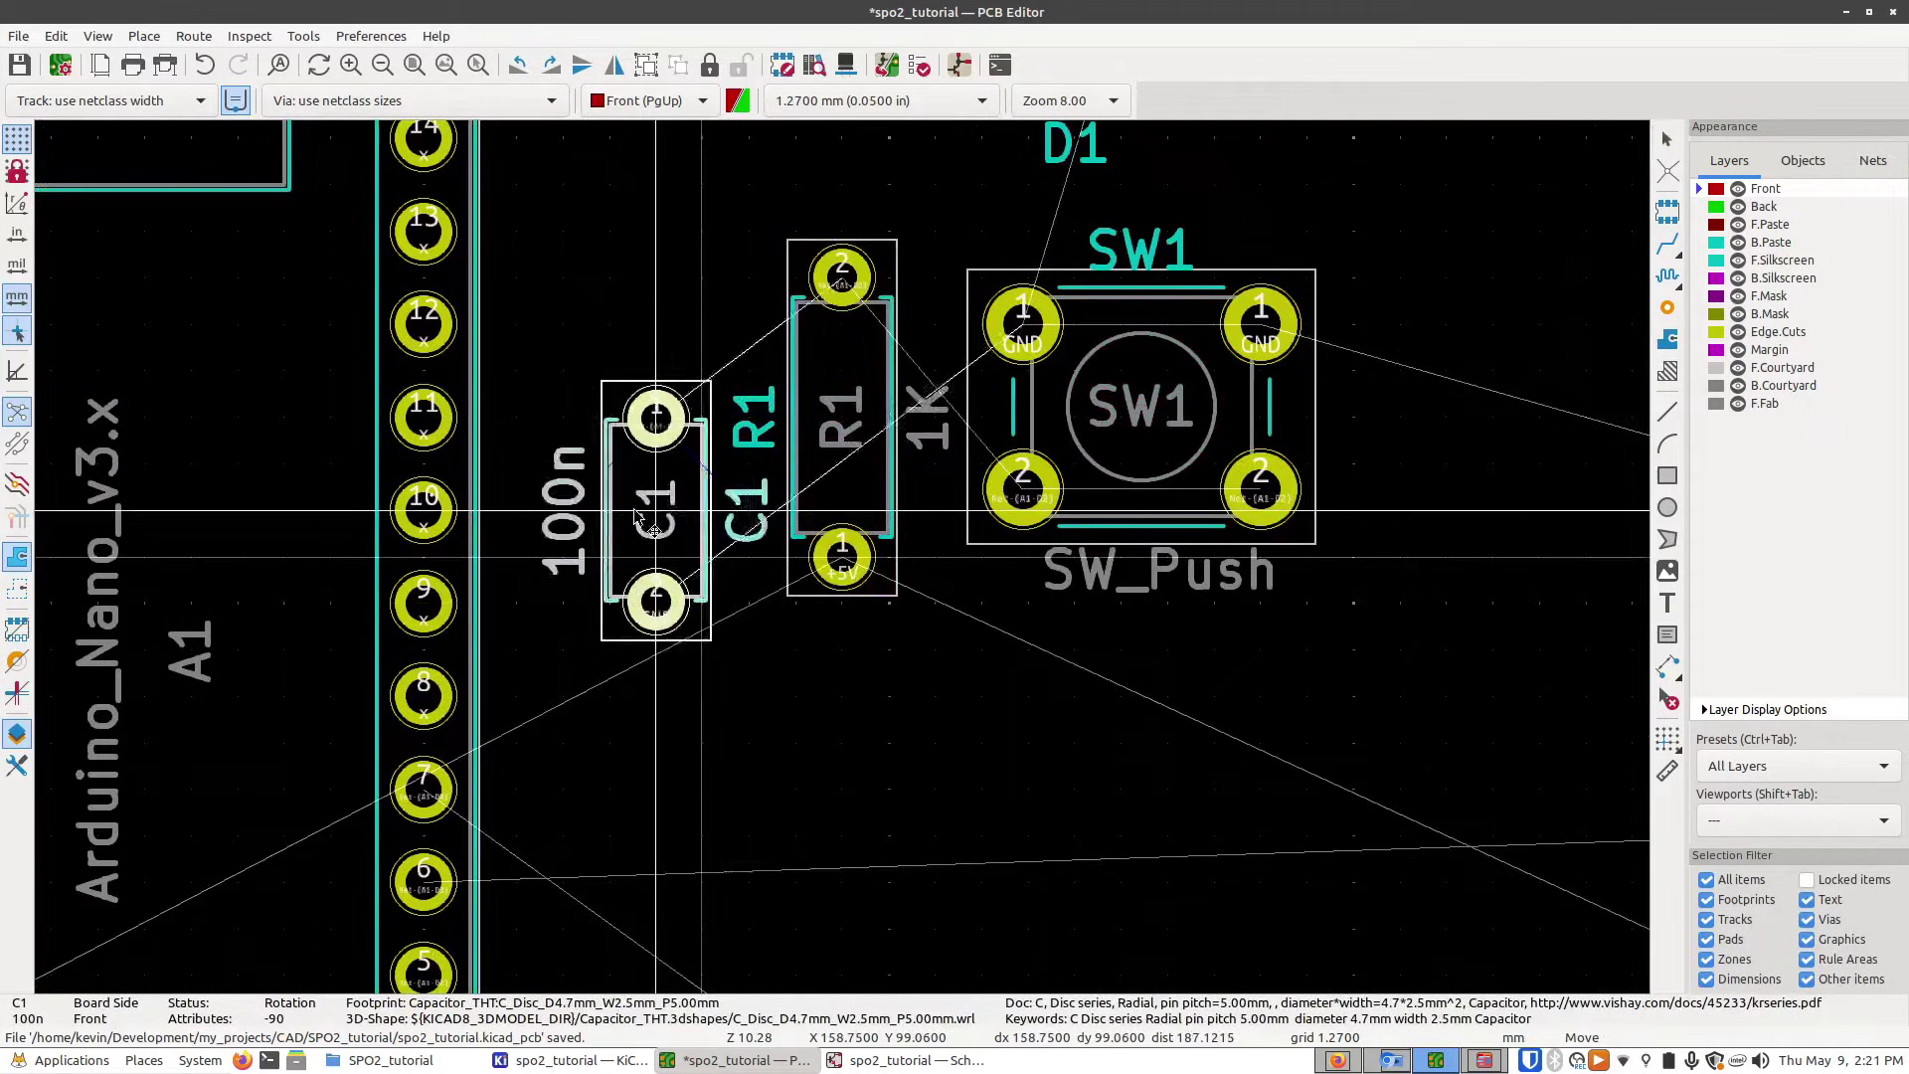
{"action": "left_click", "coordinate": [656, 419]}
- Rotate resistor R1 by 180° and place it so pad 2 is at its lower end beside SW1
{"action": "left_click", "coordinate": [845, 497]}
{"action": "key", "text": "m"}
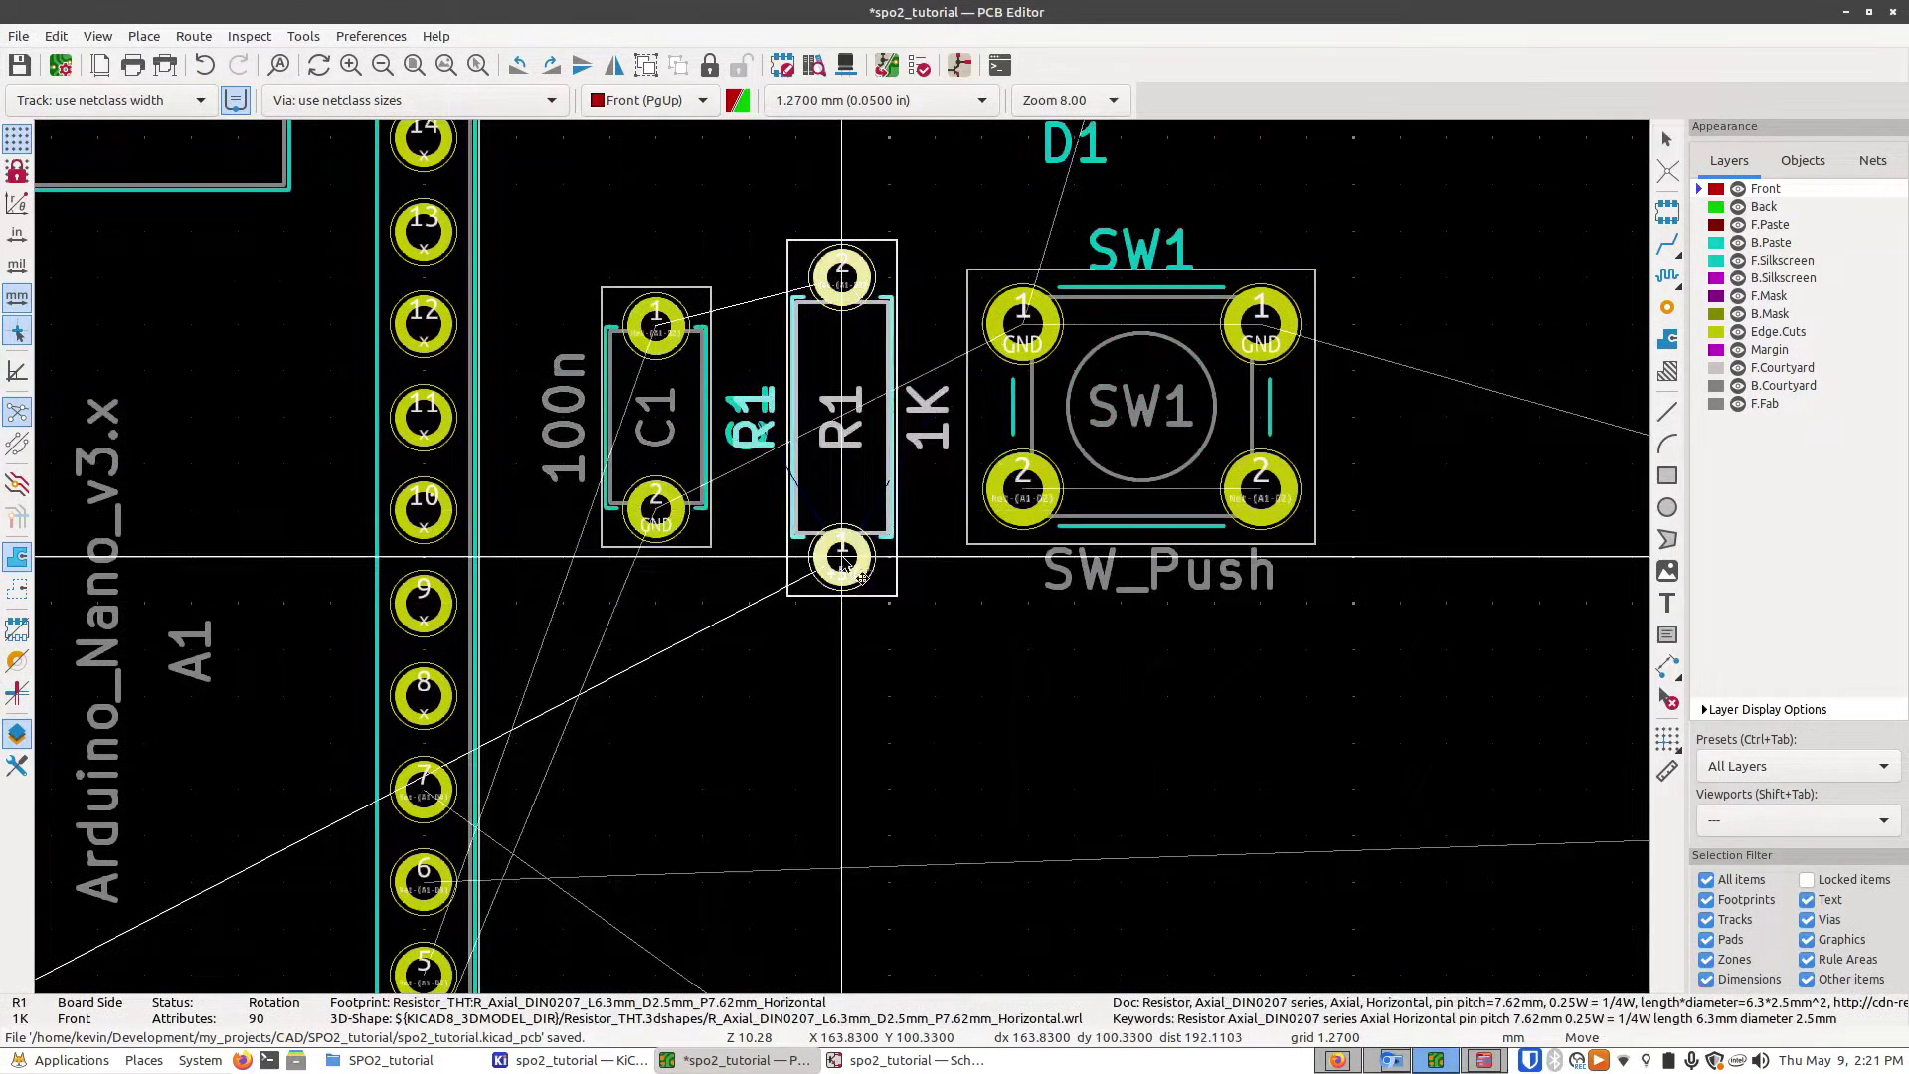
{"action": "key", "text": "r"}
{"action": "key", "text": "r"}
{"action": "left_click", "coordinate": [842, 517]}
- Flip capacitor C1 by 180° and place it with pad 1 level with R1's pad 2
{"action": "scroll", "coordinate": [842, 517], "scroll_direction": "up", "scroll_amount": 3}
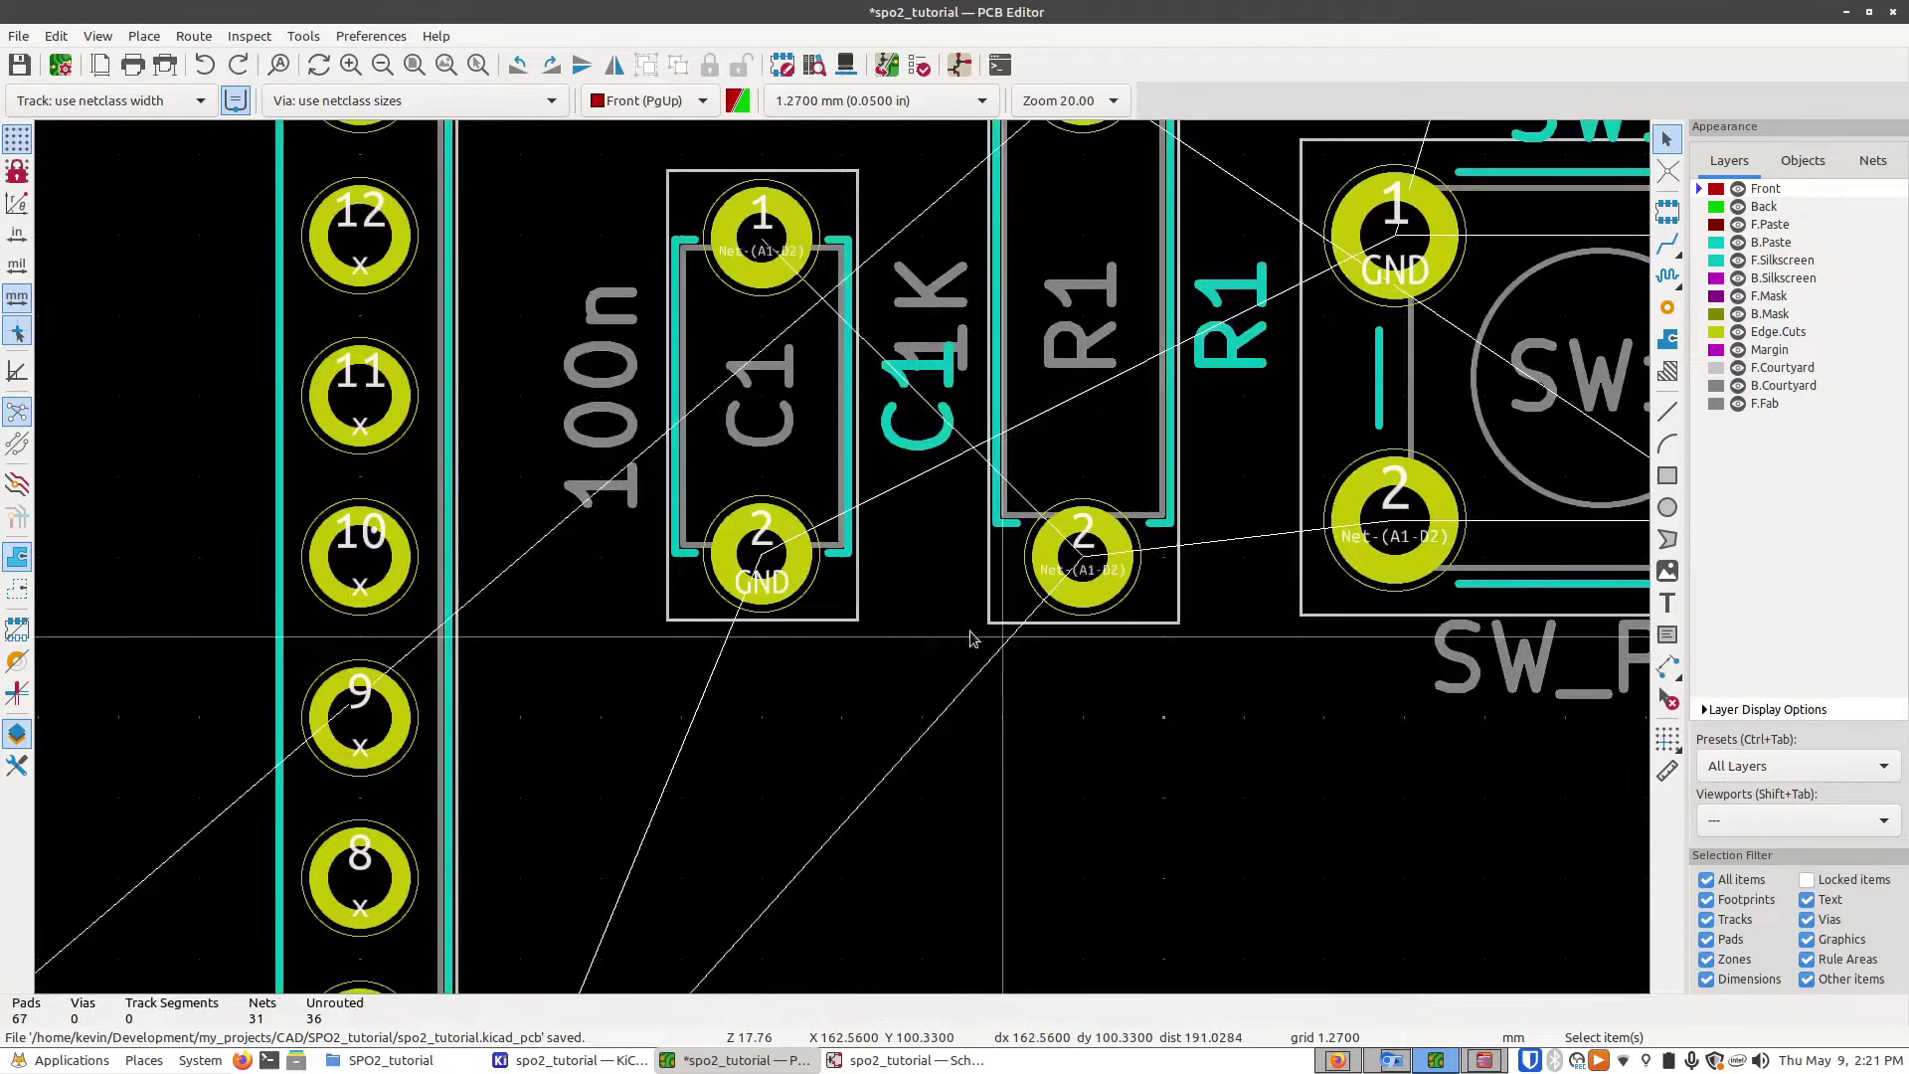
{"action": "left_click", "coordinate": [775, 255]}
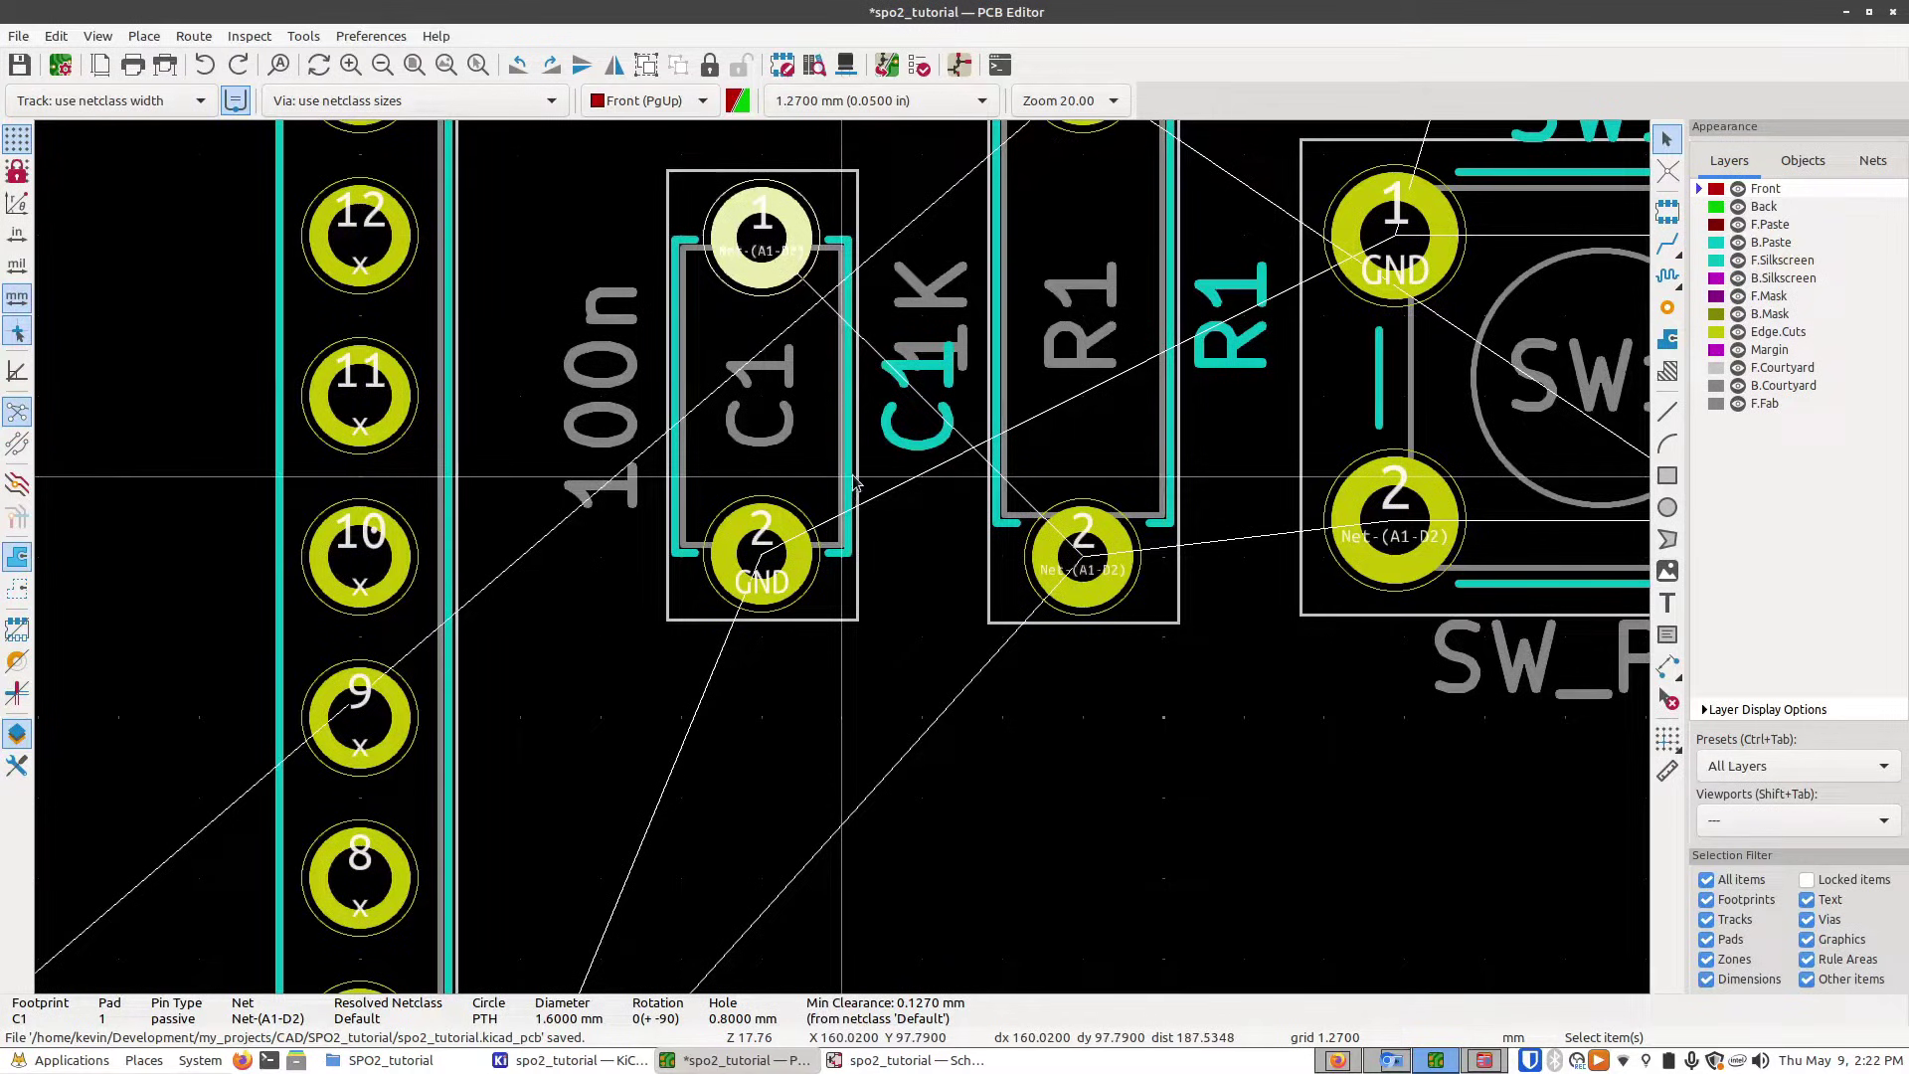
{"action": "key", "text": "m"}
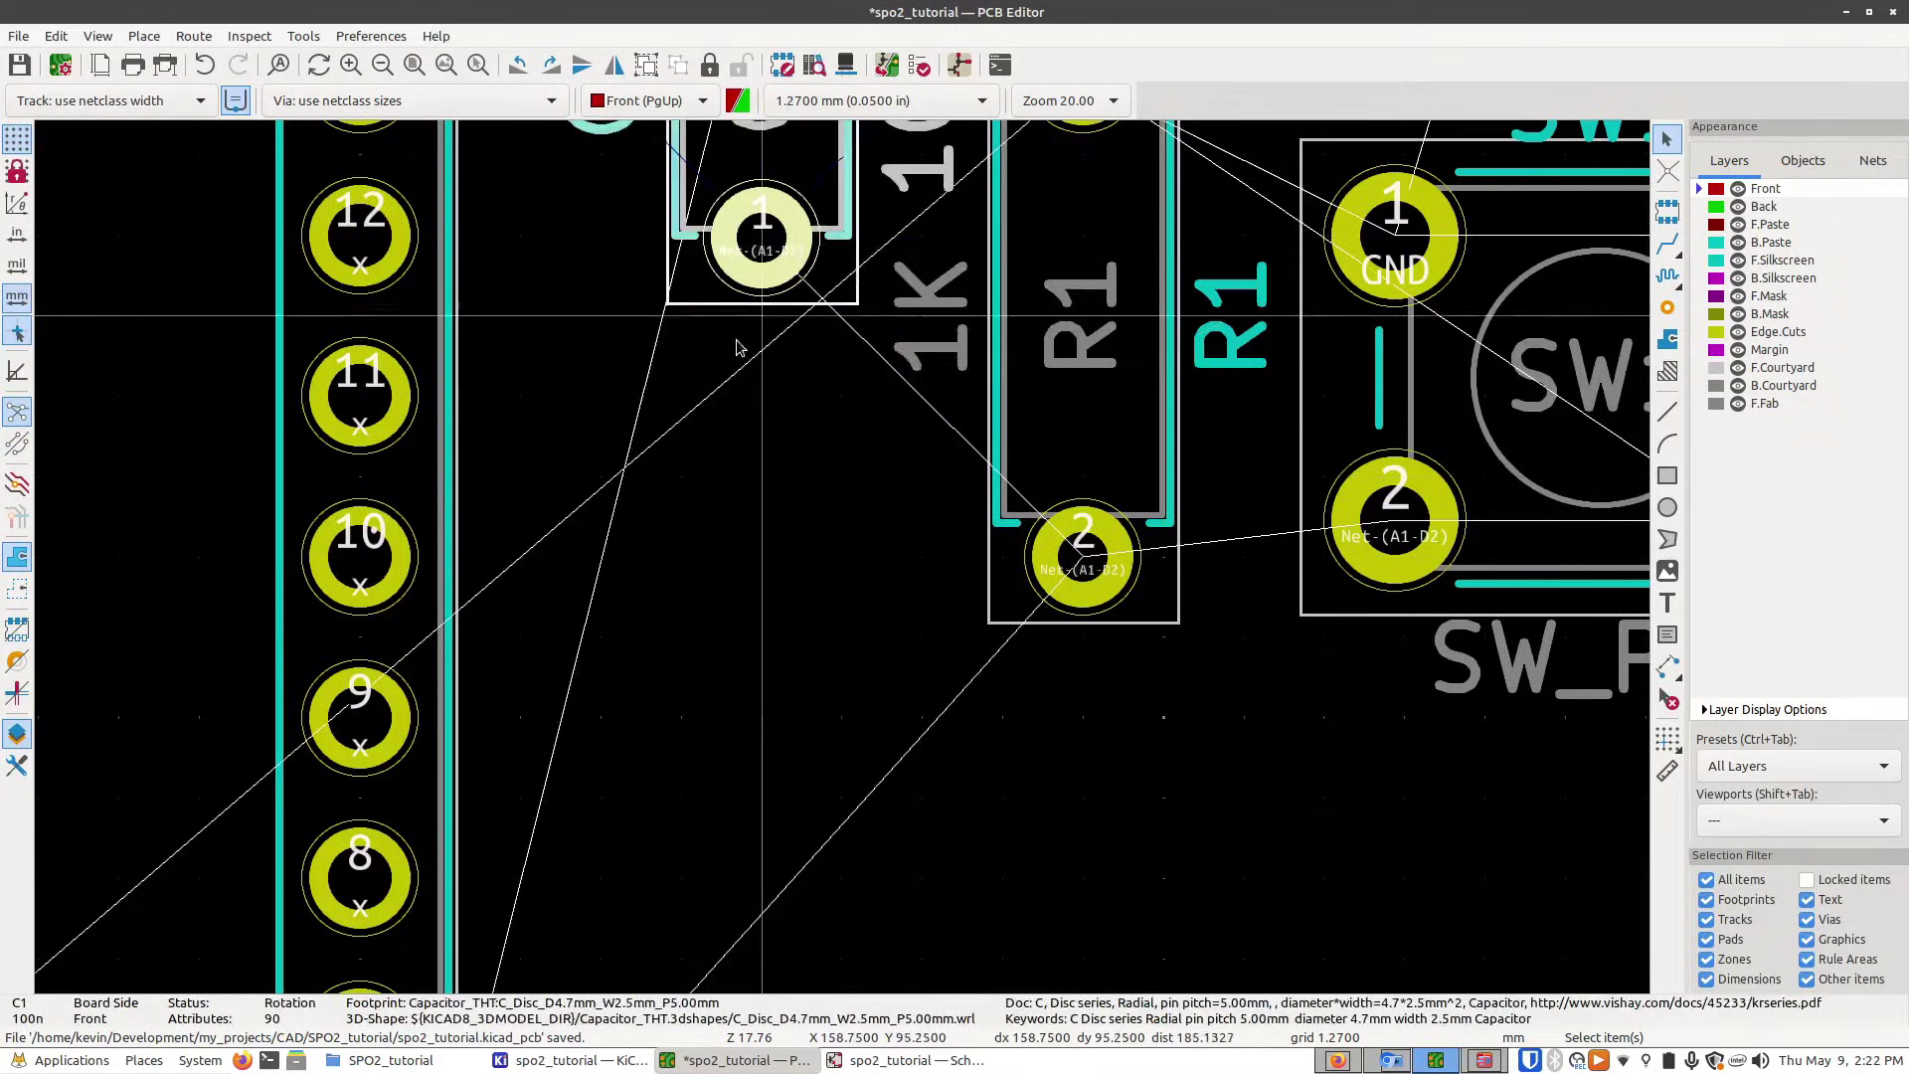
{"action": "key", "text": "r"}
{"action": "key", "text": "r"}
{"action": "left_click", "coordinate": [772, 559]}
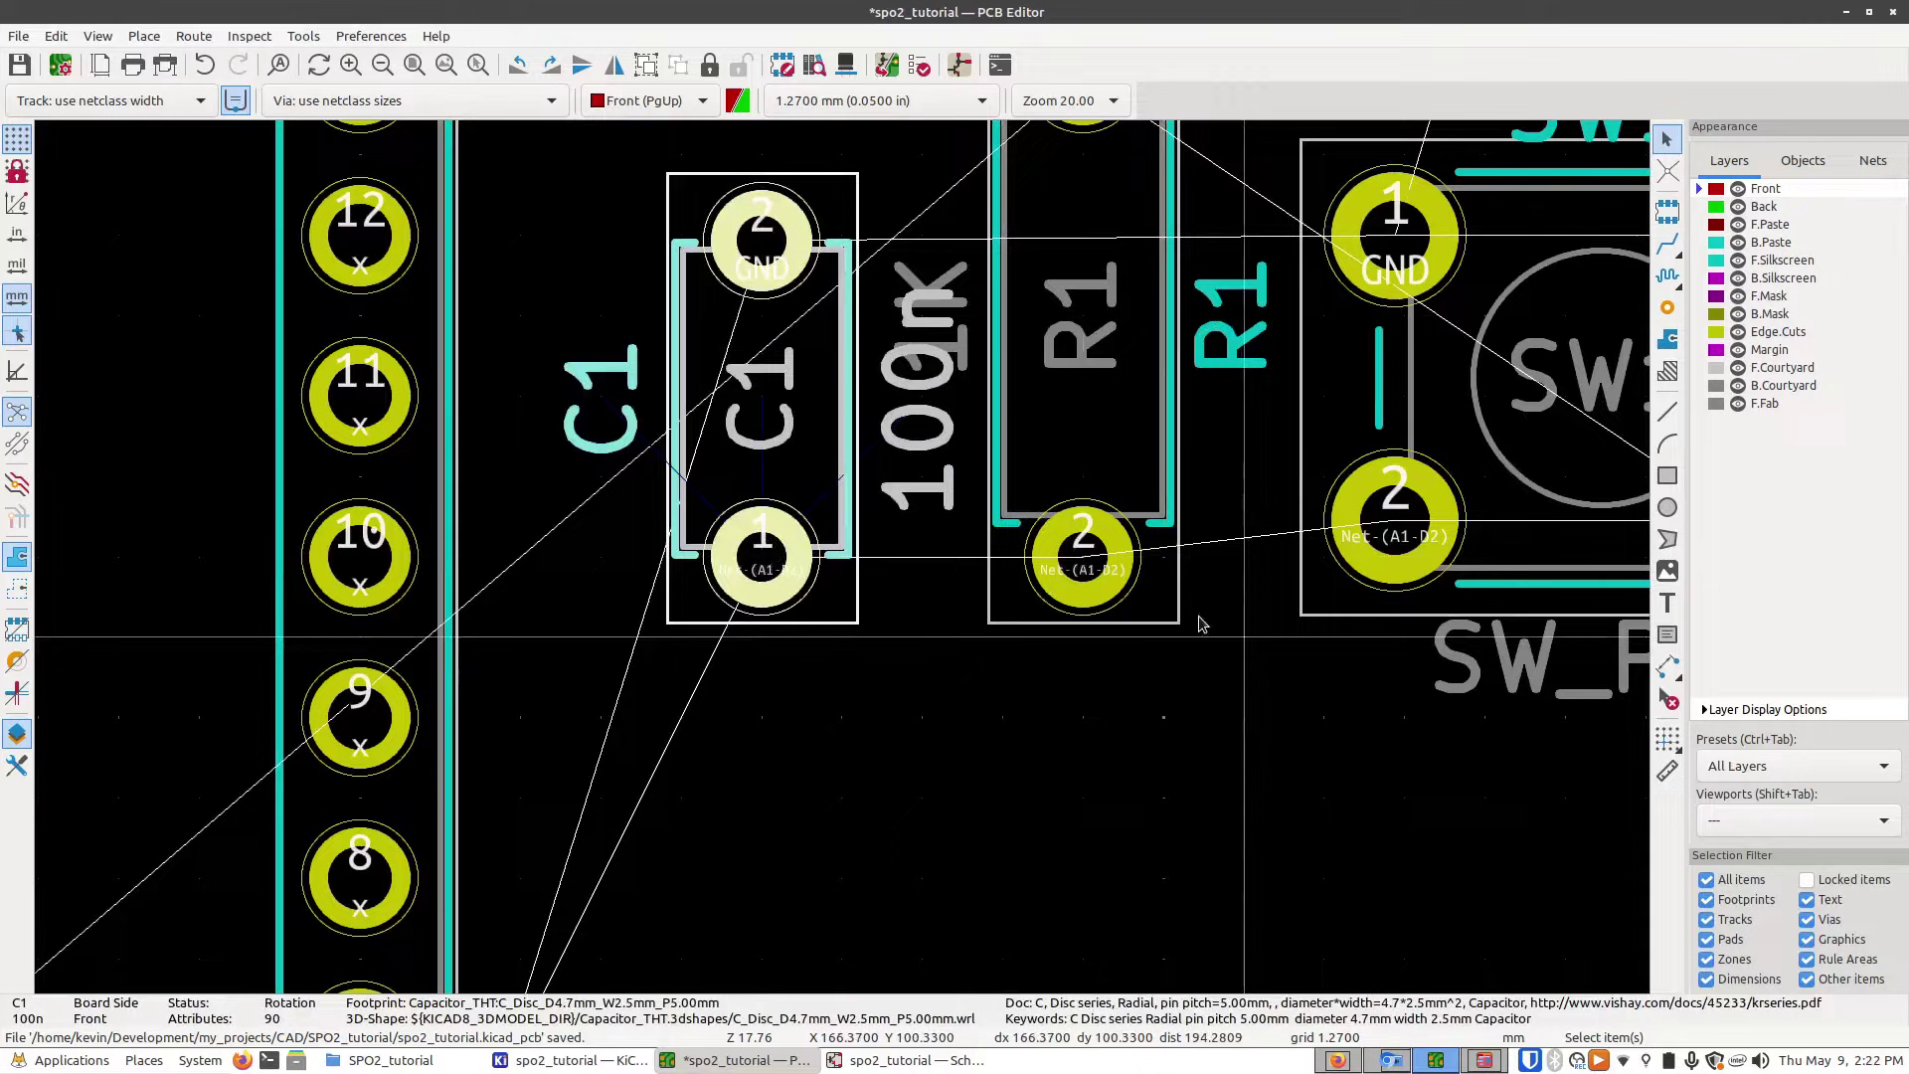
- Move SW2 and SW3 into a vertical column directly below SW1
{"action": "scroll", "coordinate": [782, 594], "scroll_direction": "down", "scroll_amount": 1}
{"action": "scroll", "coordinate": [844, 565], "scroll_direction": "down", "scroll_amount": 2}
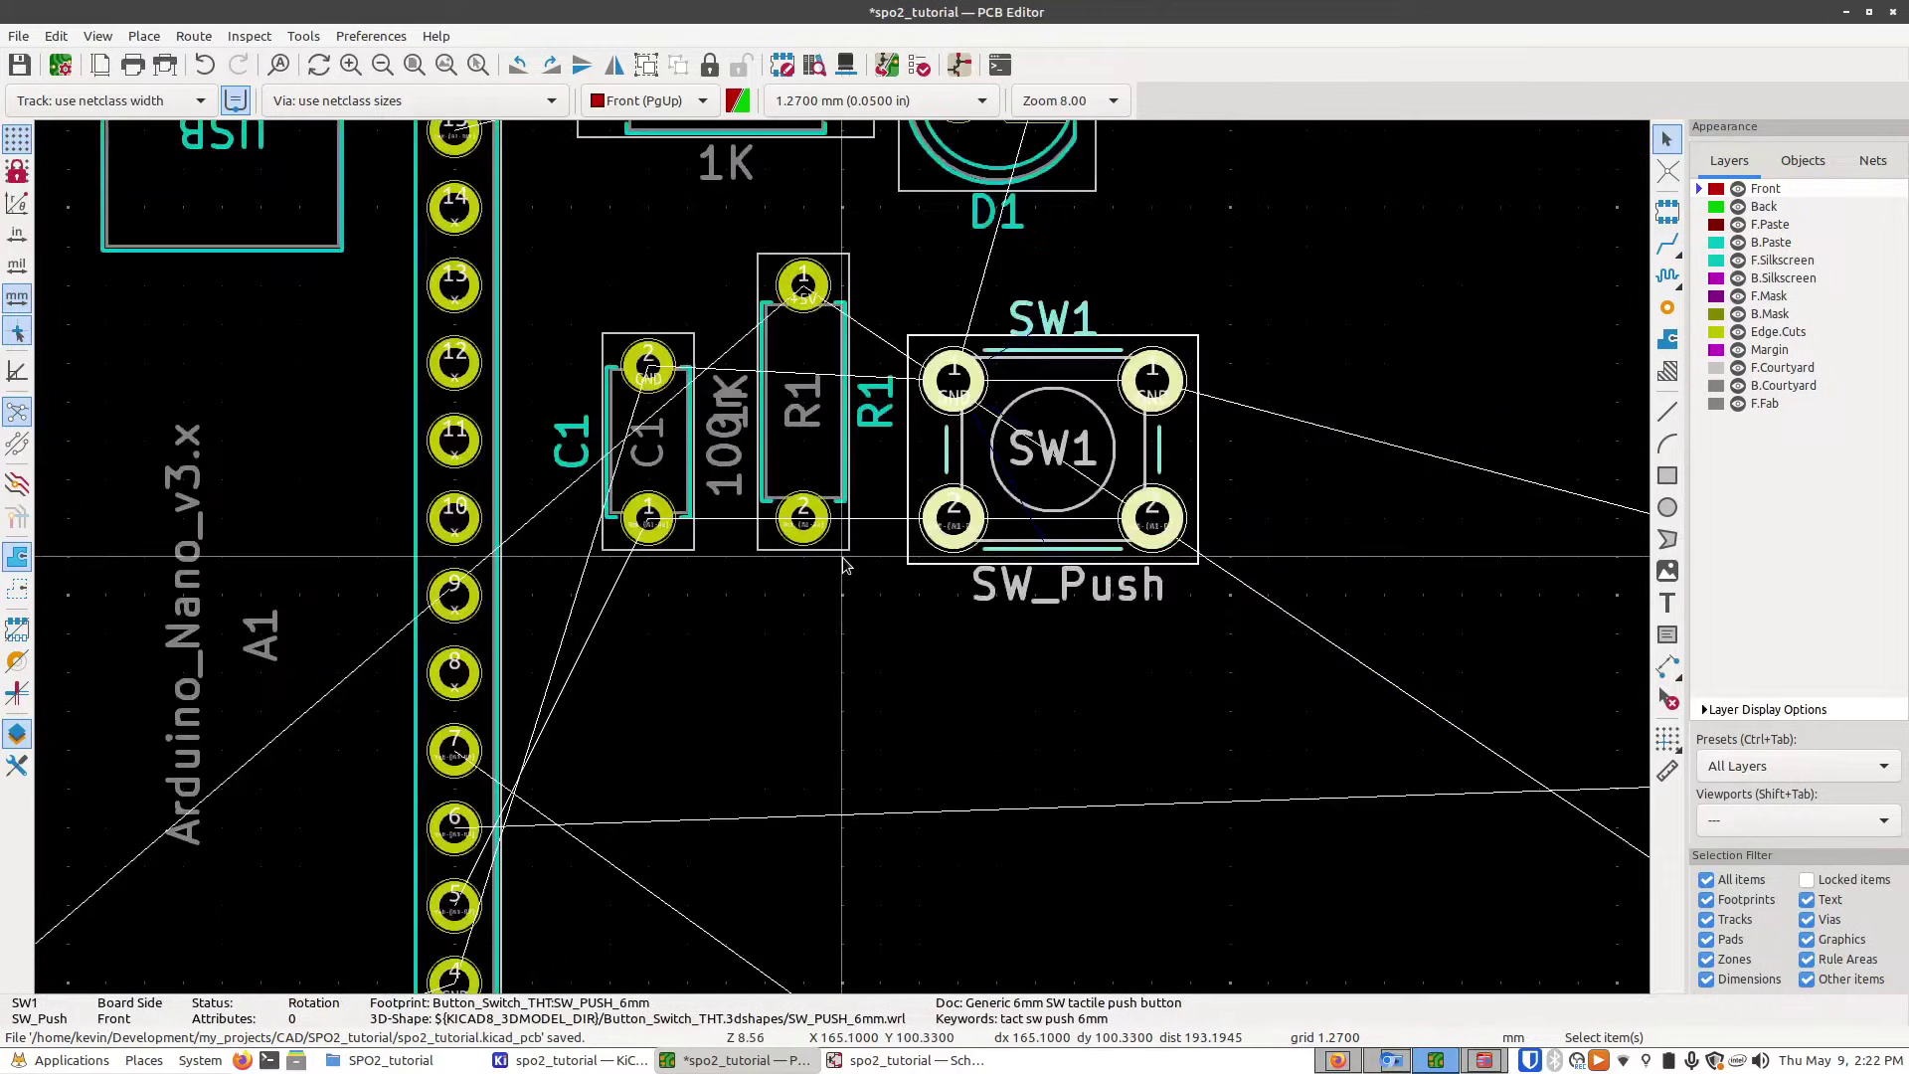
{"action": "scroll", "coordinate": [844, 564], "scroll_direction": "down", "scroll_amount": 2}
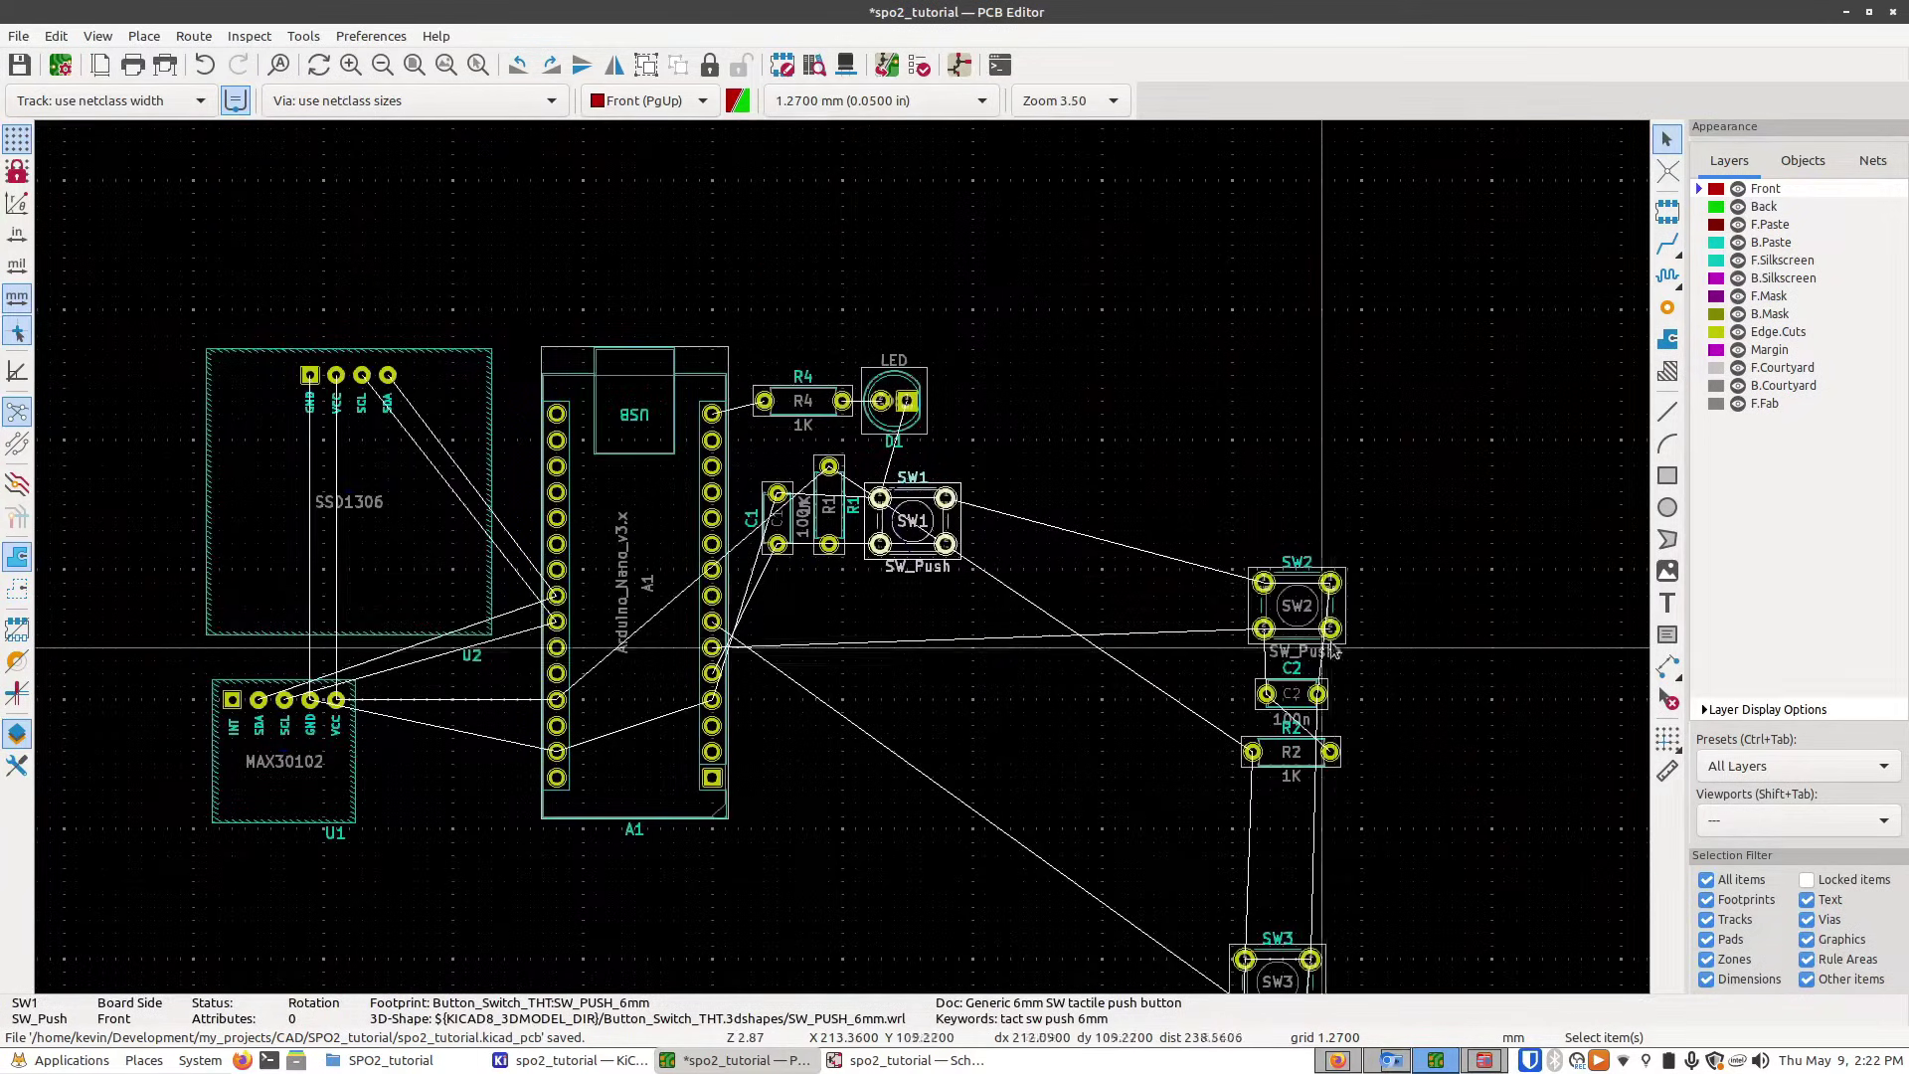
{"action": "left_click_drag", "start_coordinate": [1332, 593], "coordinate": [944, 617]}
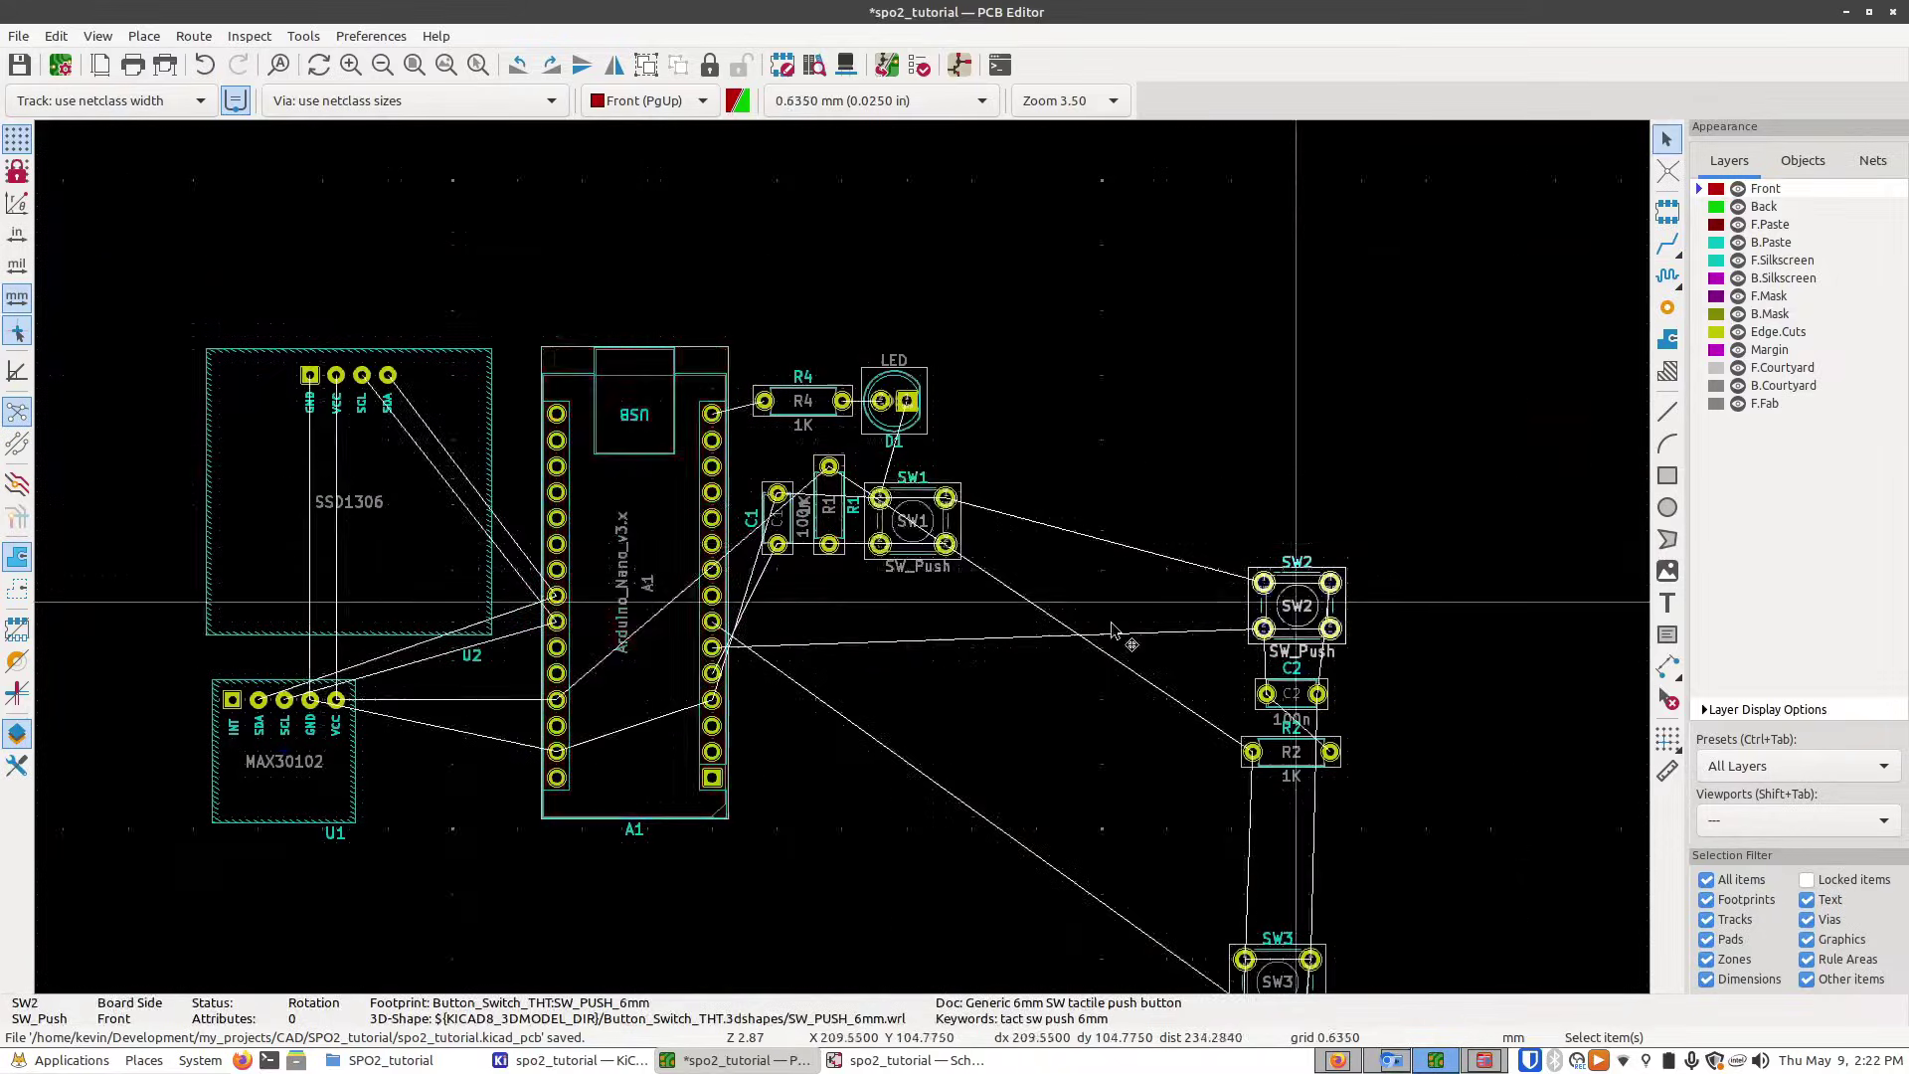
- On the 0.5080 mm (0.0200 in) grid, place C2 and R2 vertically beside SW2, and C3 and R3 beside SW3, matching SW1's arrangement
{"action": "scroll", "coordinate": [945, 617], "scroll_direction": "up", "scroll_amount": 1}
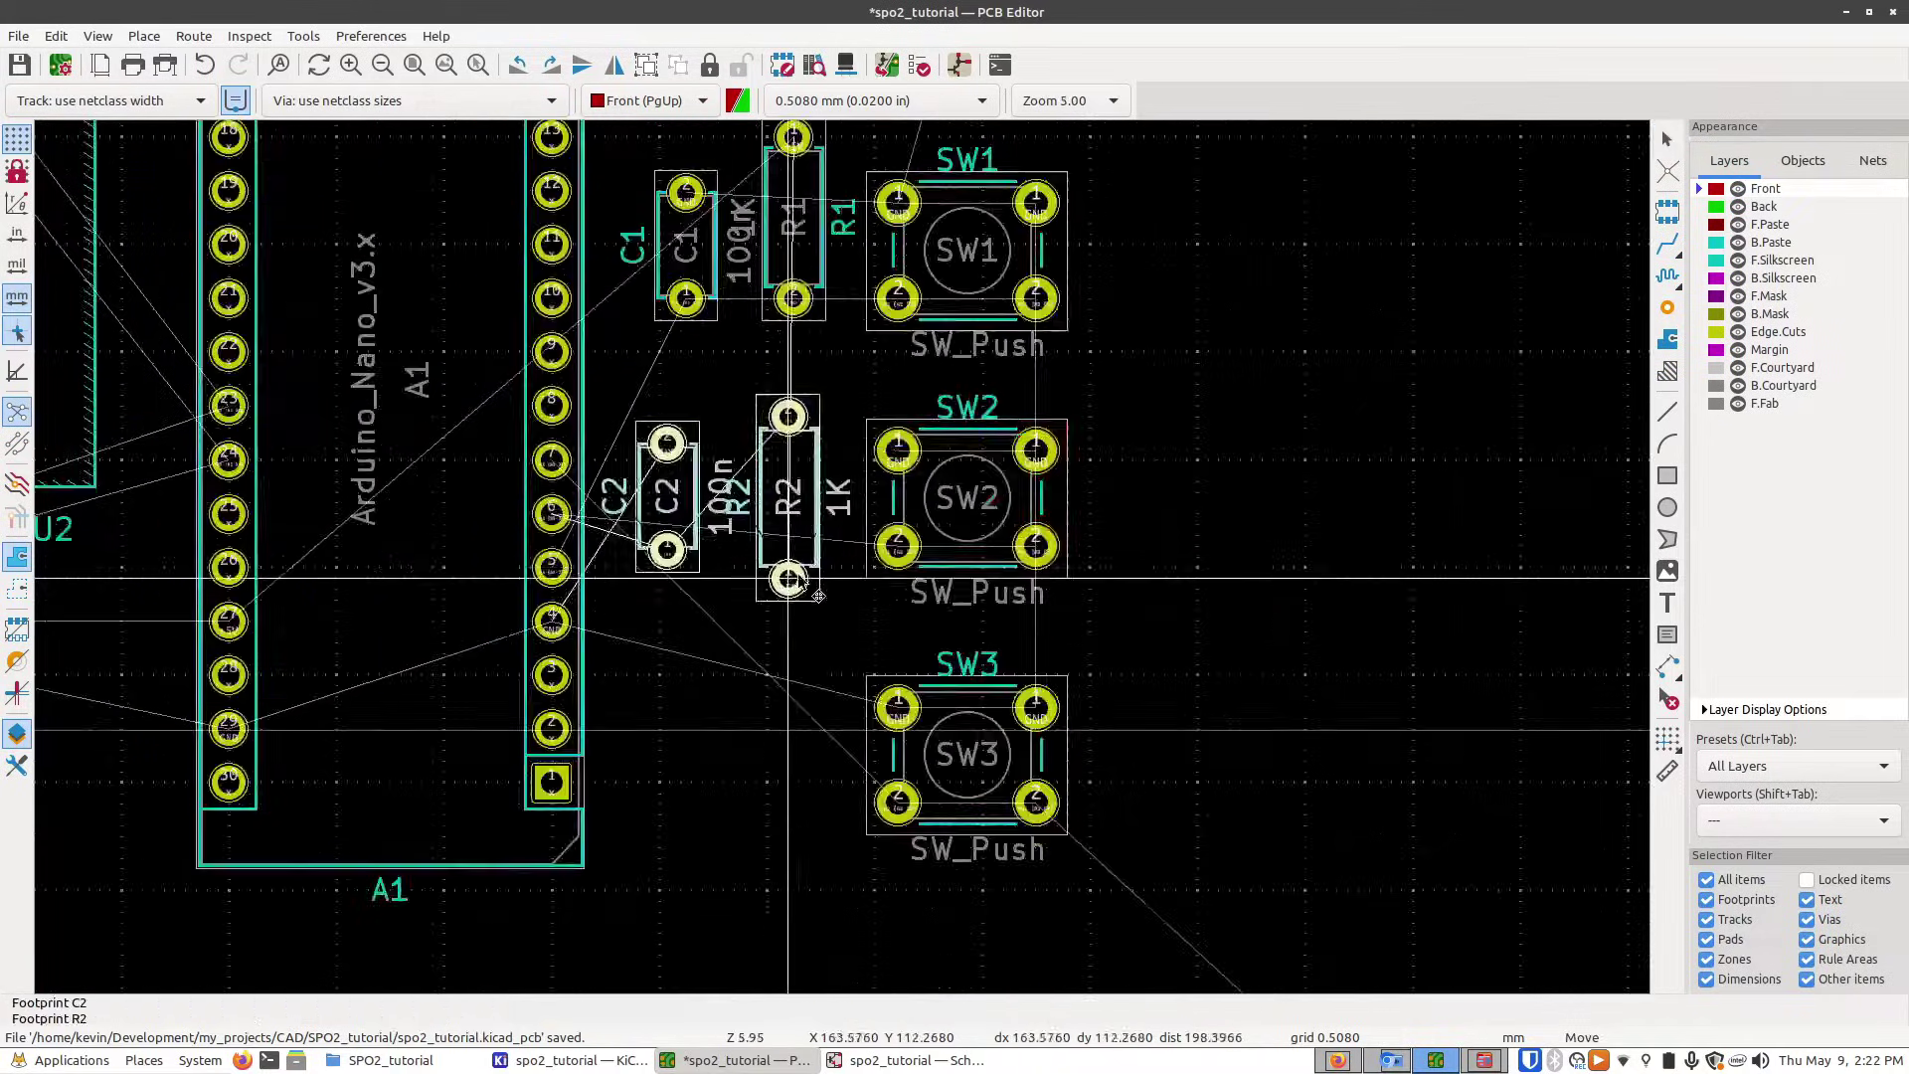
{"action": "scroll", "coordinate": [694, 366], "scroll_direction": "up", "scroll_amount": 2}
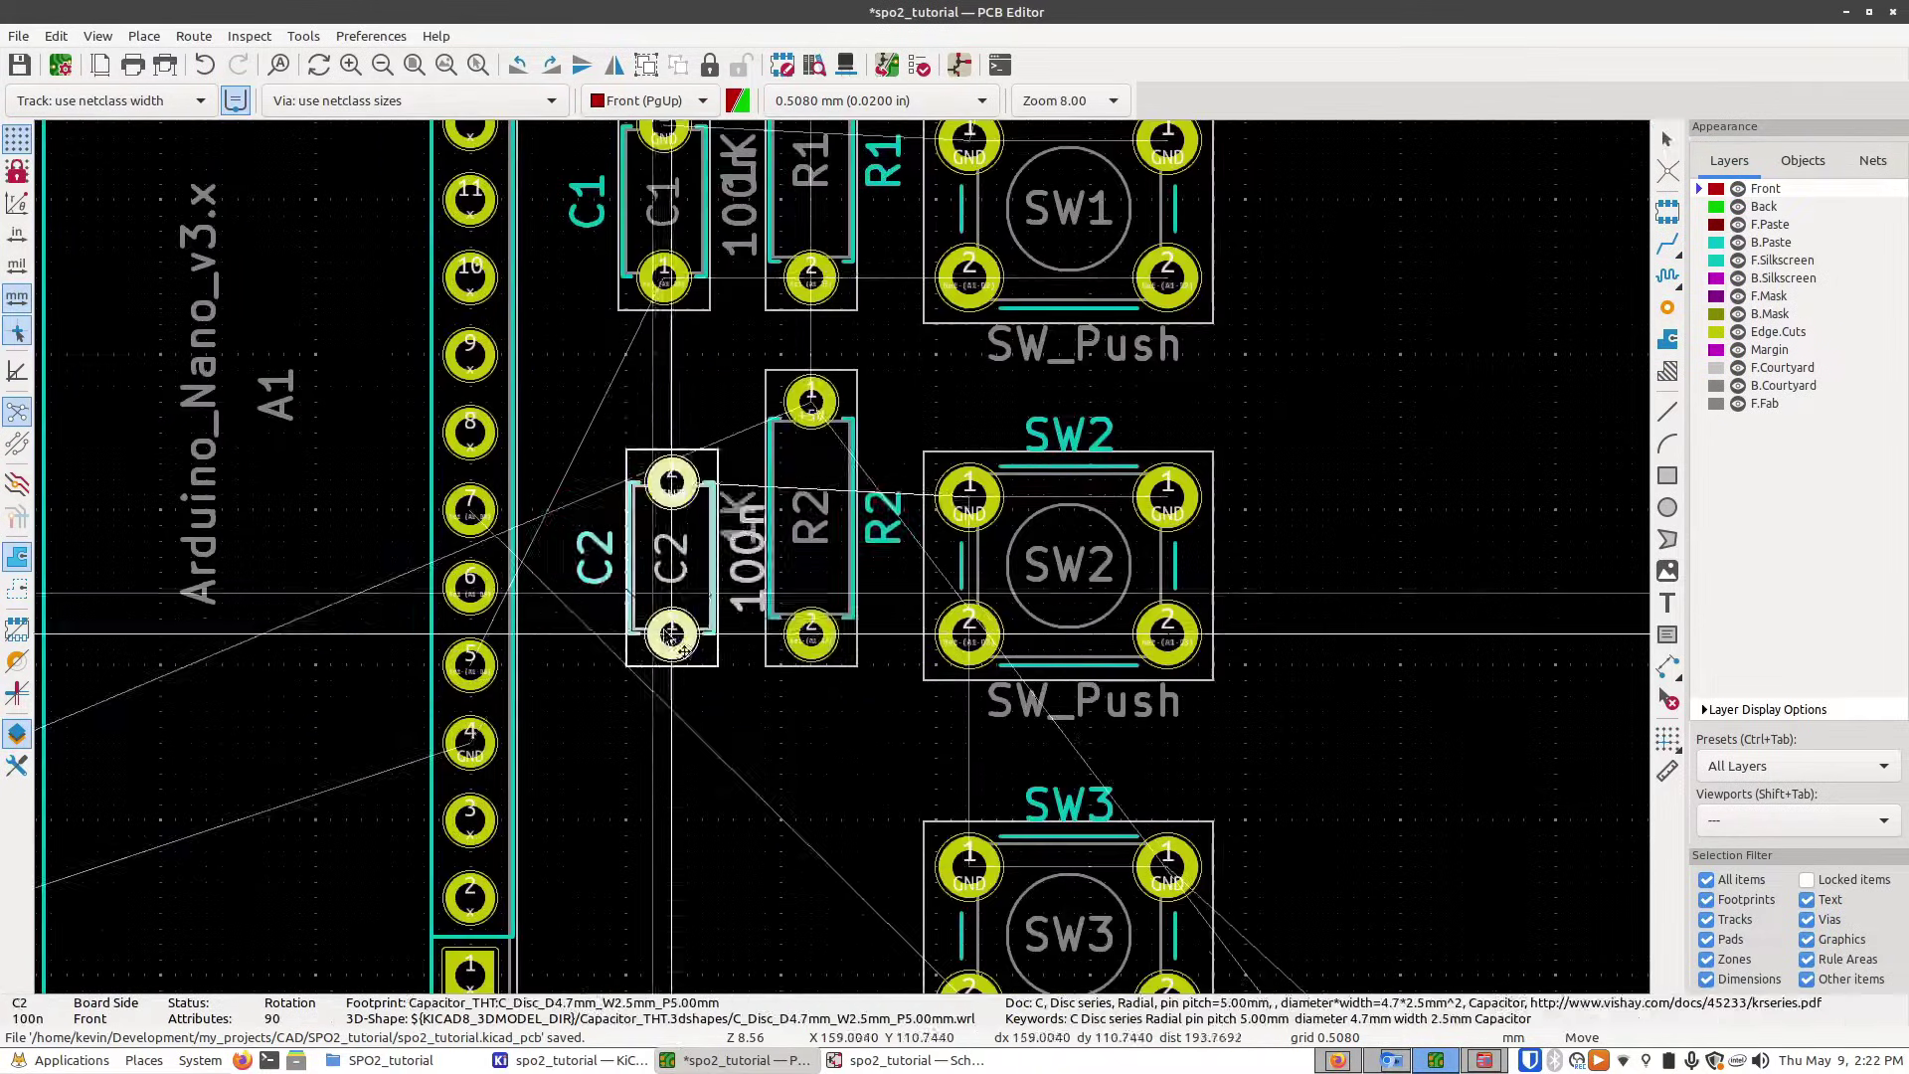
{"action": "scroll", "coordinate": [899, 401], "scroll_direction": "down", "scroll_amount": 3}
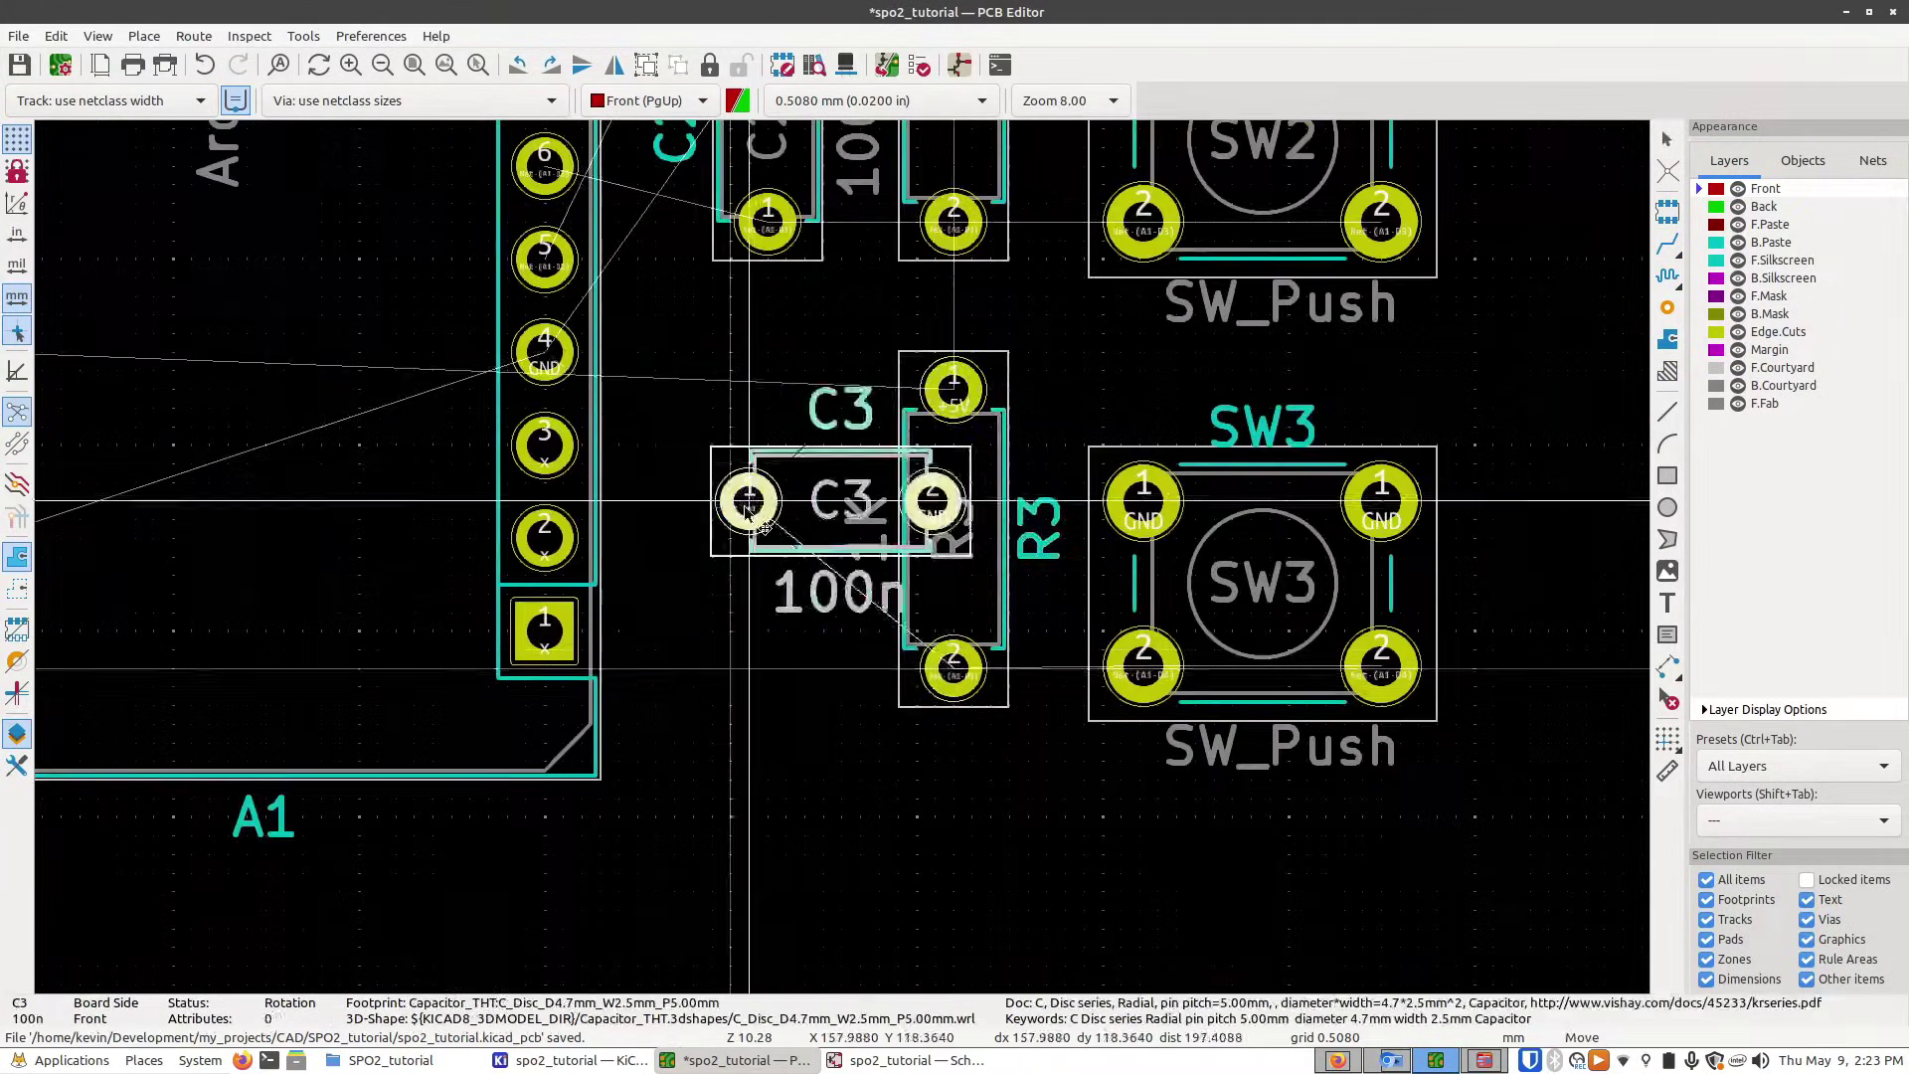
{"action": "scroll", "coordinate": [959, 286], "scroll_direction": "down", "scroll_amount": 3}
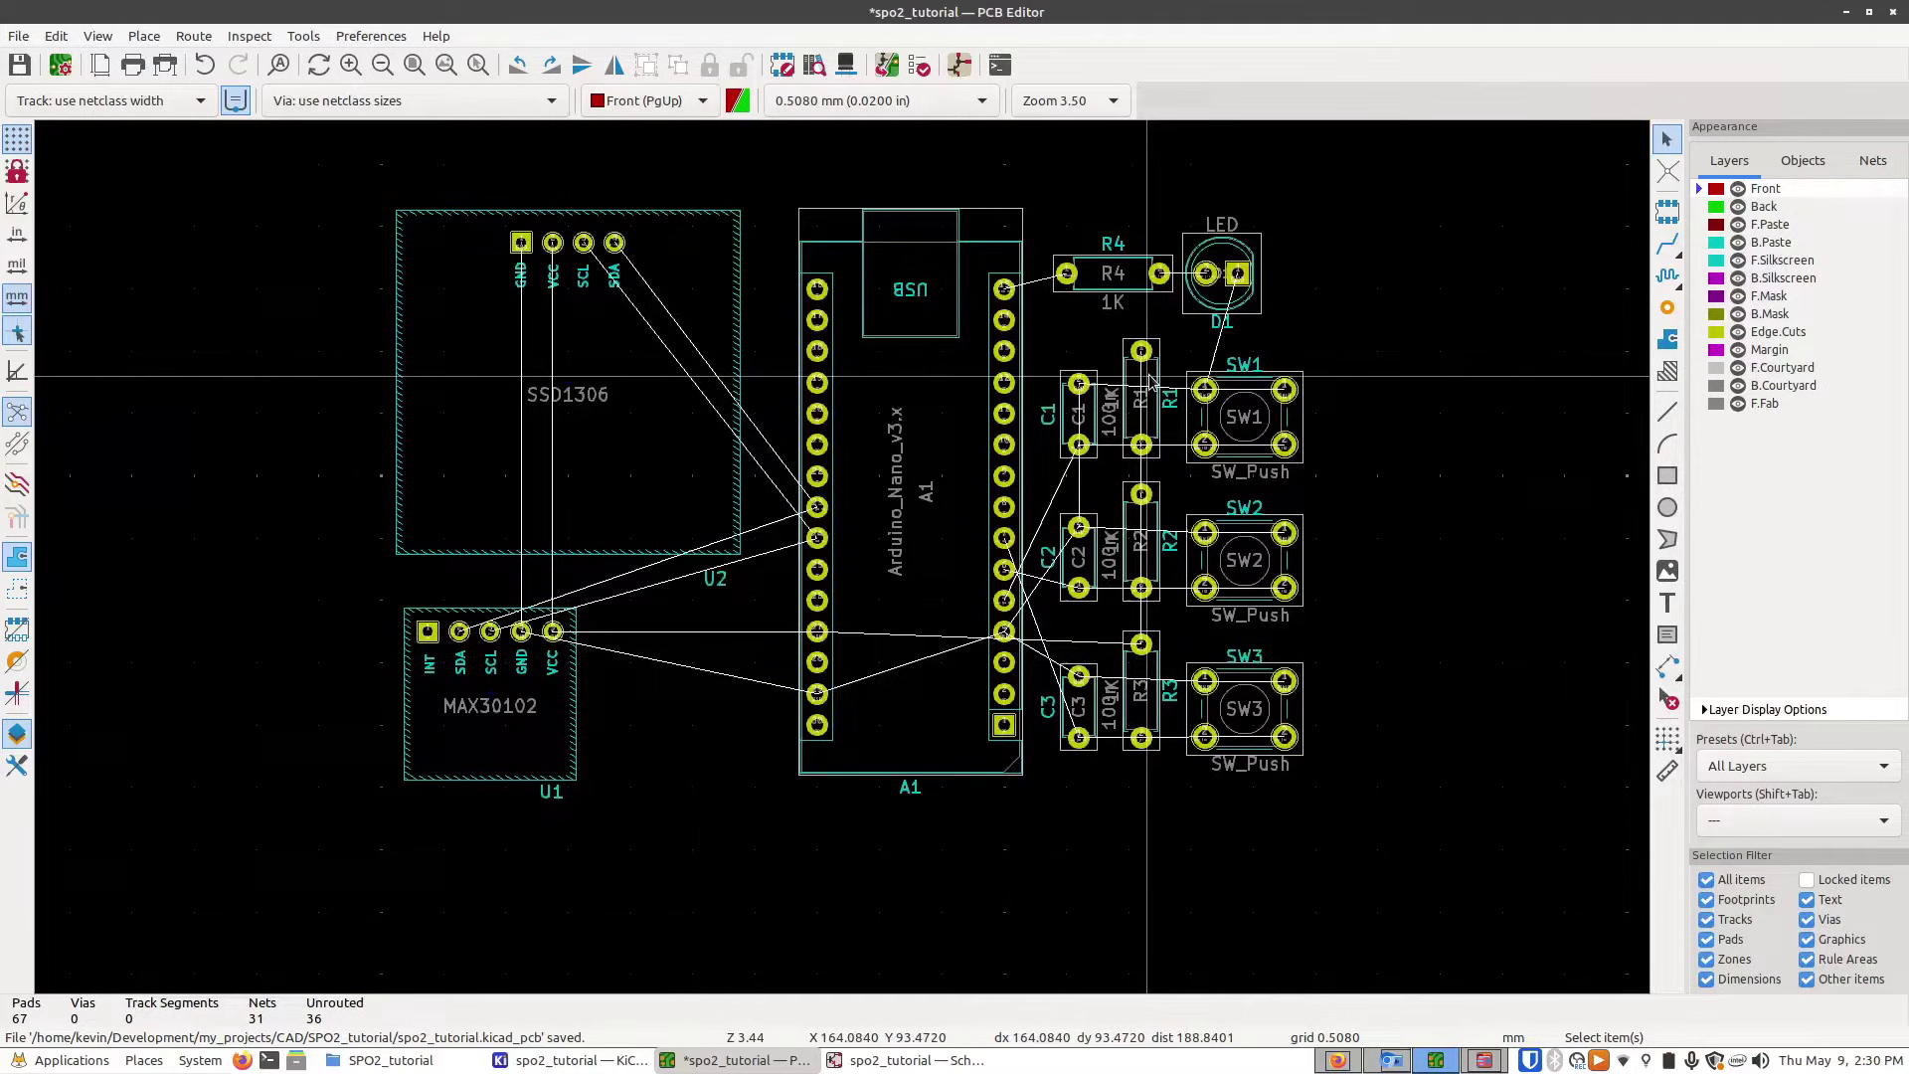
{"action": "scroll", "coordinate": [1169, 399], "scroll_direction": "up", "scroll_amount": 3}
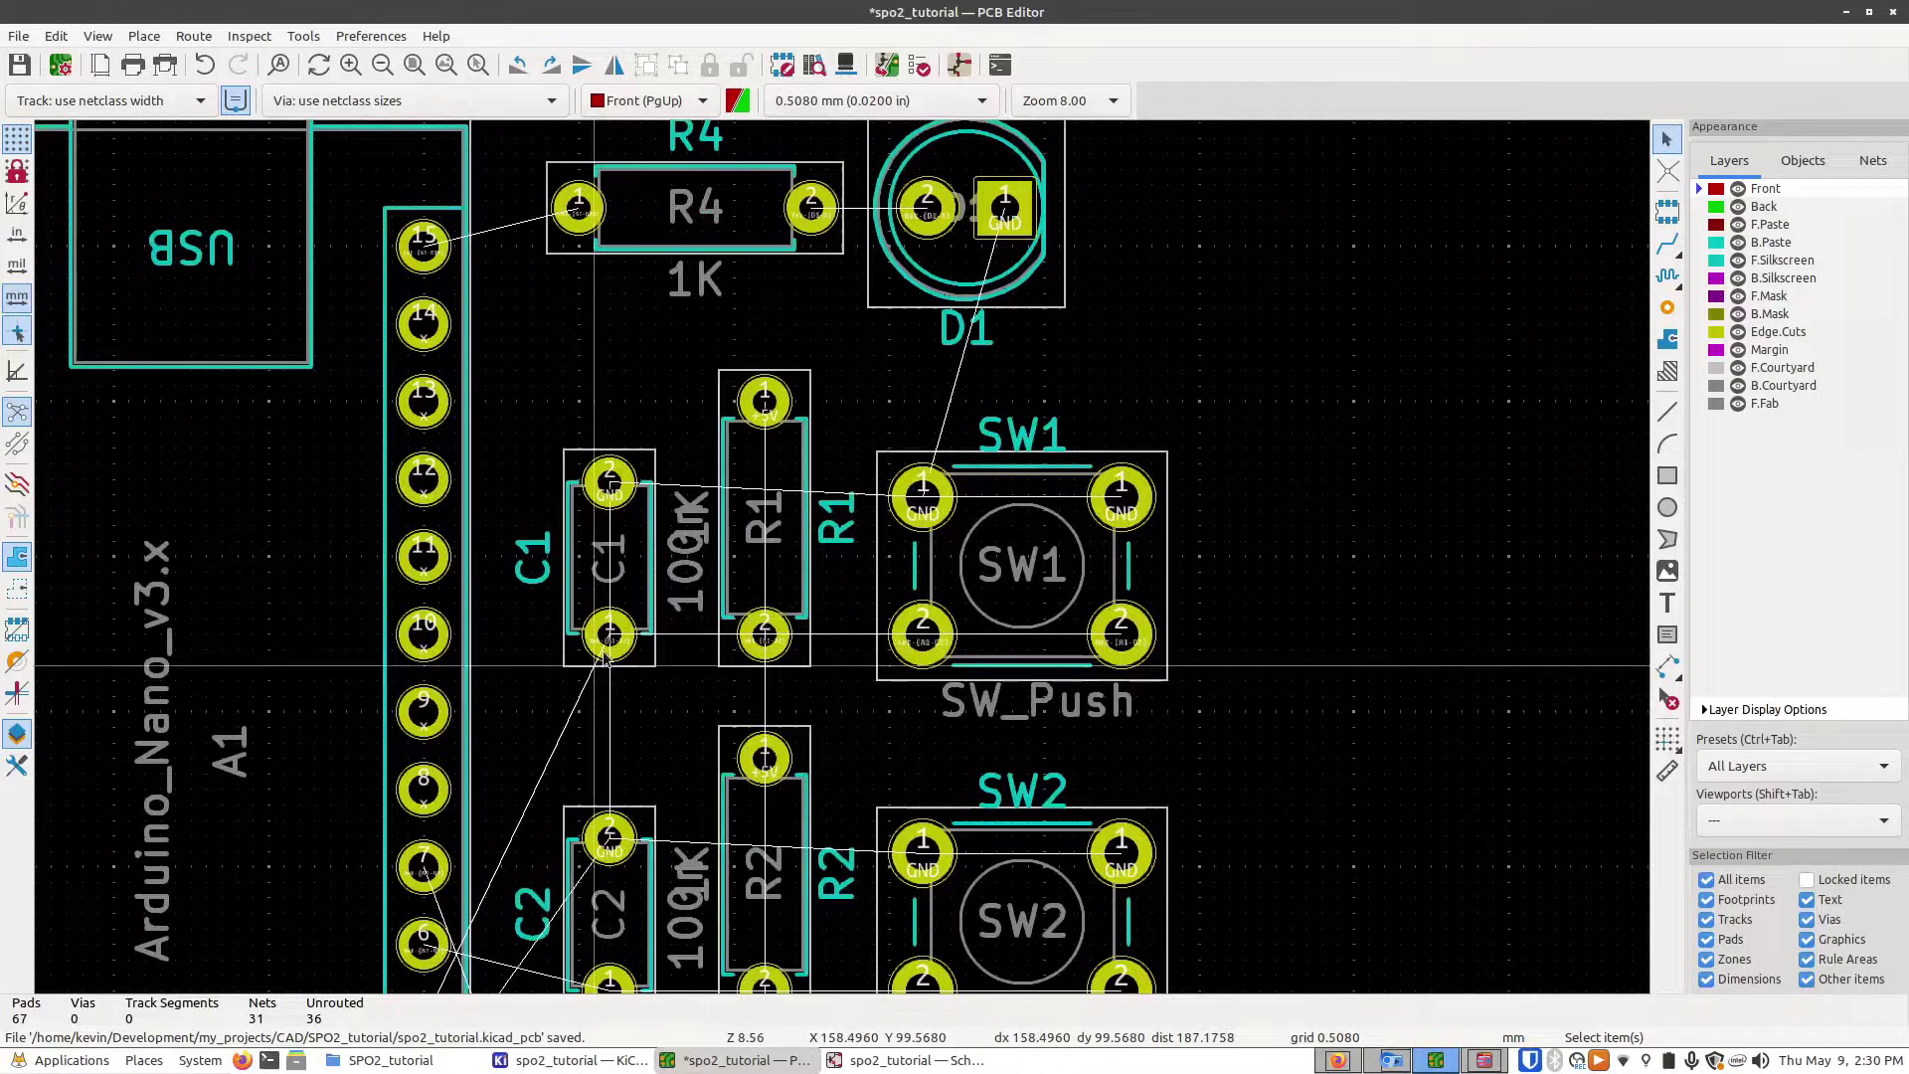
- Measure the horizontal spacing between C1's pad 1 and R1's pad 2
{"action": "scroll", "coordinate": [765, 676], "scroll_direction": "up", "scroll_amount": 2}
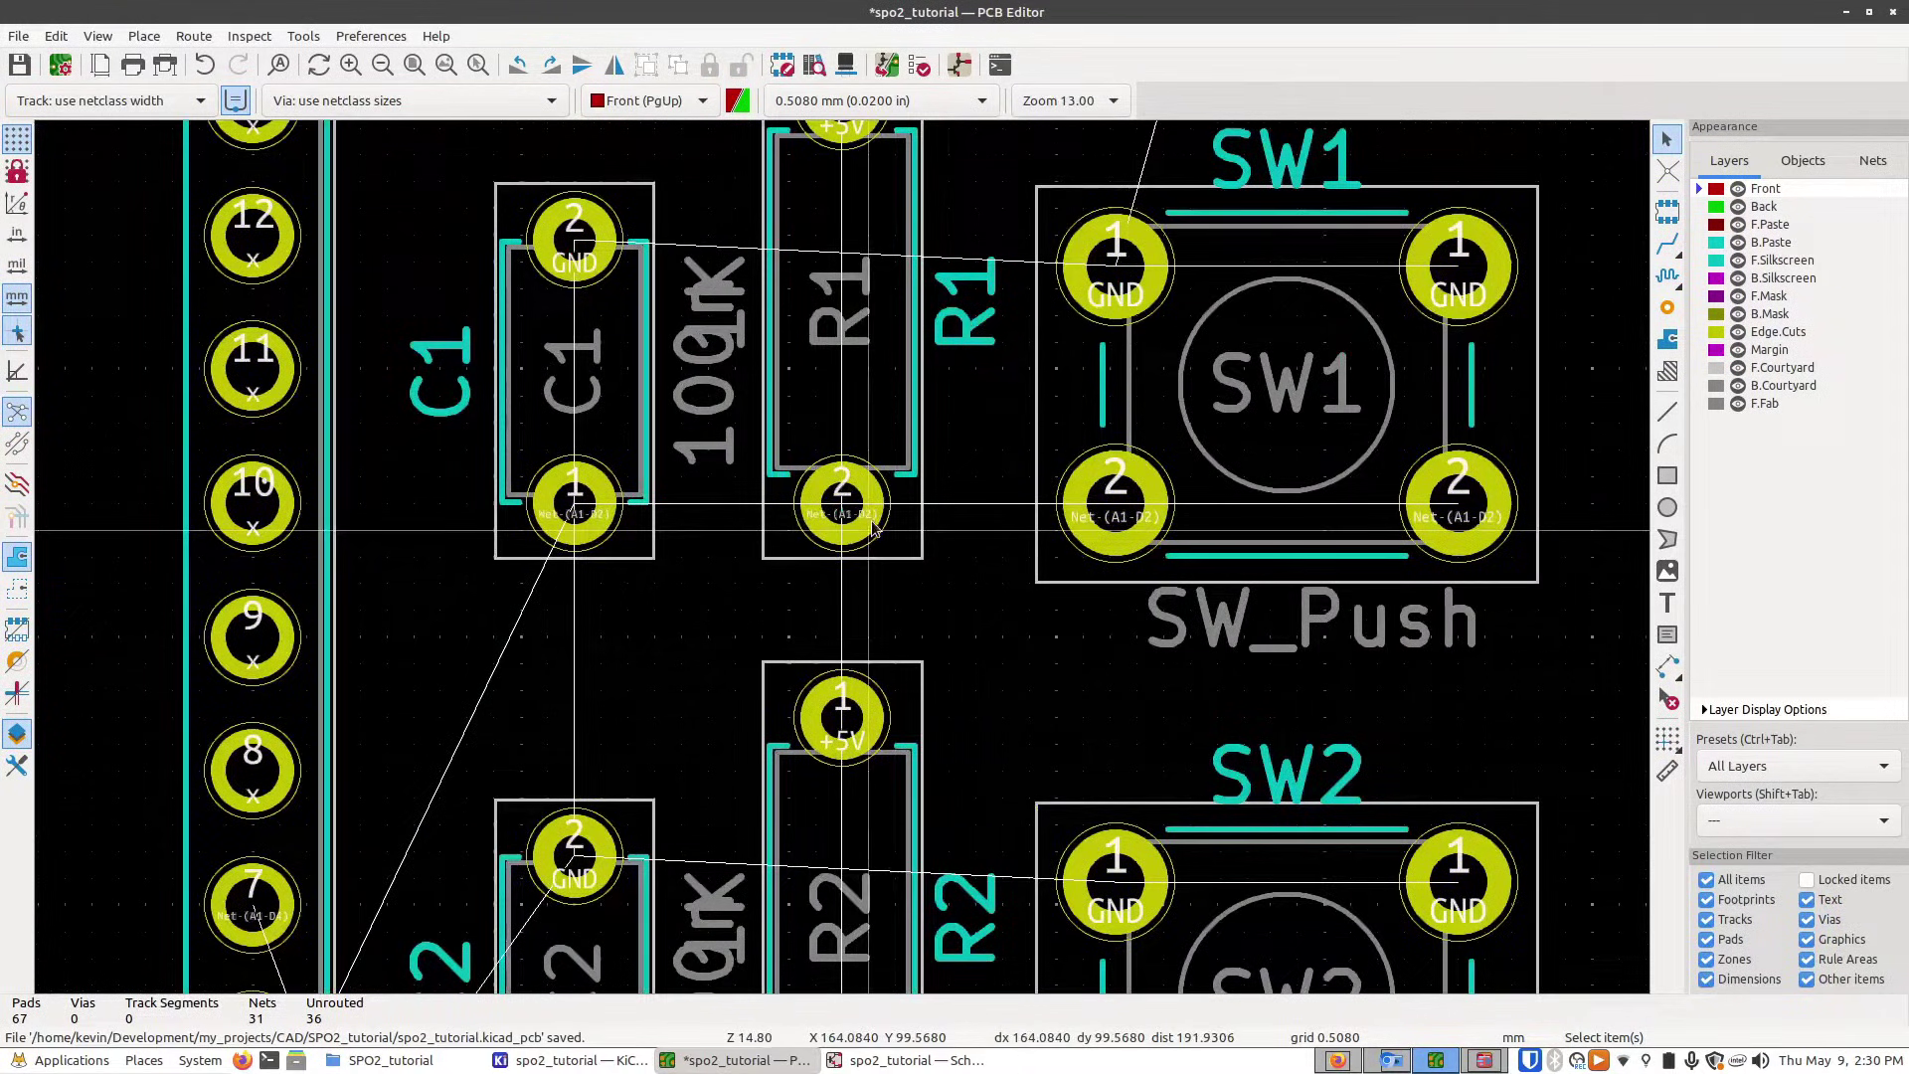
{"action": "left_click", "coordinate": [1667, 770]}
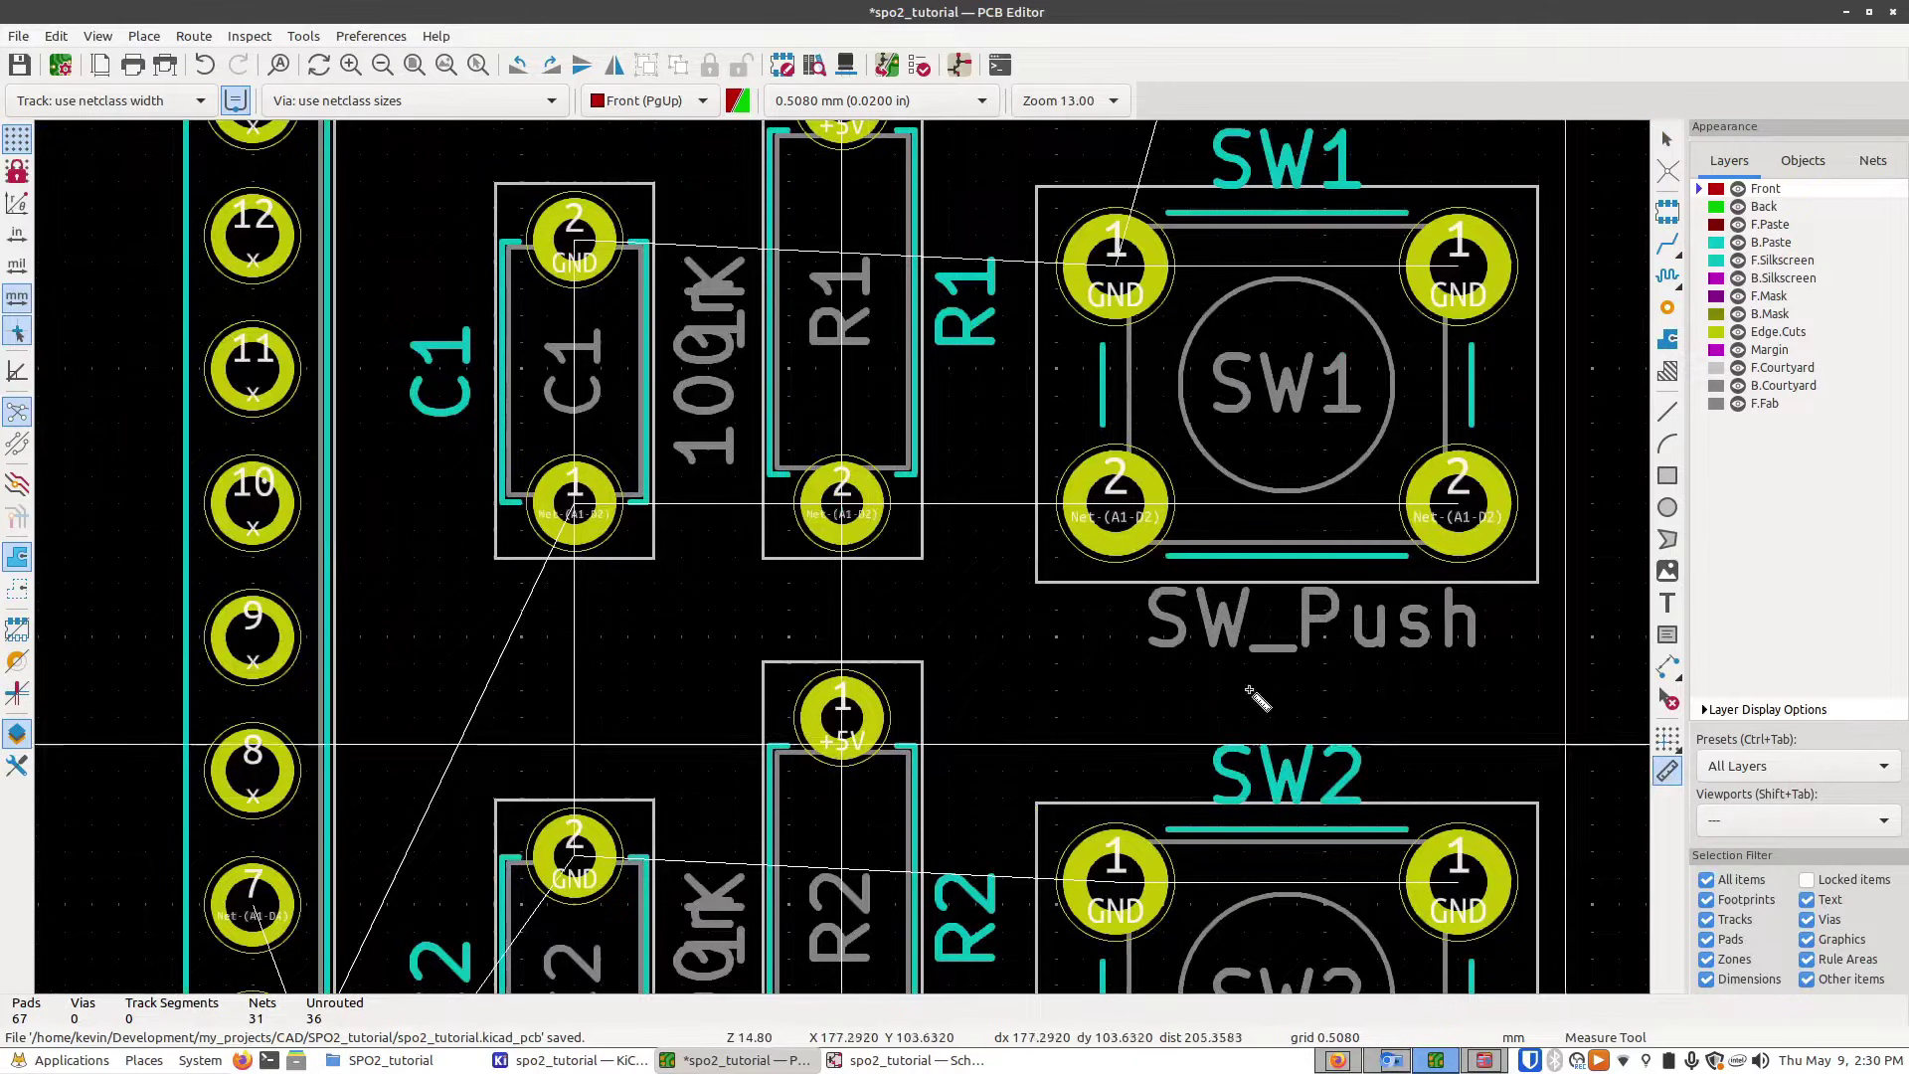
{"action": "left_click", "coordinate": [575, 497]}
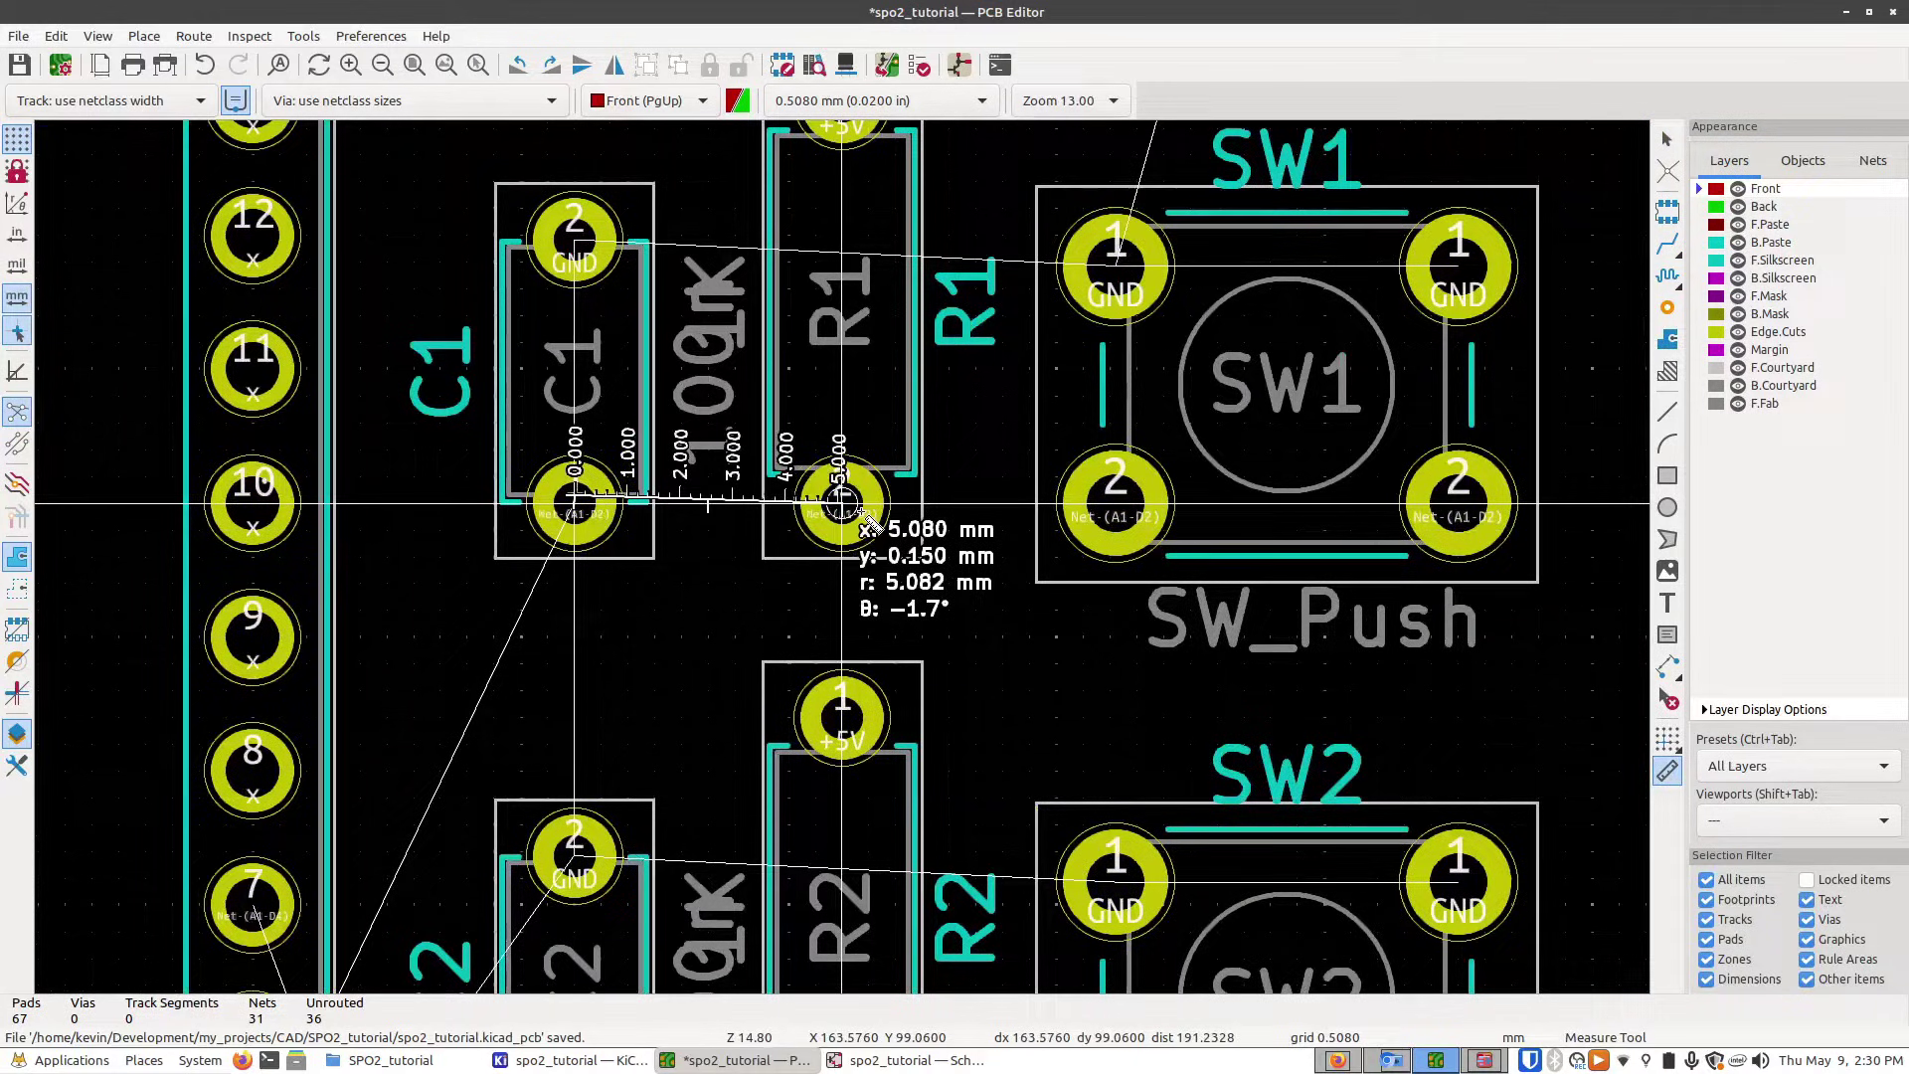
{"action": "right_click", "coordinate": [859, 511]}
{"action": "key", "text": "Escape"}
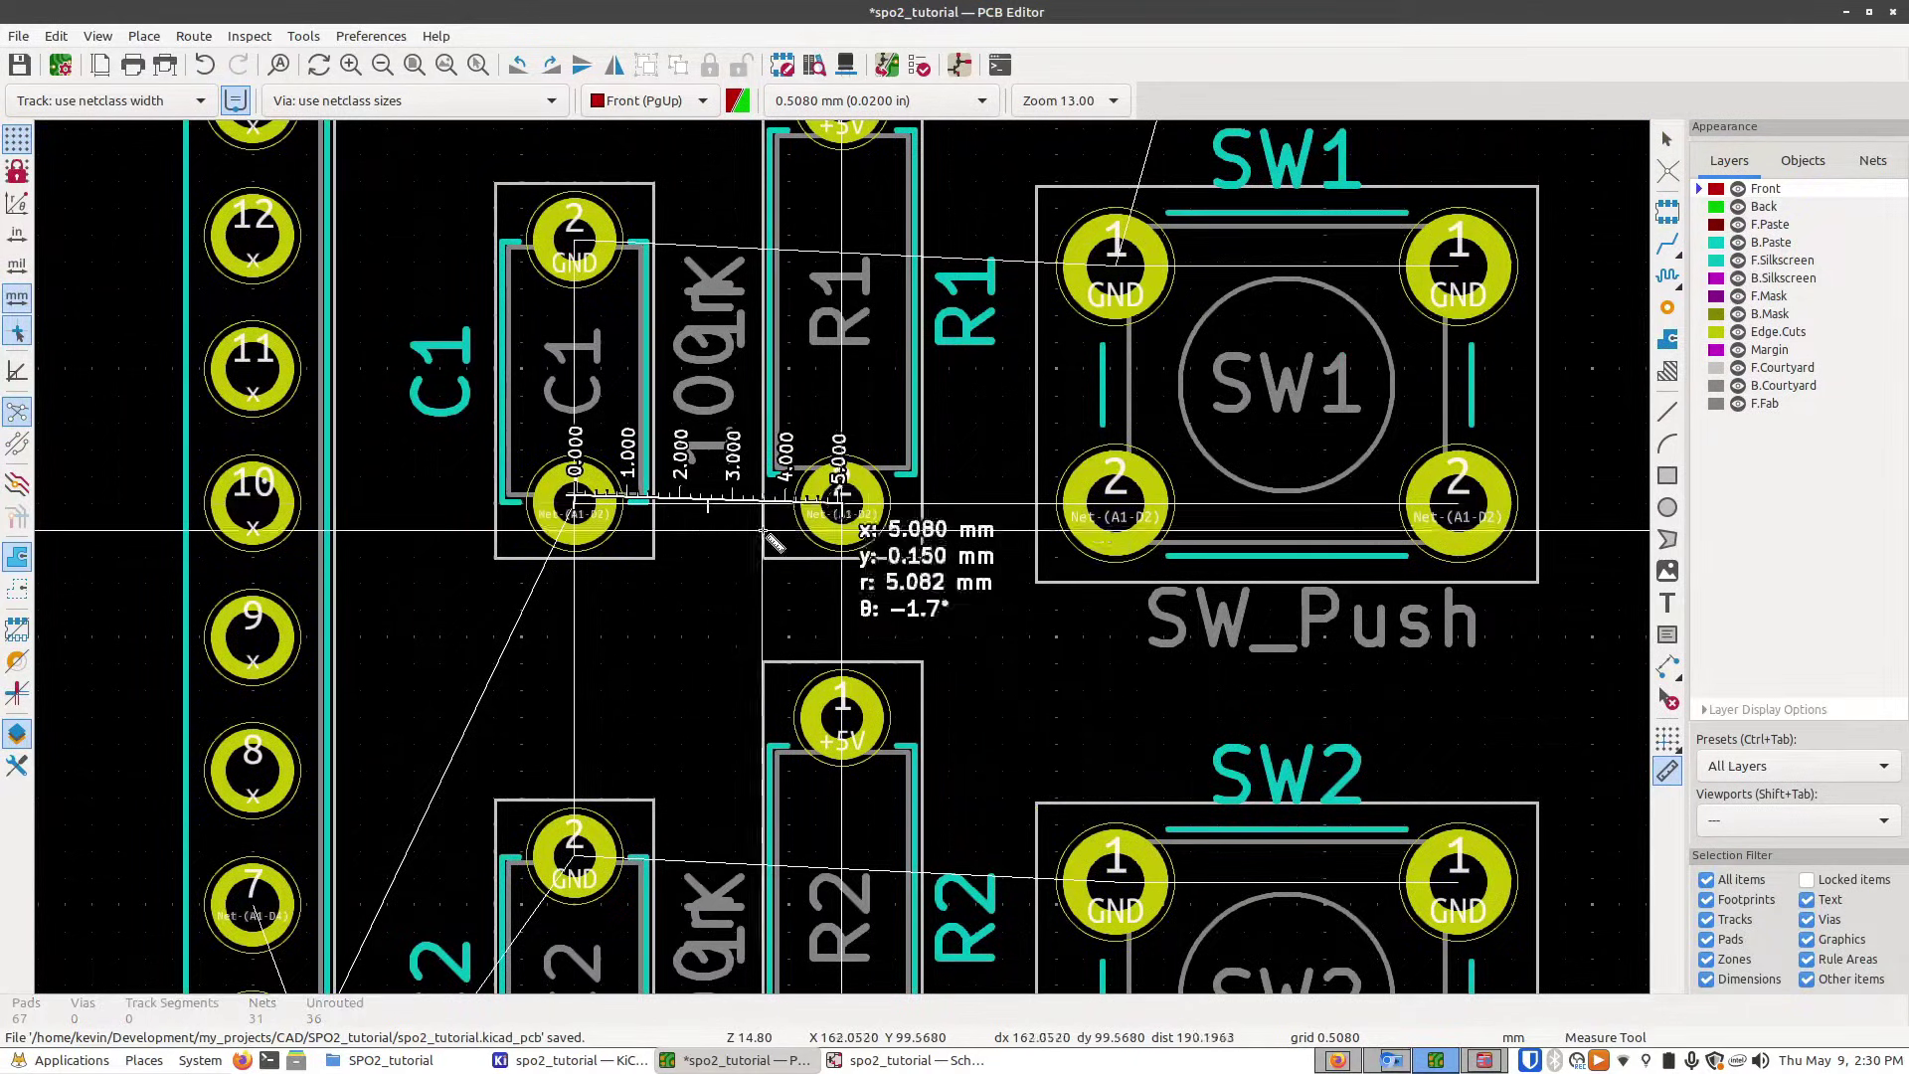
{"action": "key", "text": "Escape"}
- Move the MAX30102 module U1 slightly downward to widen its gap to the SSD1306 display U2
{"action": "key", "text": "Home"}
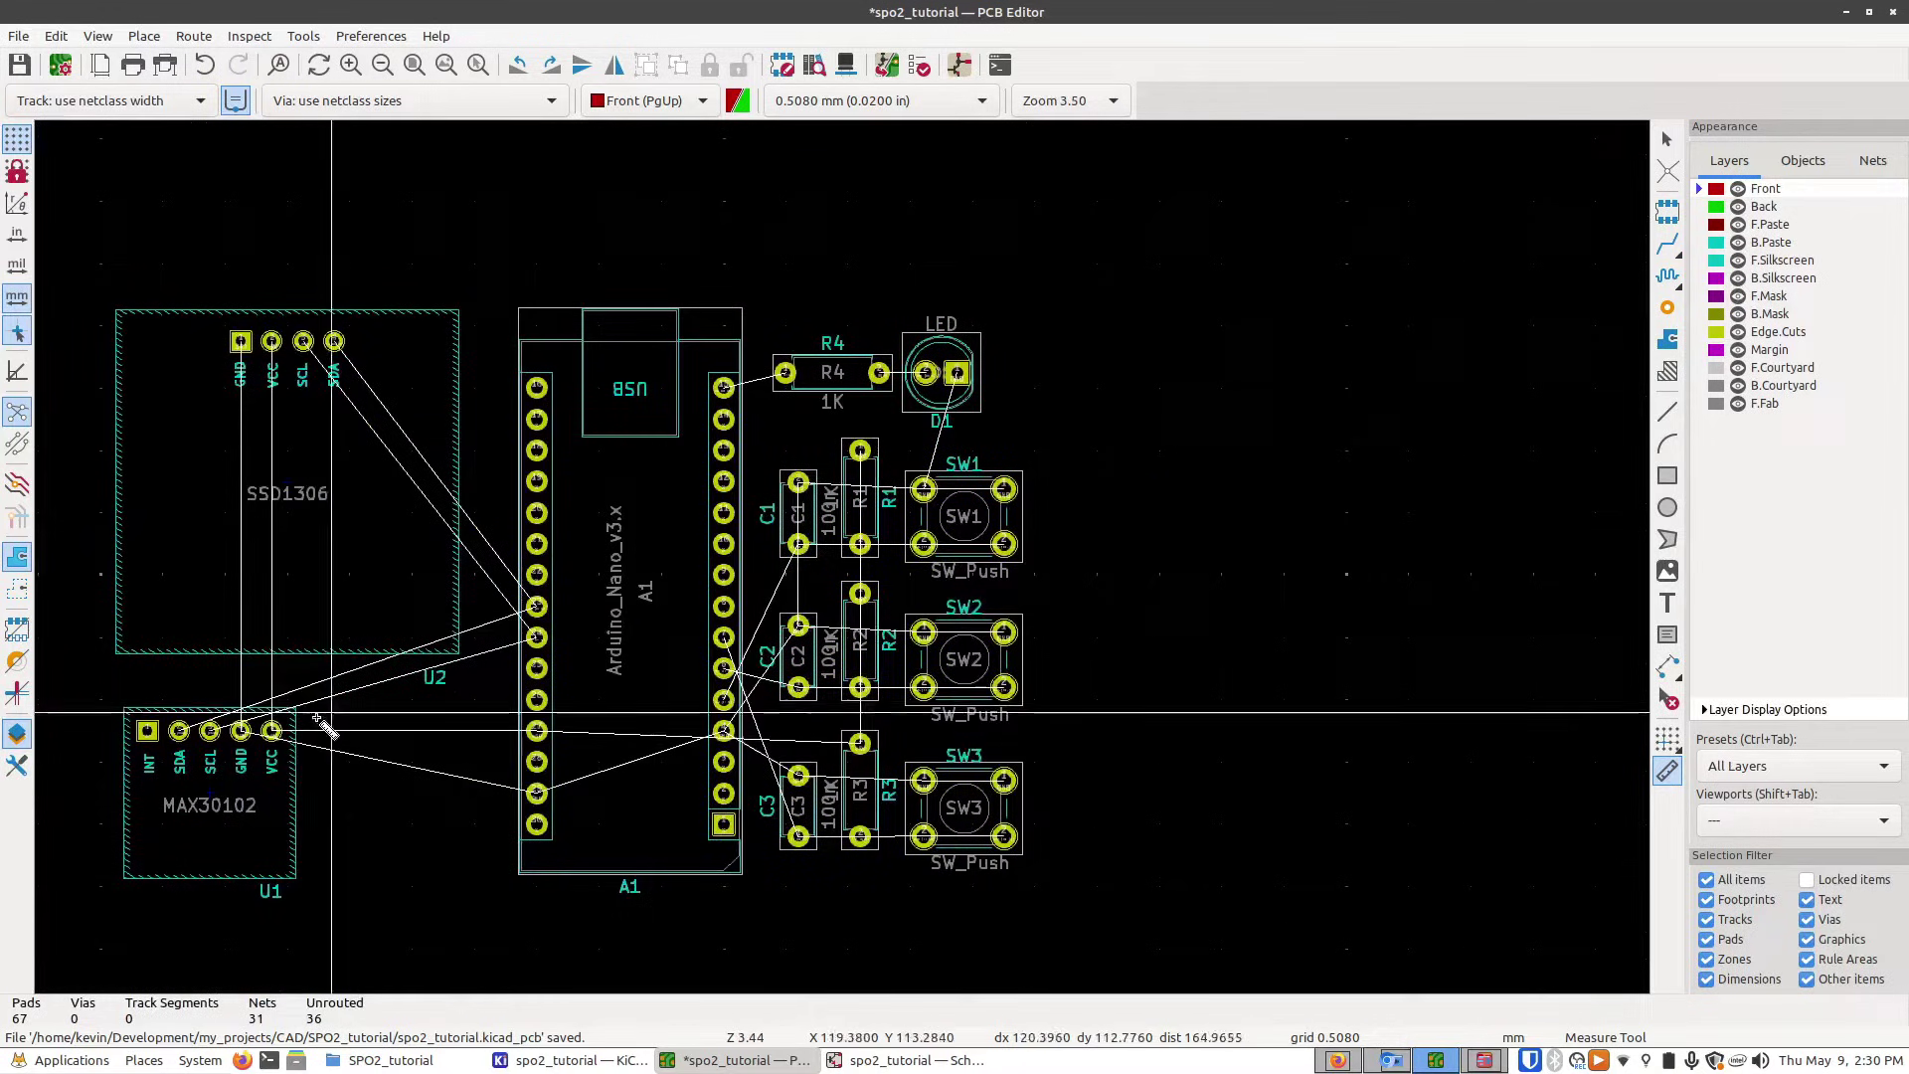
{"action": "scroll", "coordinate": [269, 736], "scroll_direction": "up", "scroll_amount": 4}
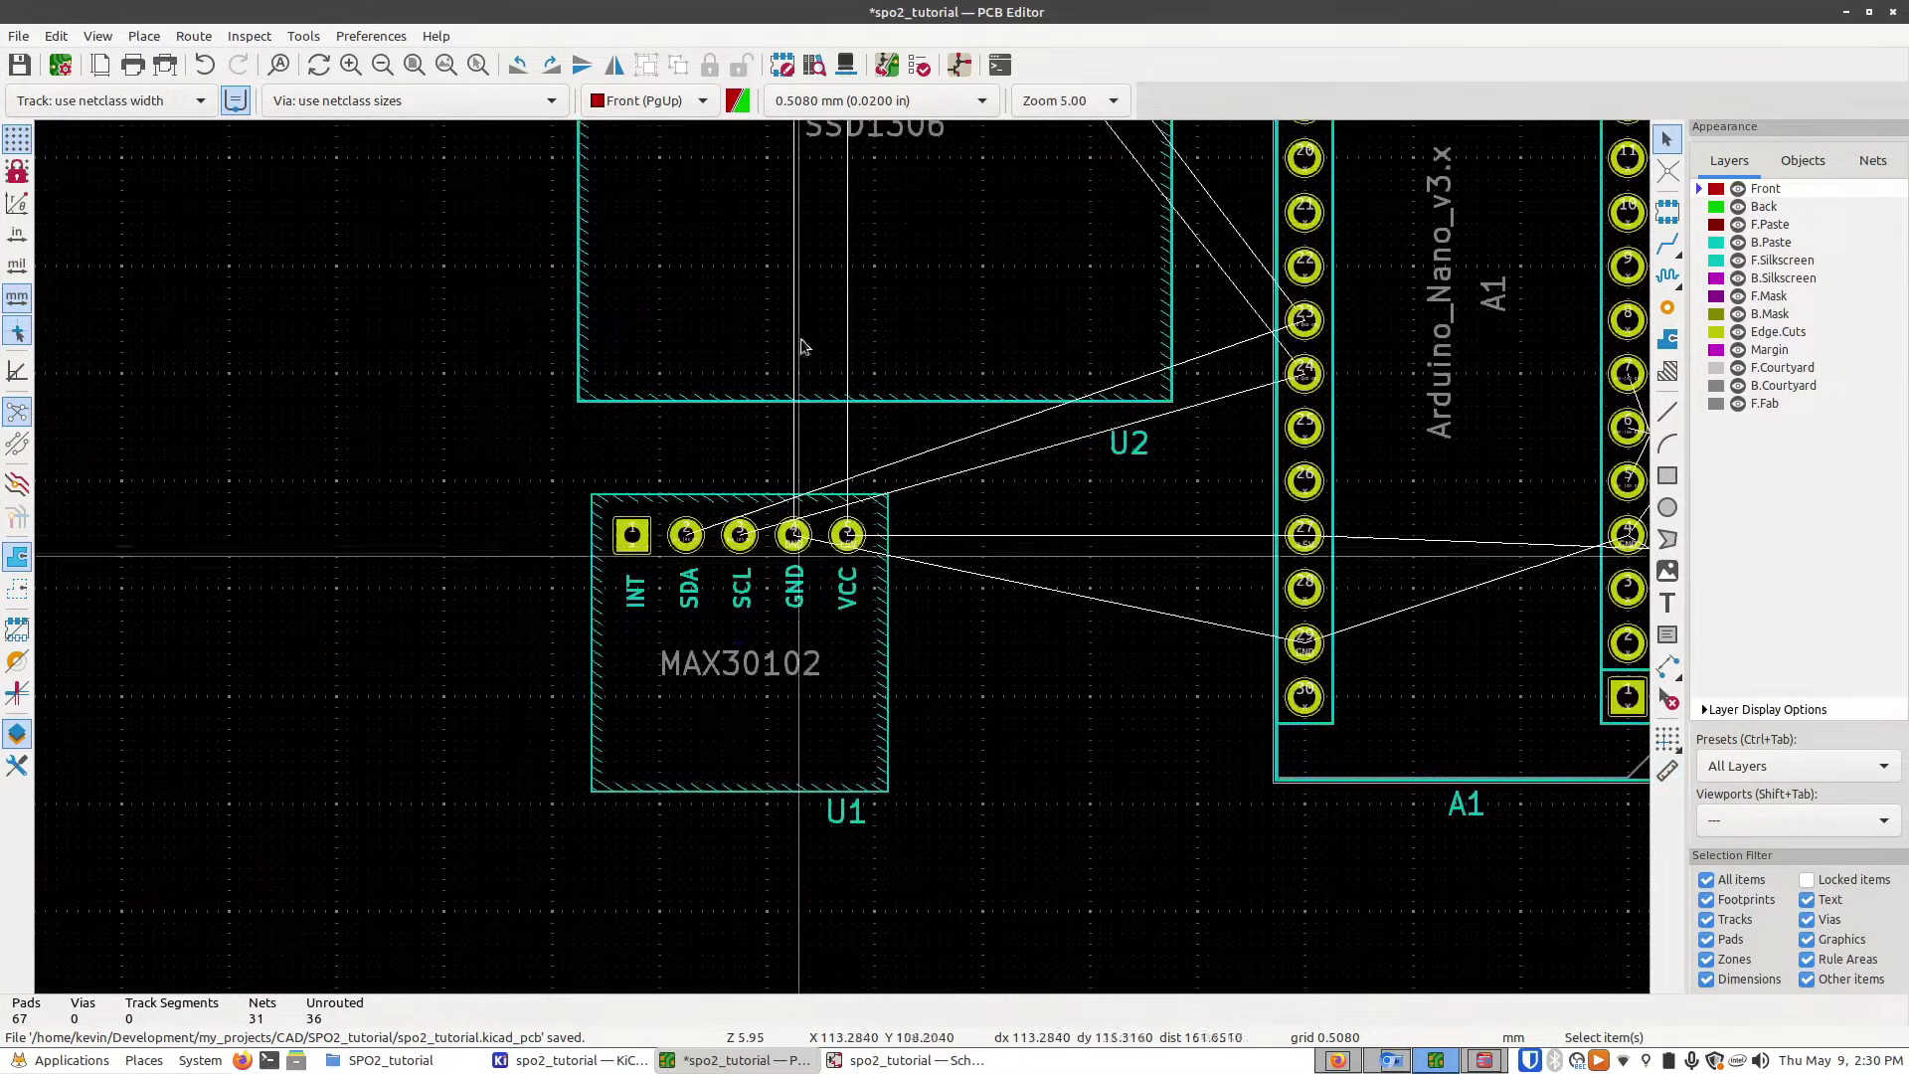
{"action": "scroll", "coordinate": [860, 345], "scroll_direction": "down", "scroll_amount": 2}
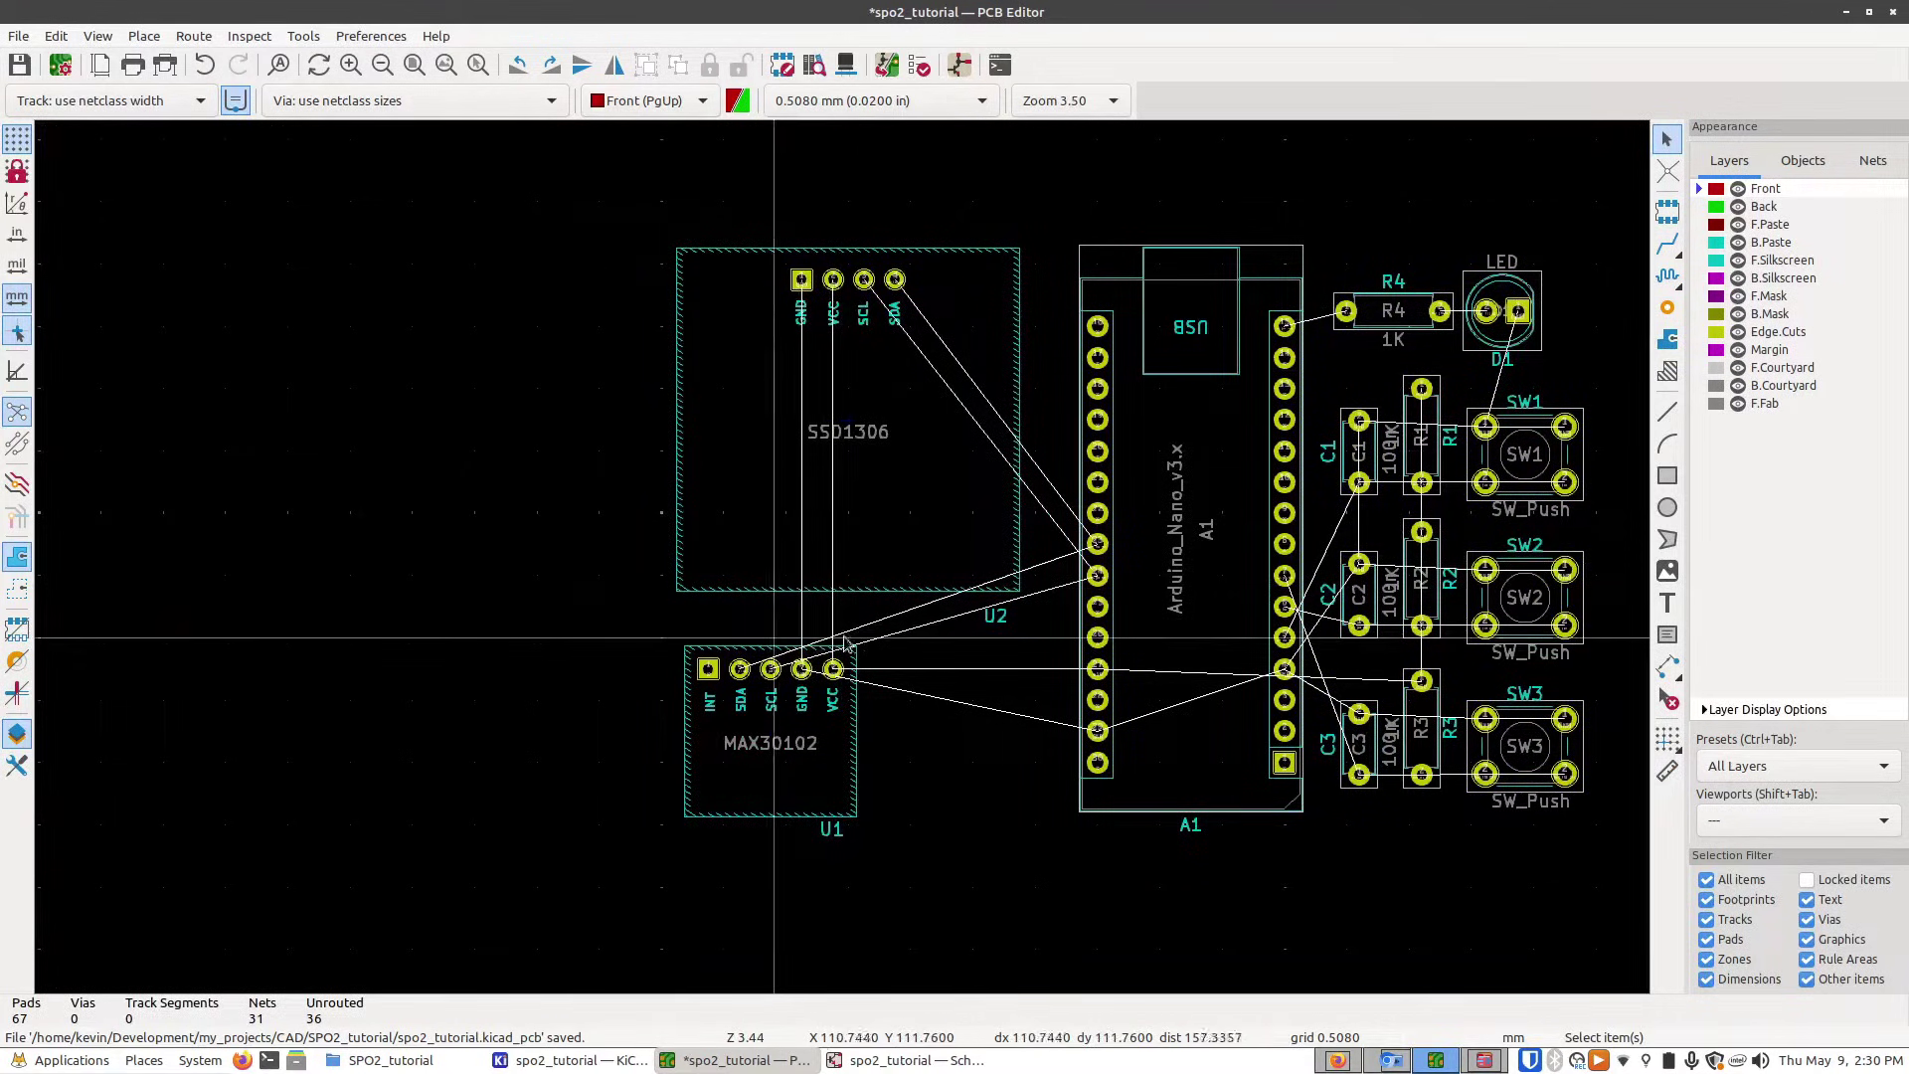
{"action": "left_click", "coordinate": [844, 707]}
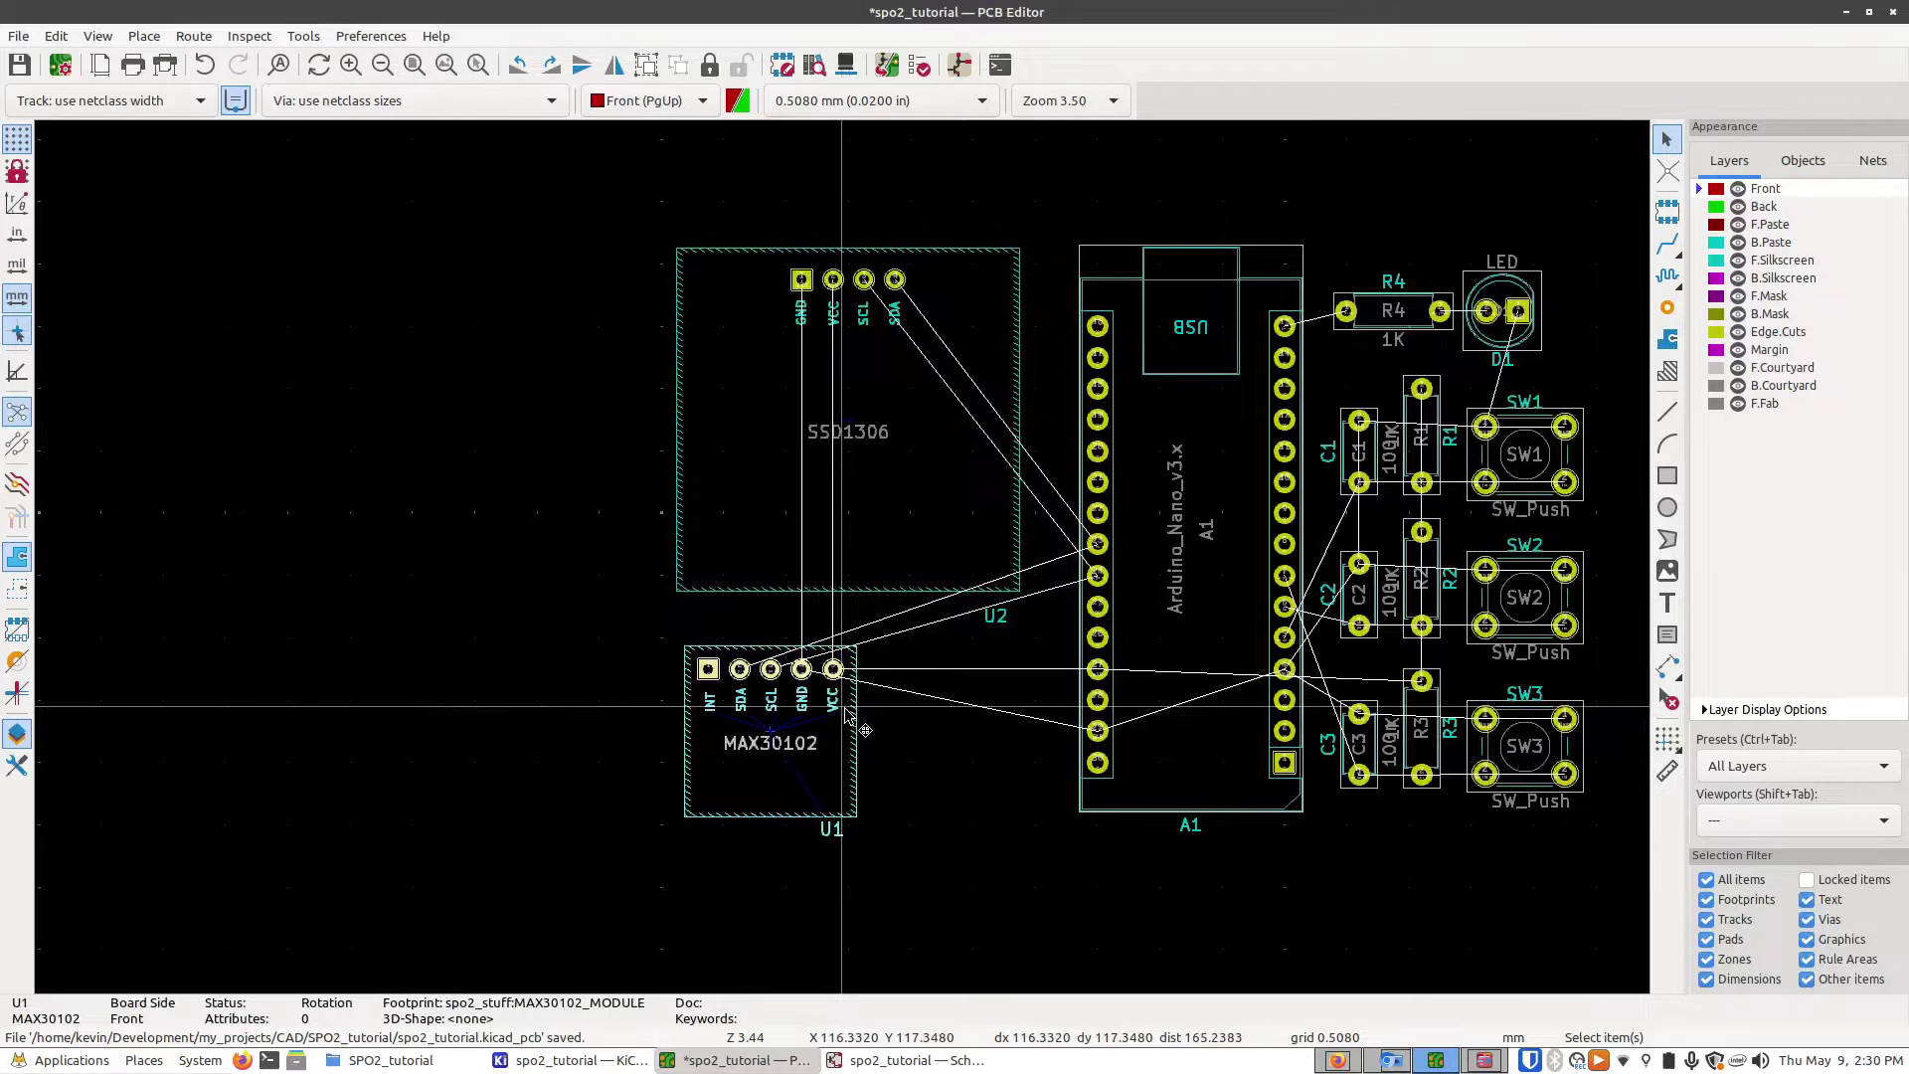
{"action": "key", "text": "m"}
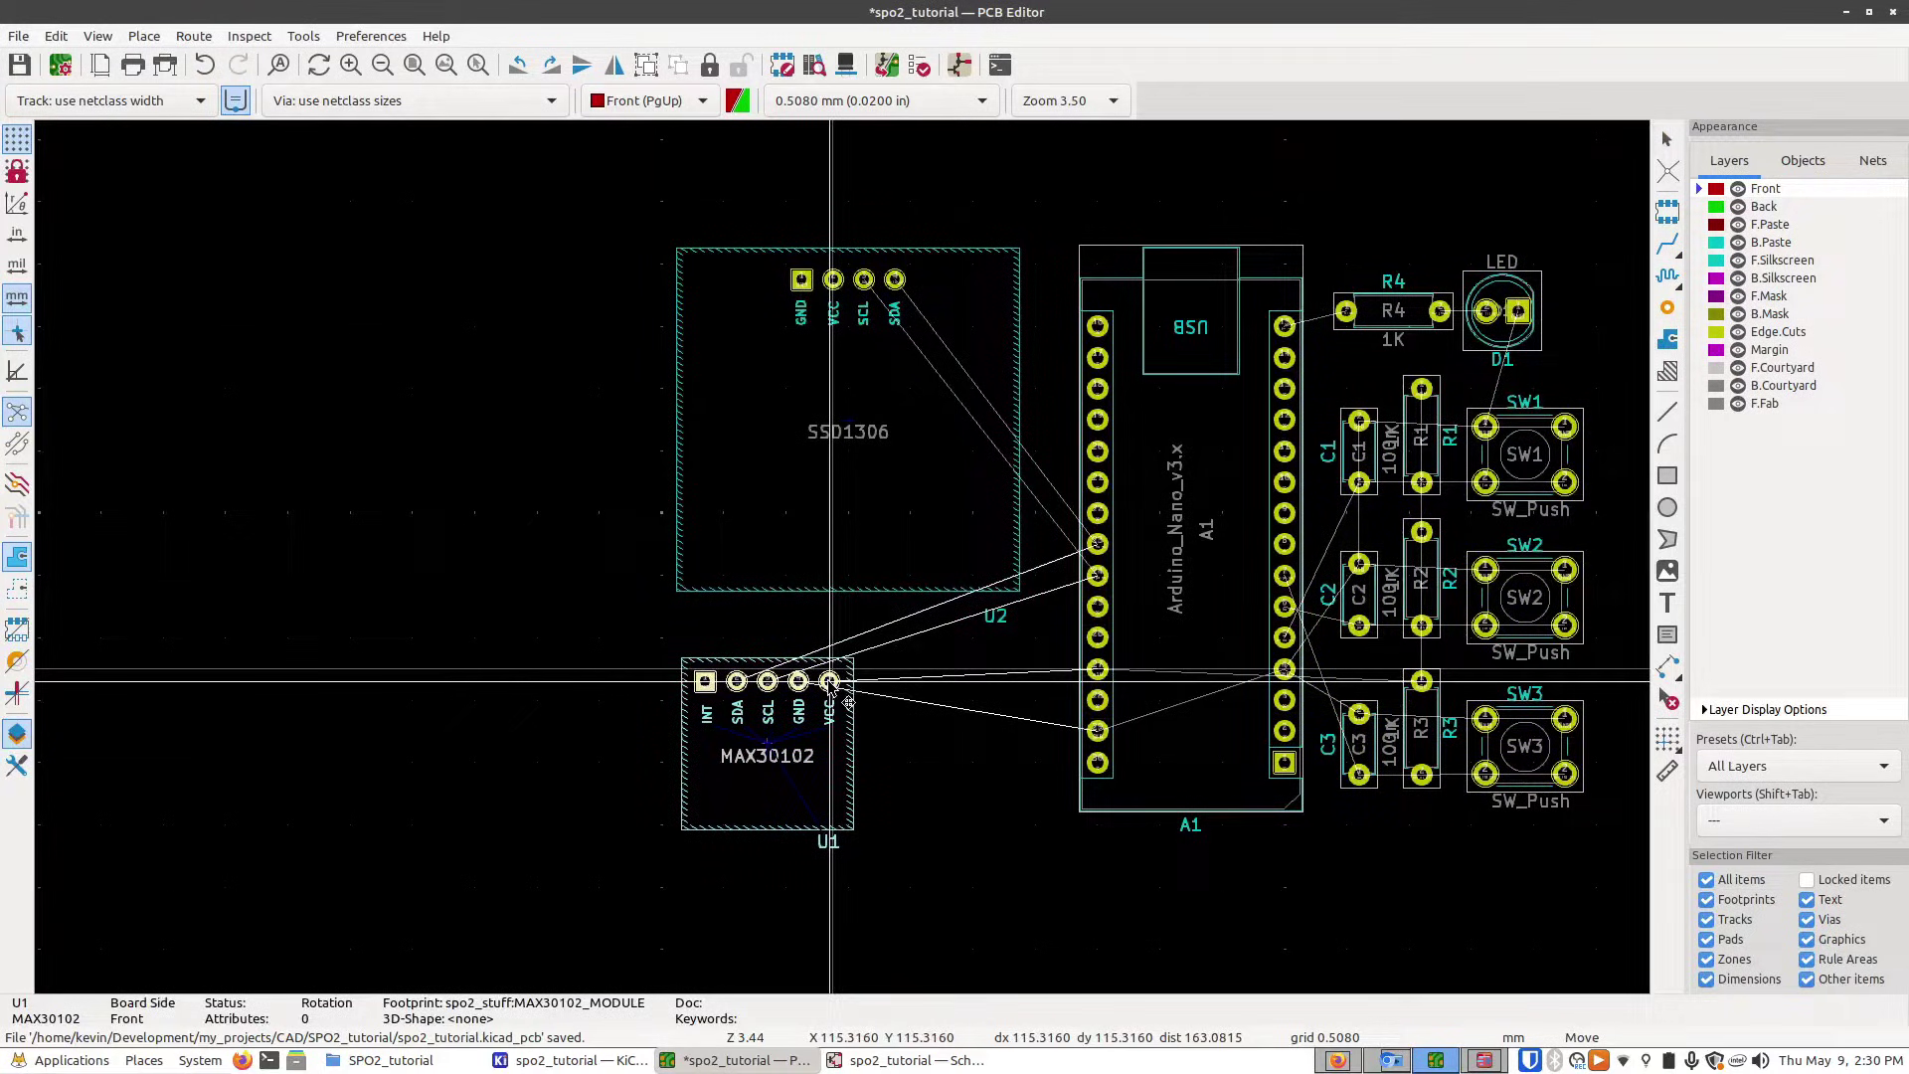
{"action": "left_click", "coordinate": [850, 701]}
{"action": "left_click", "coordinate": [892, 716]}
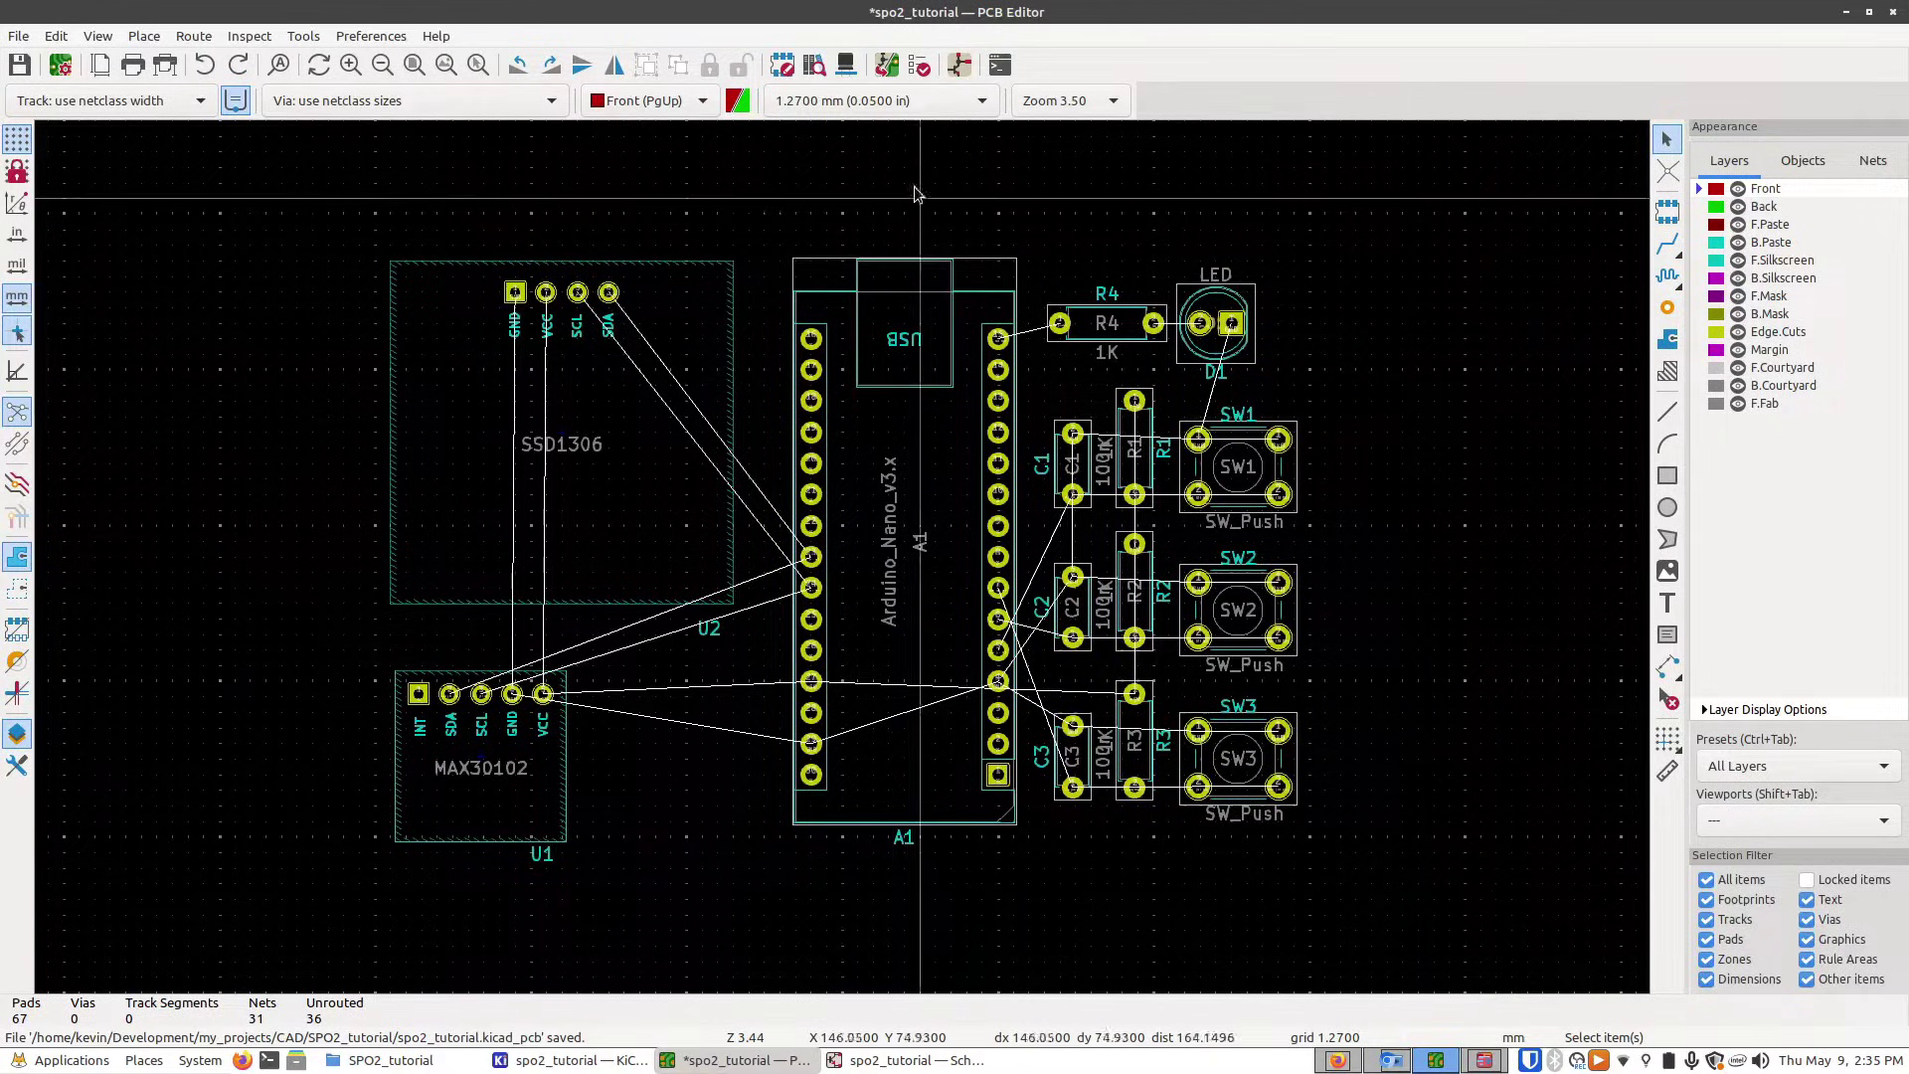
- On a 1.0000 mm grid, draw a closed rectangular board outline of about 76 × 50 mm on Edge.Cuts around all footprints
{"action": "left_click", "coordinate": [854, 104]}
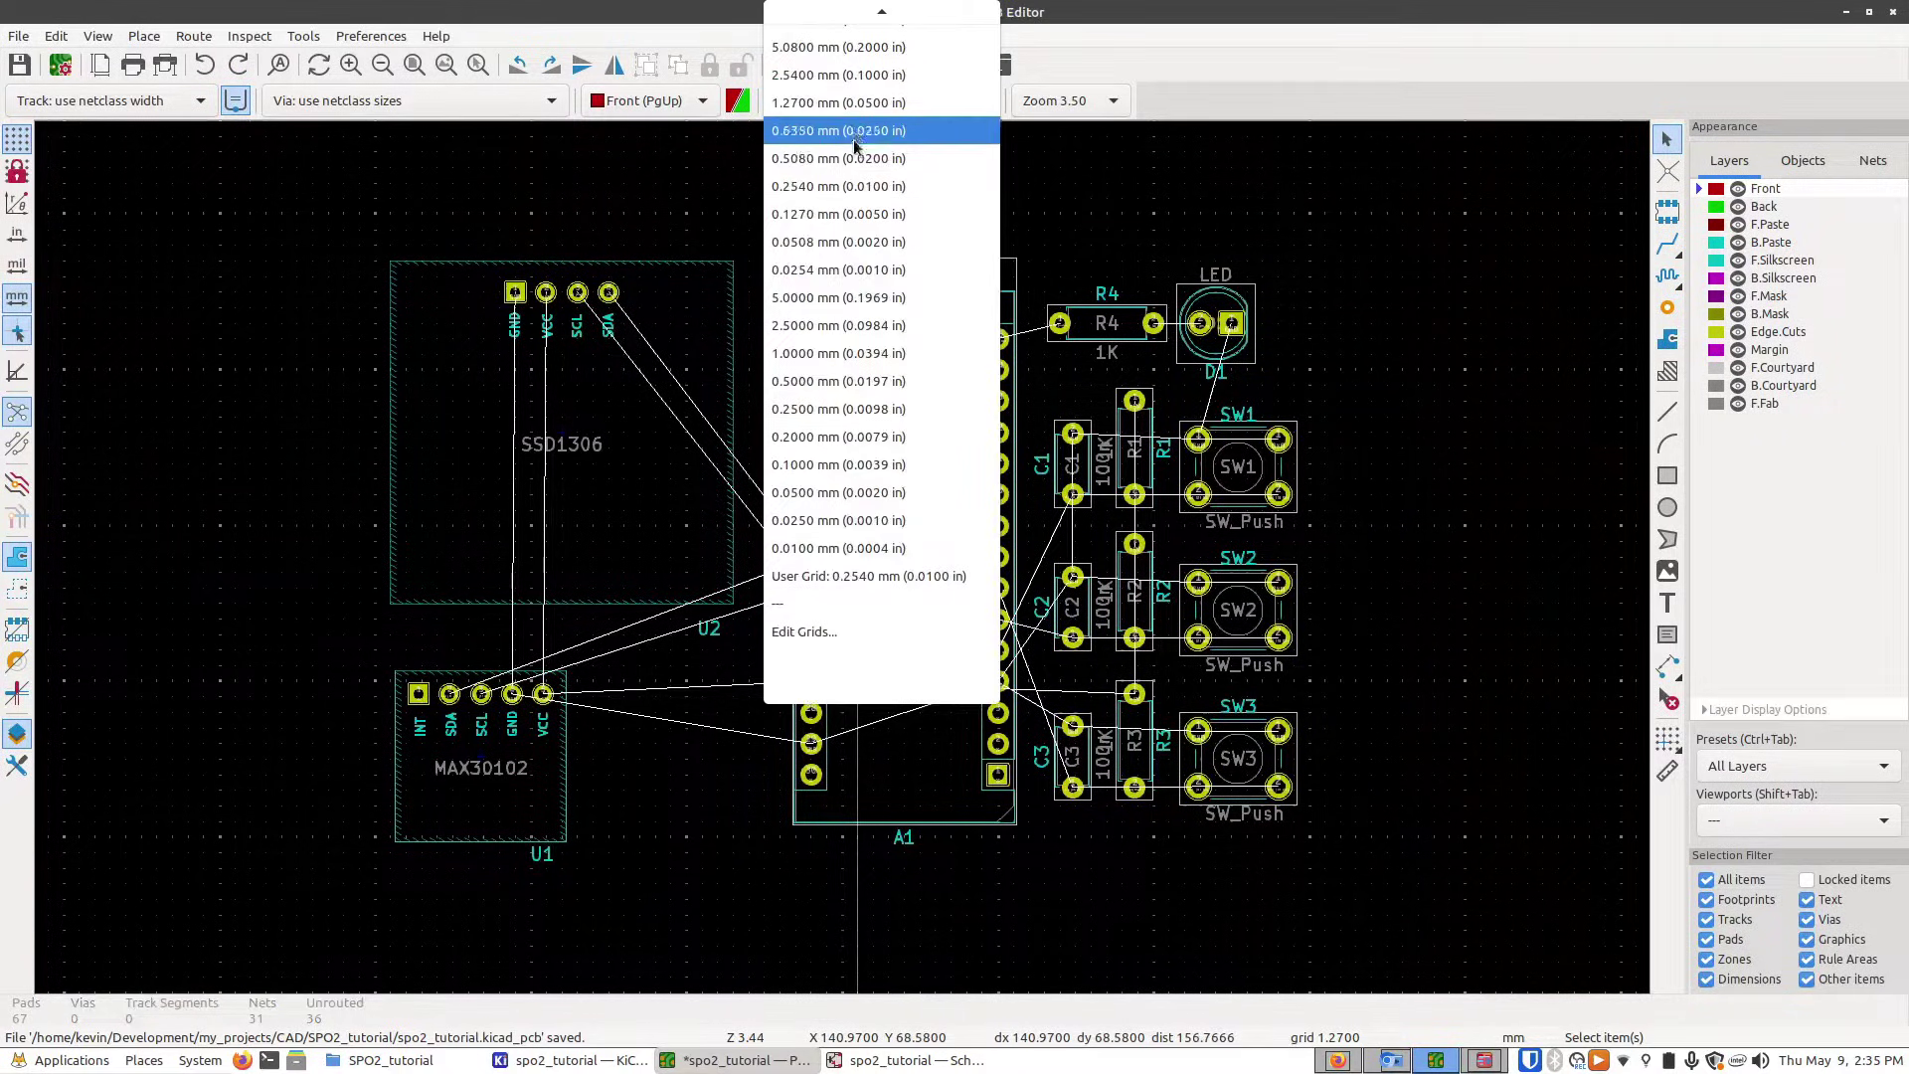
{"action": "left_click", "coordinate": [843, 355]}
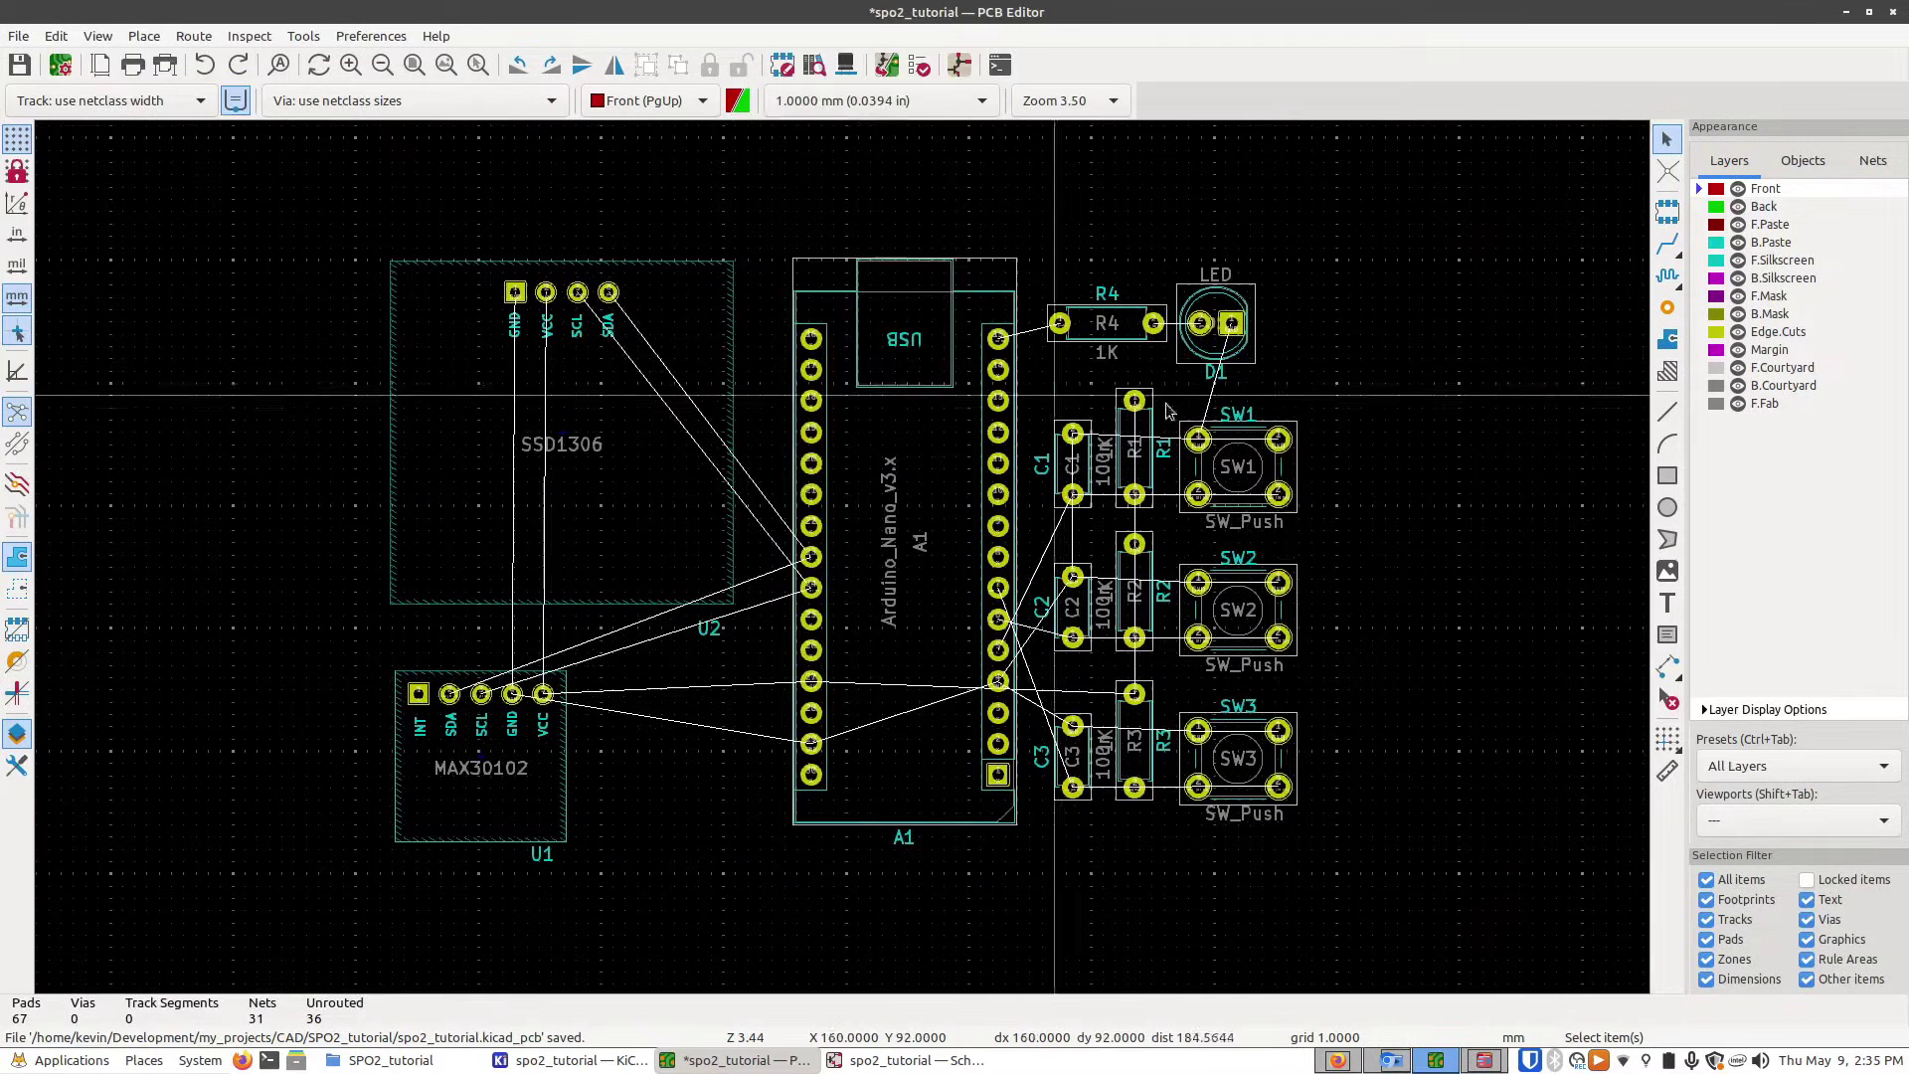
{"action": "left_click", "coordinate": [1670, 411]}
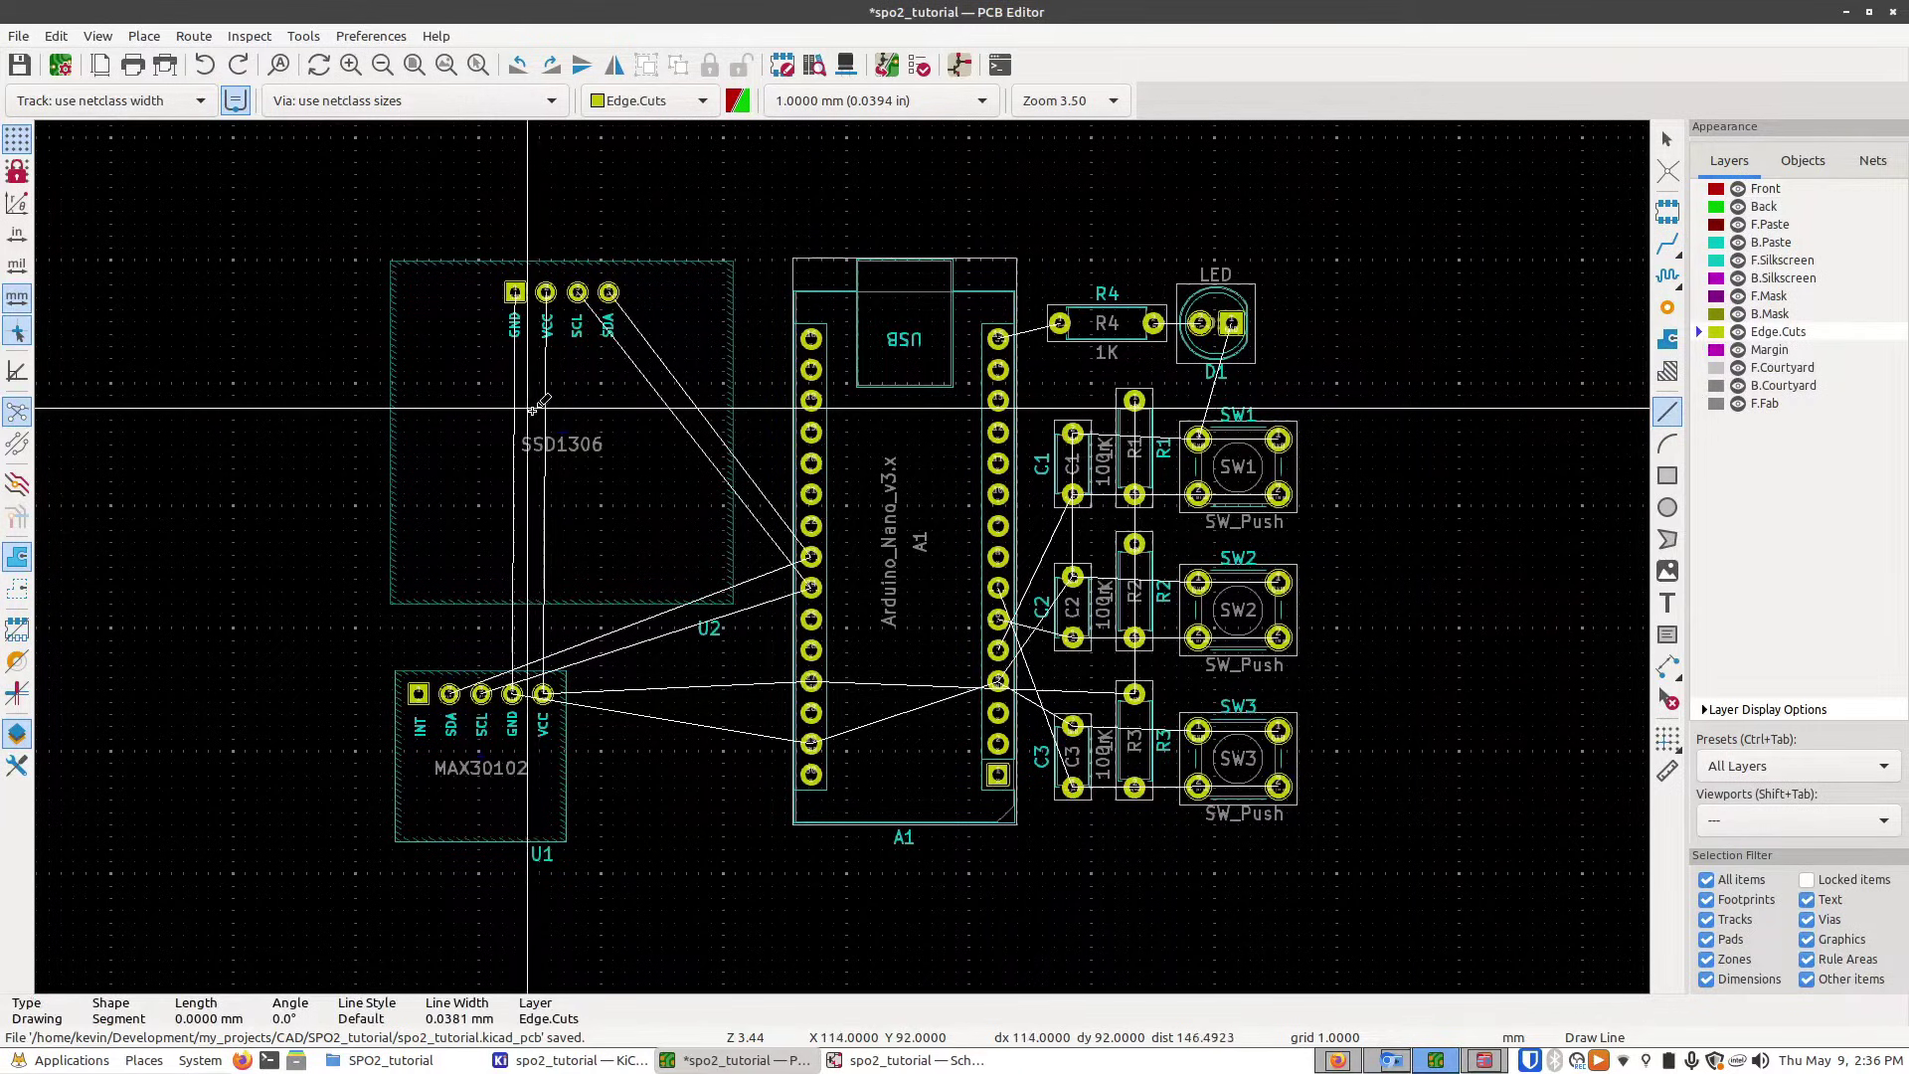
{"action": "left_click", "coordinate": [393, 283]}
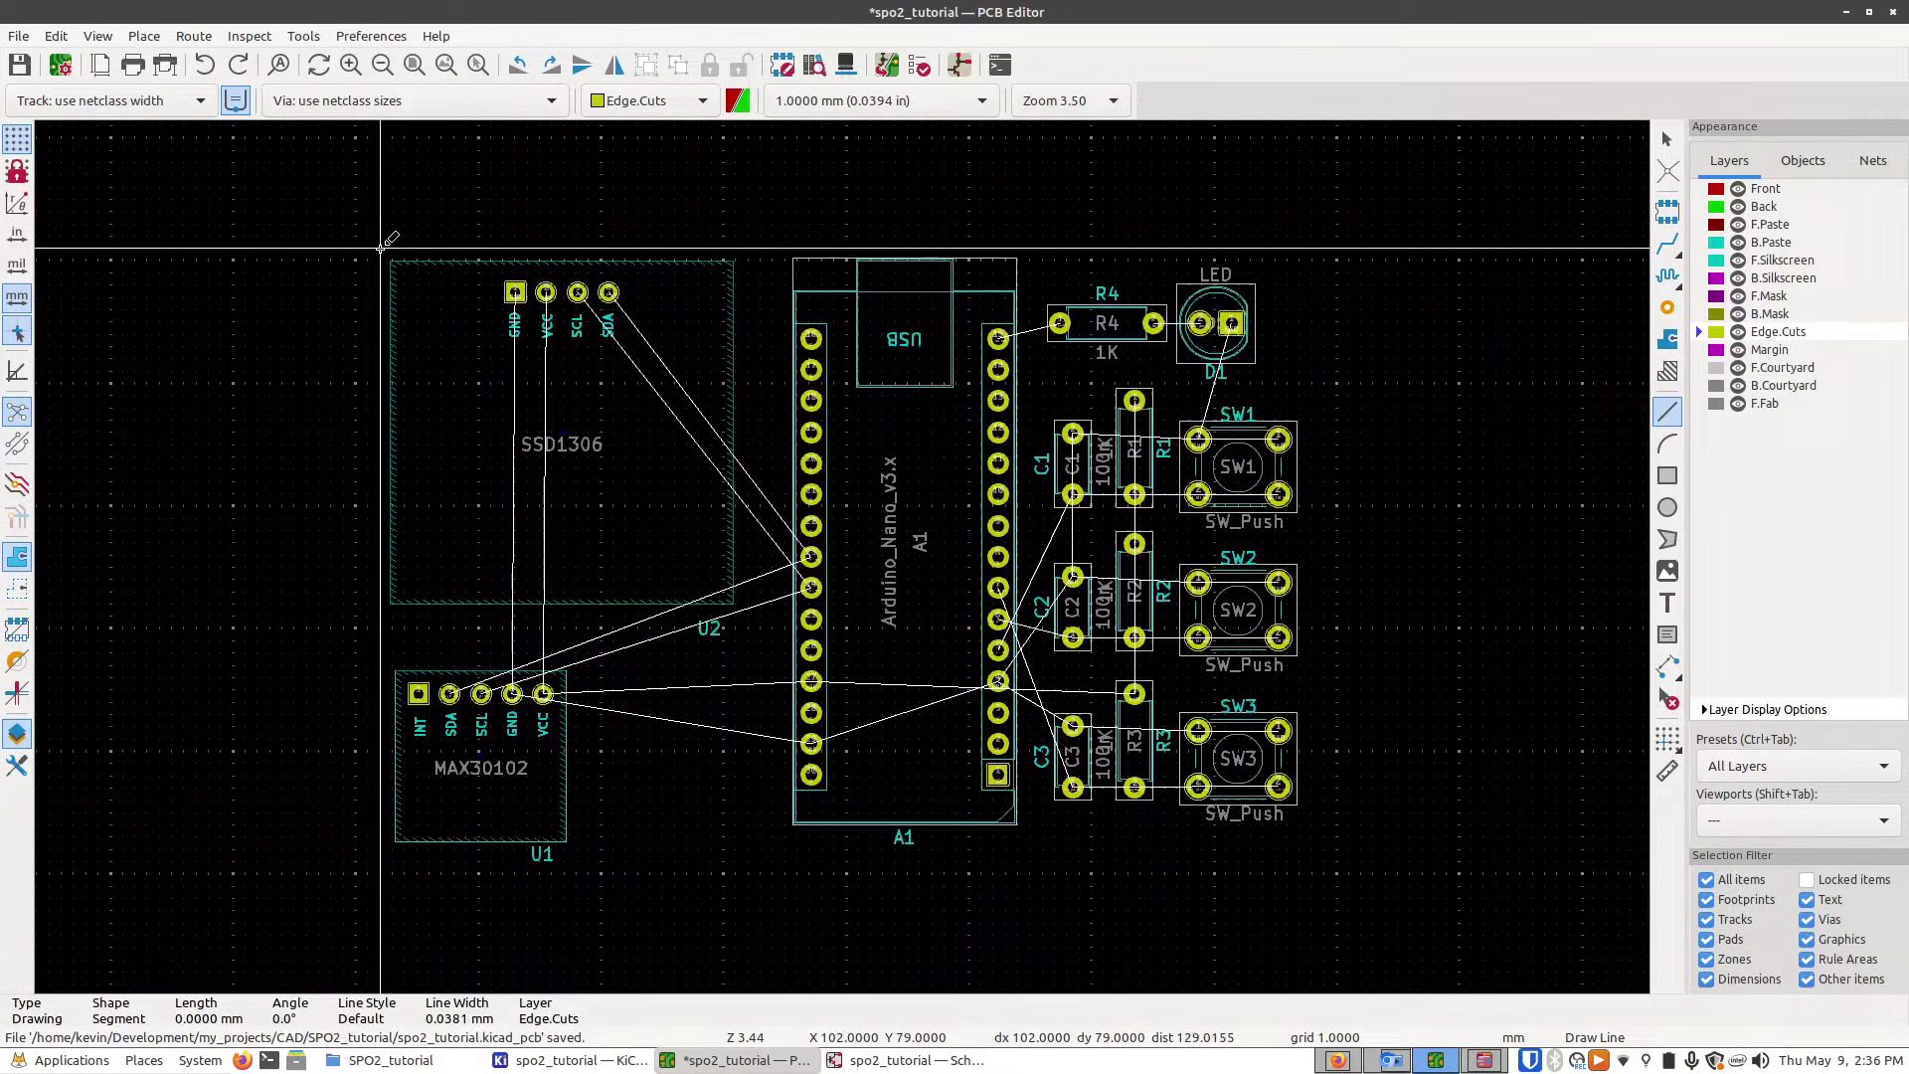
{"action": "left_click", "coordinate": [380, 247]}
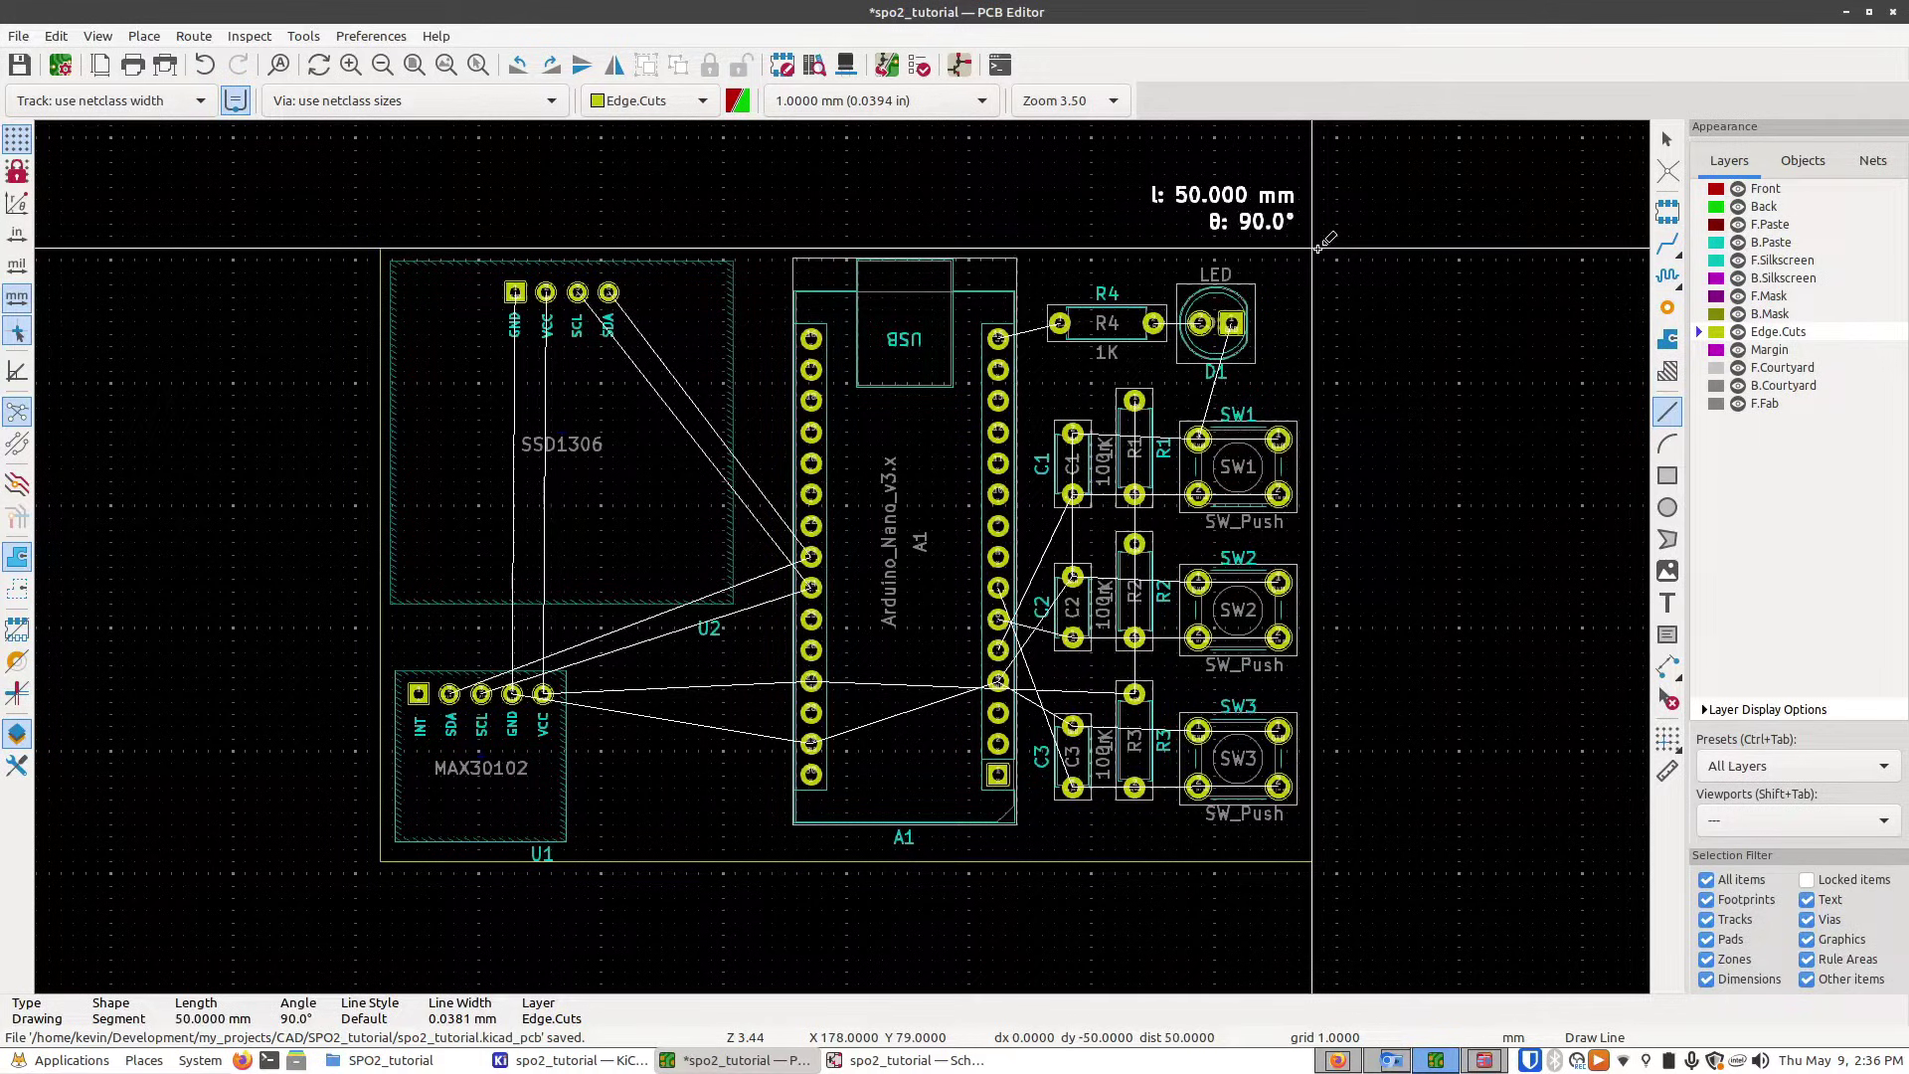
{"action": "left_click", "coordinate": [1314, 247]}
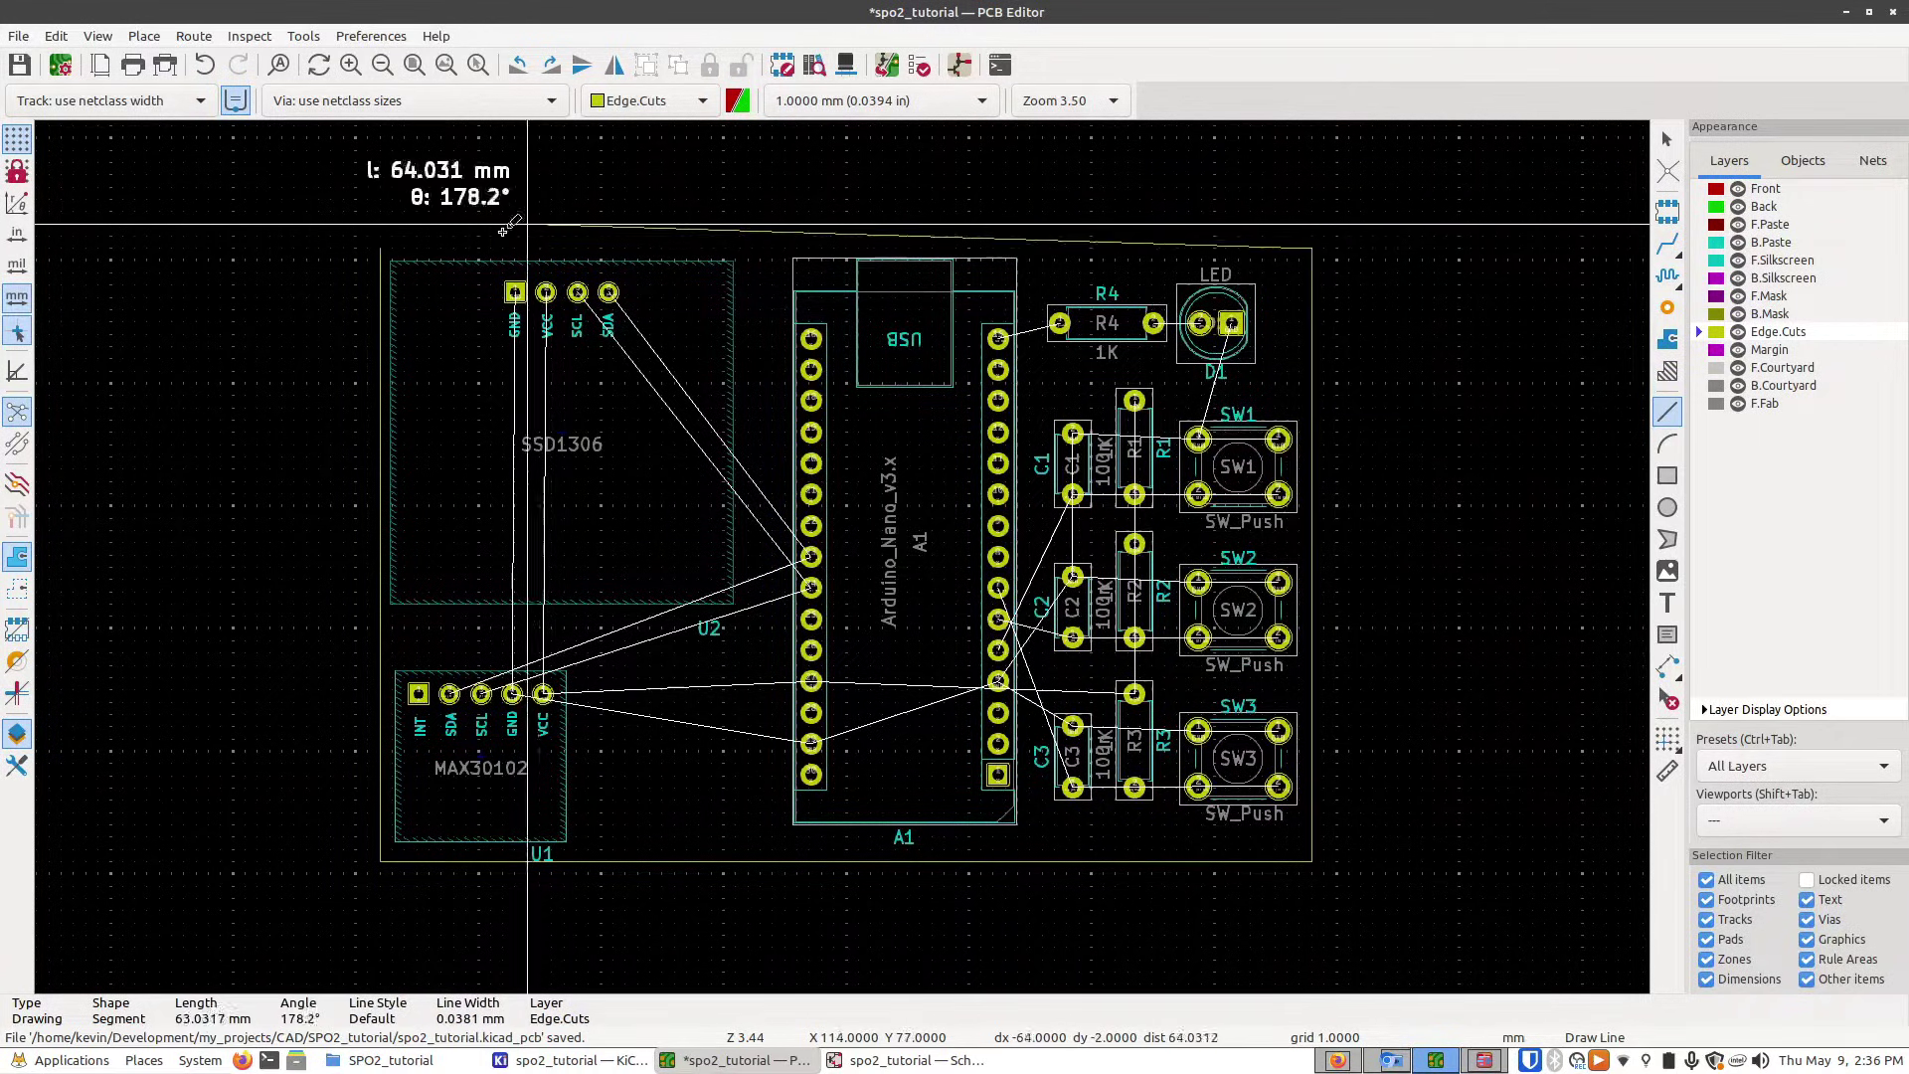
{"action": "left_click", "coordinate": [380, 248]}
{"action": "key", "text": "Escape"}
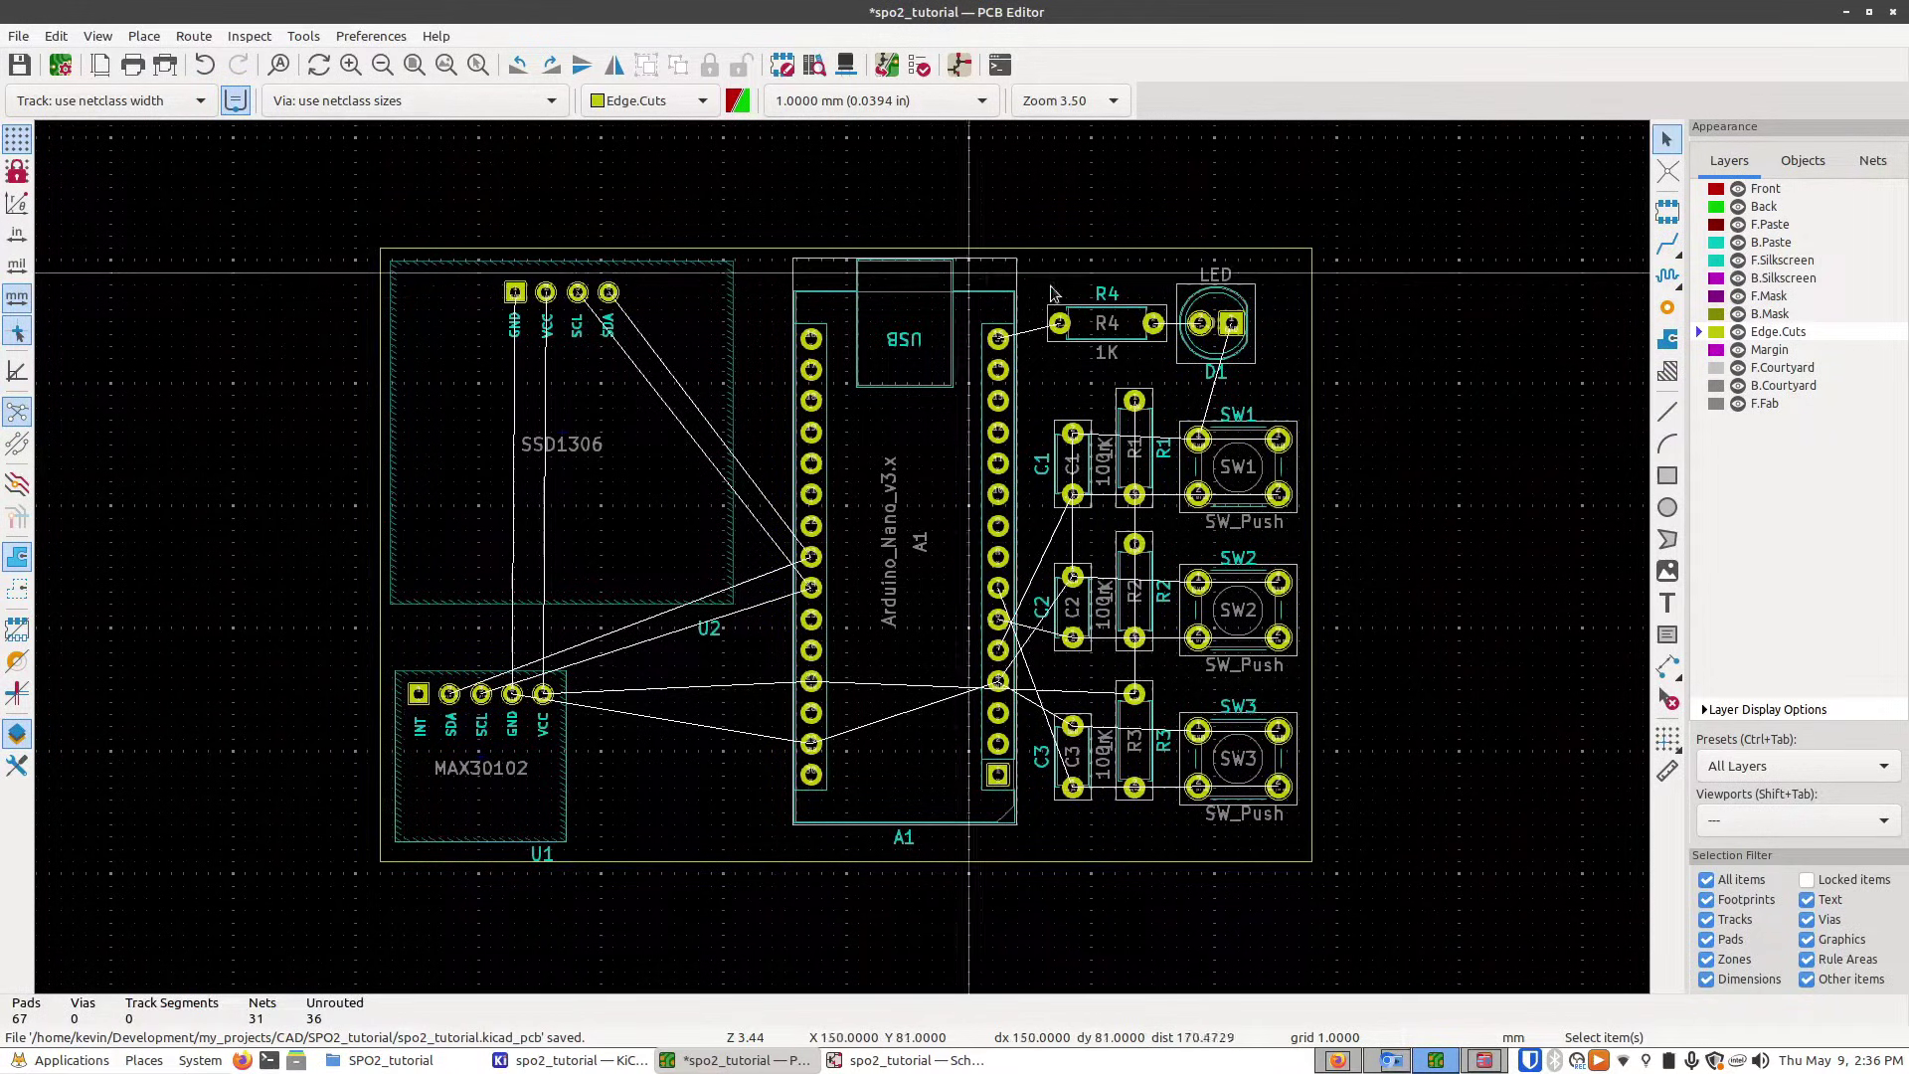
- Inspect the outlined board with its components in the 3D viewer, and return to the board layout
{"action": "key", "text": "alt+3"}
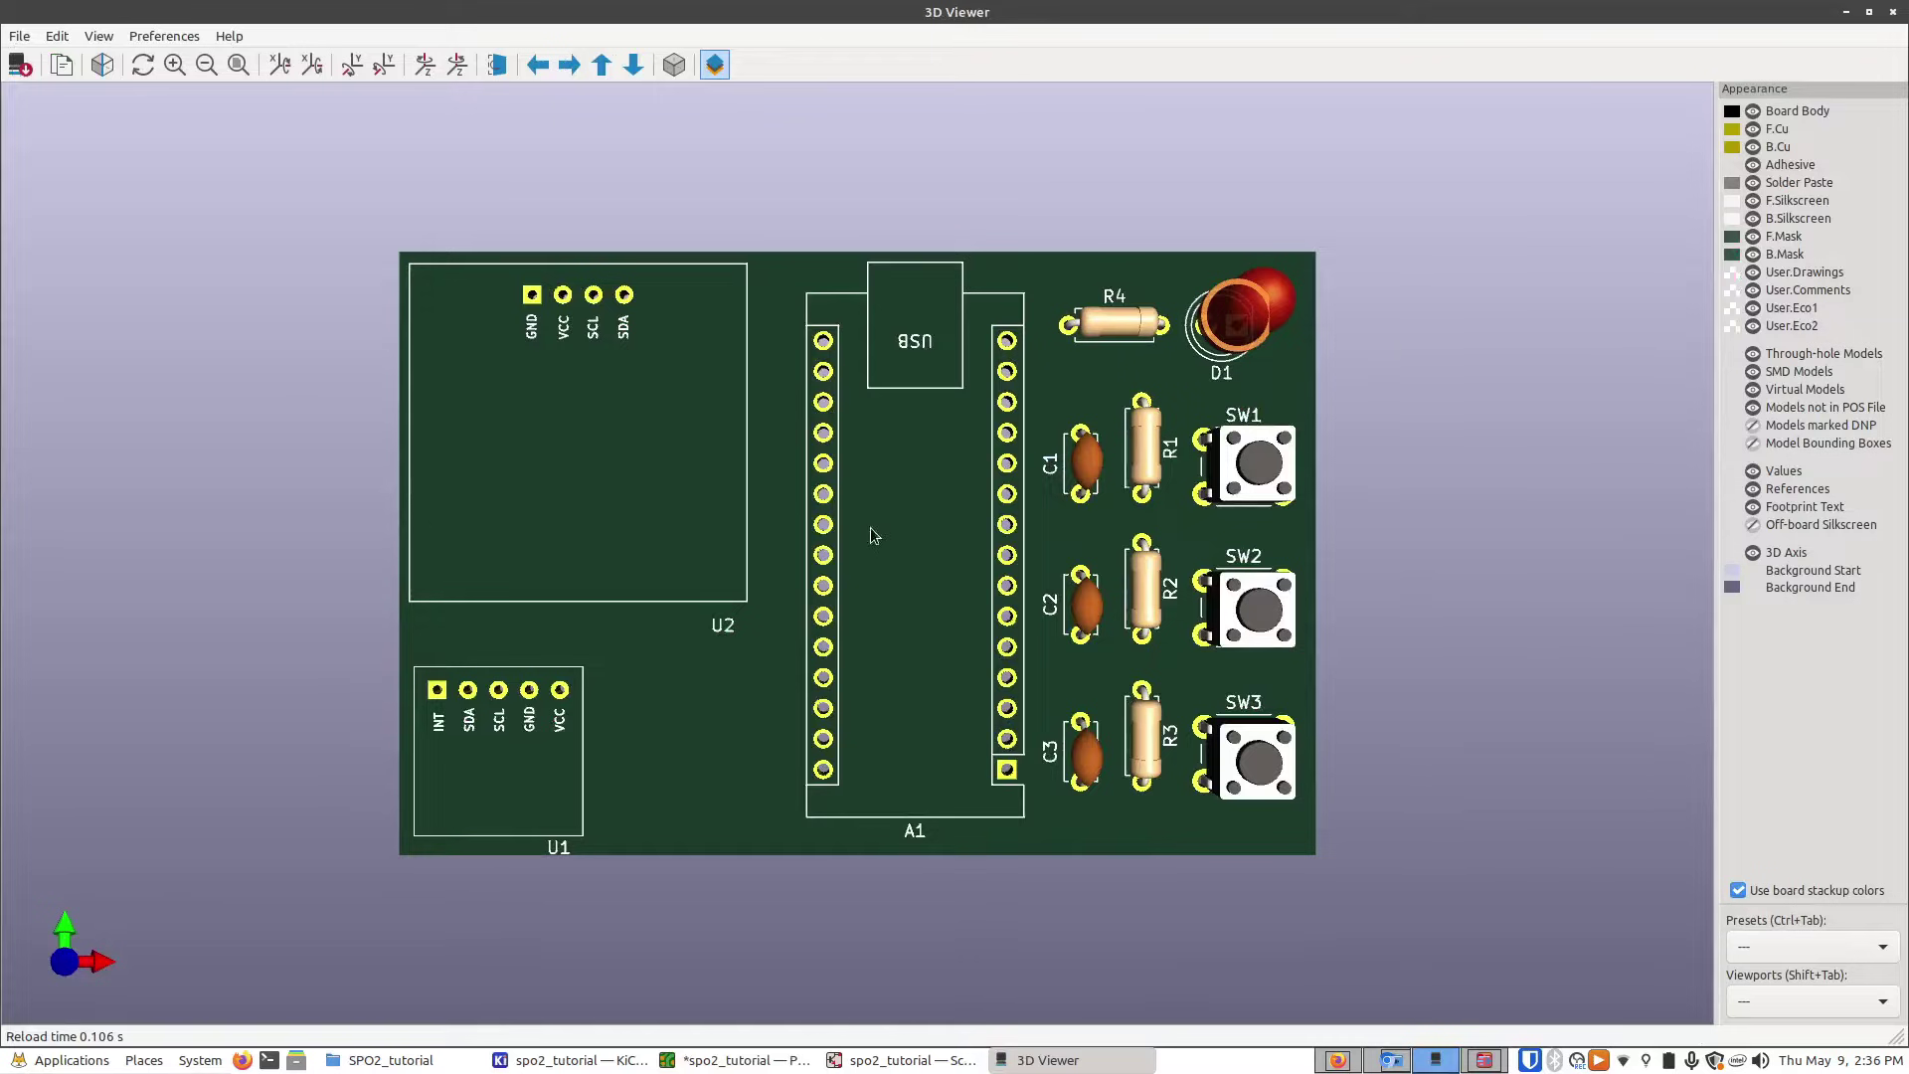
{"action": "left_click_drag", "start_coordinate": [870, 533], "coordinate": [947, 532]}
{"action": "key", "text": "alt+F4"}
- Measure the width and height of the board outline
{"action": "key", "text": "ctrl+shift+m"}
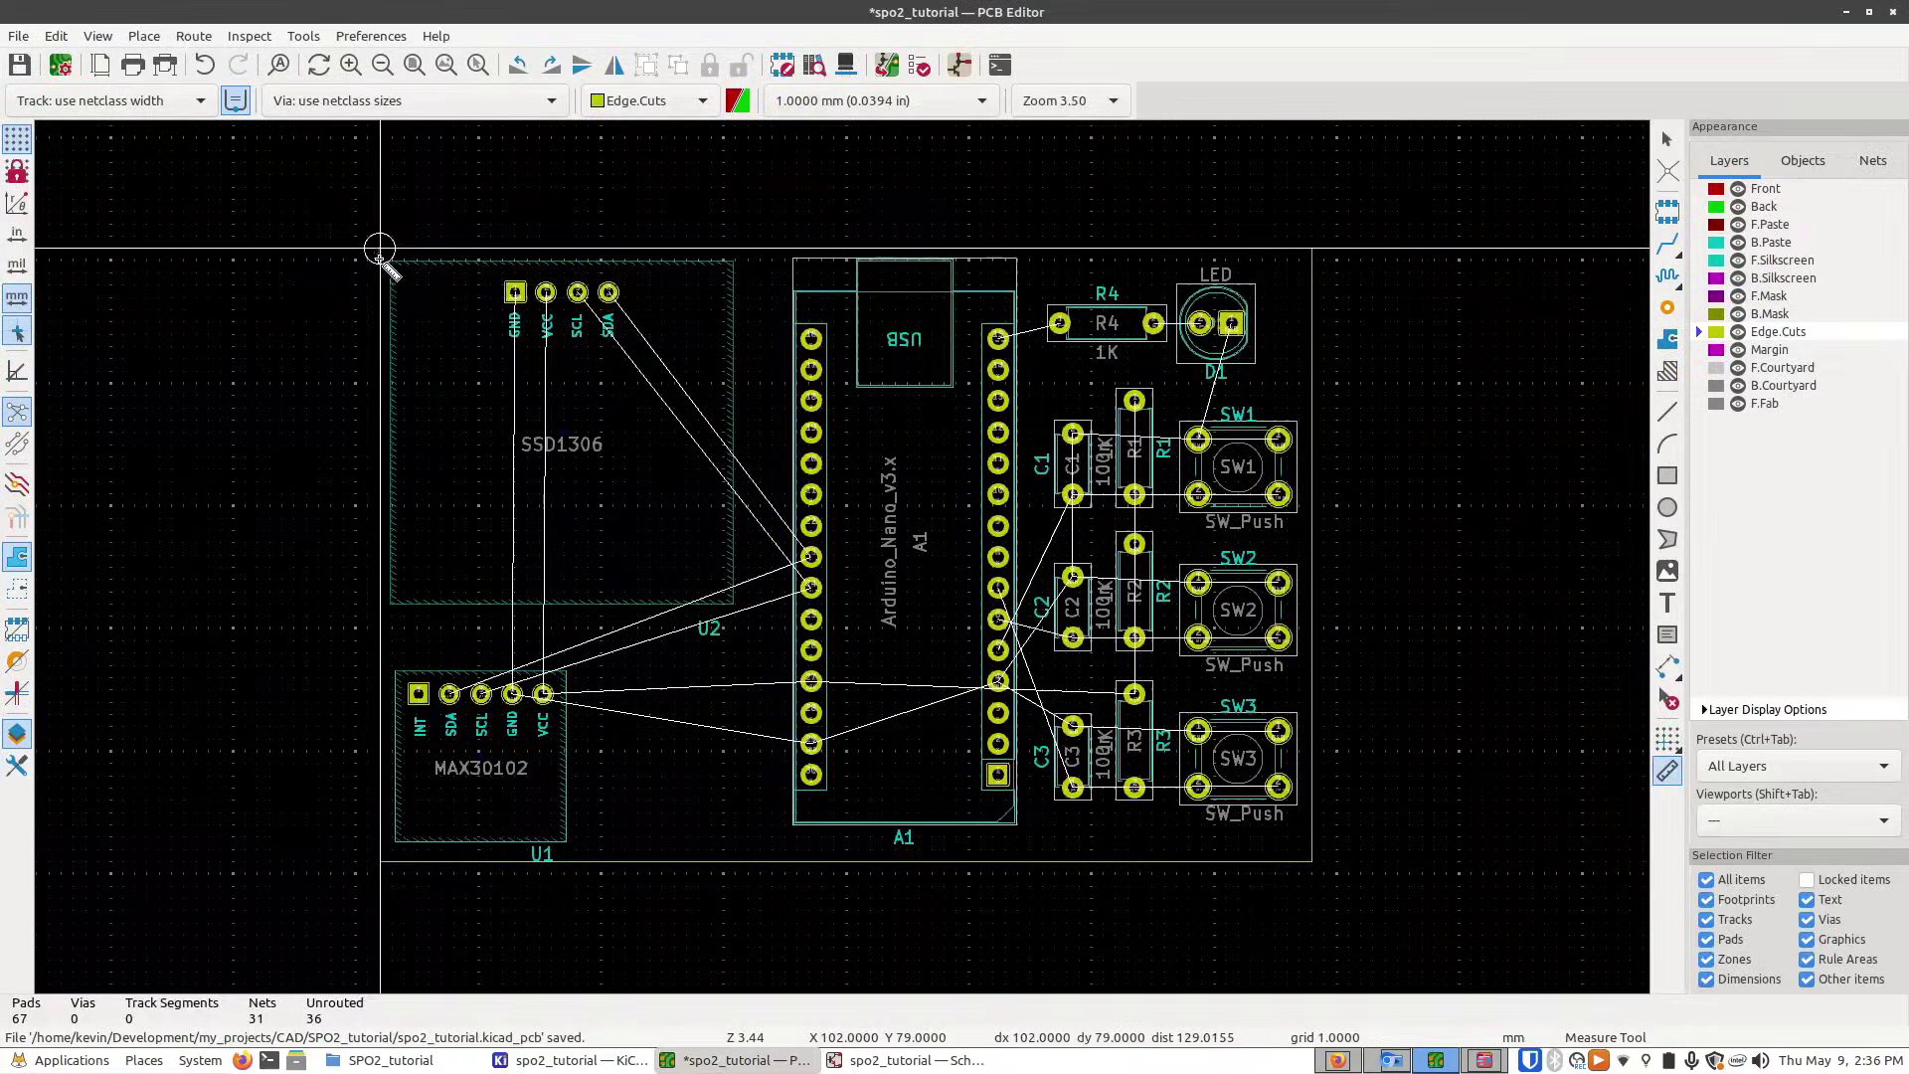
{"action": "left_click_drag", "start_coordinate": [381, 256], "coordinate": [1310, 248]}
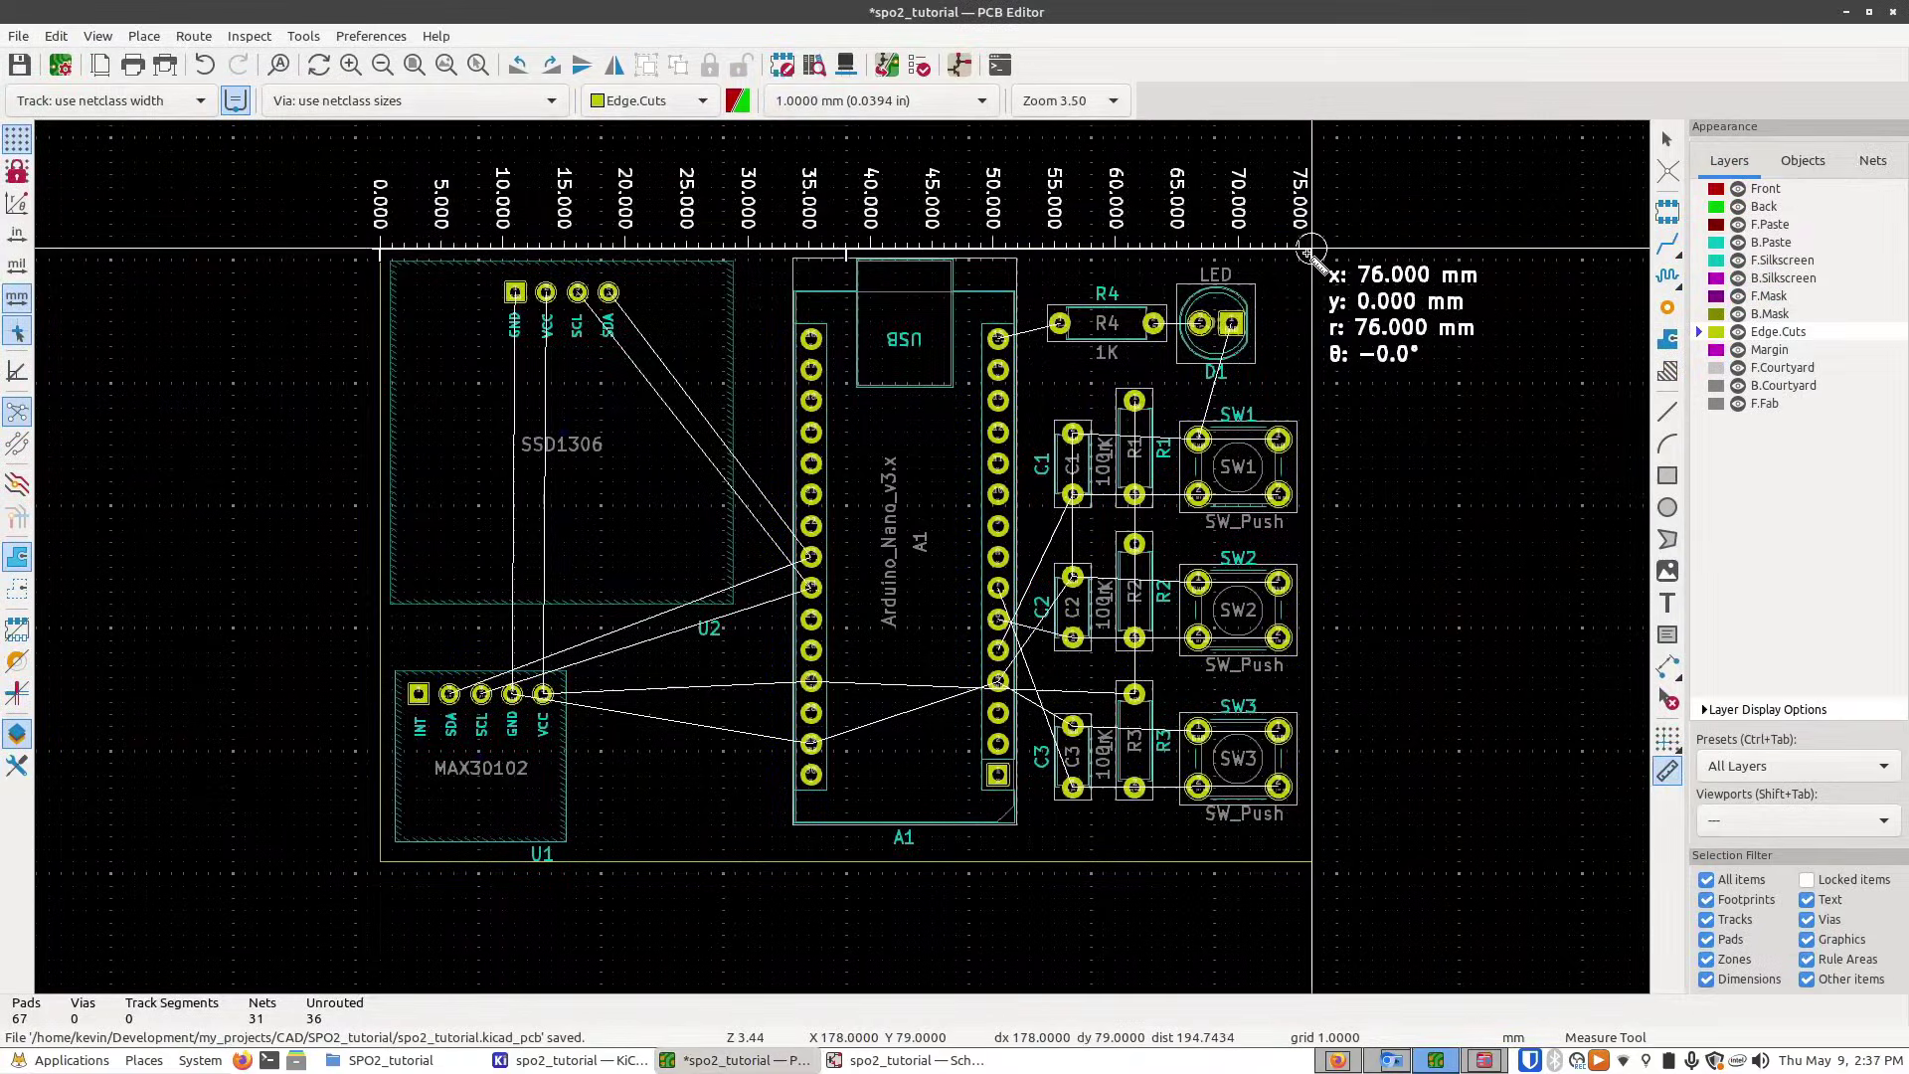
{"action": "left_click_drag", "start_coordinate": [1312, 861], "coordinate": [1314, 256]}
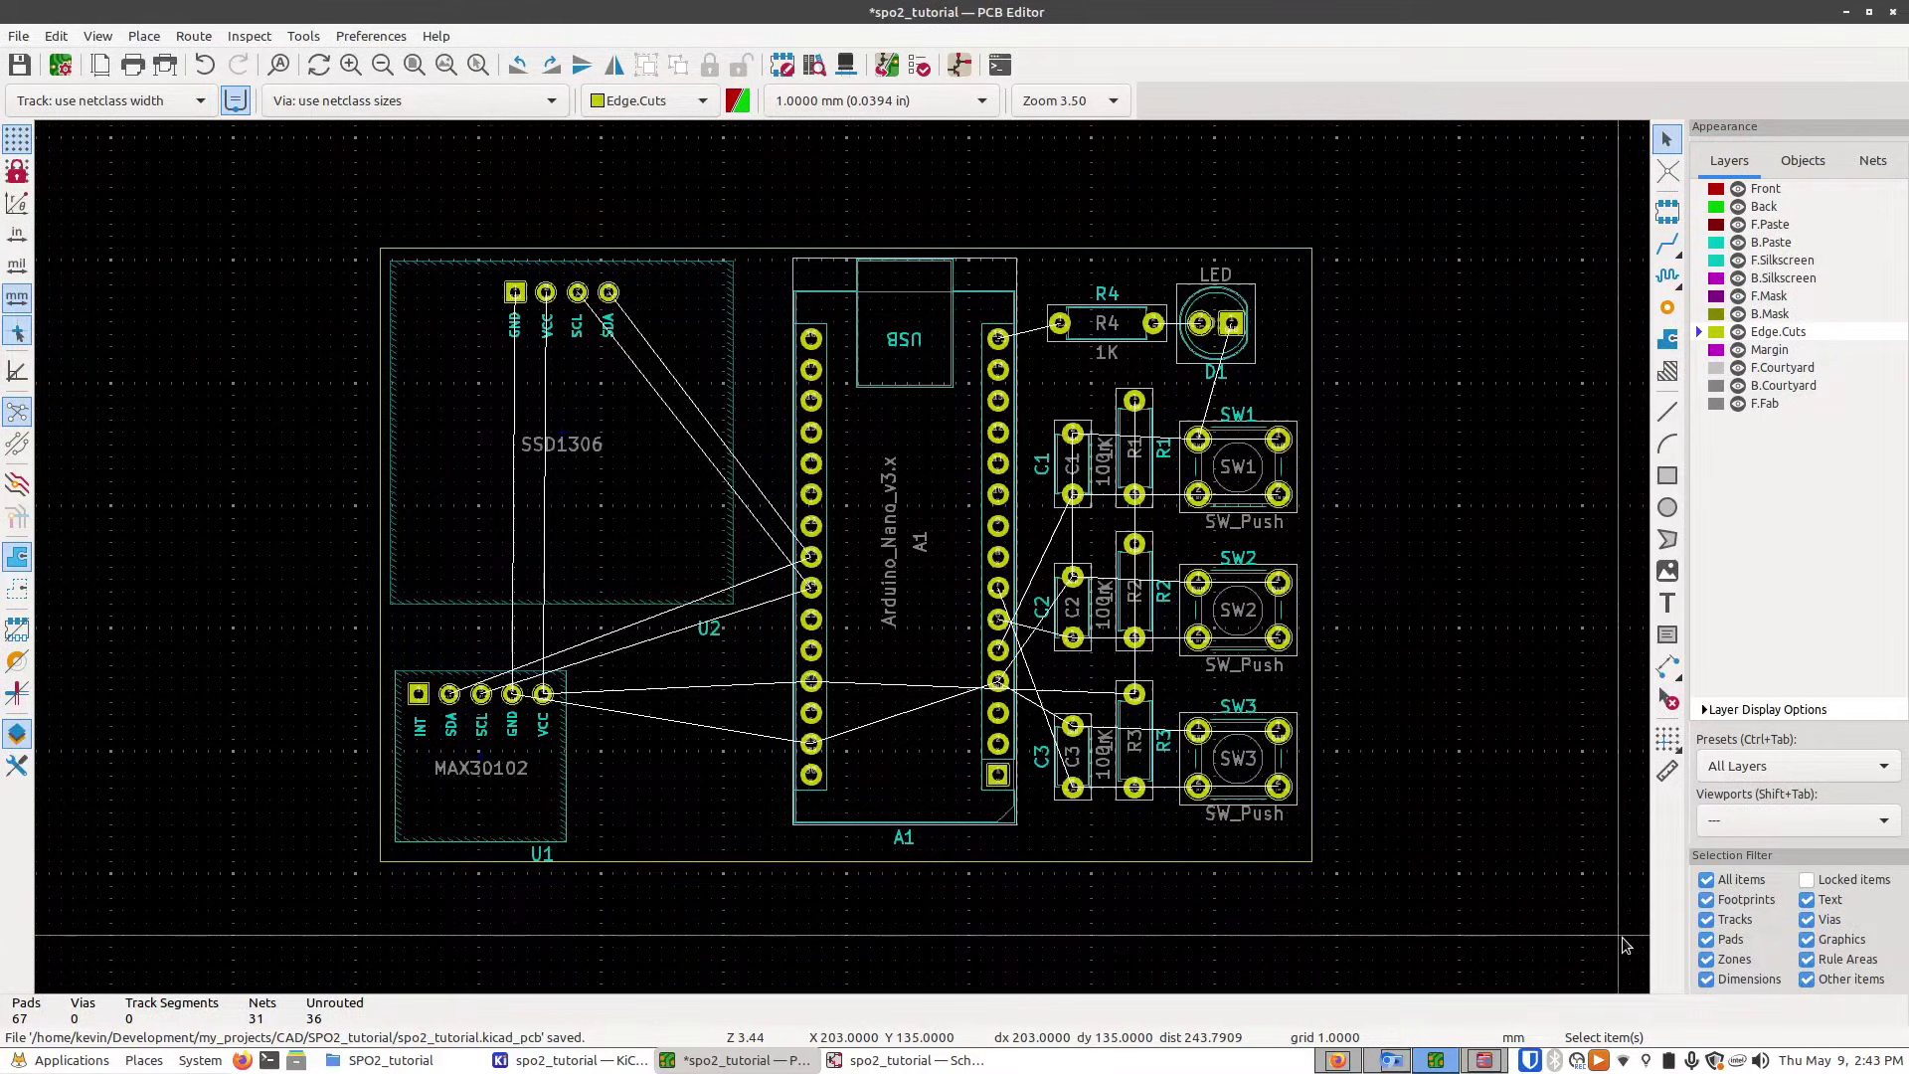
- Start a filled copper zone just outside the board's upper-left corner, on both the Front and Back layers, assigned to the GND net
{"action": "scroll", "coordinate": [1198, 731], "scroll_direction": "up", "scroll_amount": 6}
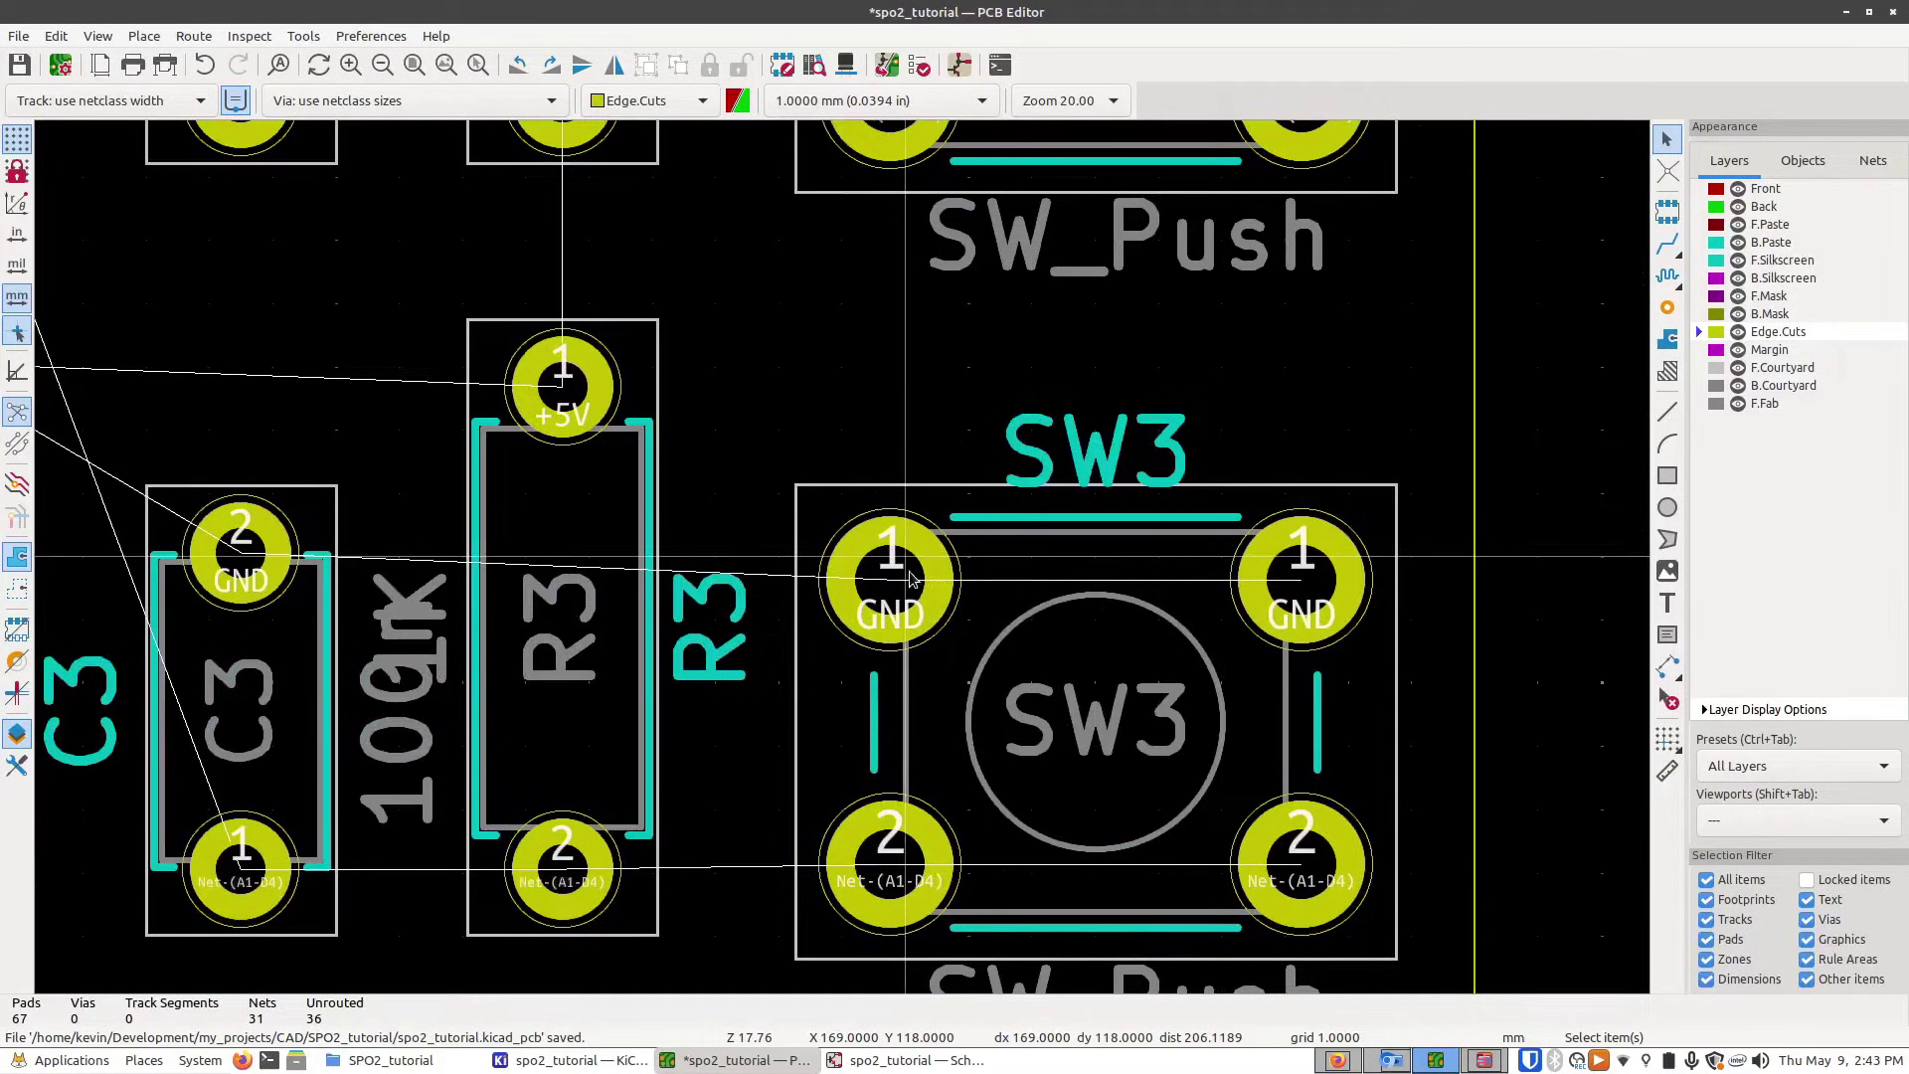
{"action": "key", "text": "Home"}
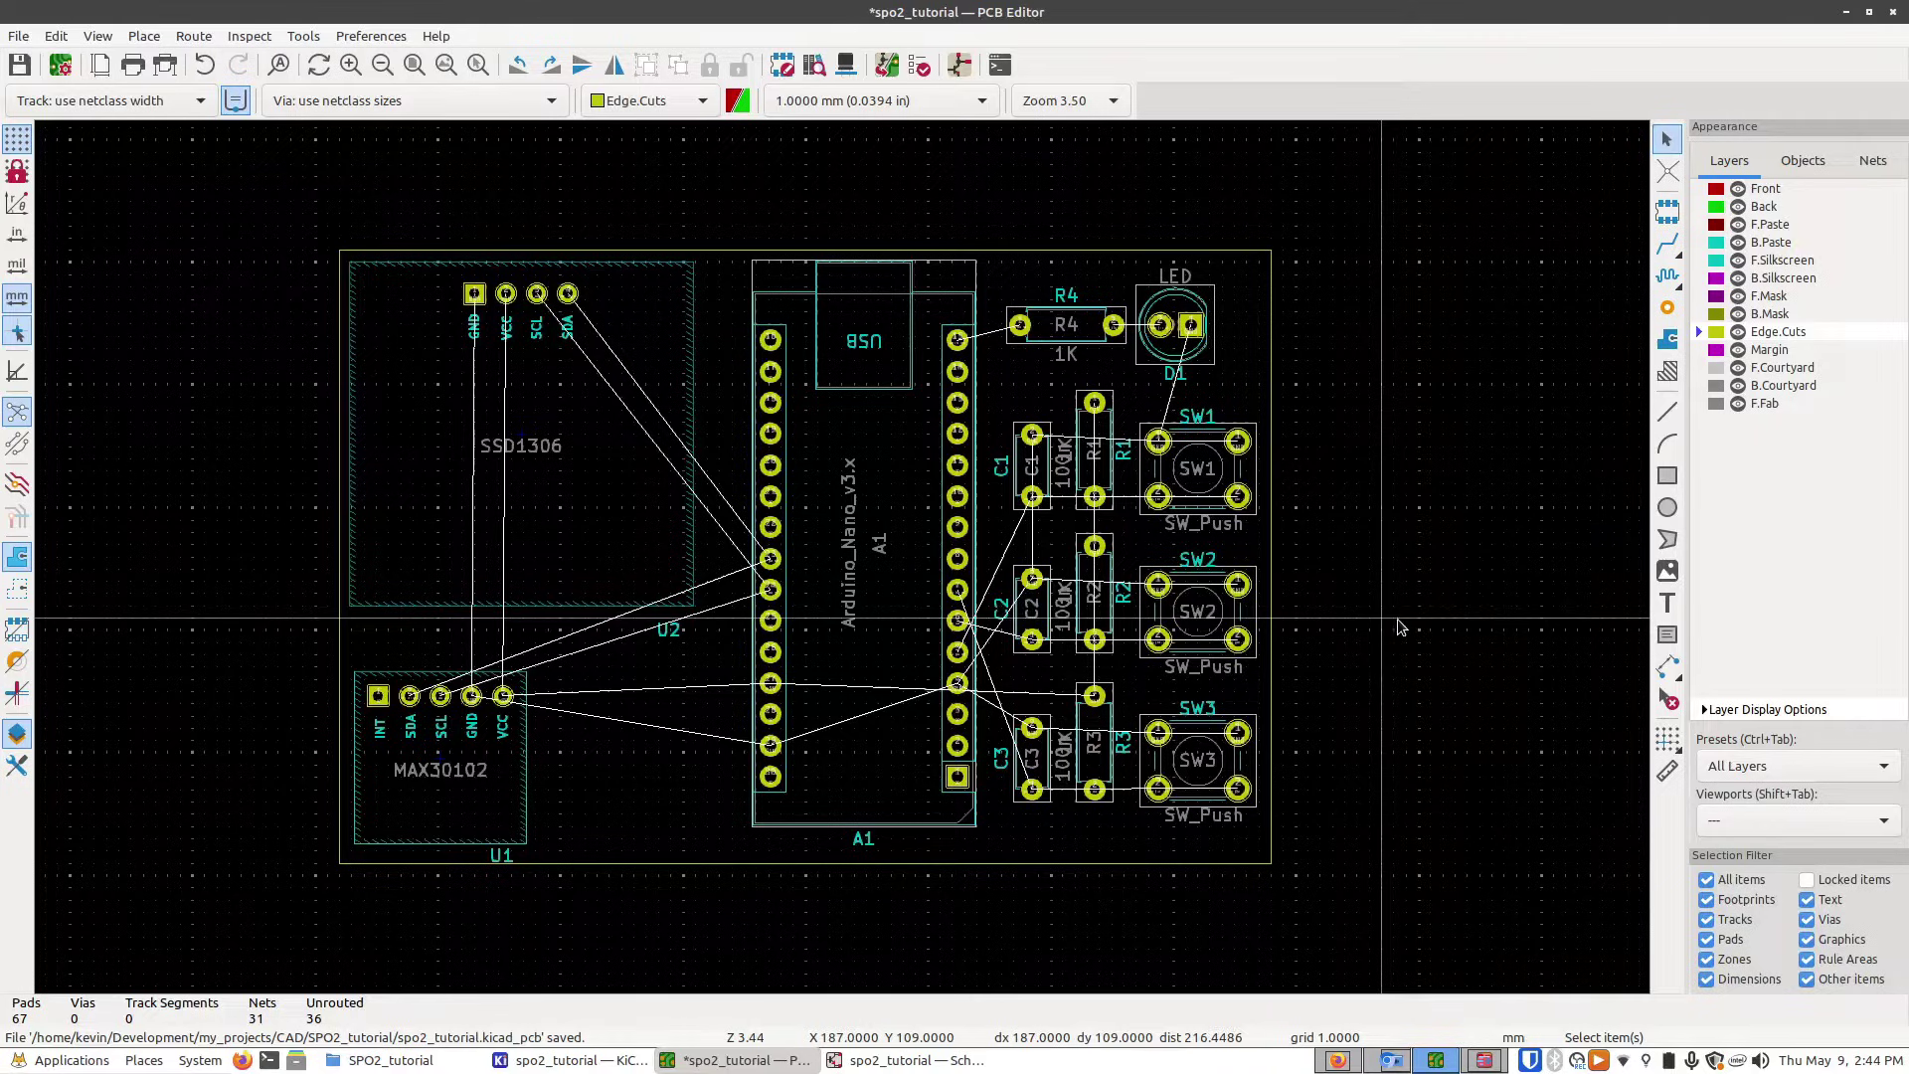
{"action": "left_click", "coordinate": [1756, 190]}
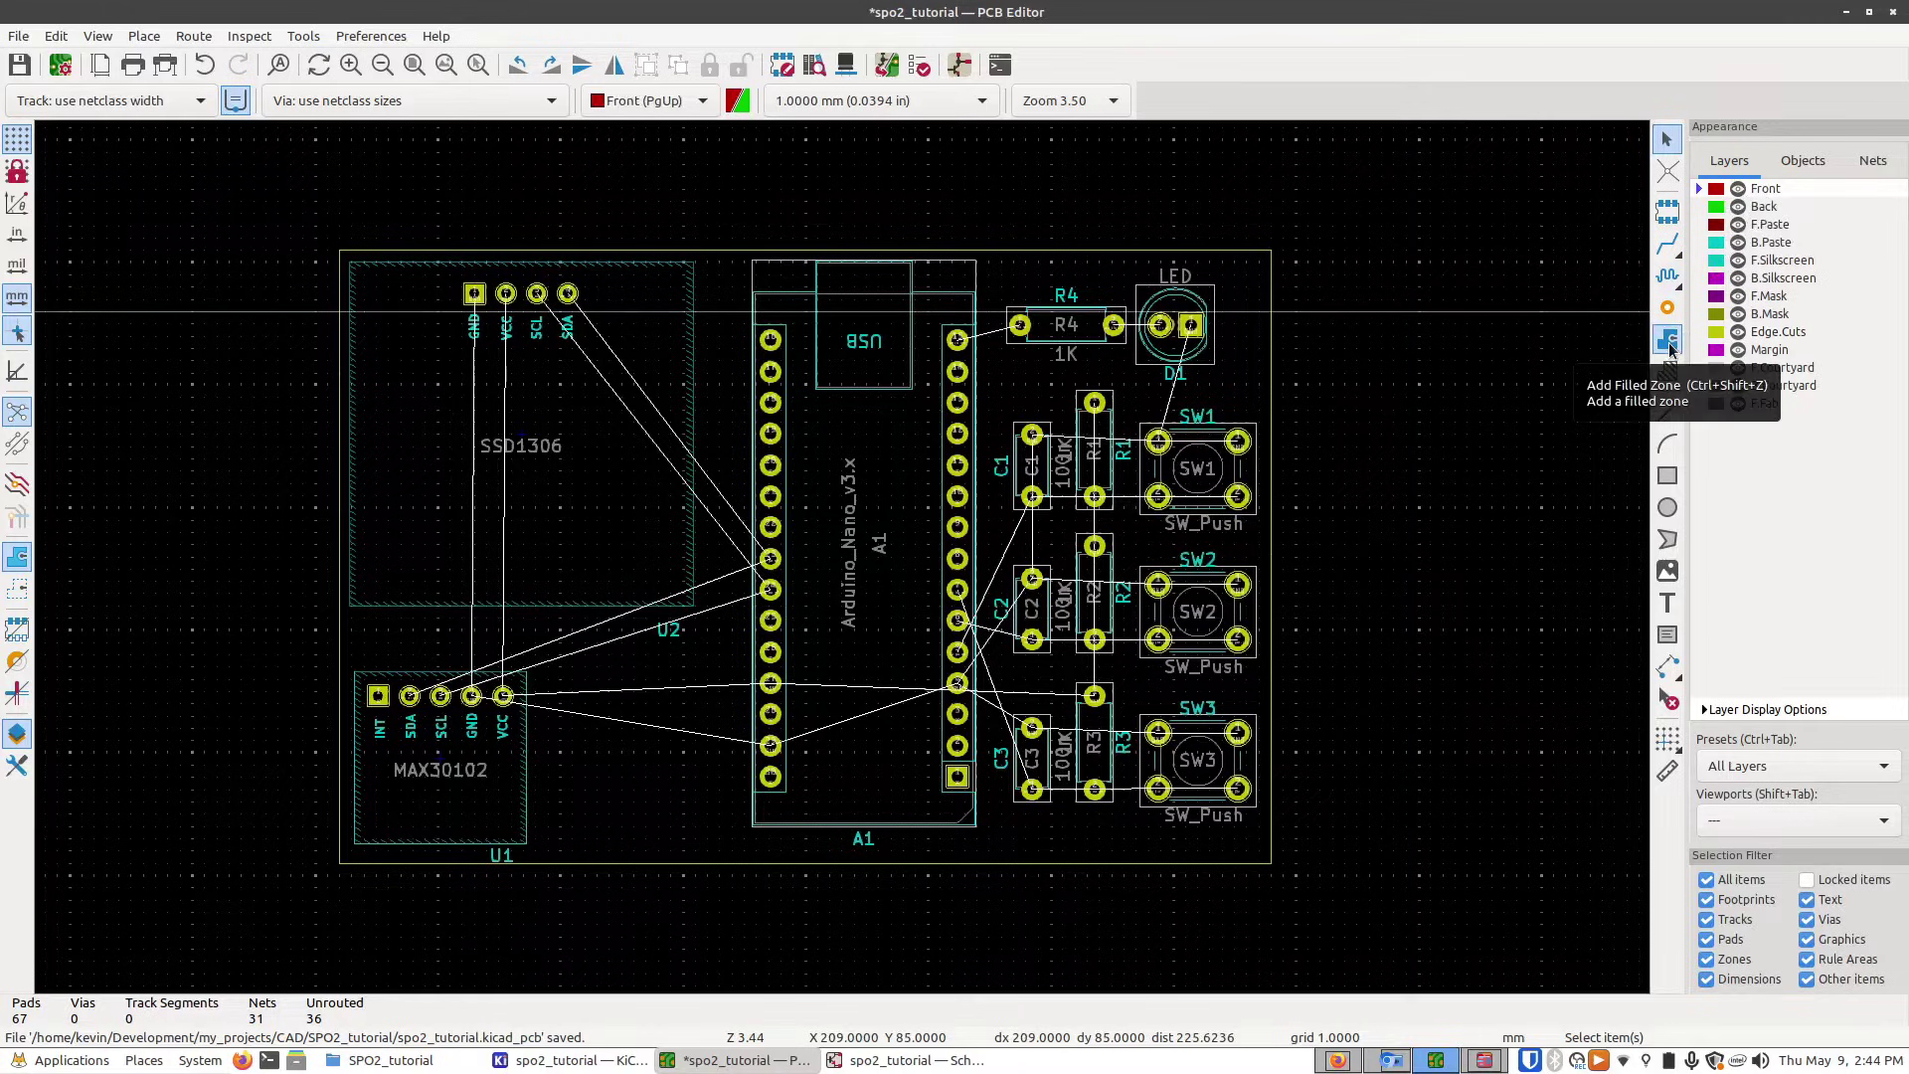
{"action": "left_click", "coordinate": [1669, 341]}
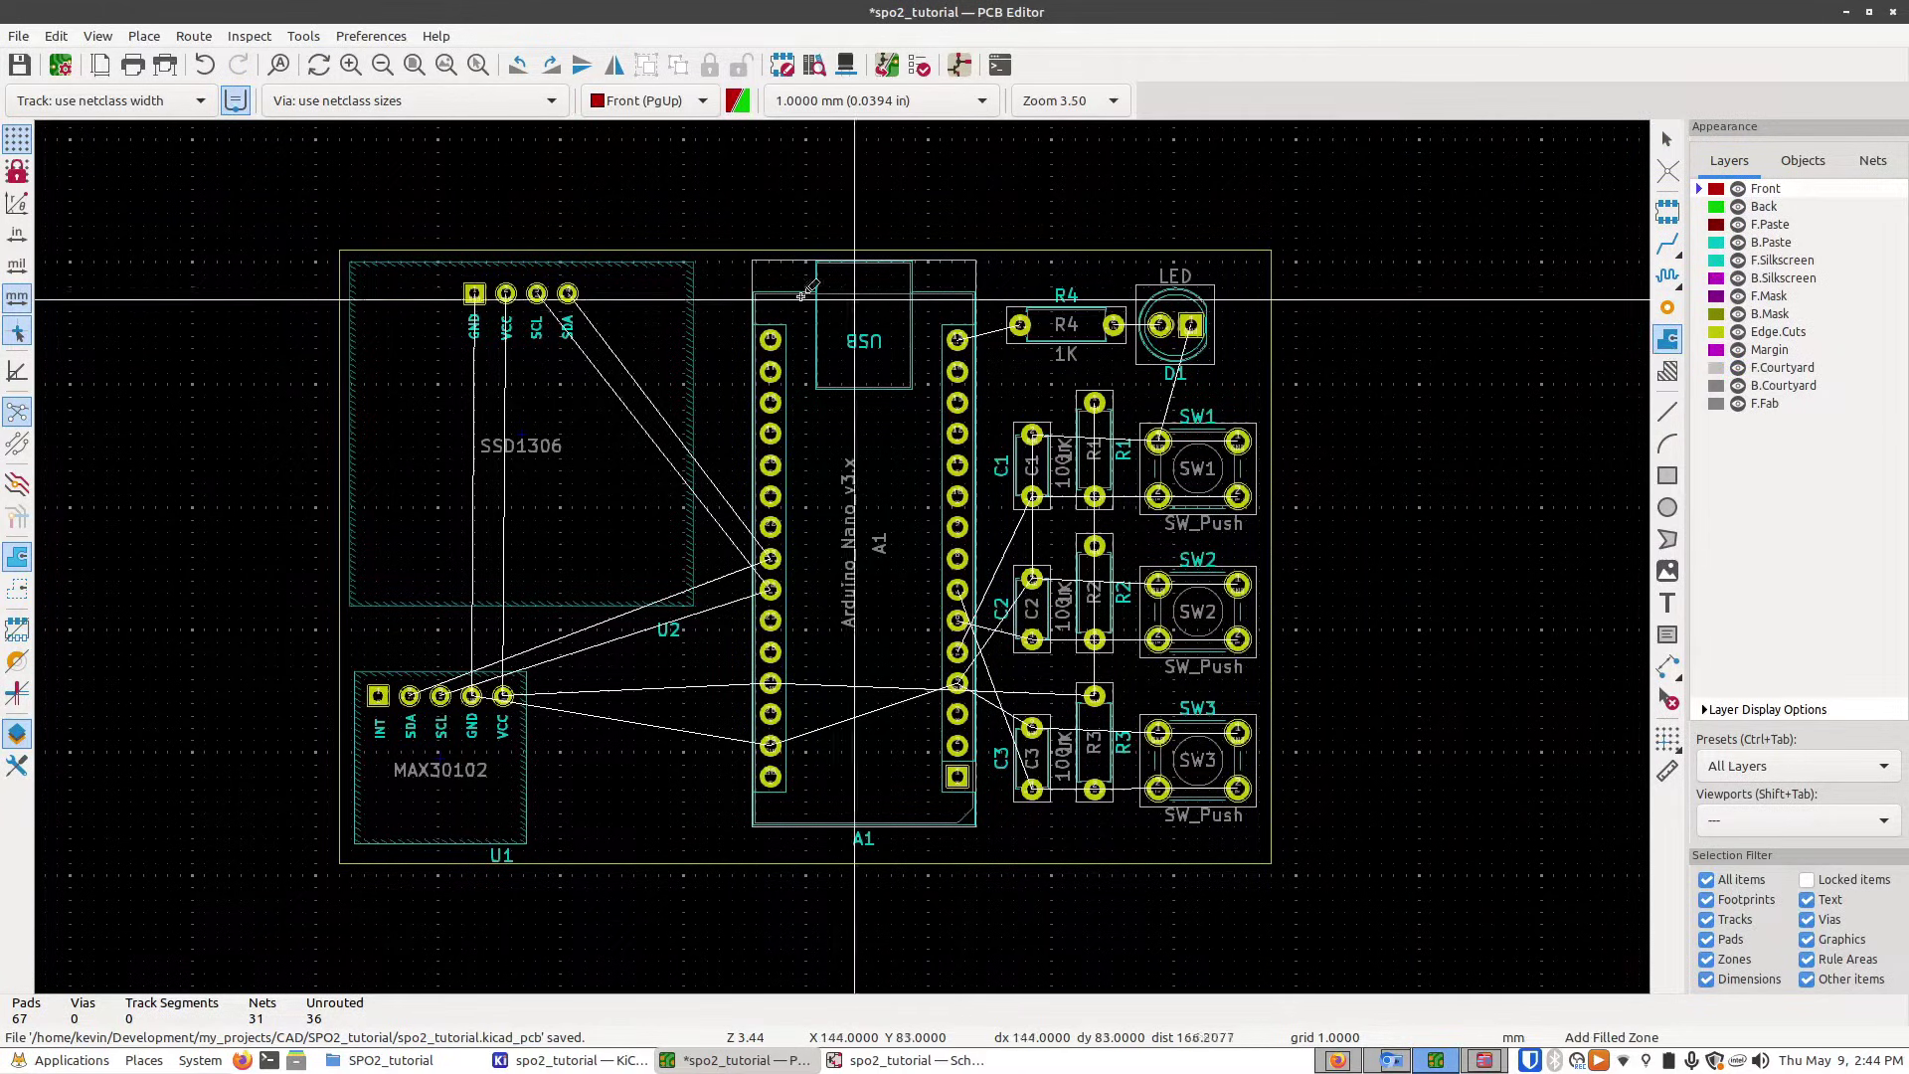
{"action": "left_click", "coordinate": [327, 239]}
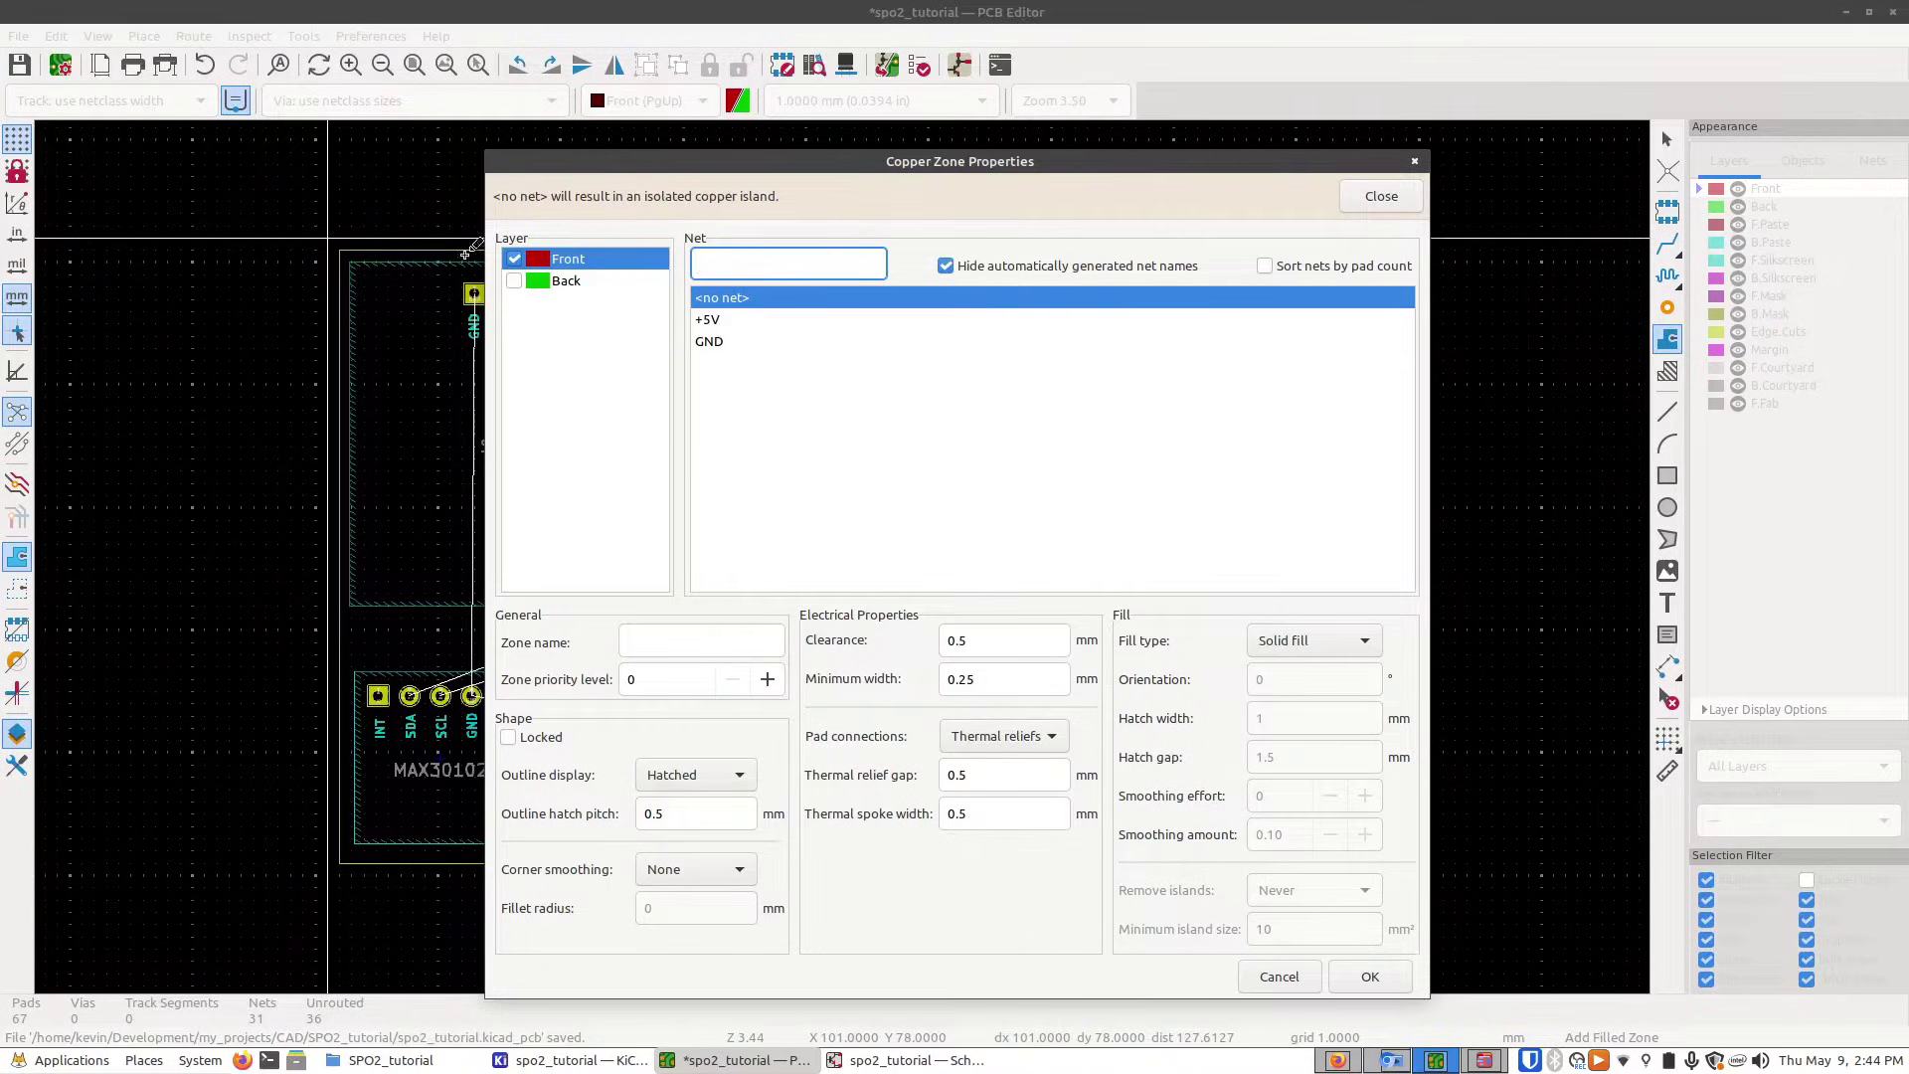
{"action": "left_click", "coordinate": [514, 281]}
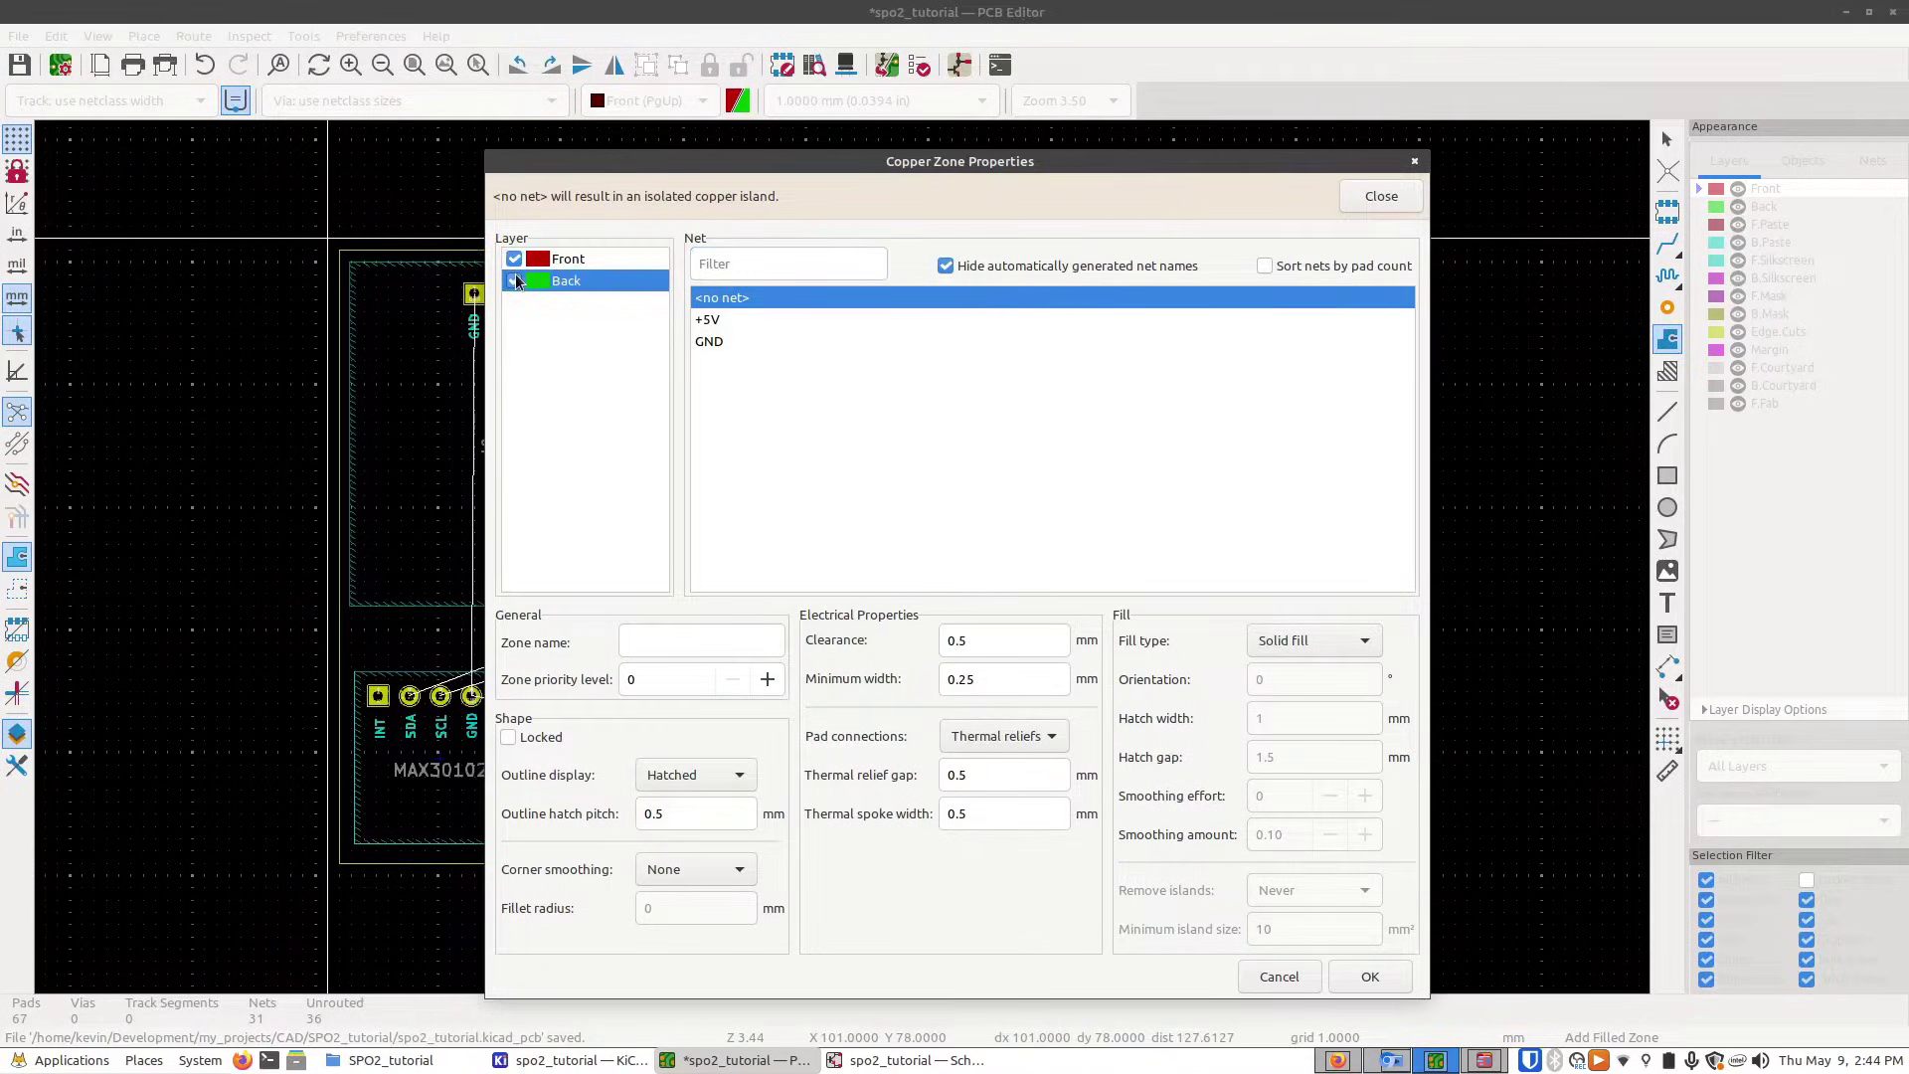
{"action": "left_click", "coordinate": [763, 343]}
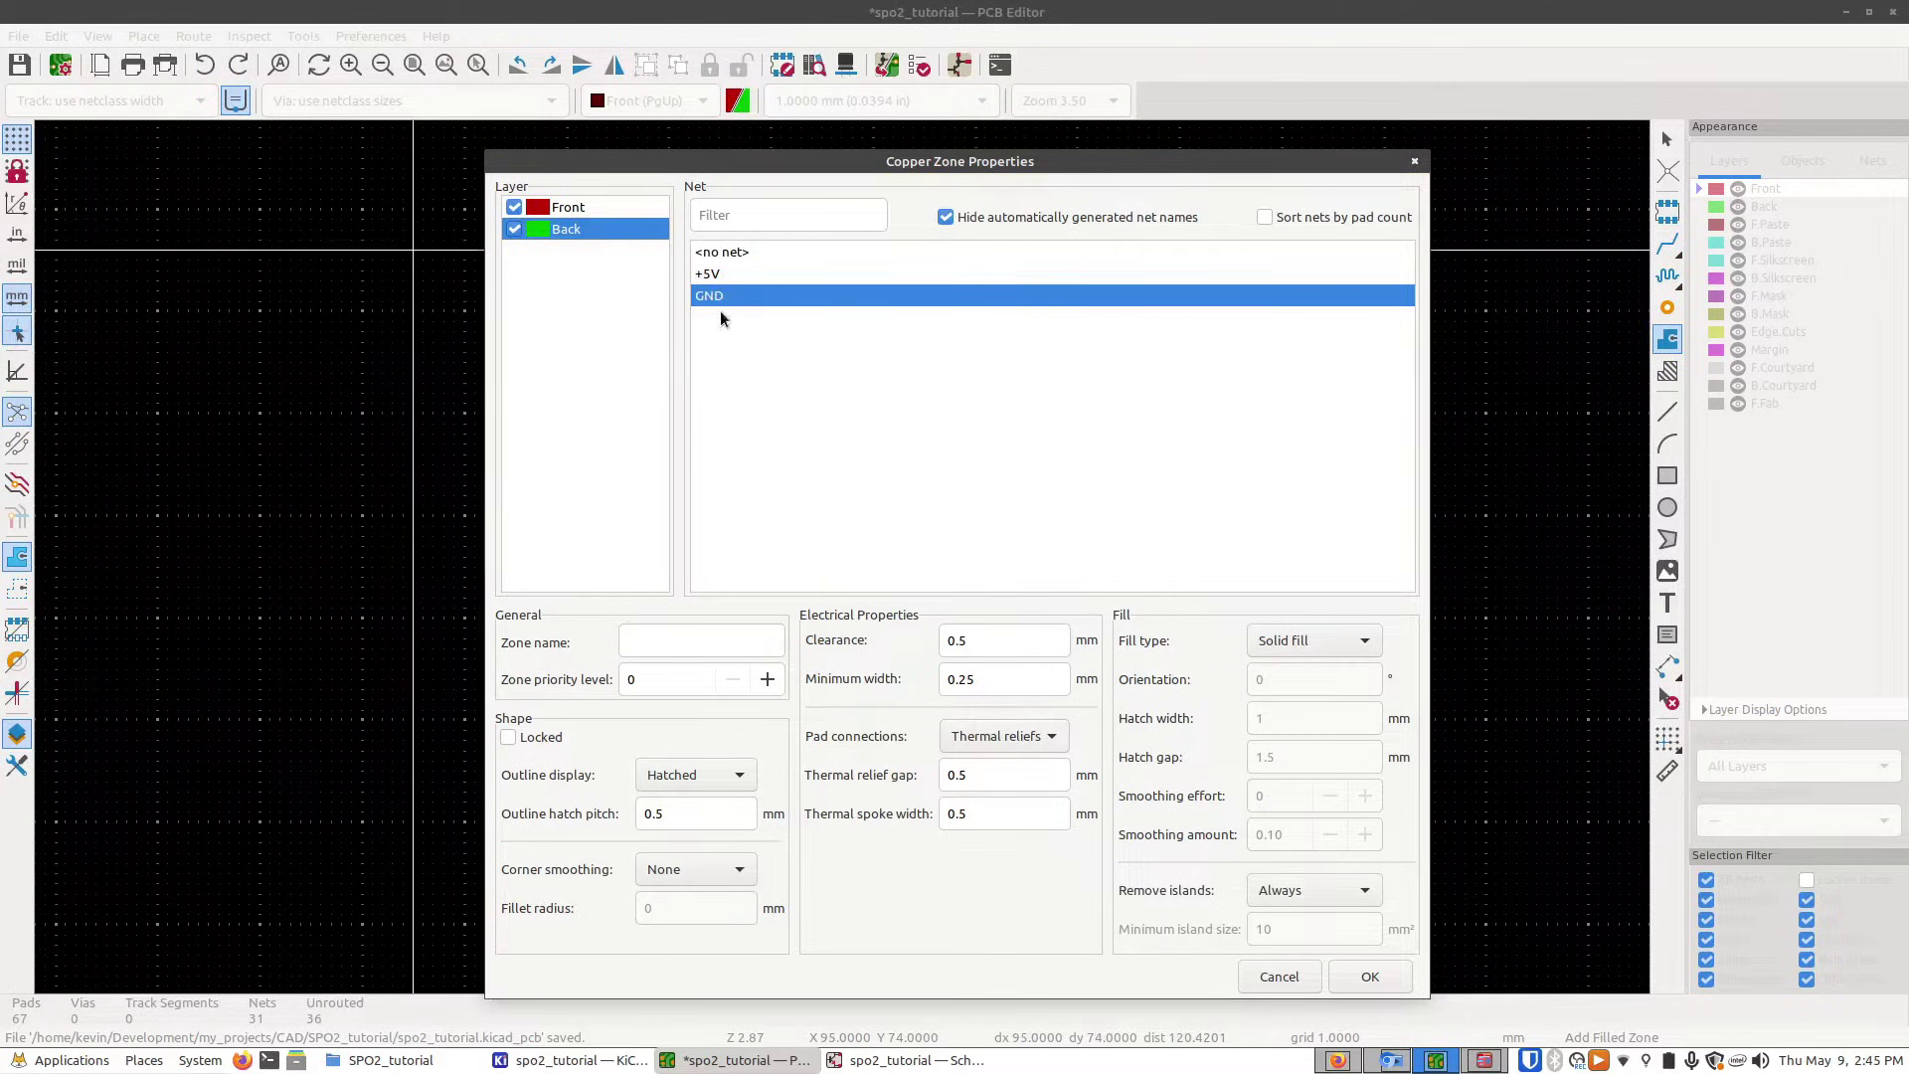
{"action": "left_click", "coordinate": [1366, 977]}
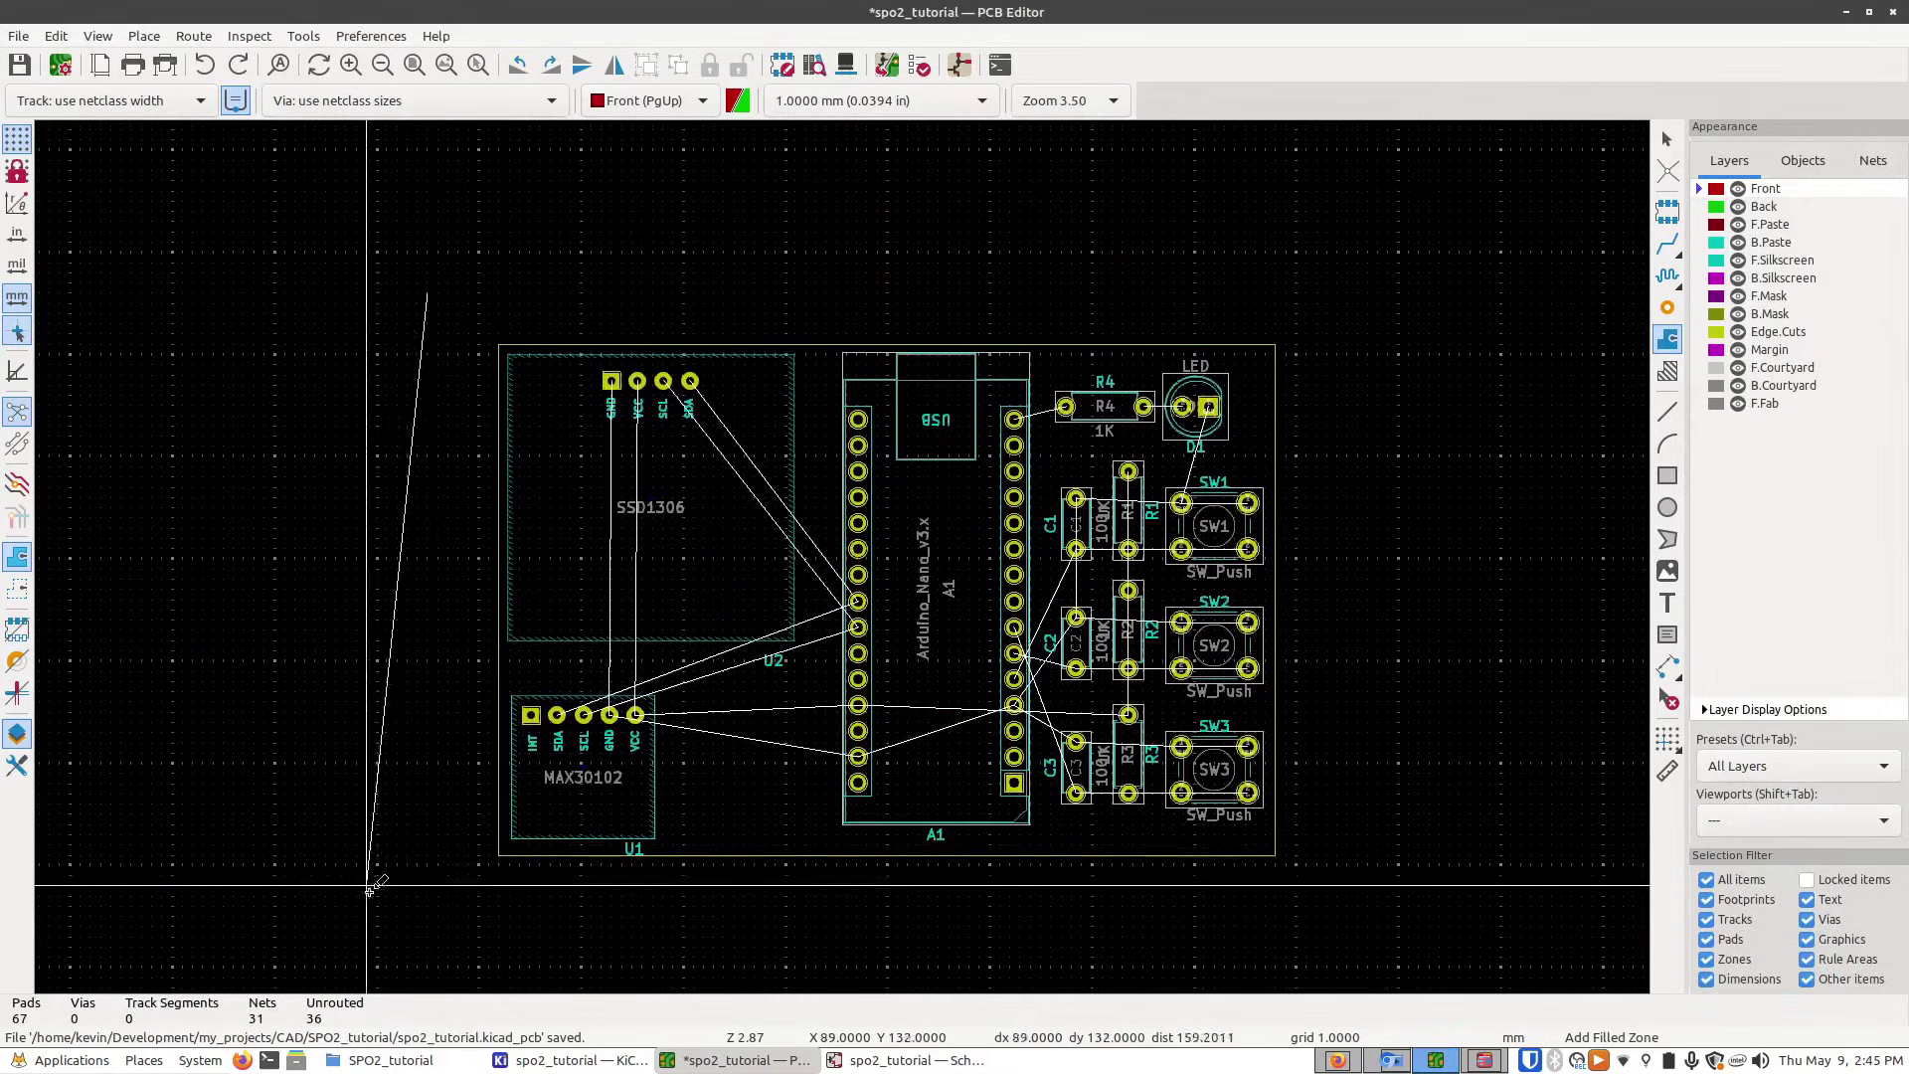
- Complete the GND zone as a closed four-cornered outline enclosing the whole board, and fill all zones
{"action": "left_click", "coordinate": [427, 914]}
{"action": "left_click", "coordinate": [1357, 925]}
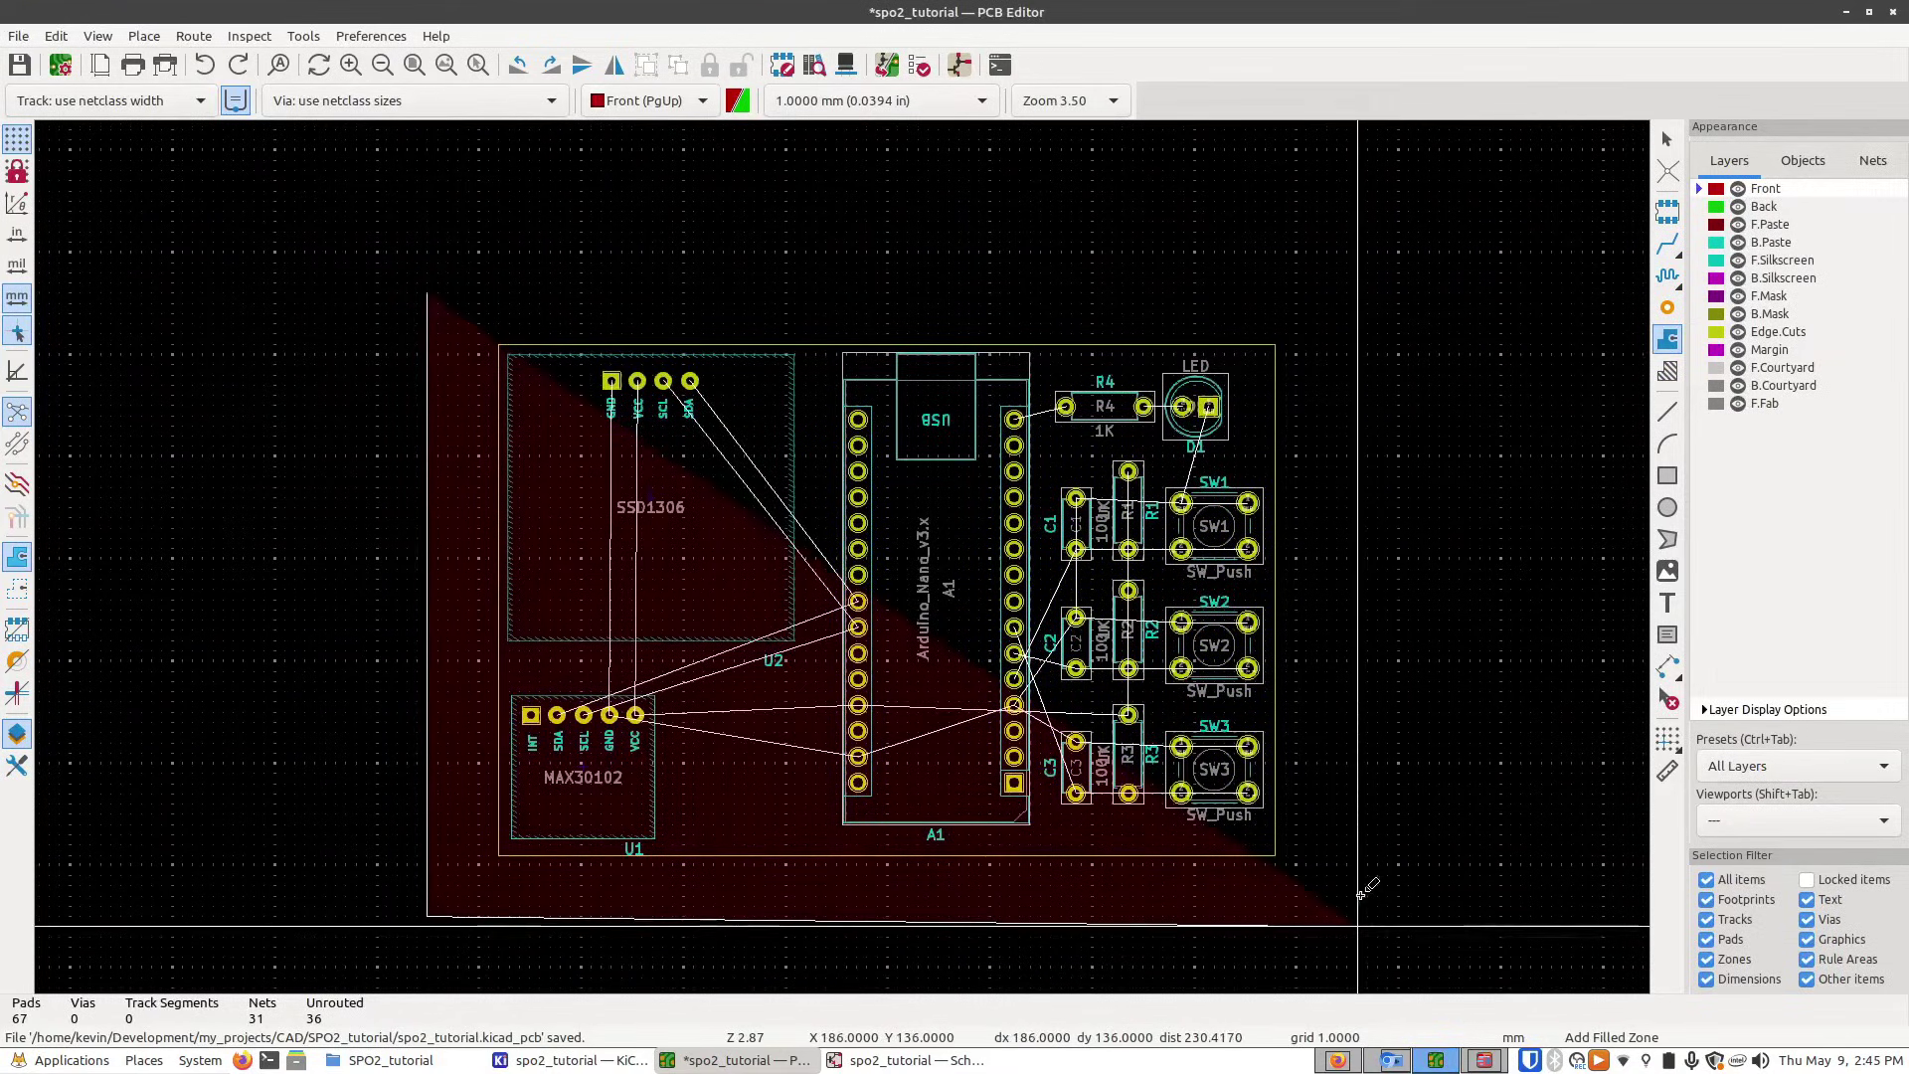
{"action": "left_click", "coordinate": [1347, 294]}
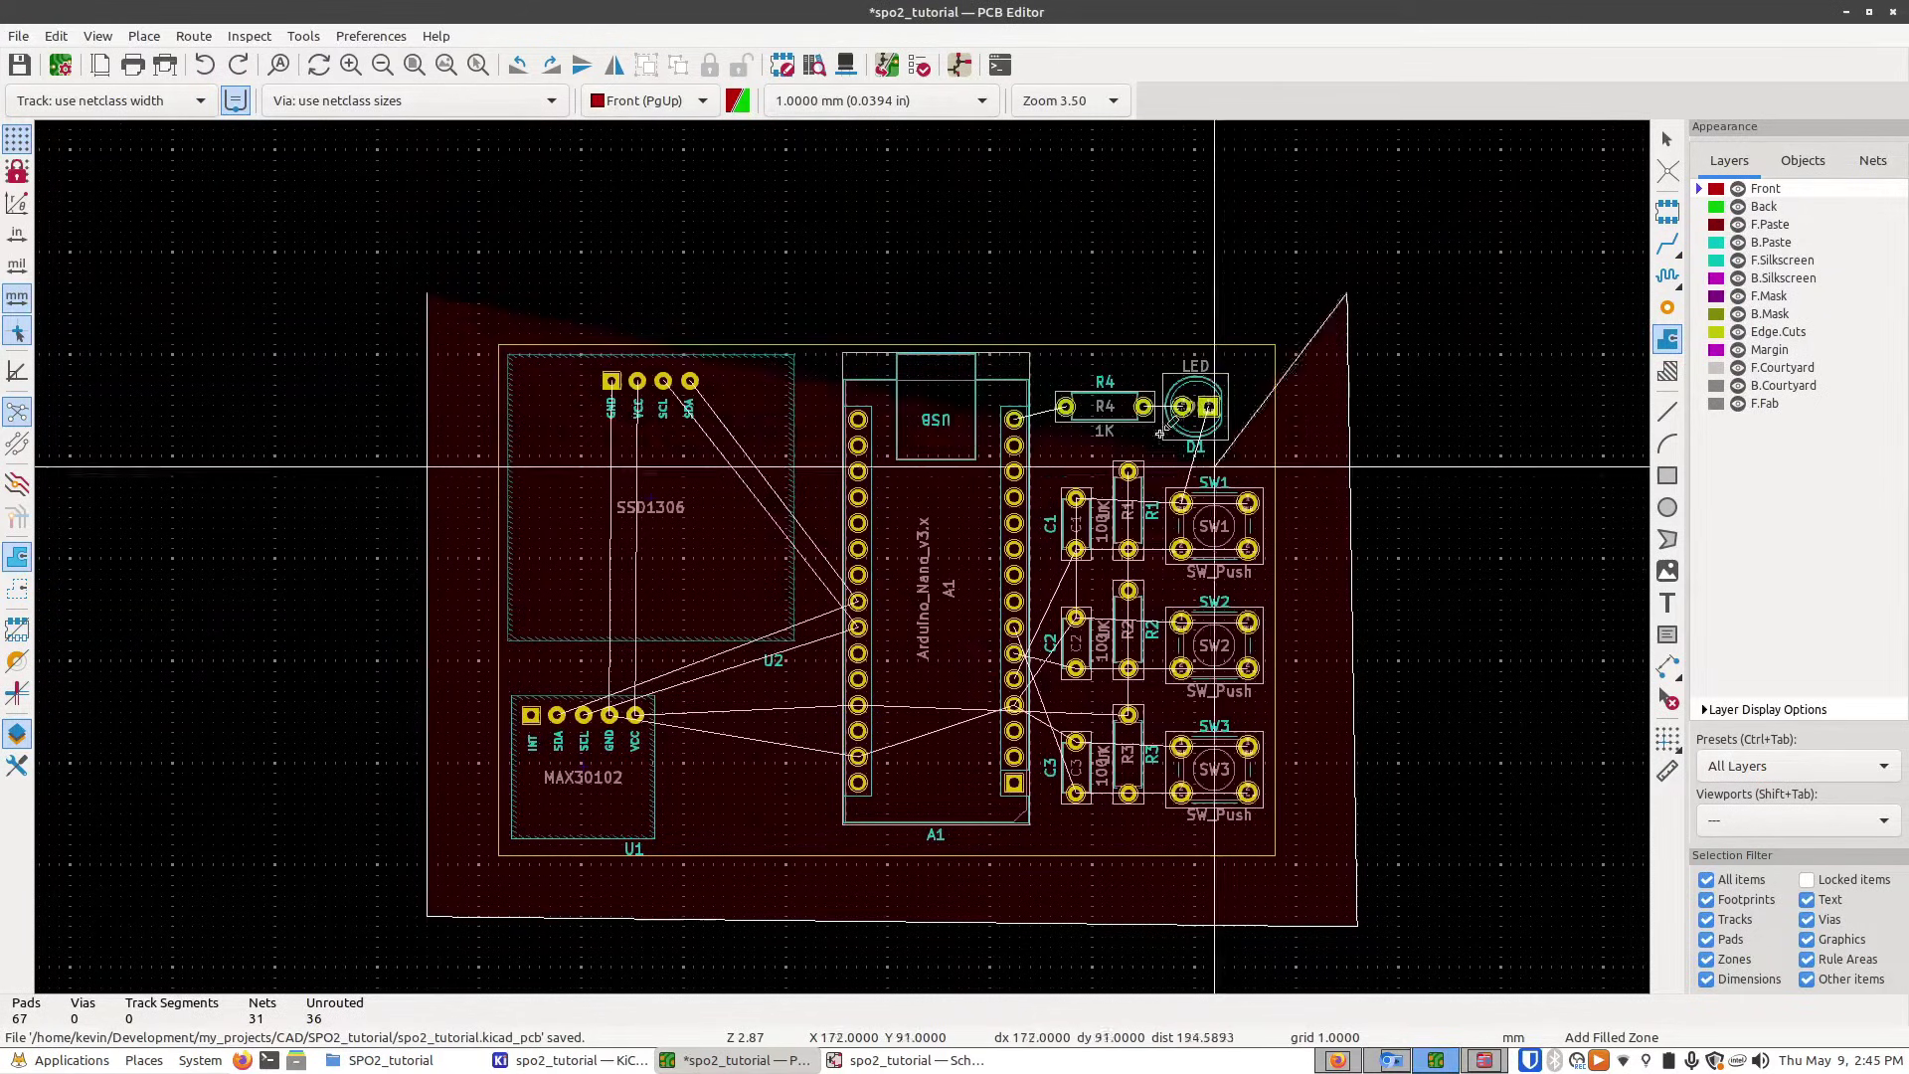
{"action": "left_click", "coordinate": [427, 292]}
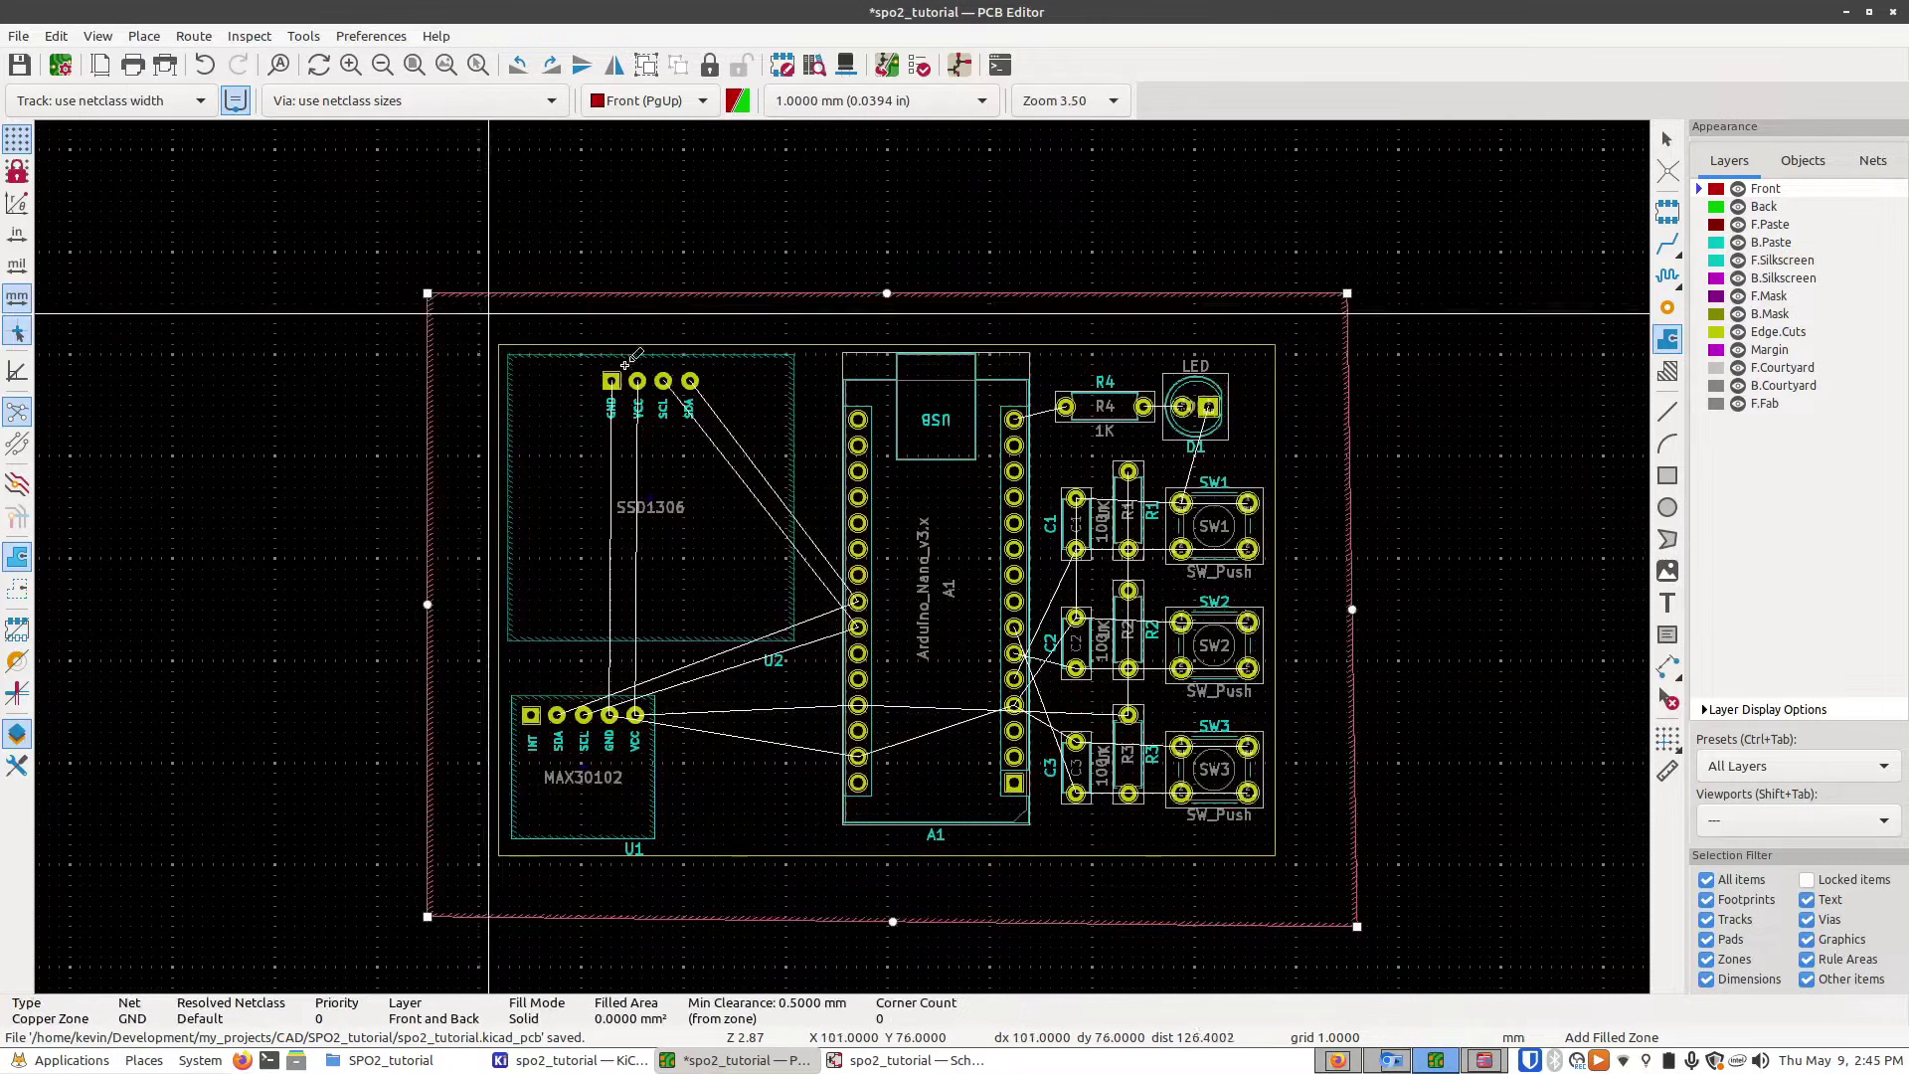
{"action": "key", "text": "Escape"}
{"action": "key", "text": "Escape"}
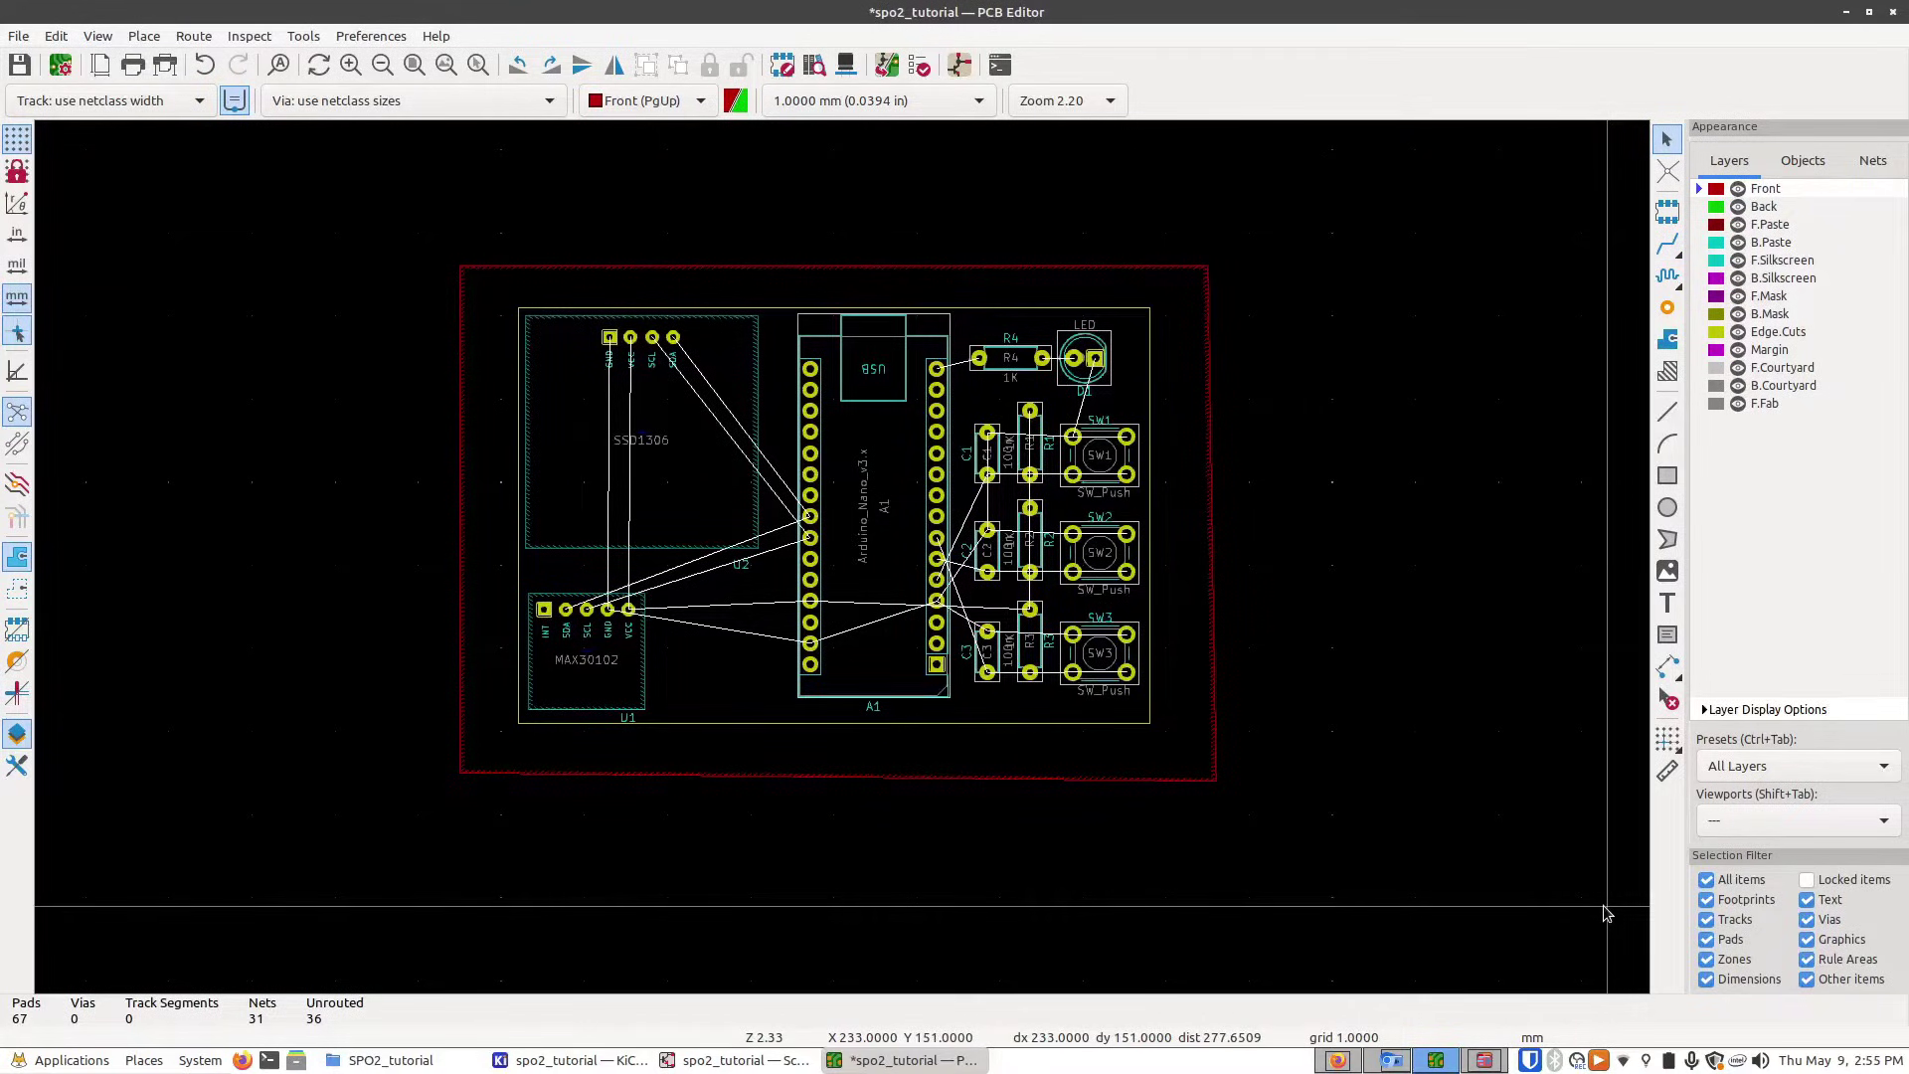
{"action": "key", "text": "b"}
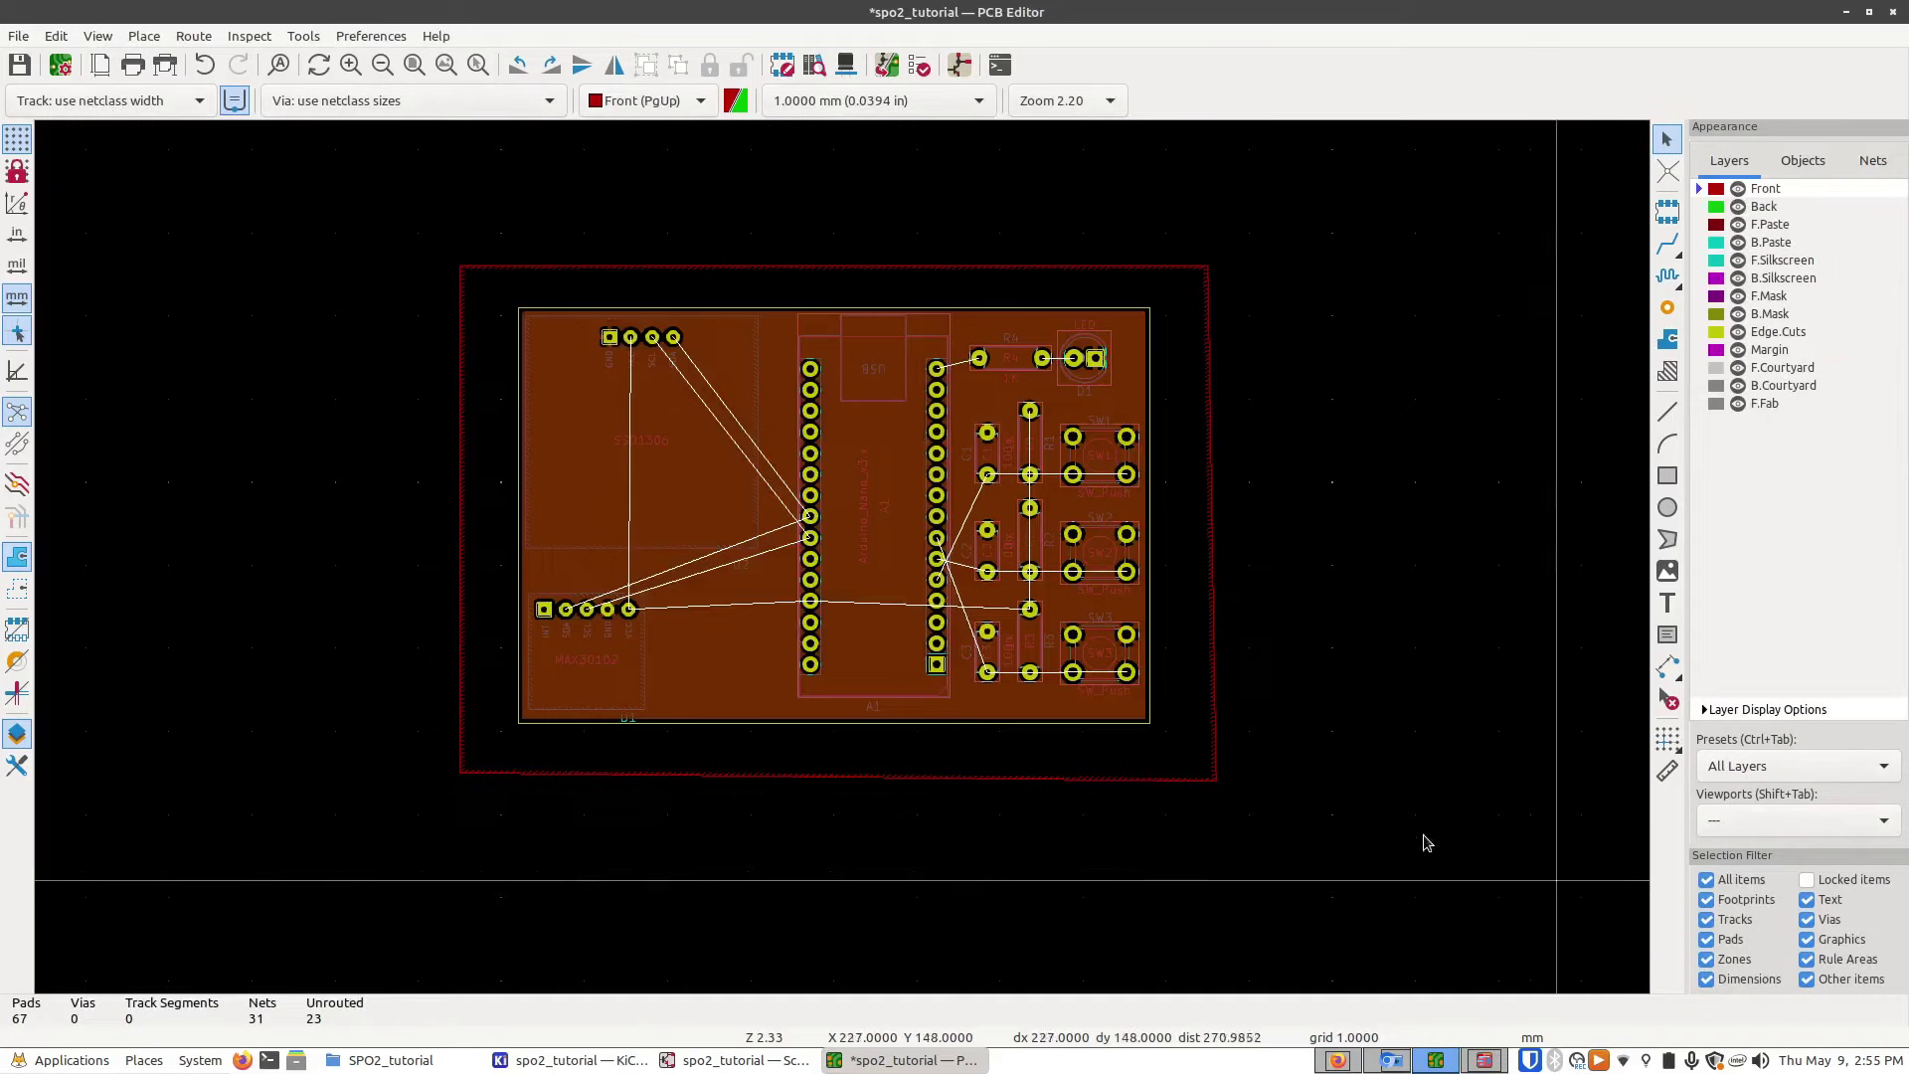
{"action": "scroll", "coordinate": [843, 565], "scroll_direction": "up", "scroll_amount": 2}
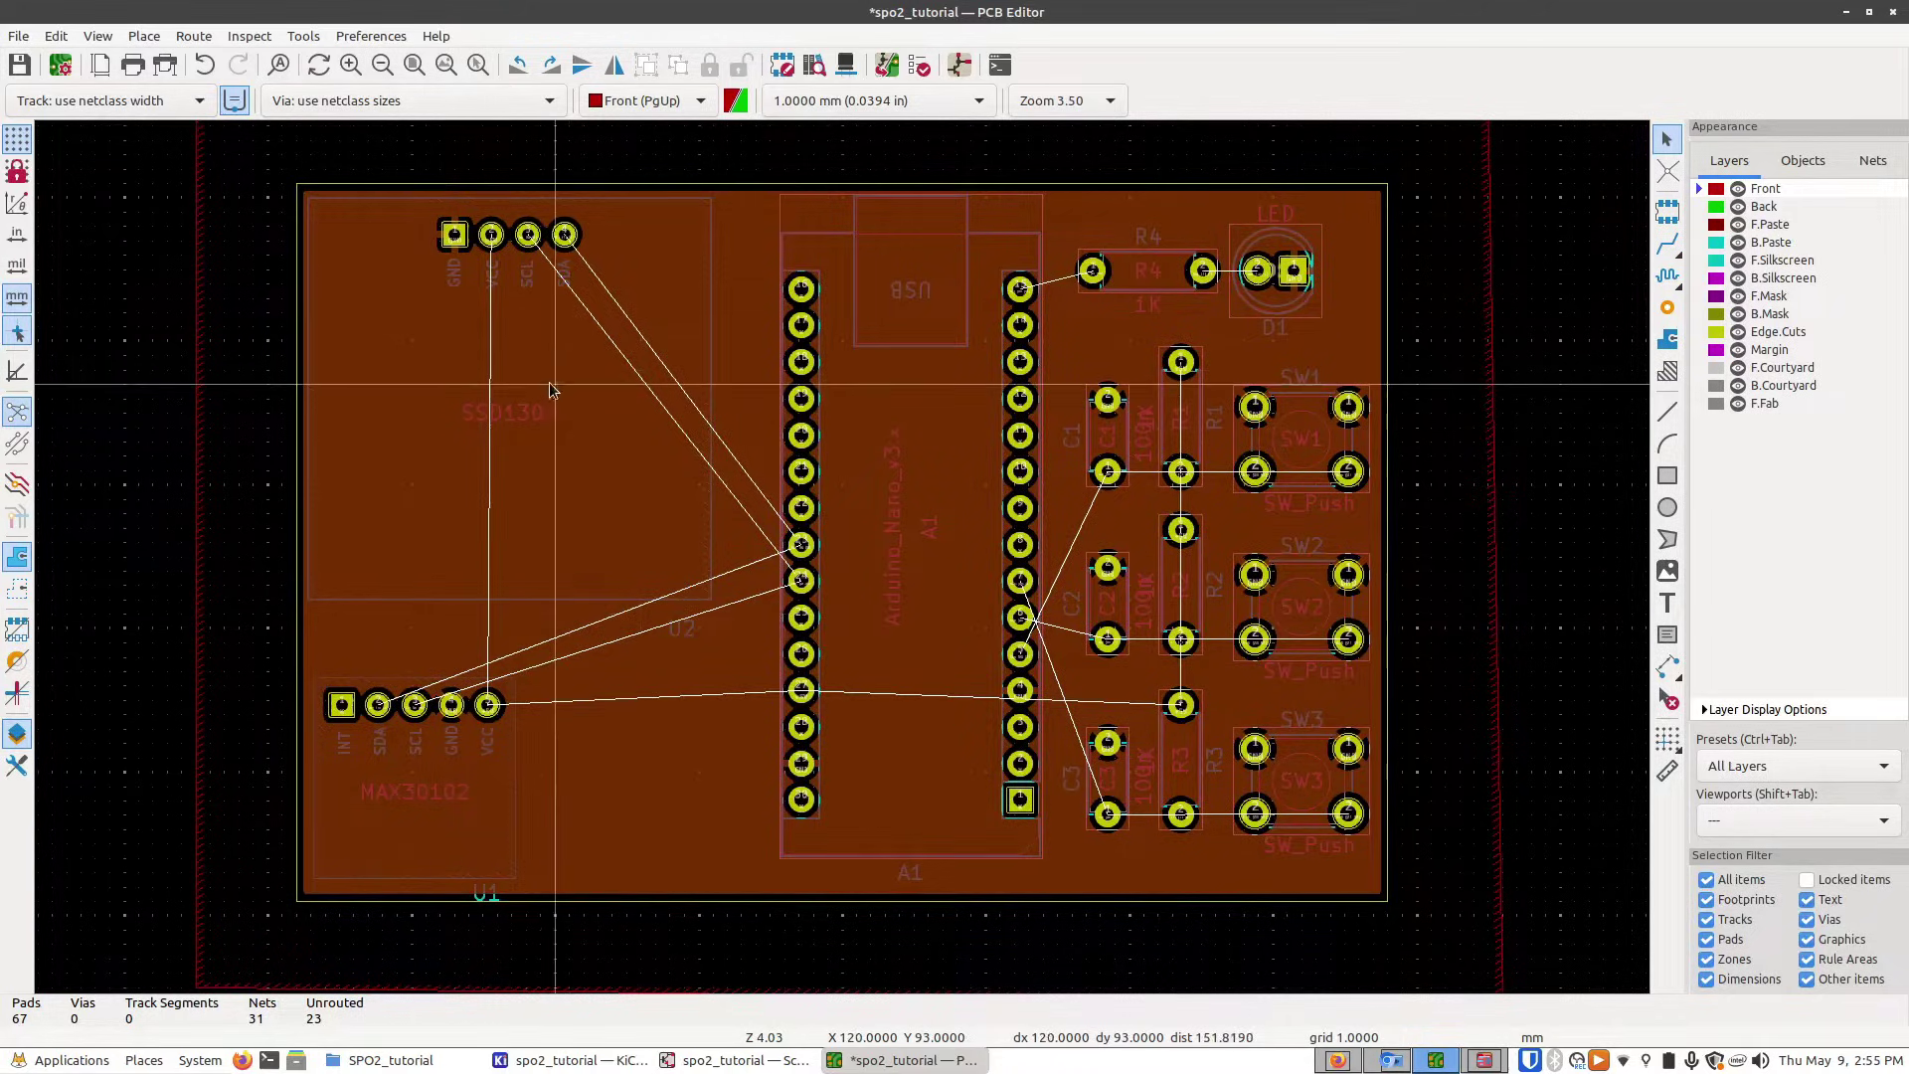
- Examine how the filled GND zone connects to the GND pads of the MAX30102 and SSD1306 footprints
{"action": "scroll", "coordinate": [477, 740], "scroll_direction": "up", "scroll_amount": 7}
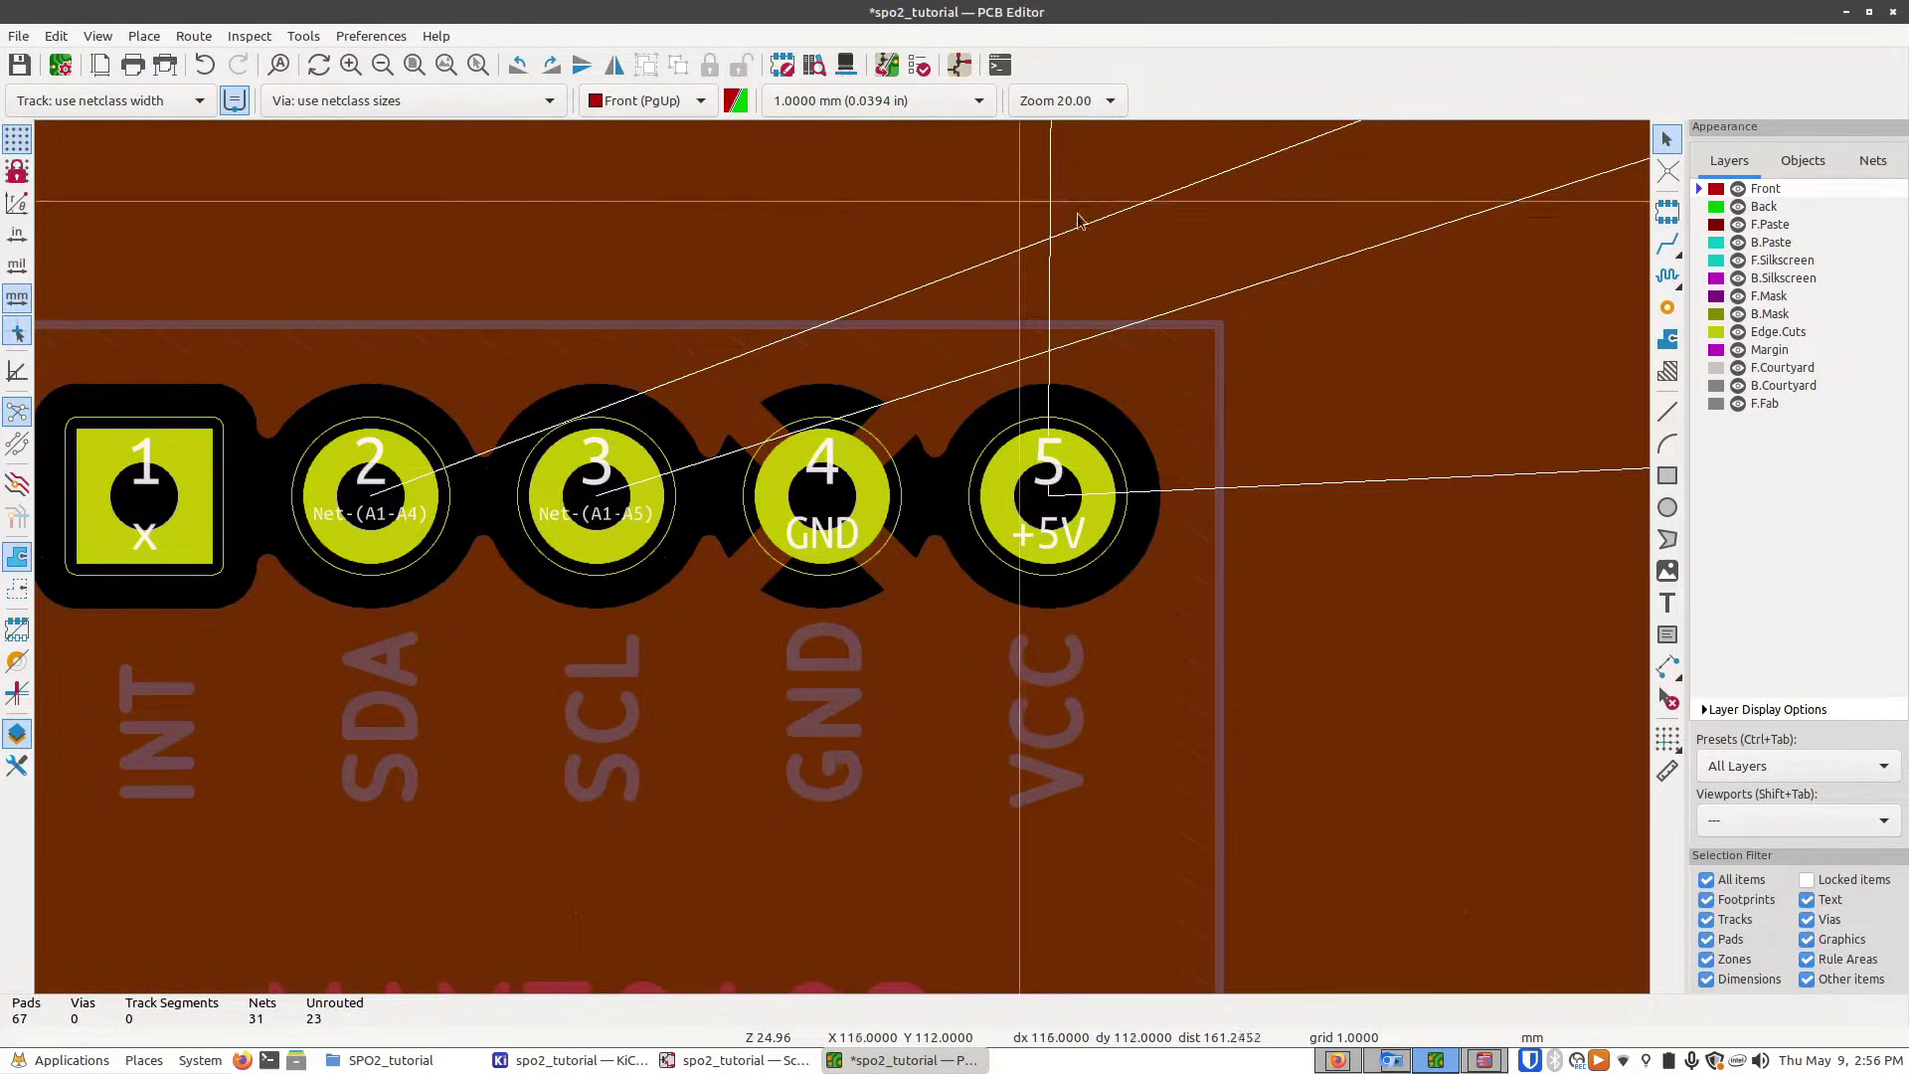
{"action": "scroll", "coordinate": [843, 557], "scroll_direction": "up", "scroll_amount": 3}
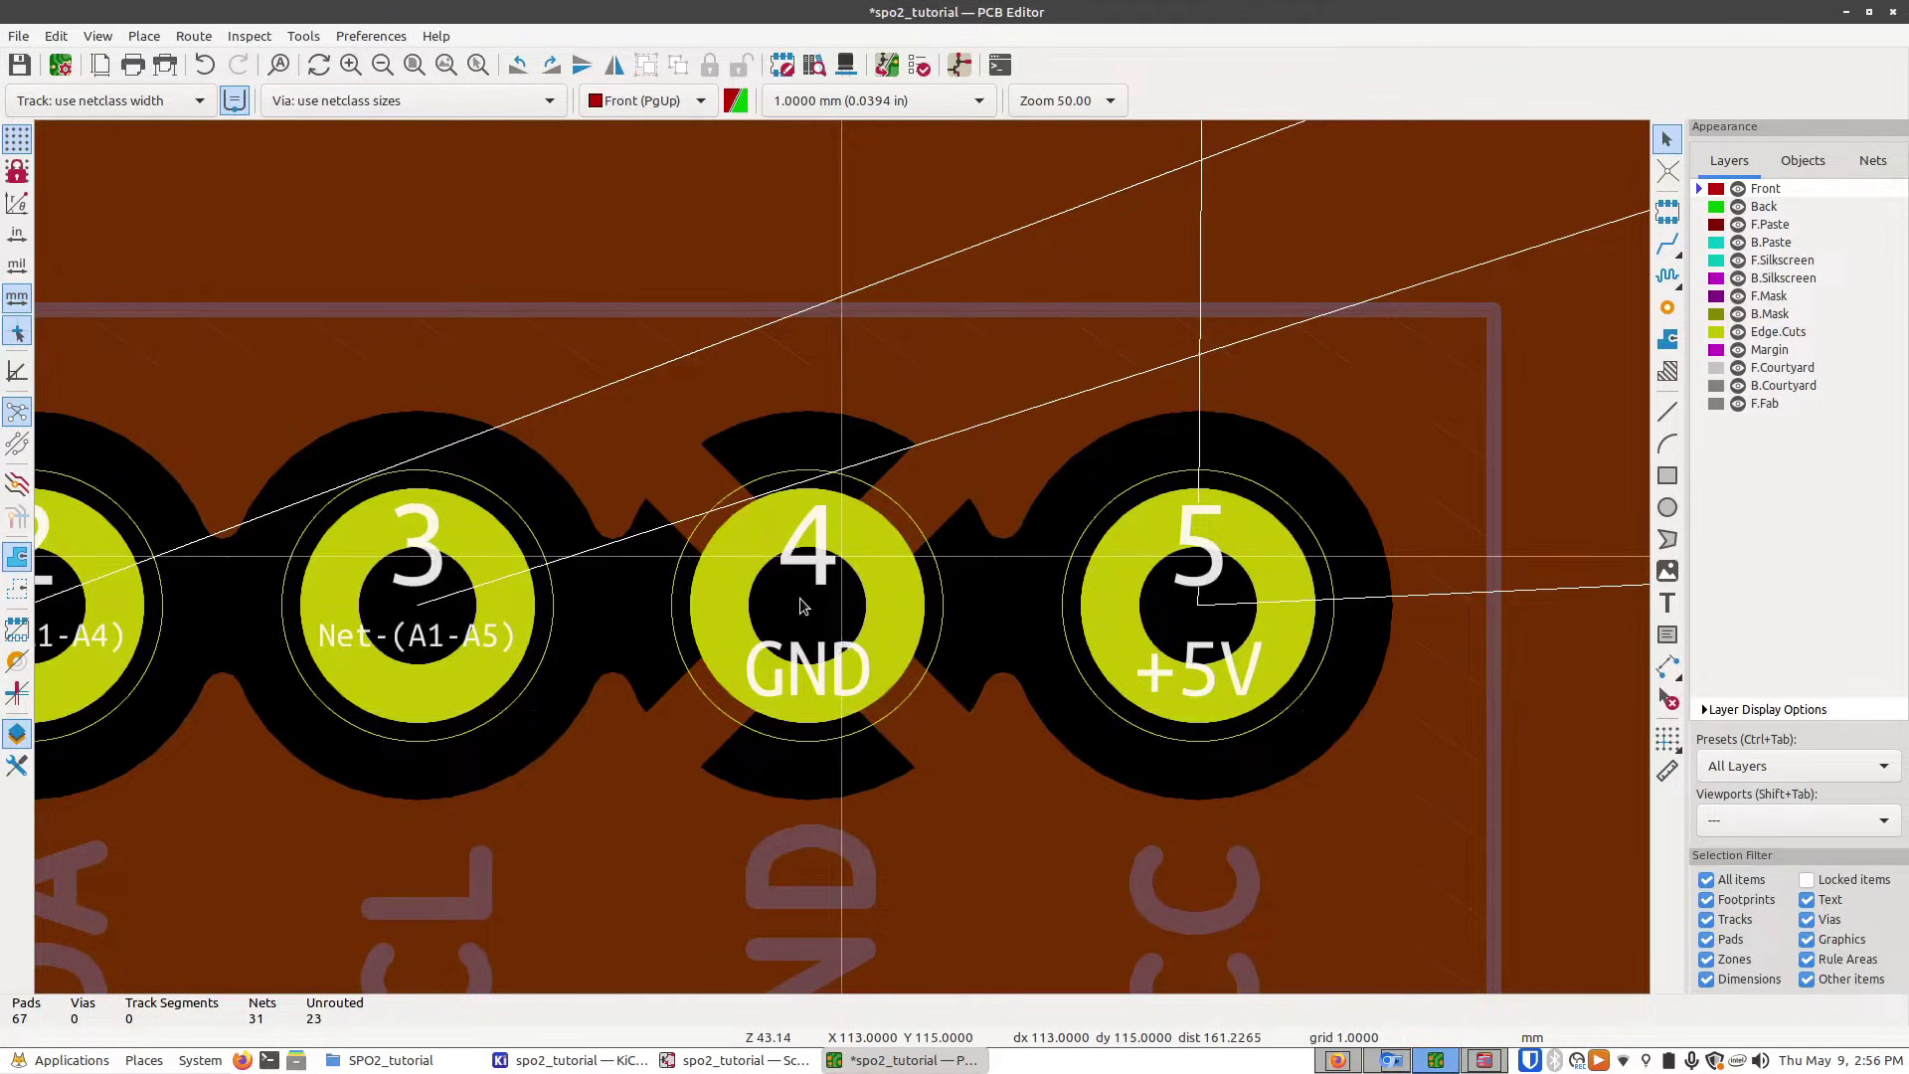
{"action": "scroll", "coordinate": [772, 422], "scroll_direction": "down", "scroll_amount": 3}
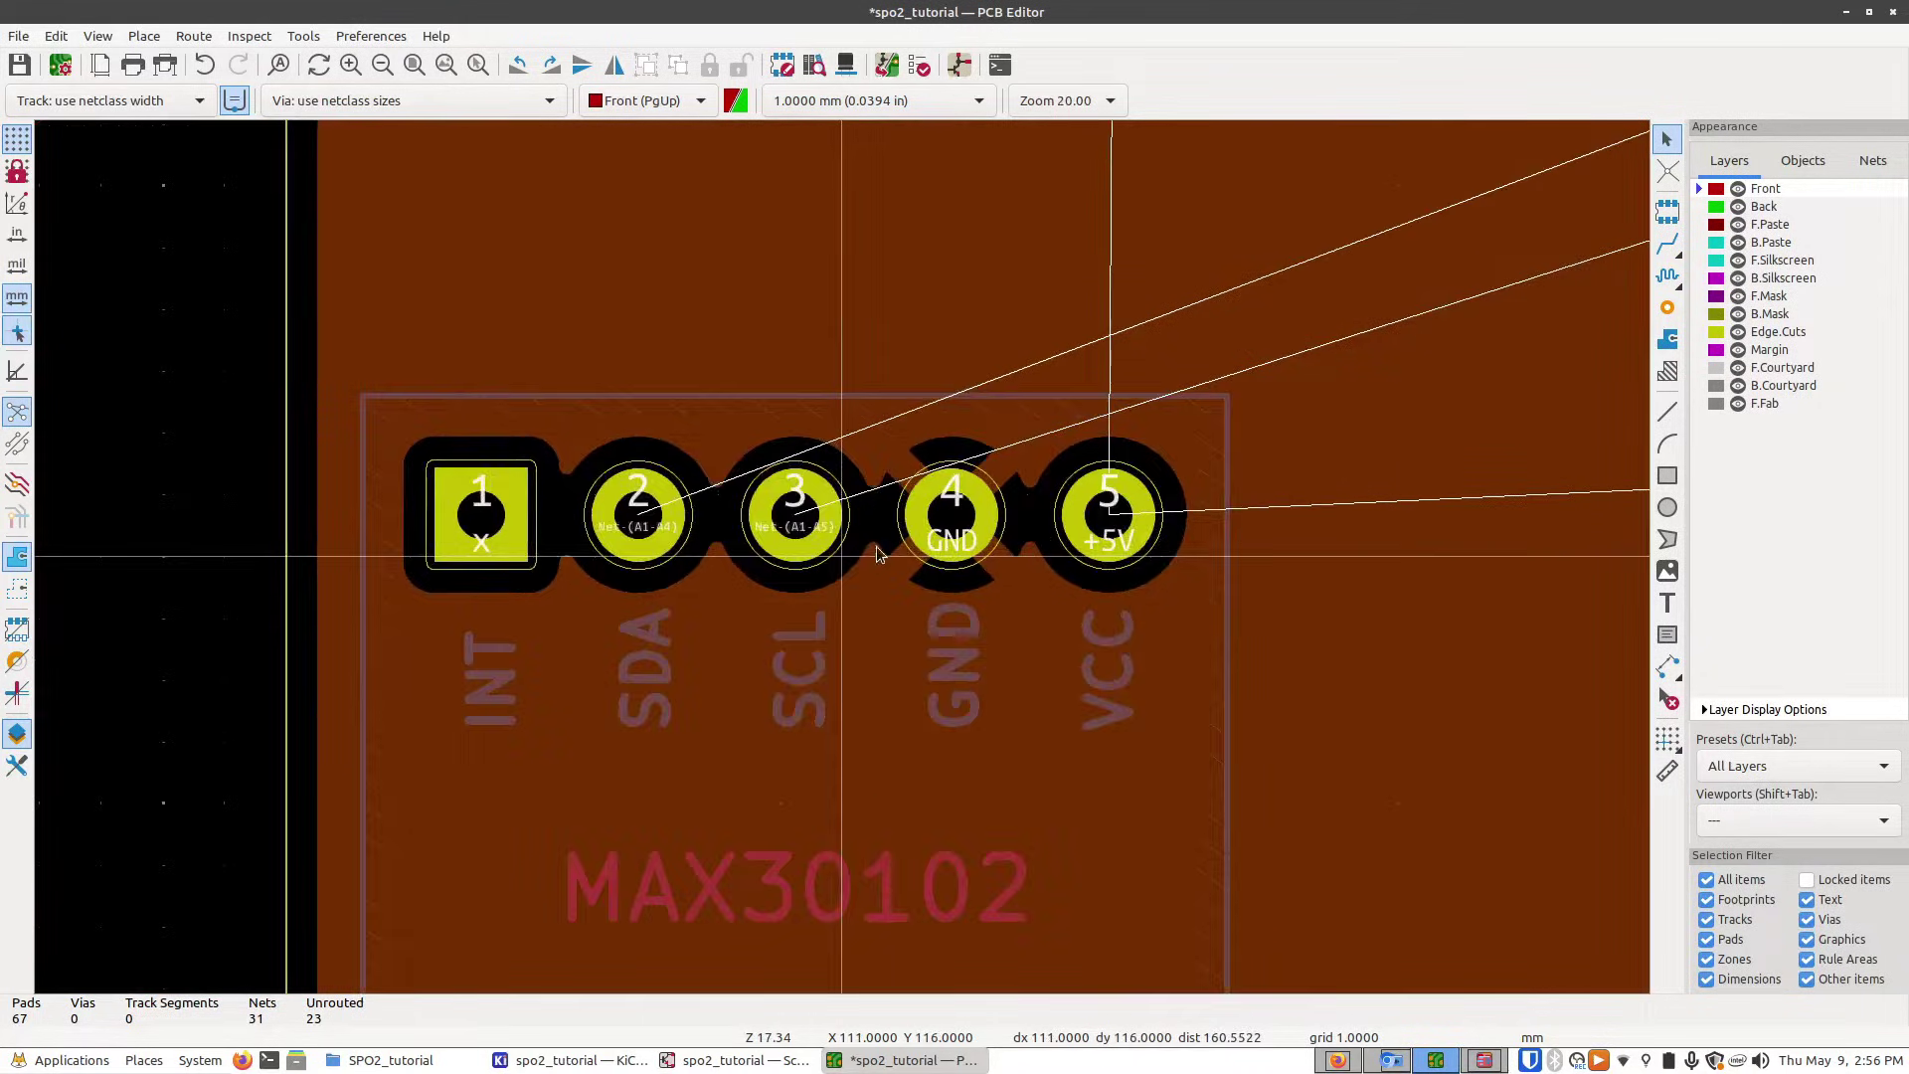
{"action": "scroll", "coordinate": [877, 553], "scroll_direction": "down", "scroll_amount": 3}
{"action": "scroll", "coordinate": [843, 557], "scroll_direction": "up", "scroll_amount": 2}
{"action": "scroll", "coordinate": [843, 557], "scroll_direction": "down", "scroll_amount": 3}
{"action": "scroll", "coordinate": [843, 557], "scroll_direction": "up", "scroll_amount": 2}
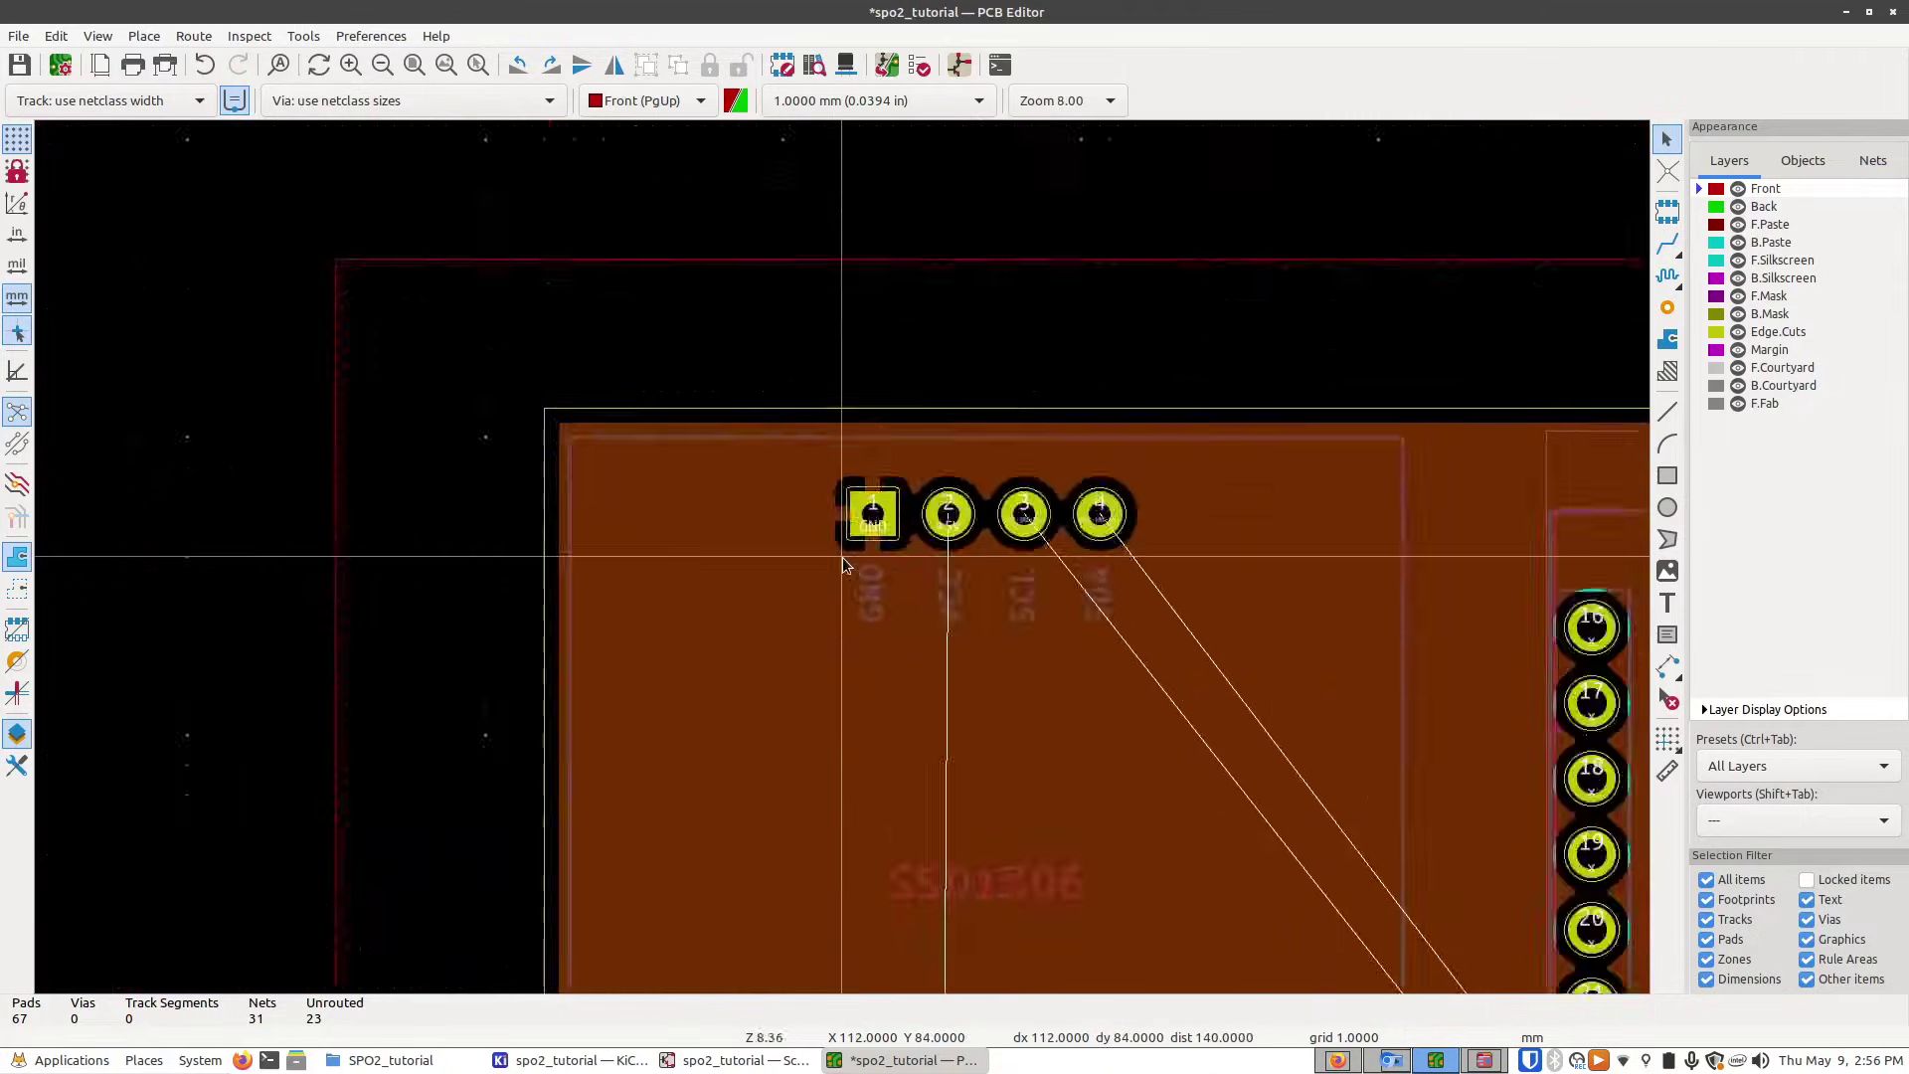
{"action": "scroll", "coordinate": [843, 556], "scroll_direction": "up", "scroll_amount": 4}
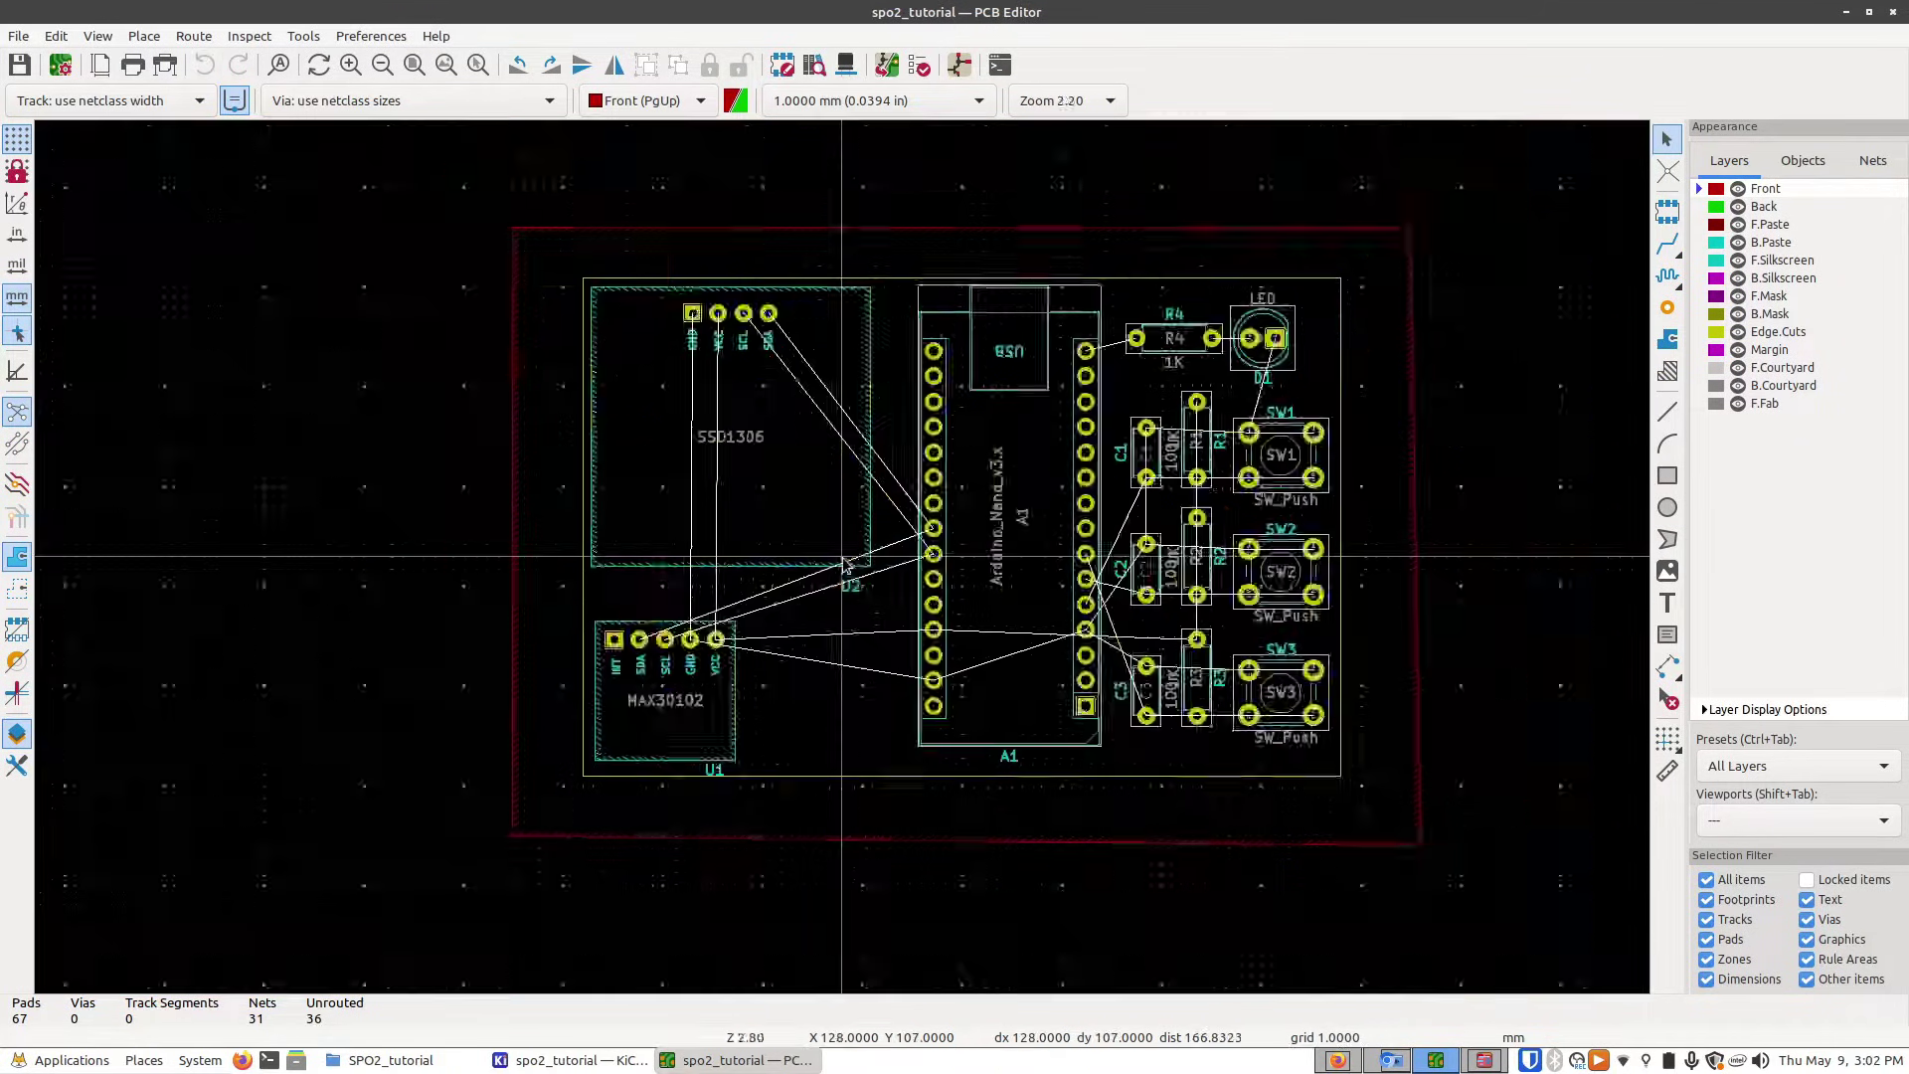
- Set the editor grid to 0.1000 mm
{"action": "scroll", "coordinate": [860, 556], "scroll_direction": "up", "scroll_amount": 1}
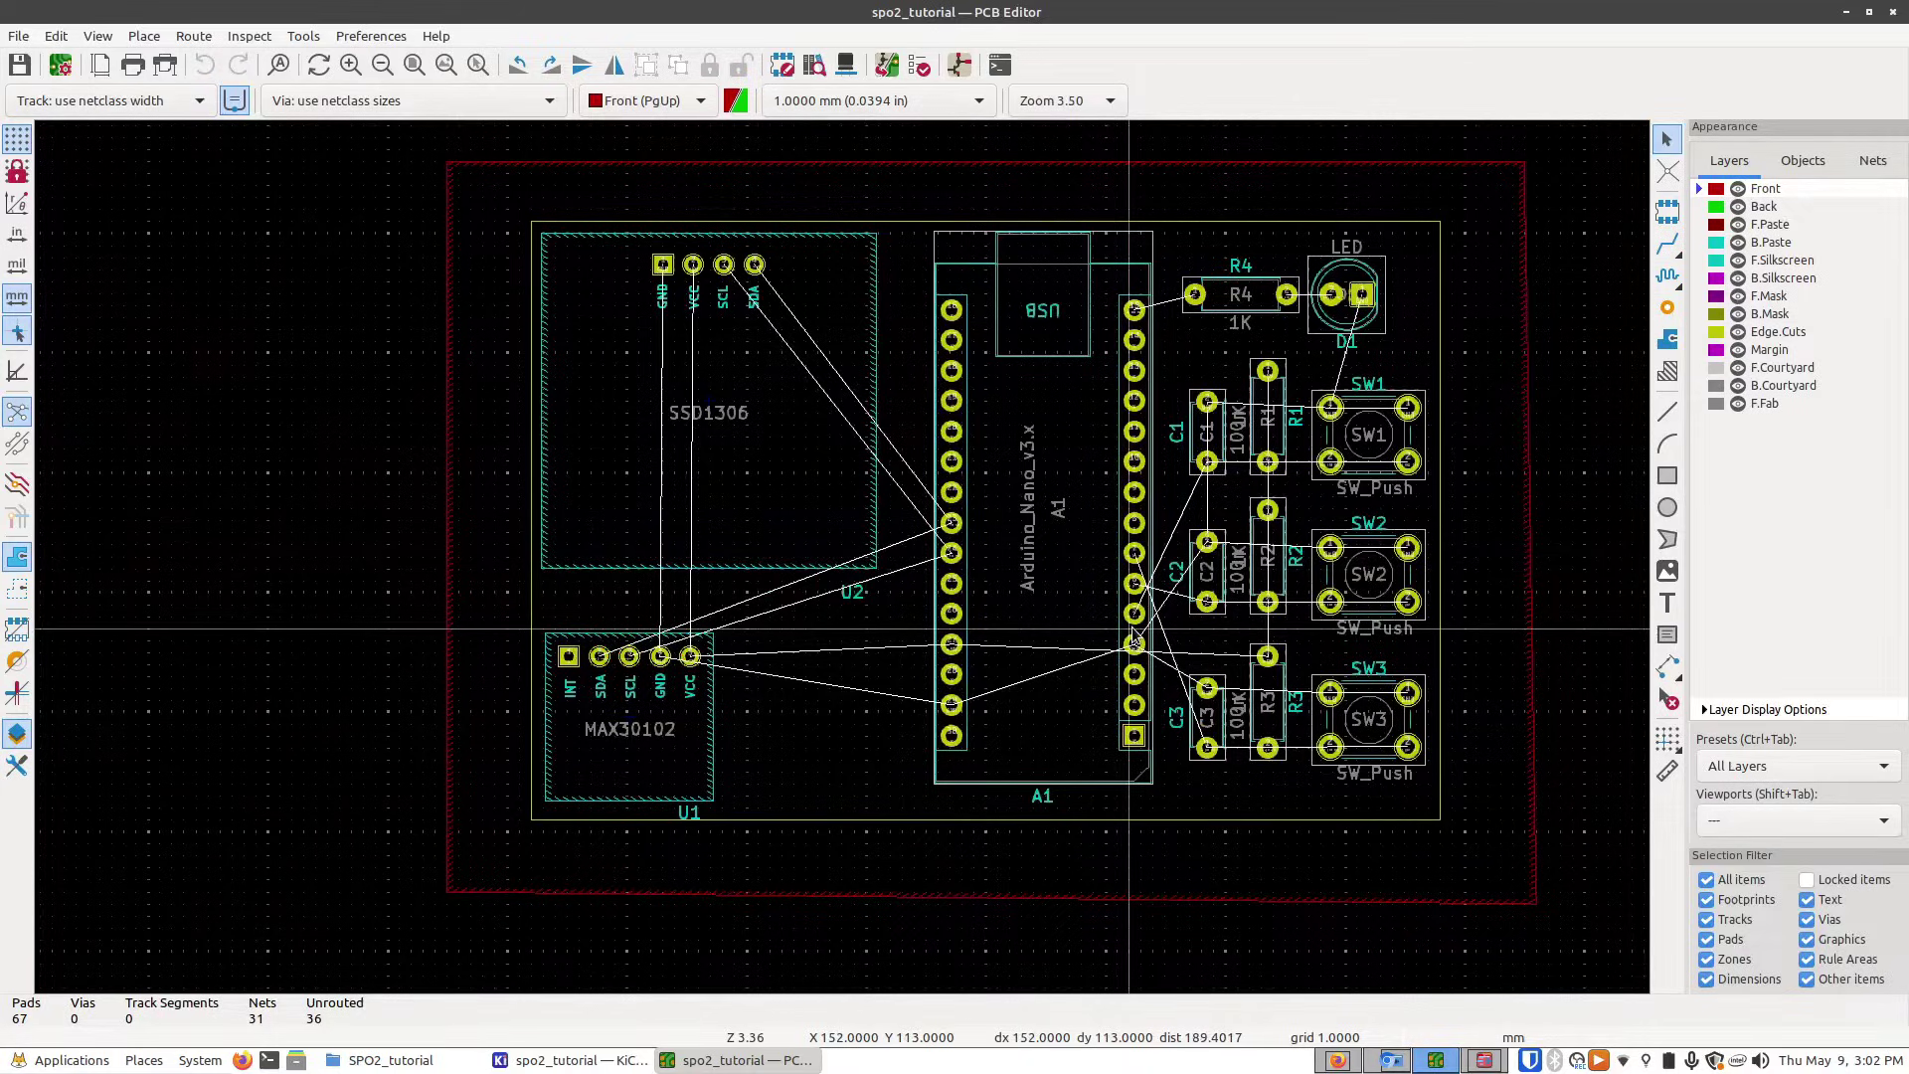
{"action": "scroll", "coordinate": [959, 789], "scroll_direction": "up", "scroll_amount": 2}
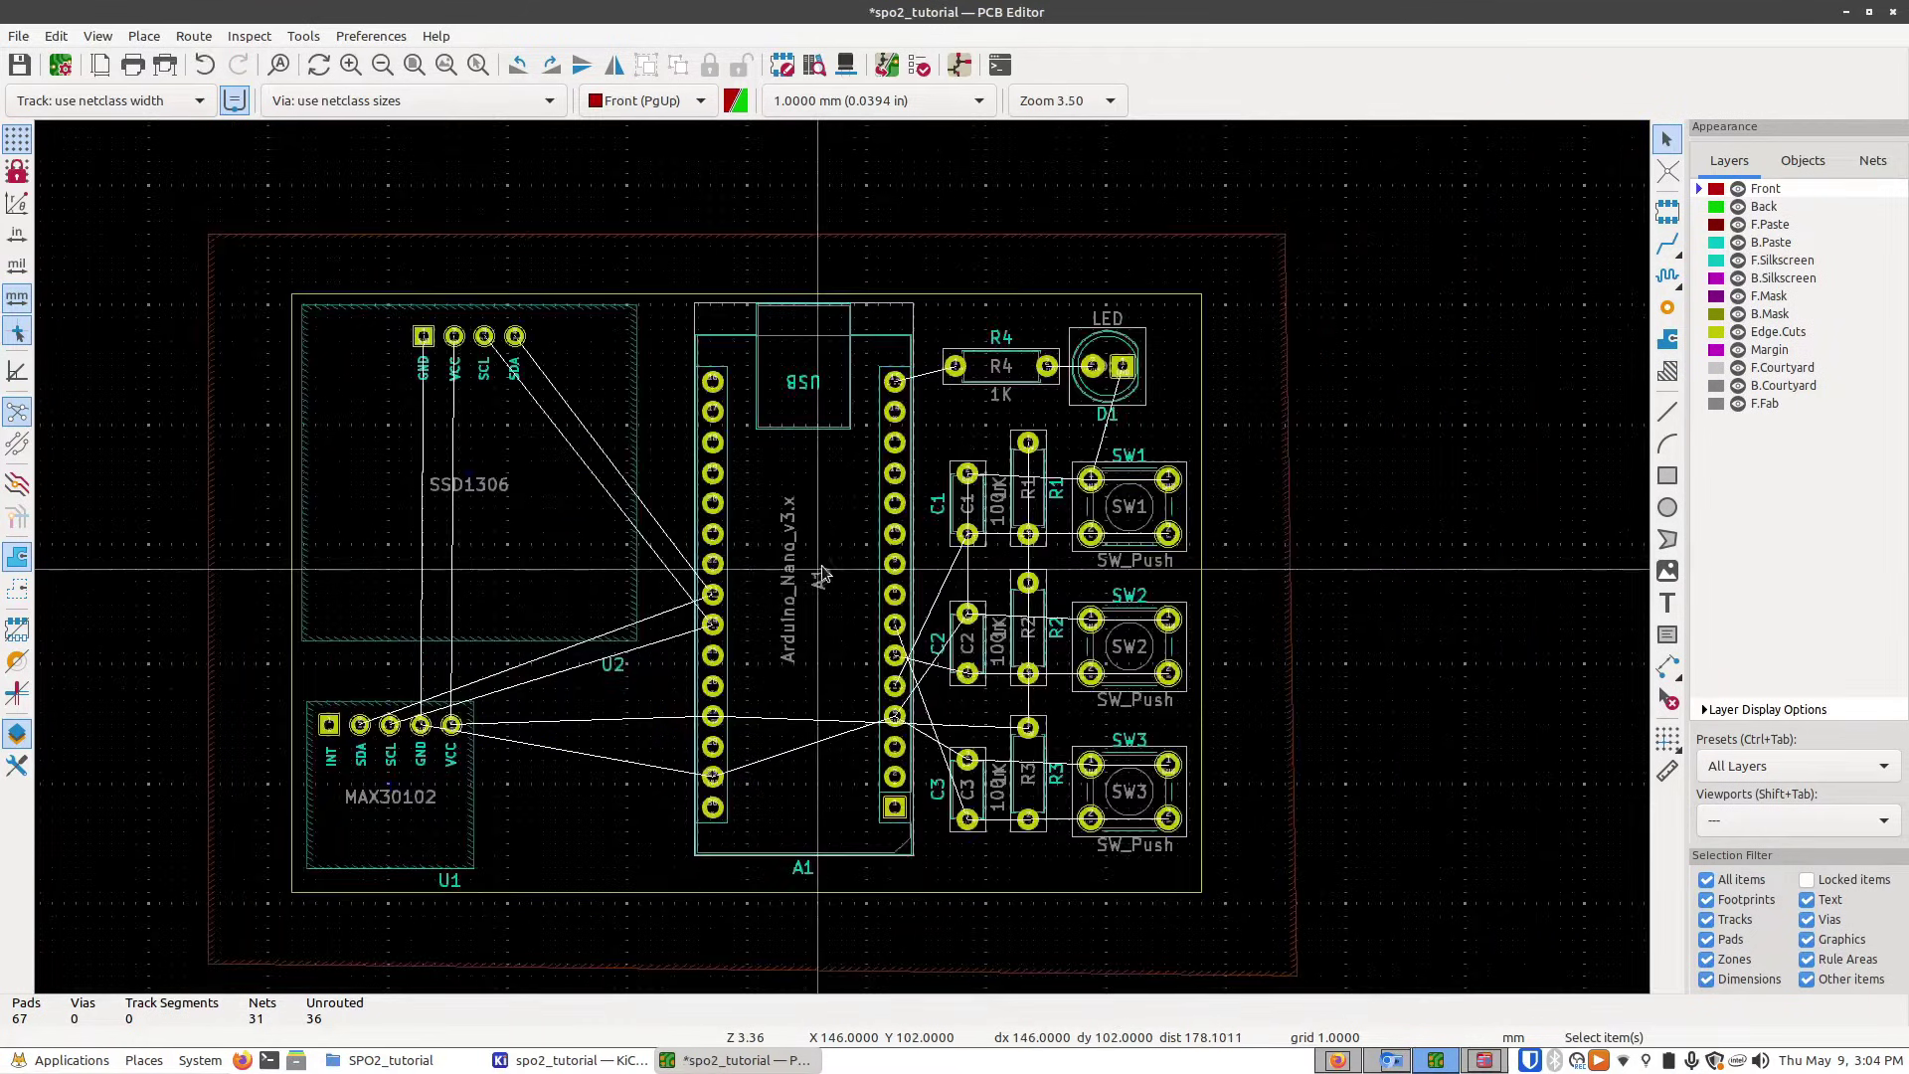
{"action": "scroll", "coordinate": [1026, 368], "scroll_direction": "up", "scroll_amount": 5}
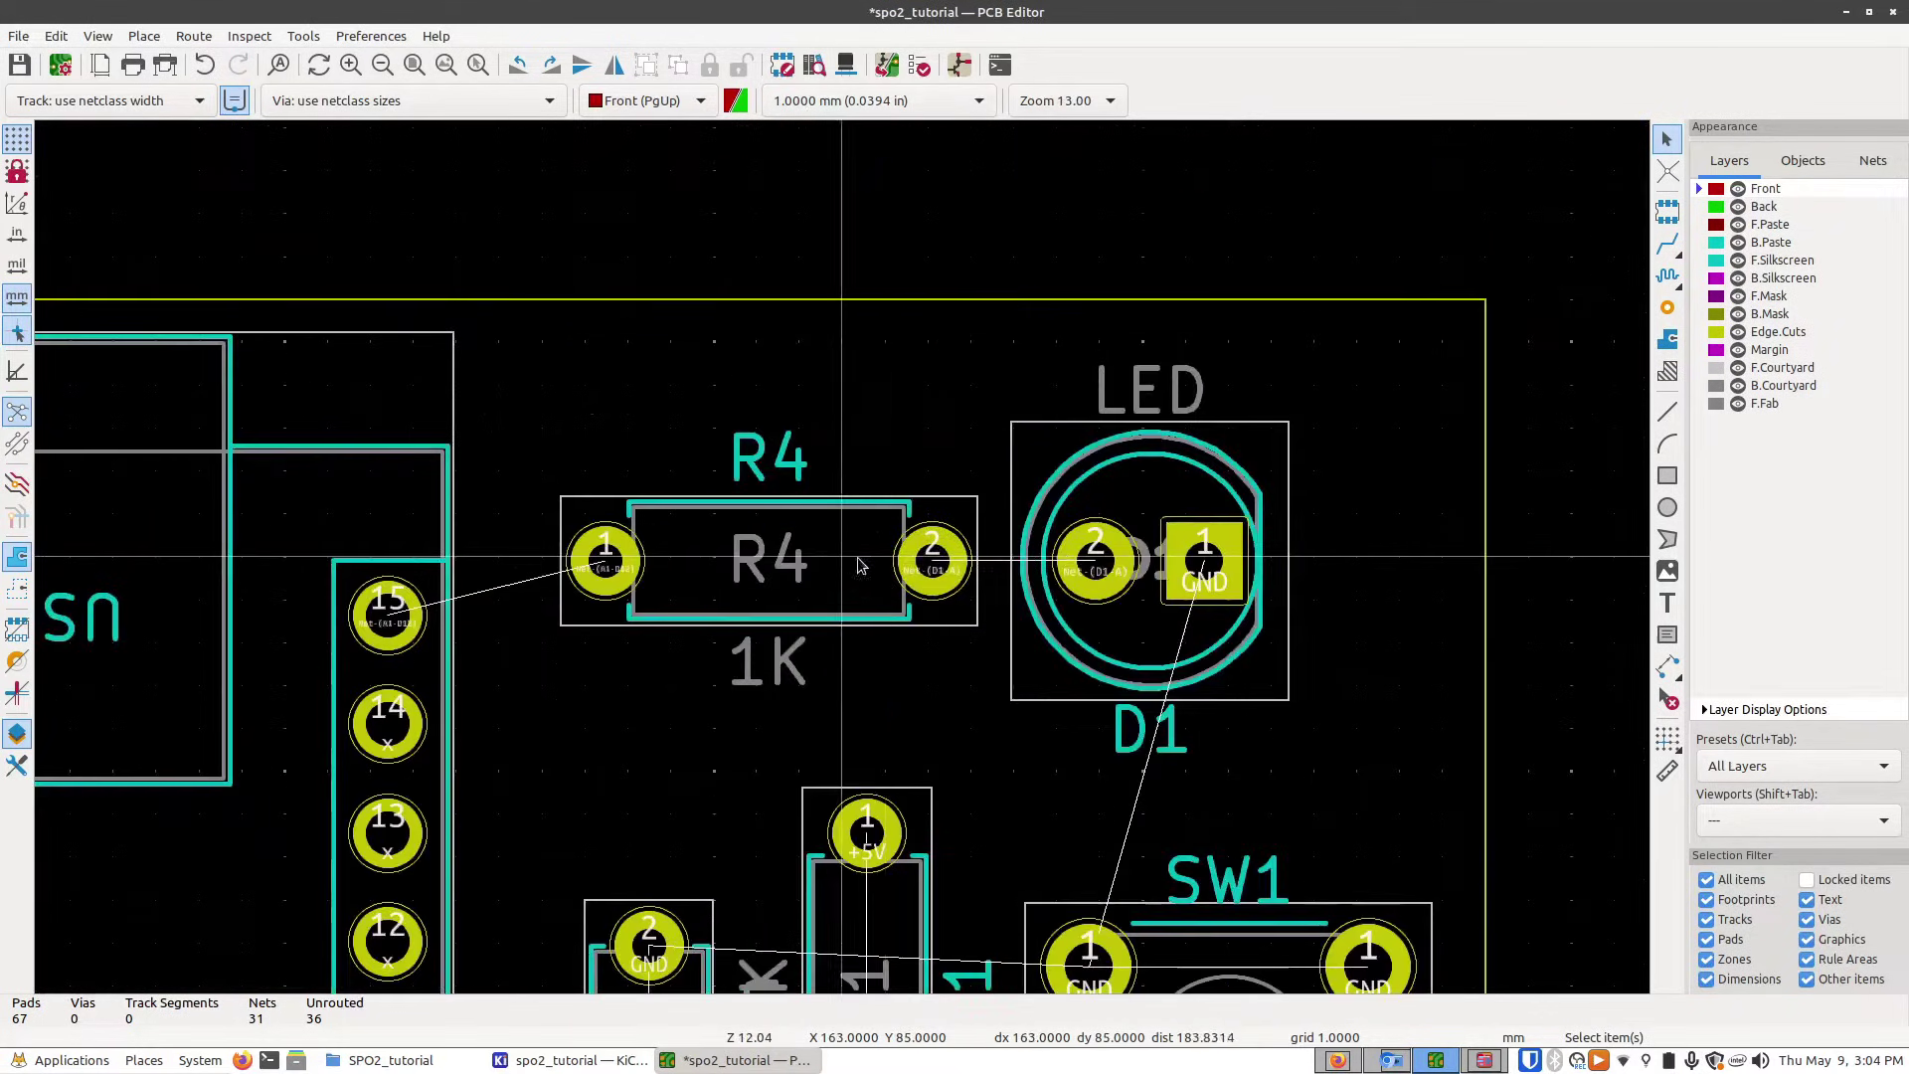
{"action": "left_click", "coordinate": [830, 102]}
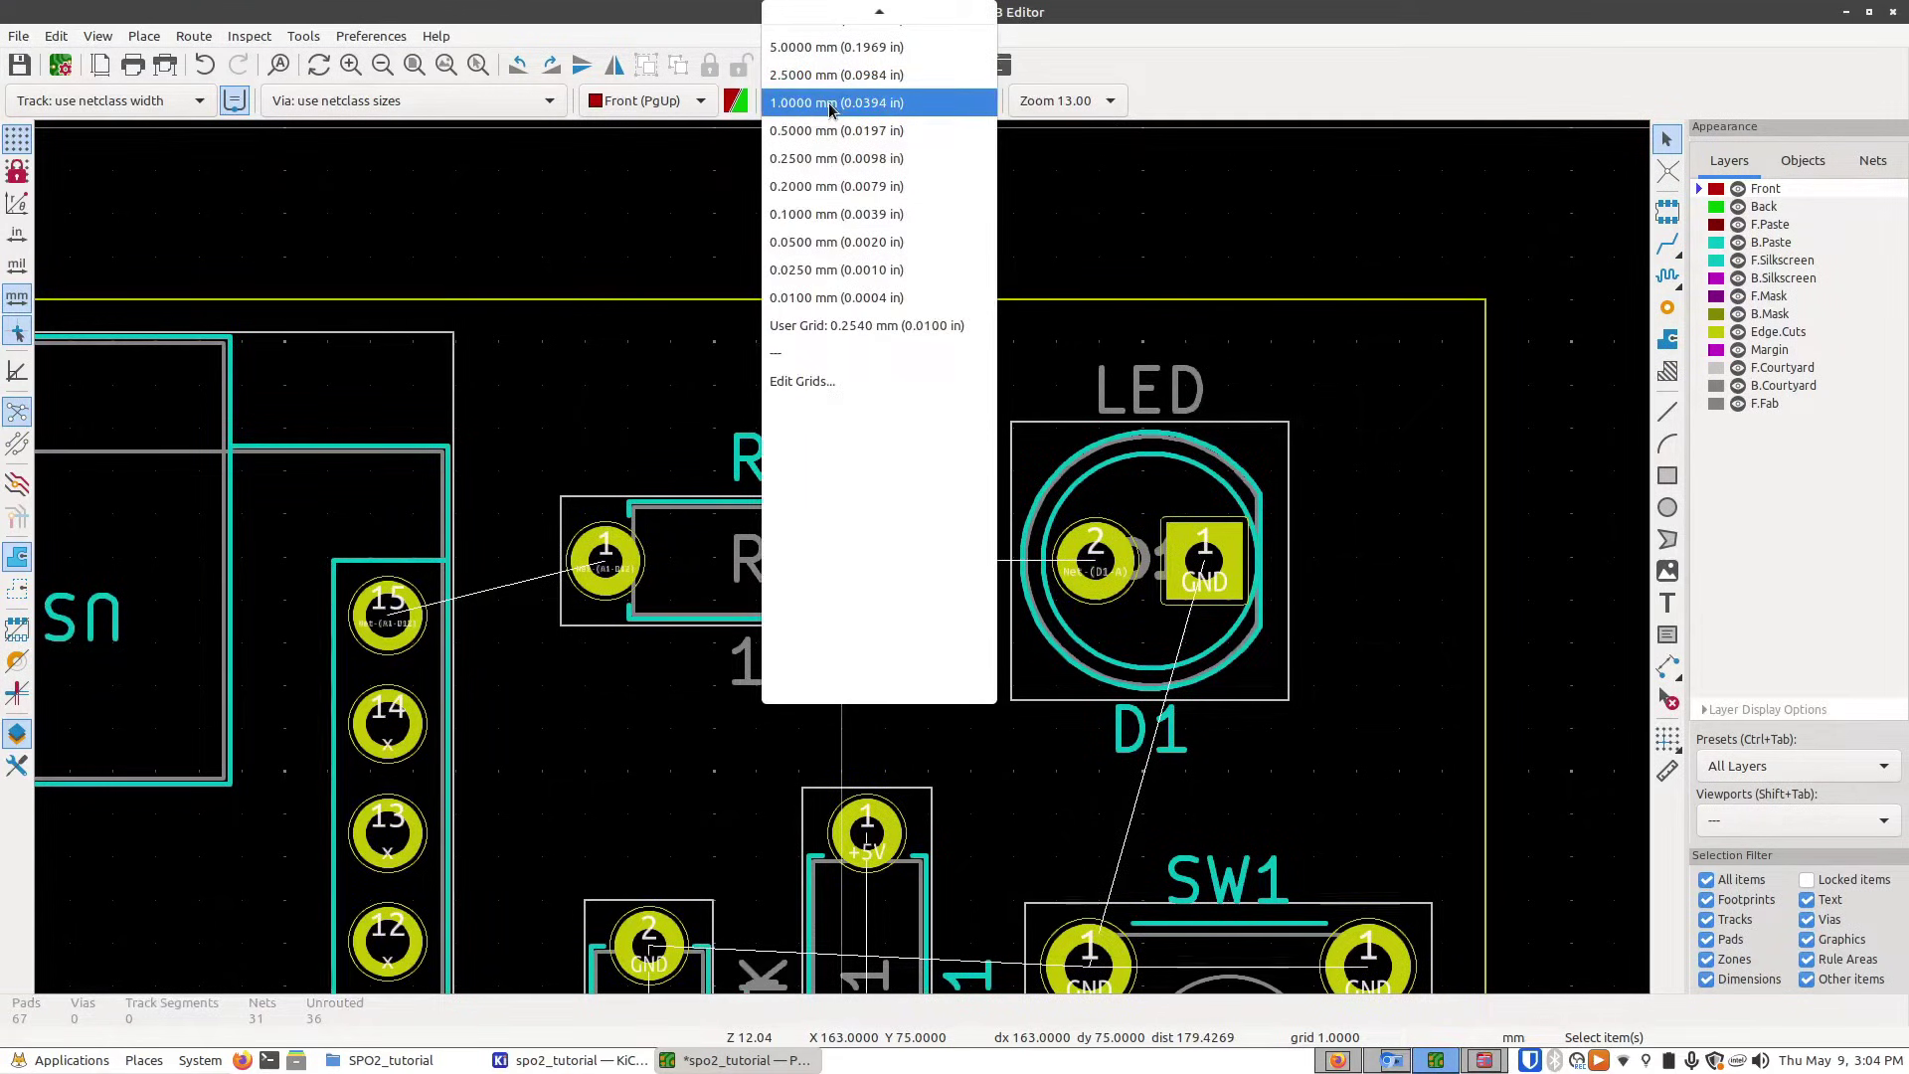
{"action": "left_click", "coordinate": [838, 214]}
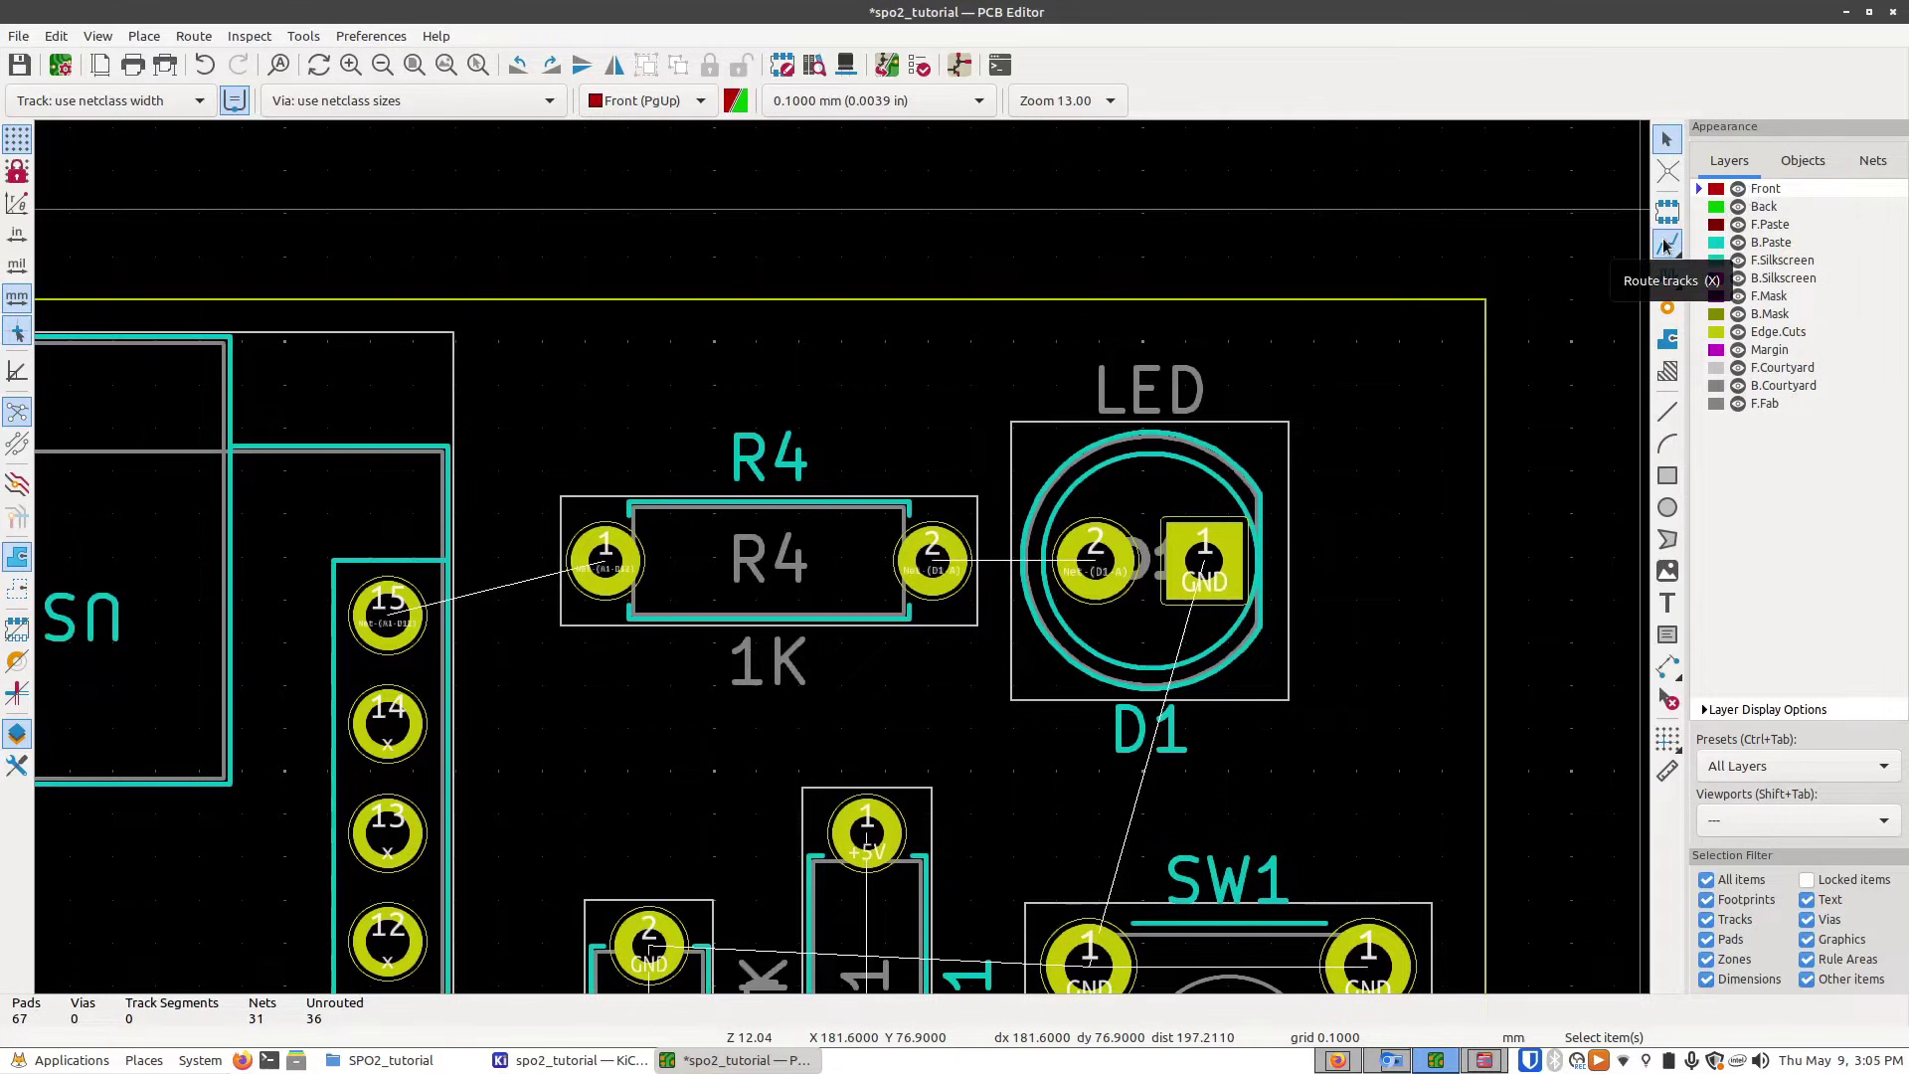
- Route 0.200 mm tracks on the Front layer from Arduino pad 15 to R4 pad 1, and from R4 pad 2 to D1 pad 2
{"action": "left_click", "coordinate": [1667, 243]}
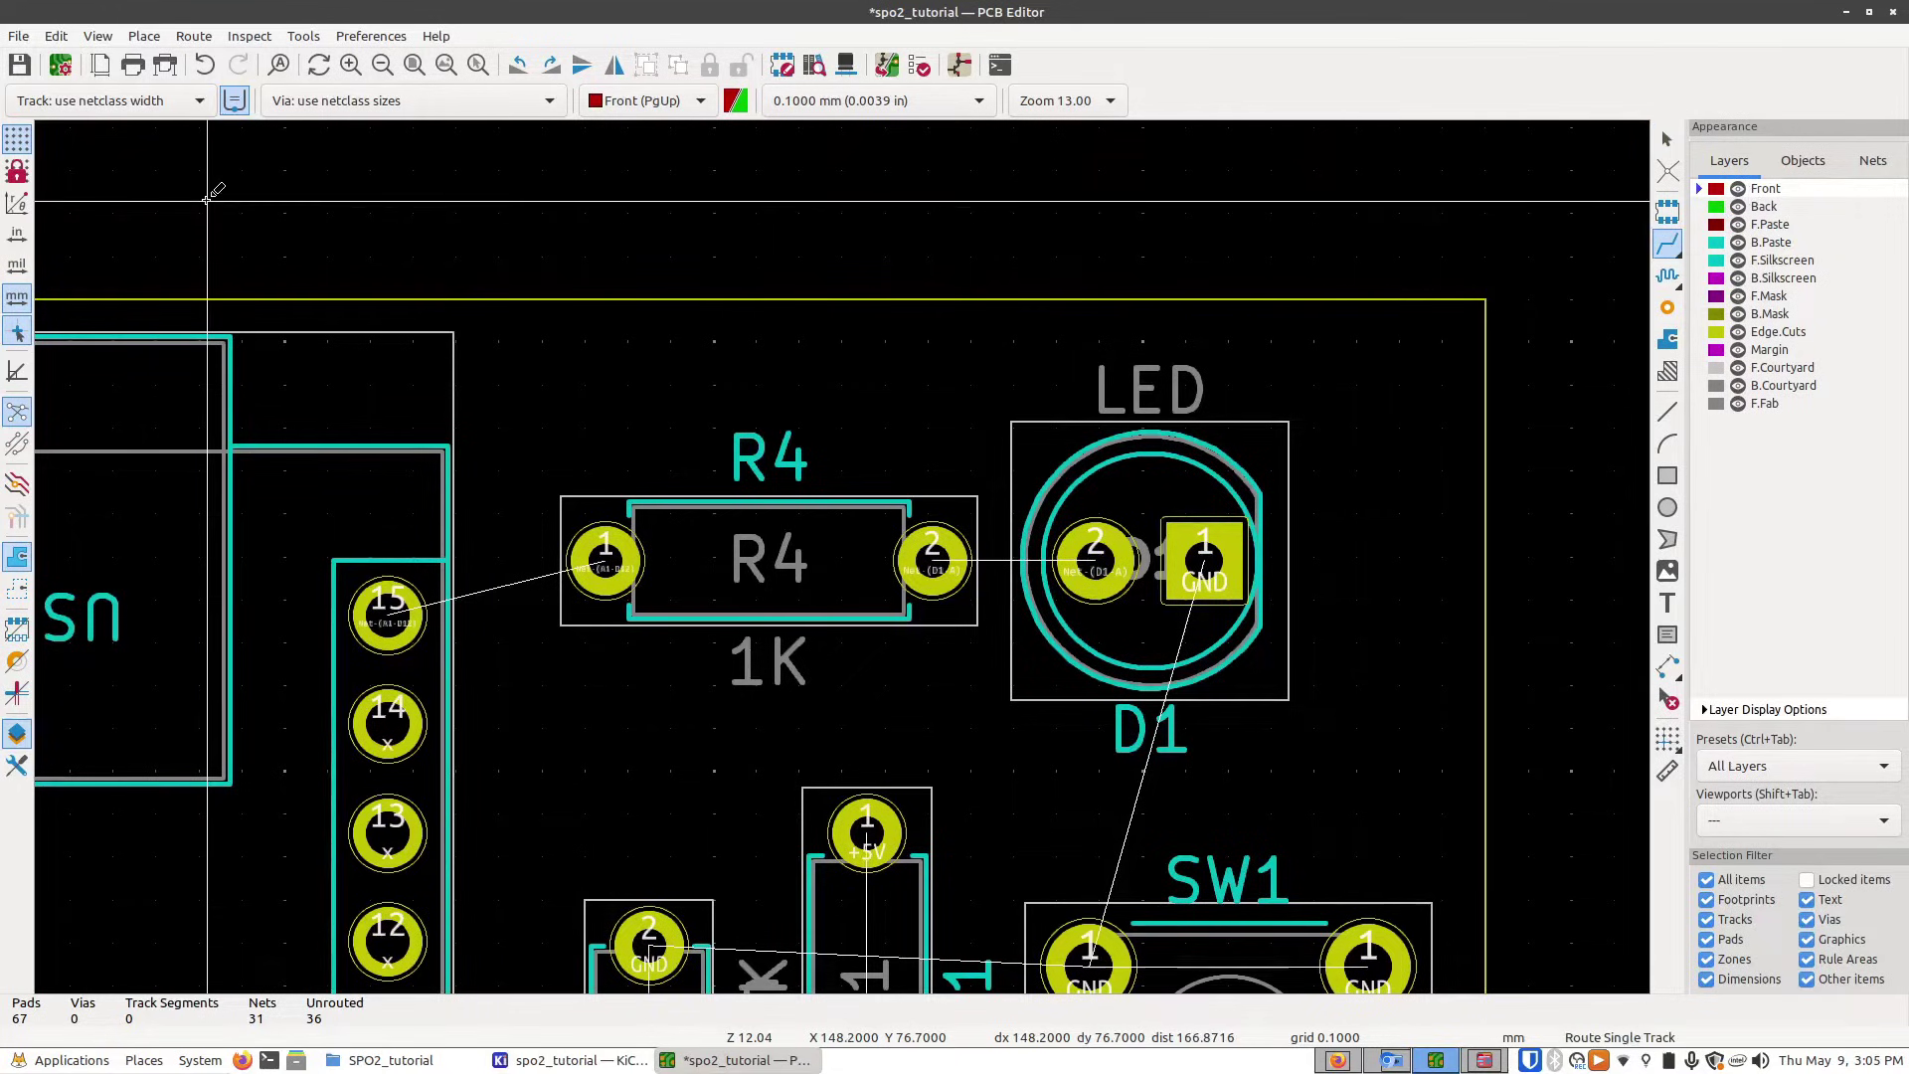
{"action": "left_click", "coordinate": [145, 109]}
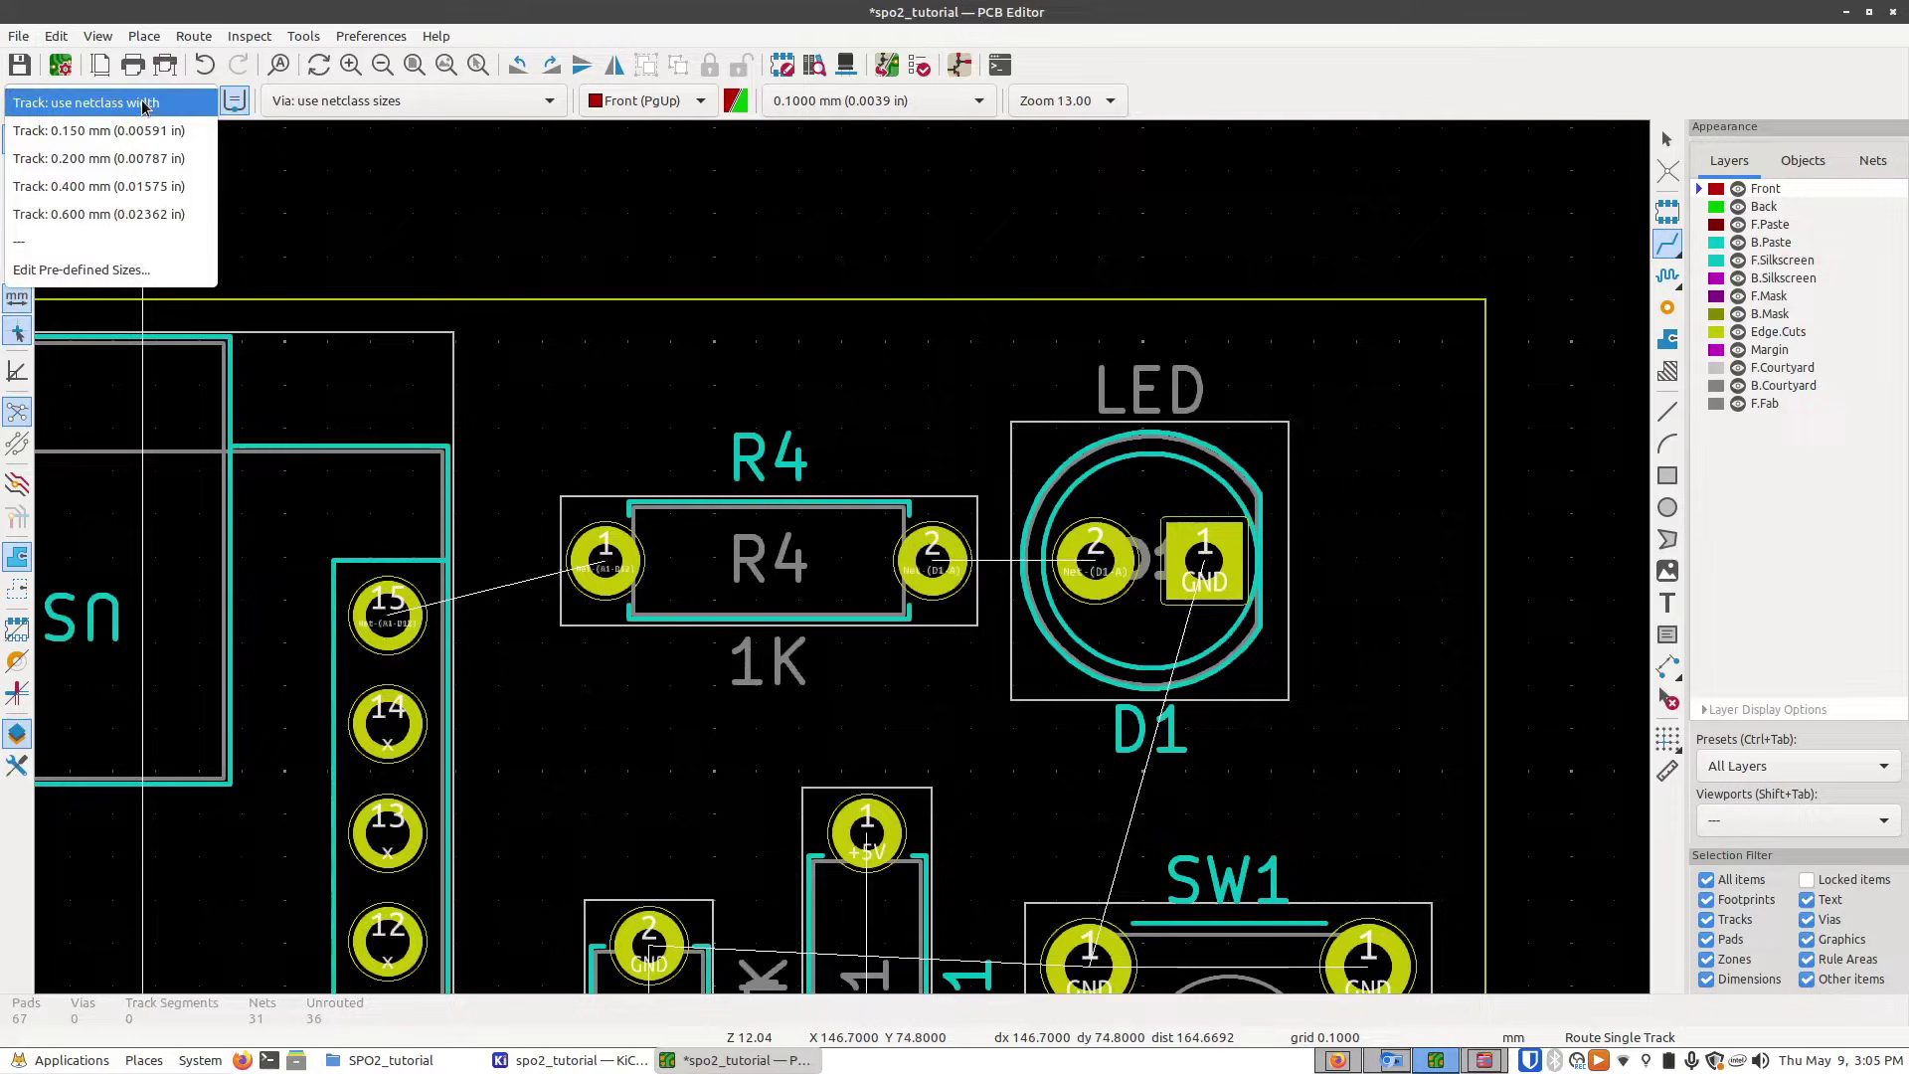
{"action": "left_click", "coordinate": [113, 159]}
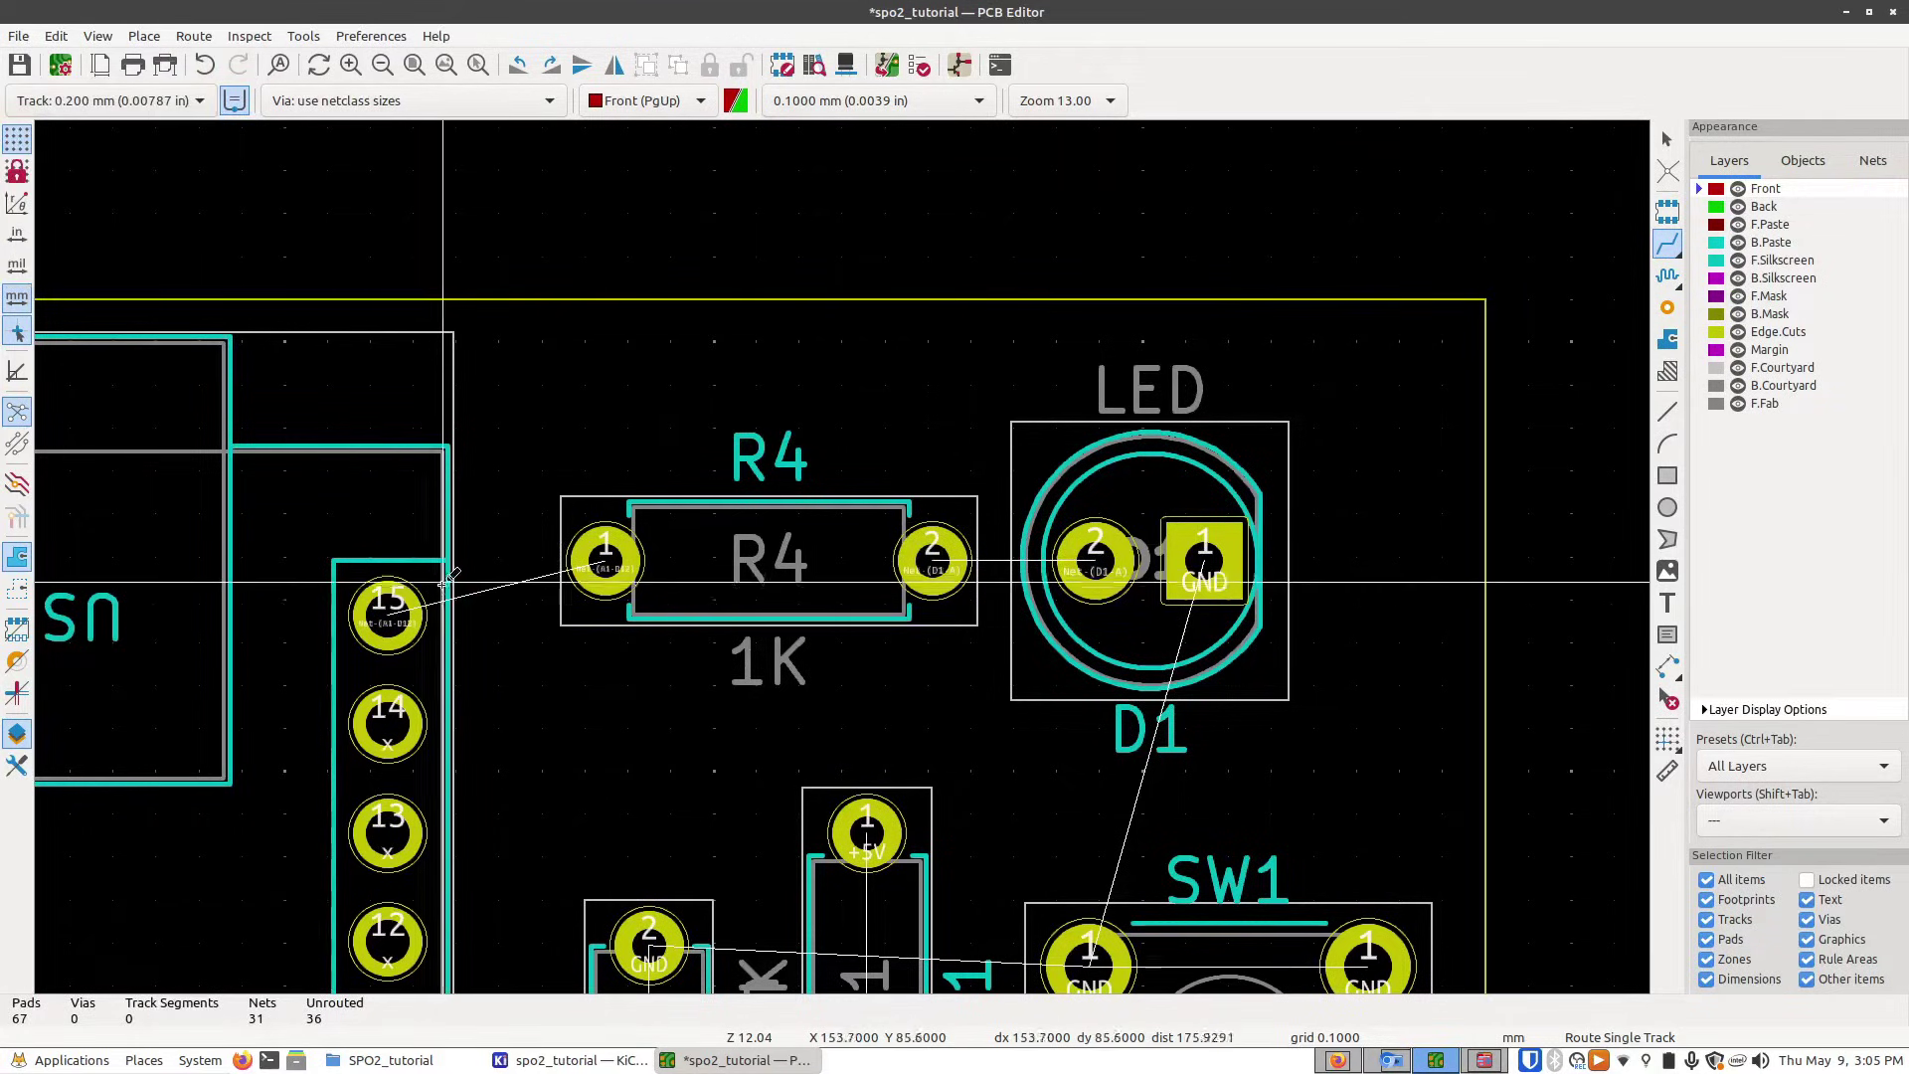
{"action": "left_click", "coordinate": [399, 613]}
{"action": "left_click", "coordinate": [600, 561]}
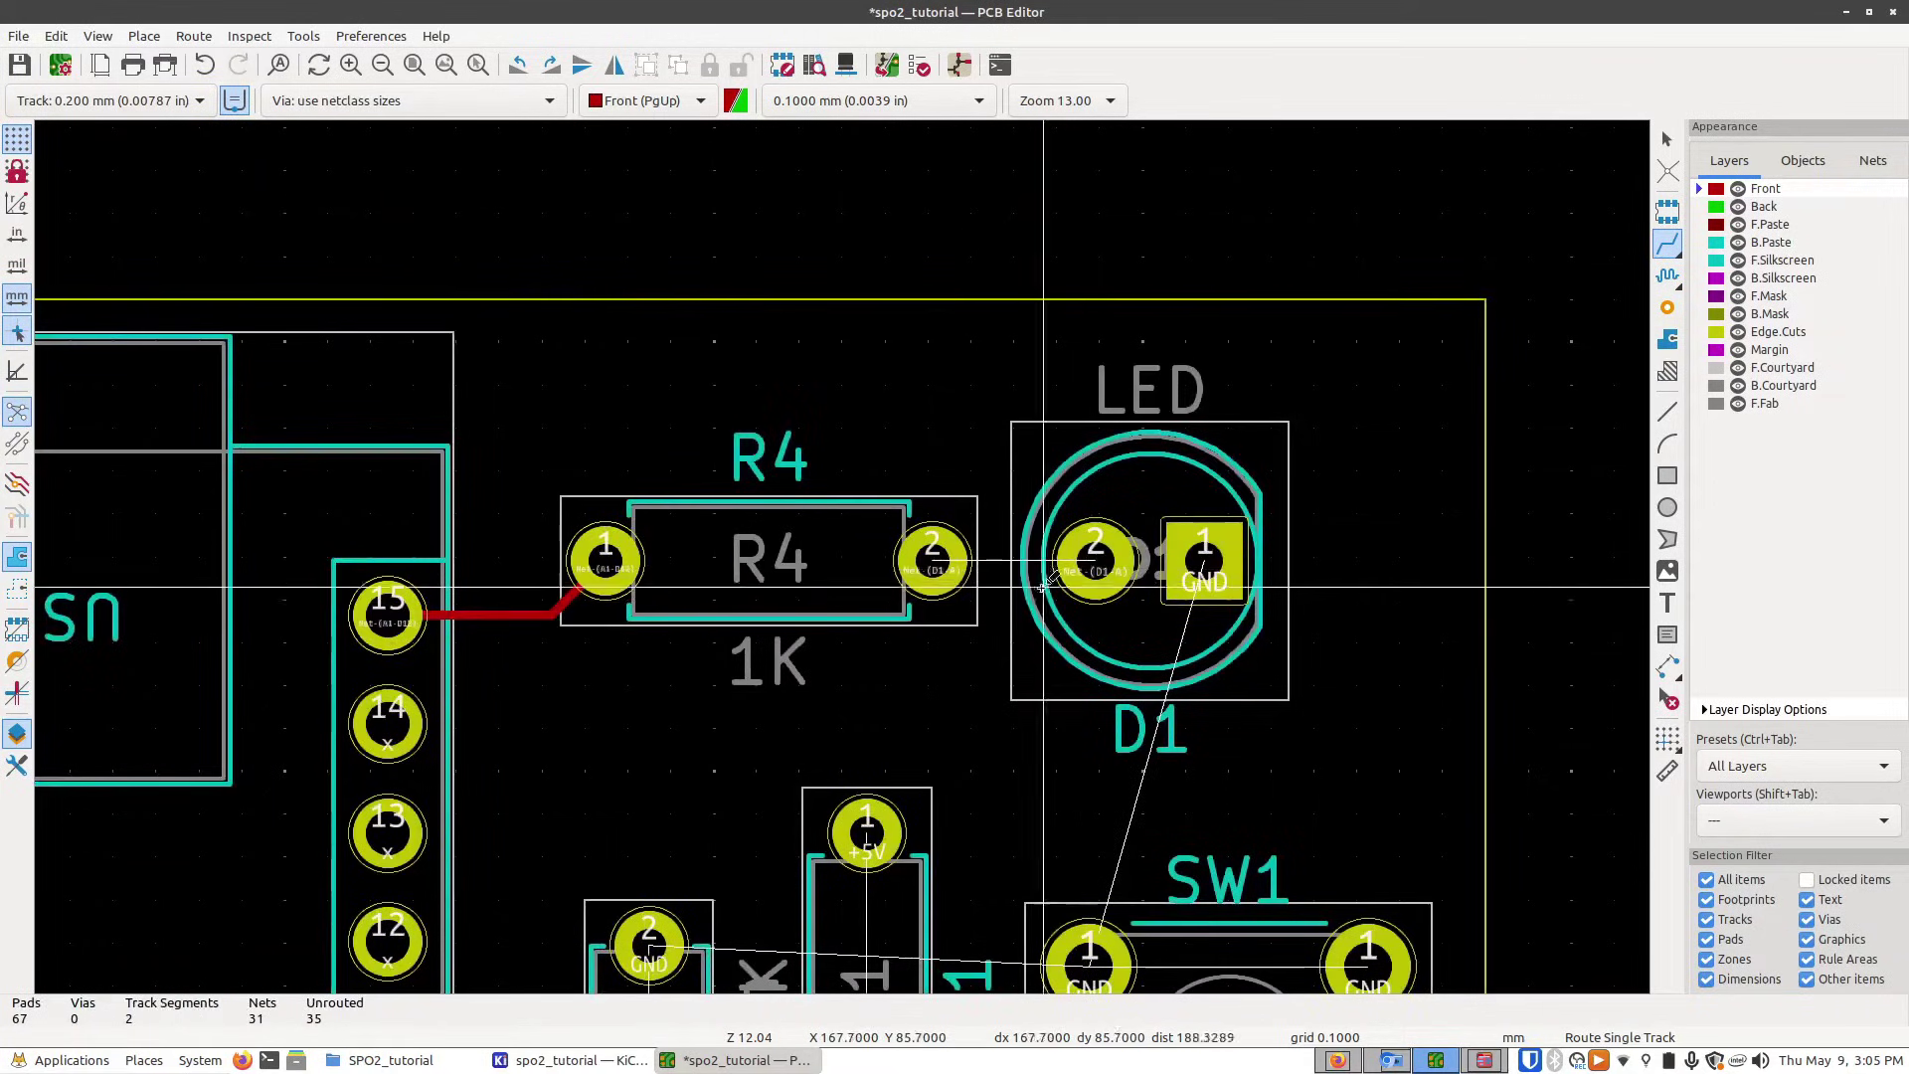
{"action": "left_click", "coordinate": [942, 553]}
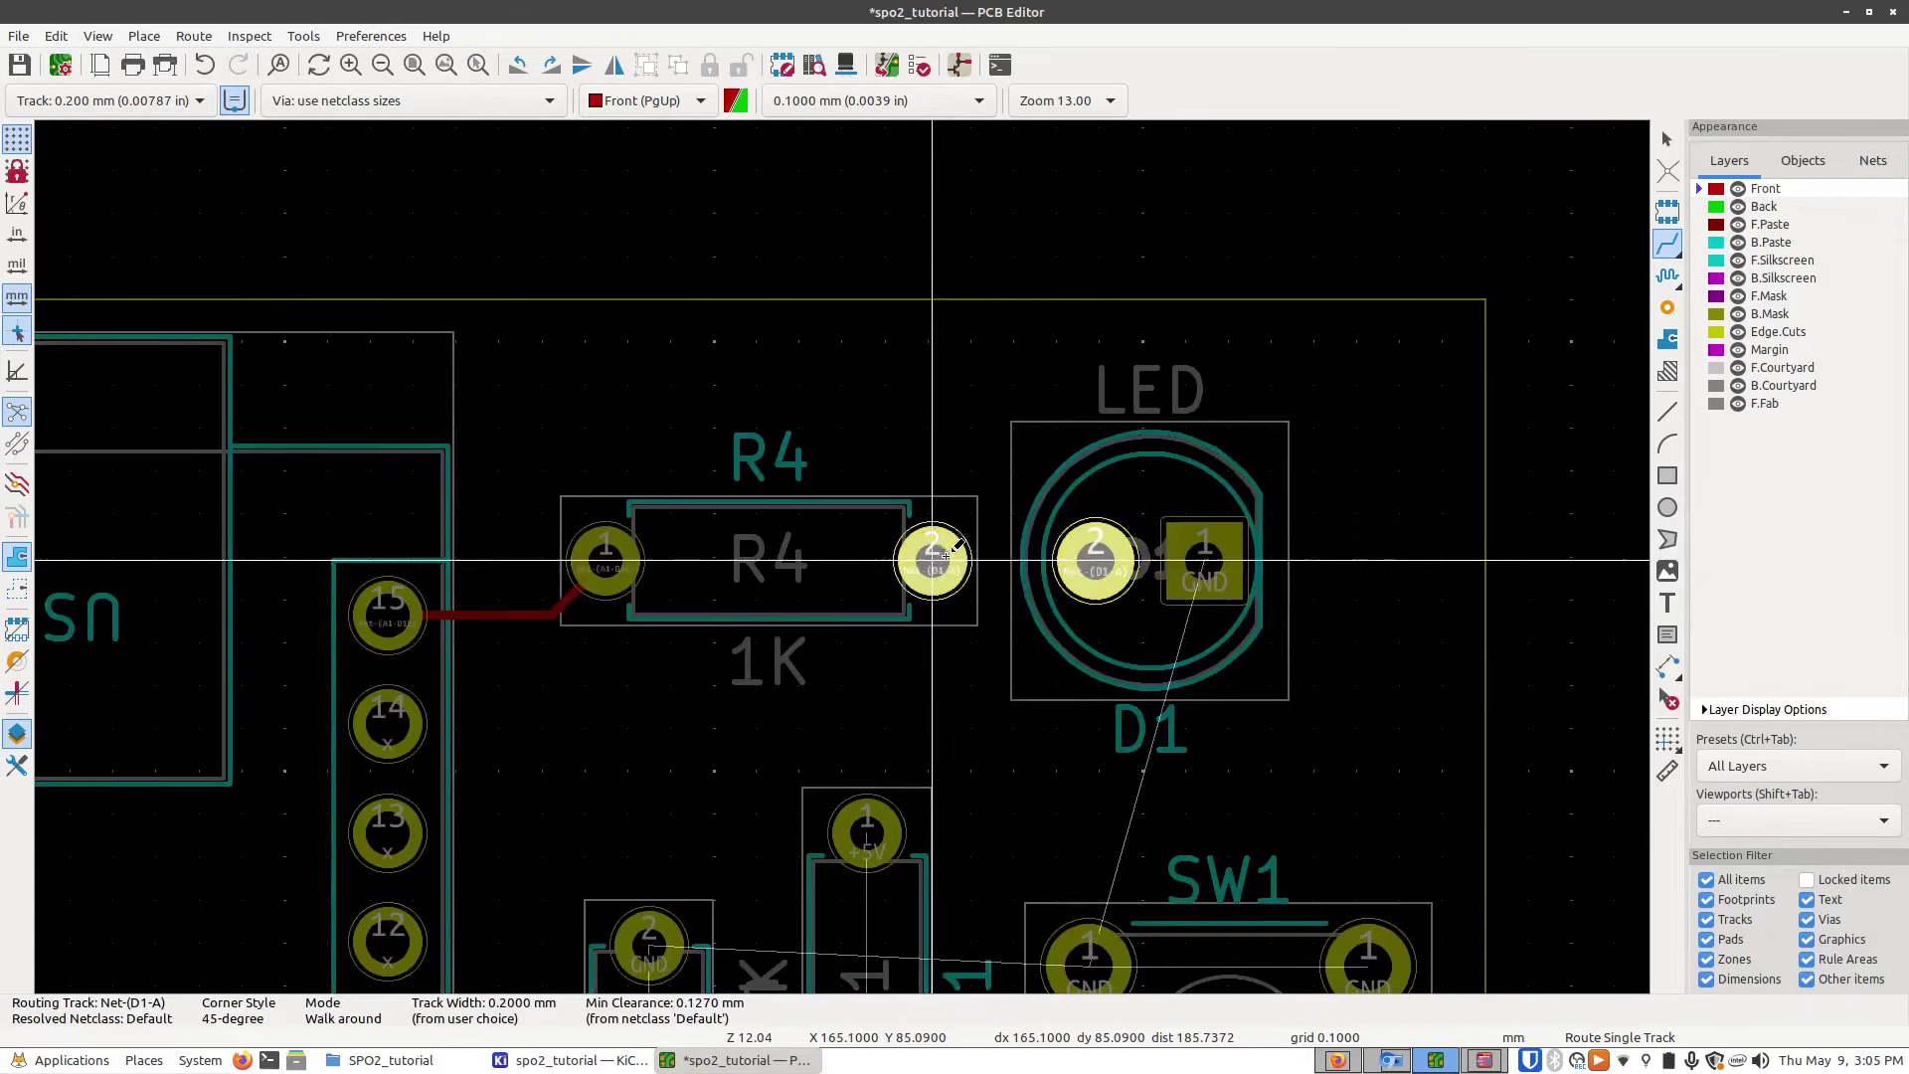
{"action": "left_click", "coordinate": [1093, 560]}
{"action": "scroll", "coordinate": [1310, 668], "scroll_direction": "down", "scroll_amount": 3}
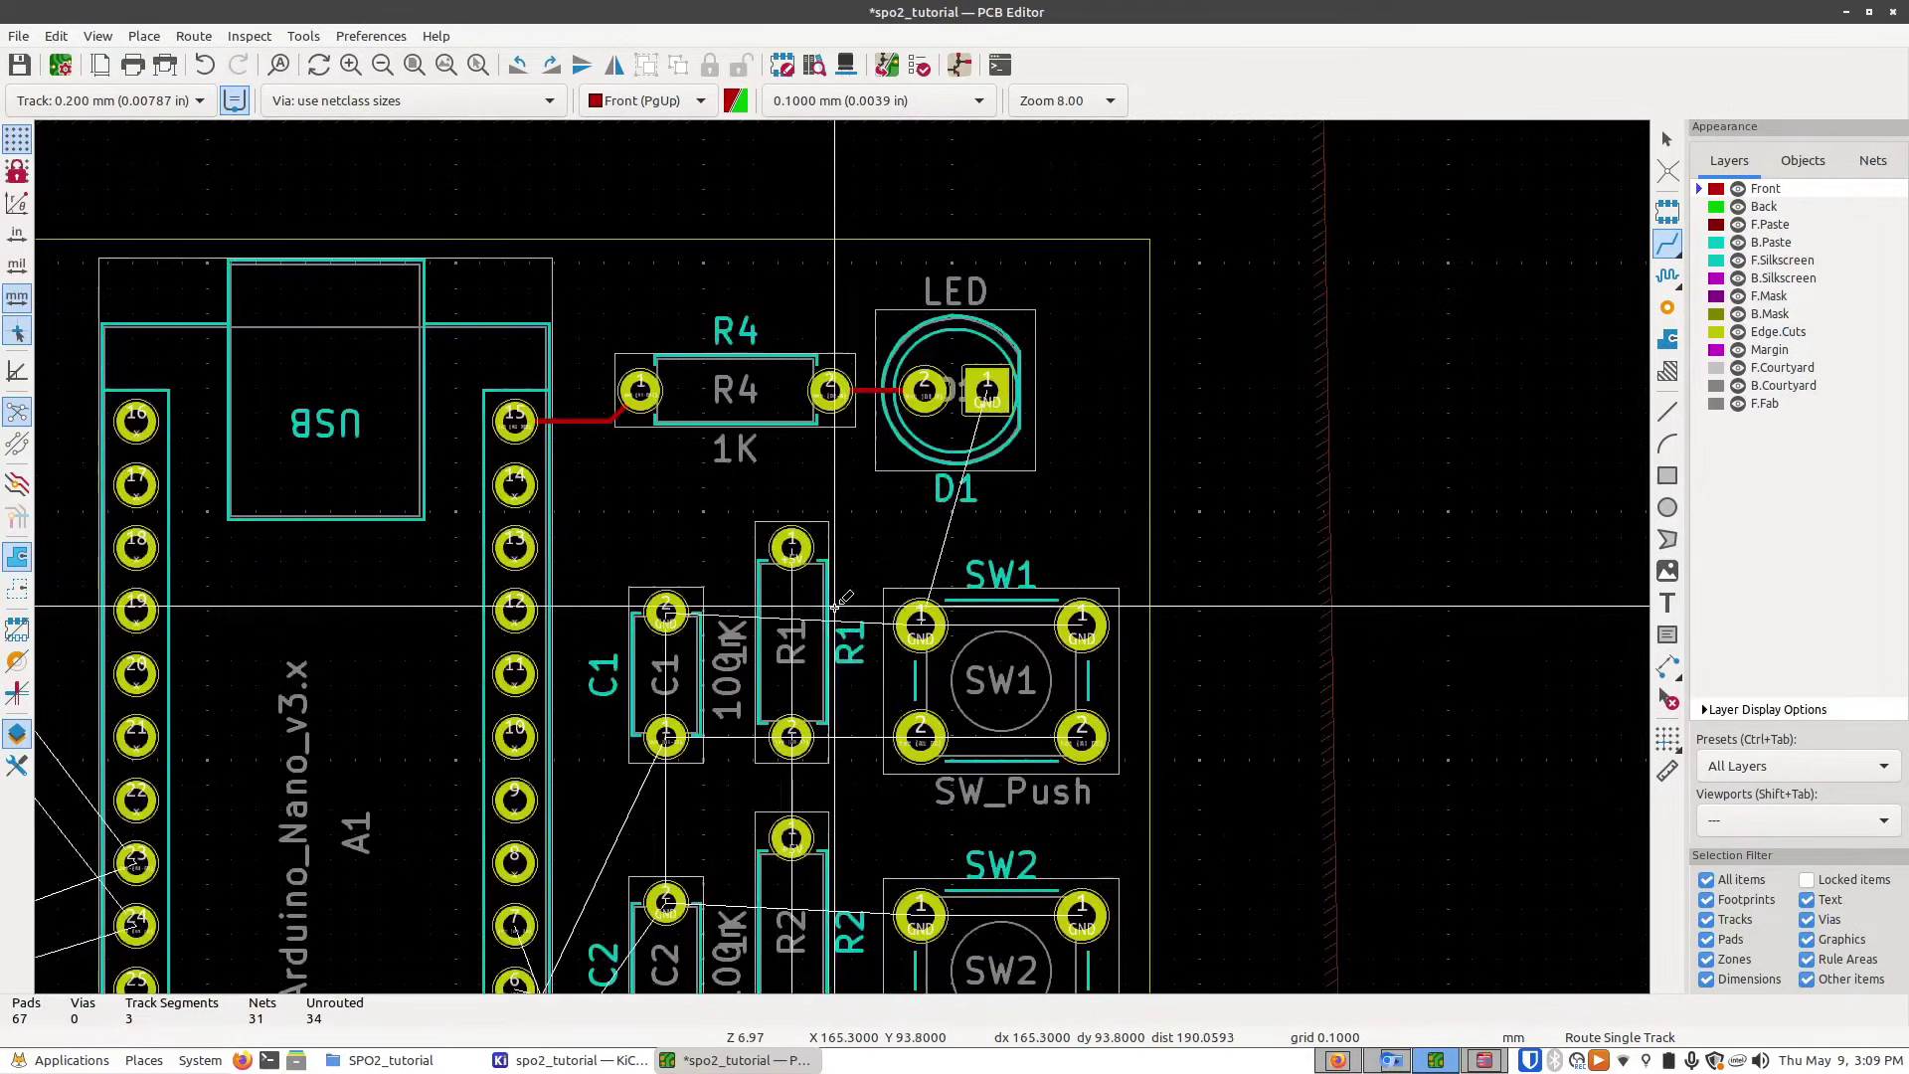
{"action": "scroll", "coordinate": [853, 552], "scroll_direction": "up", "scroll_amount": 2}
{"action": "scroll", "coordinate": [852, 553], "scroll_direction": "up", "scroll_amount": 2}
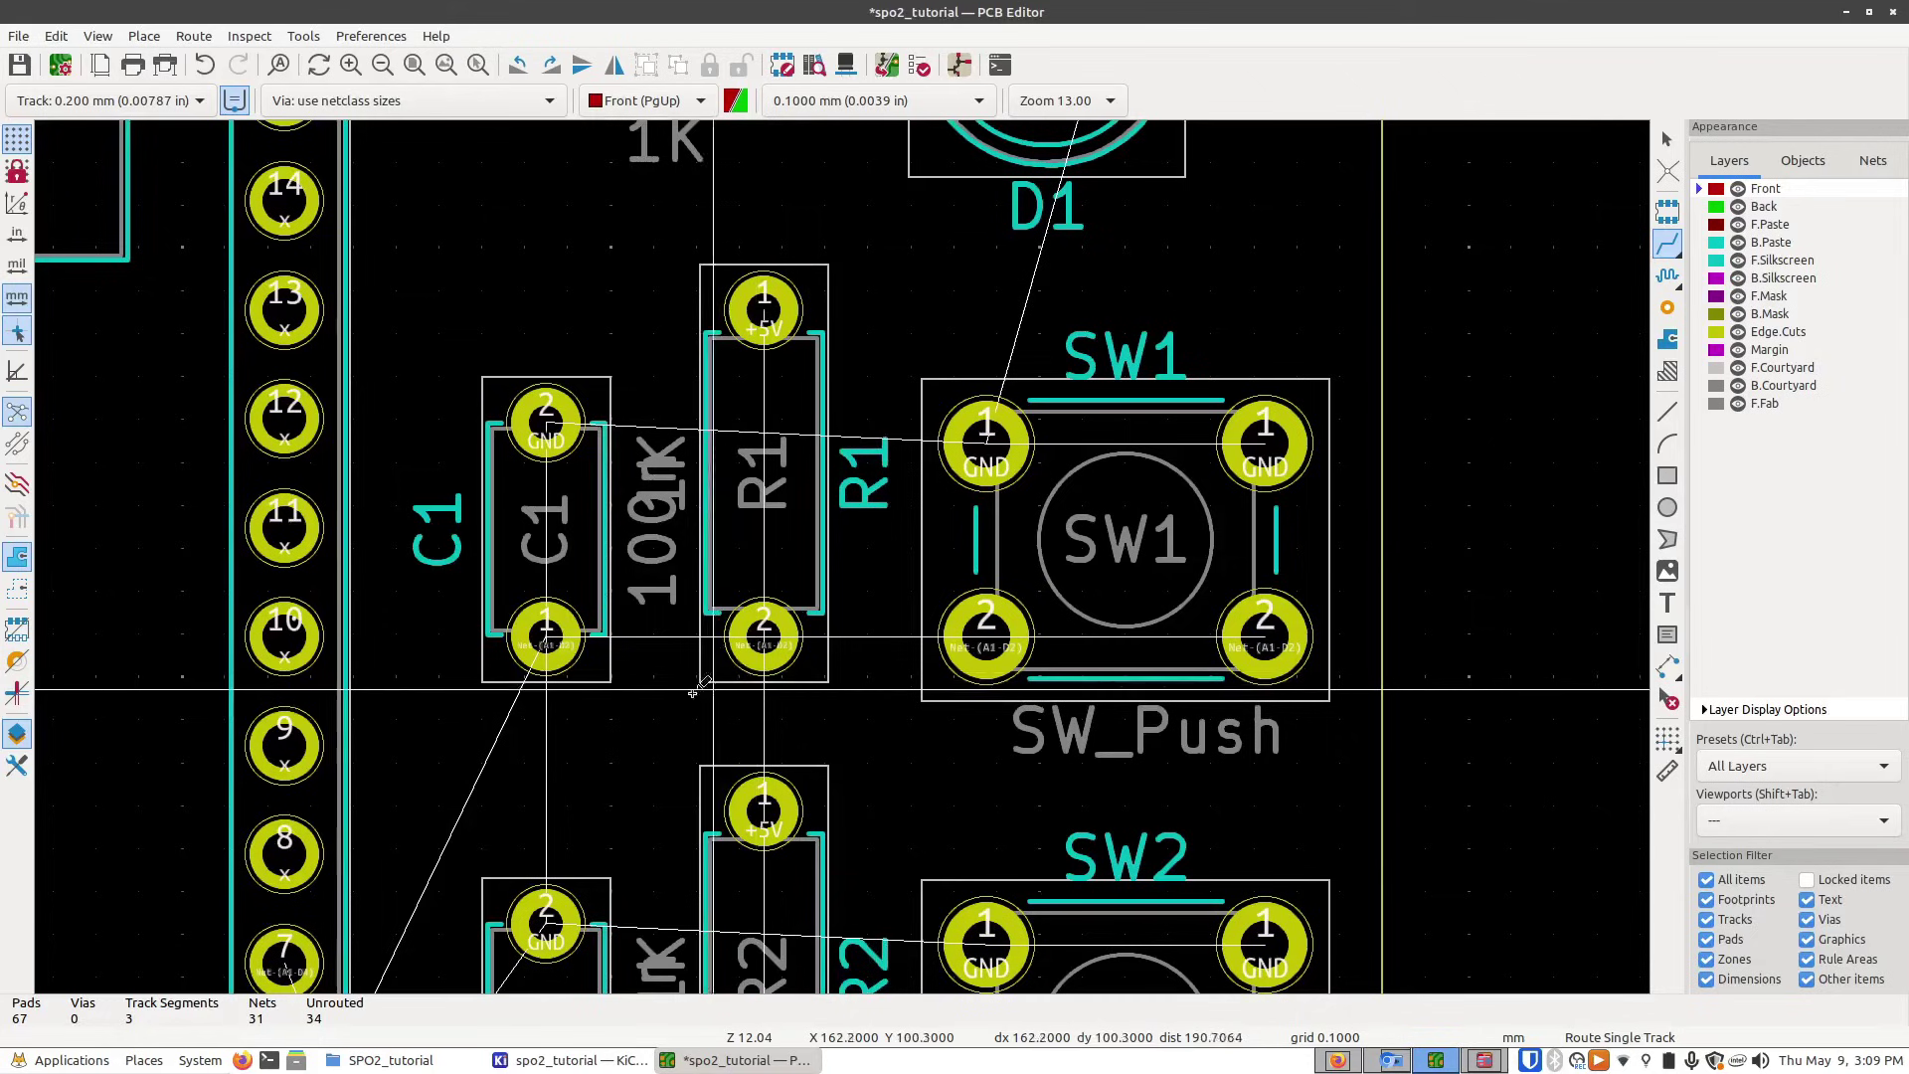
{"action": "left_click", "coordinate": [546, 634]}
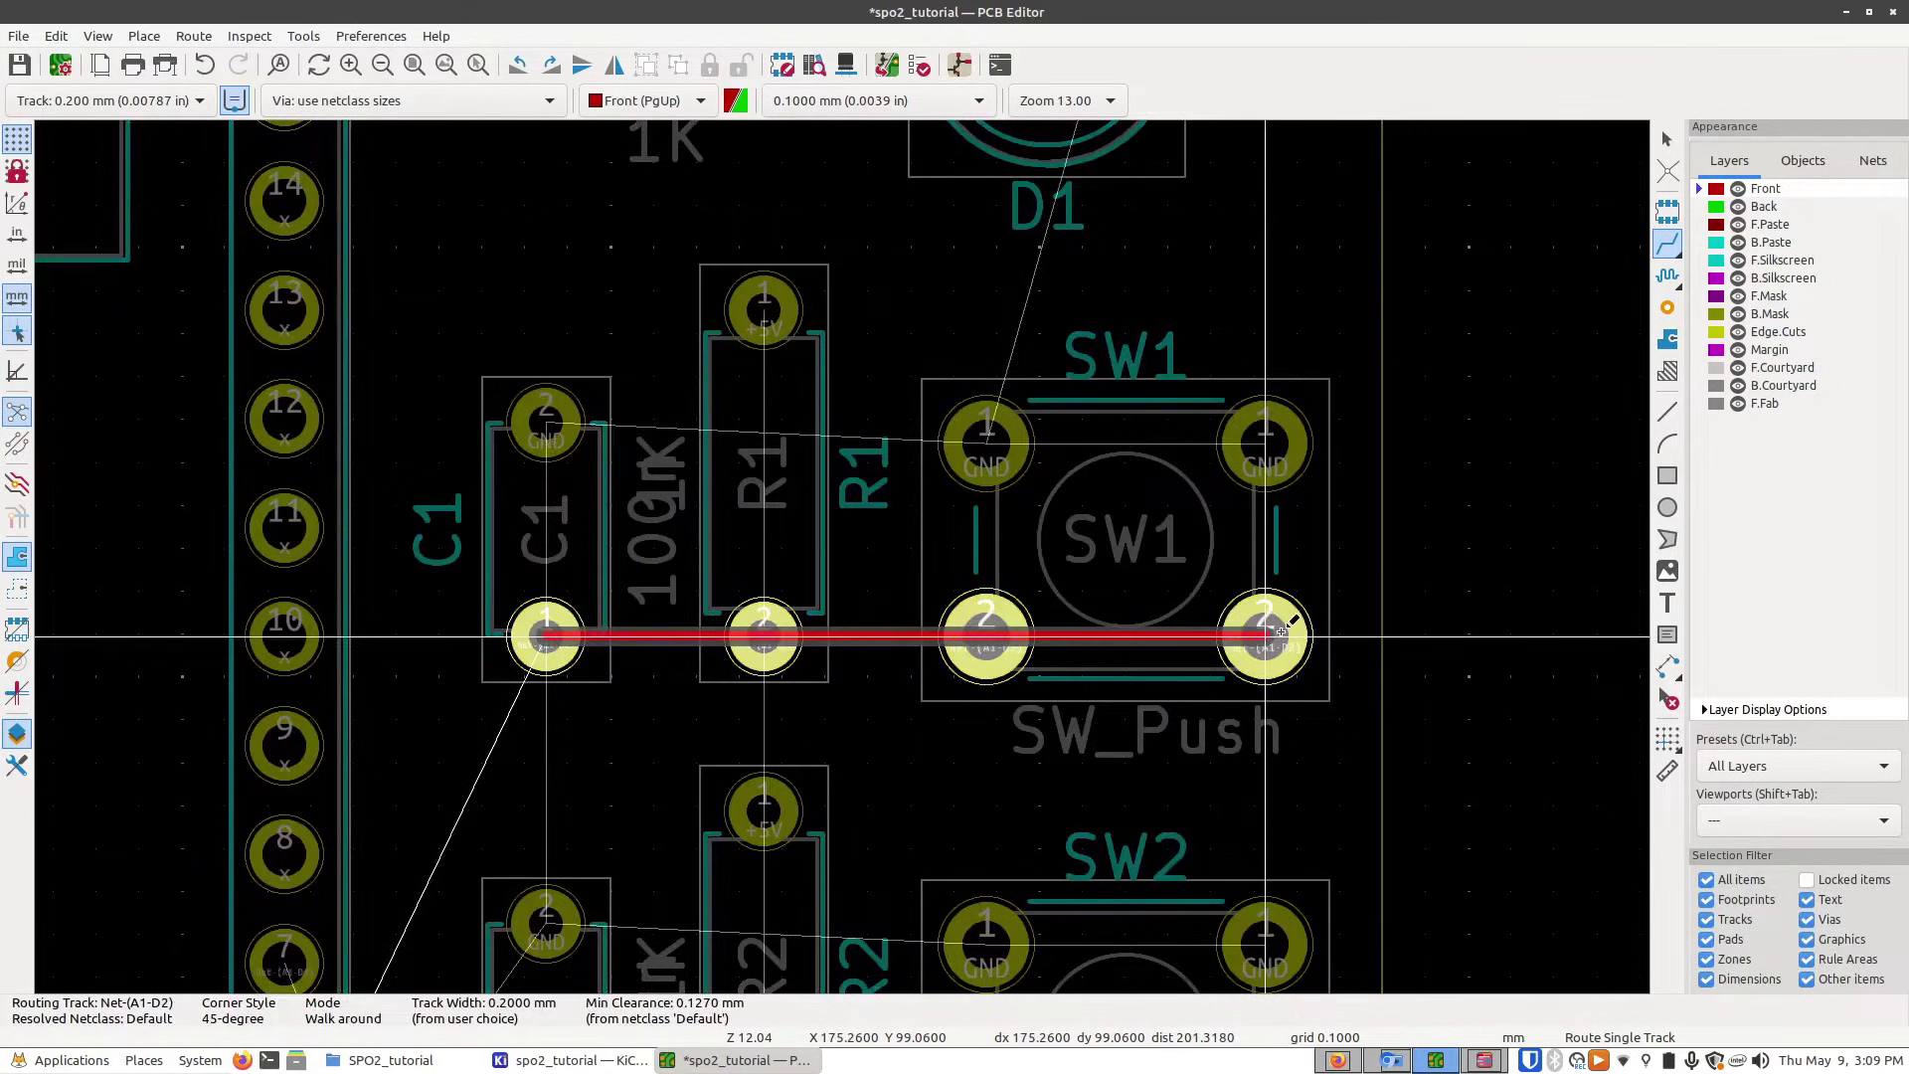
{"action": "key", "text": "Escape"}
{"action": "left_click", "coordinate": [763, 810]}
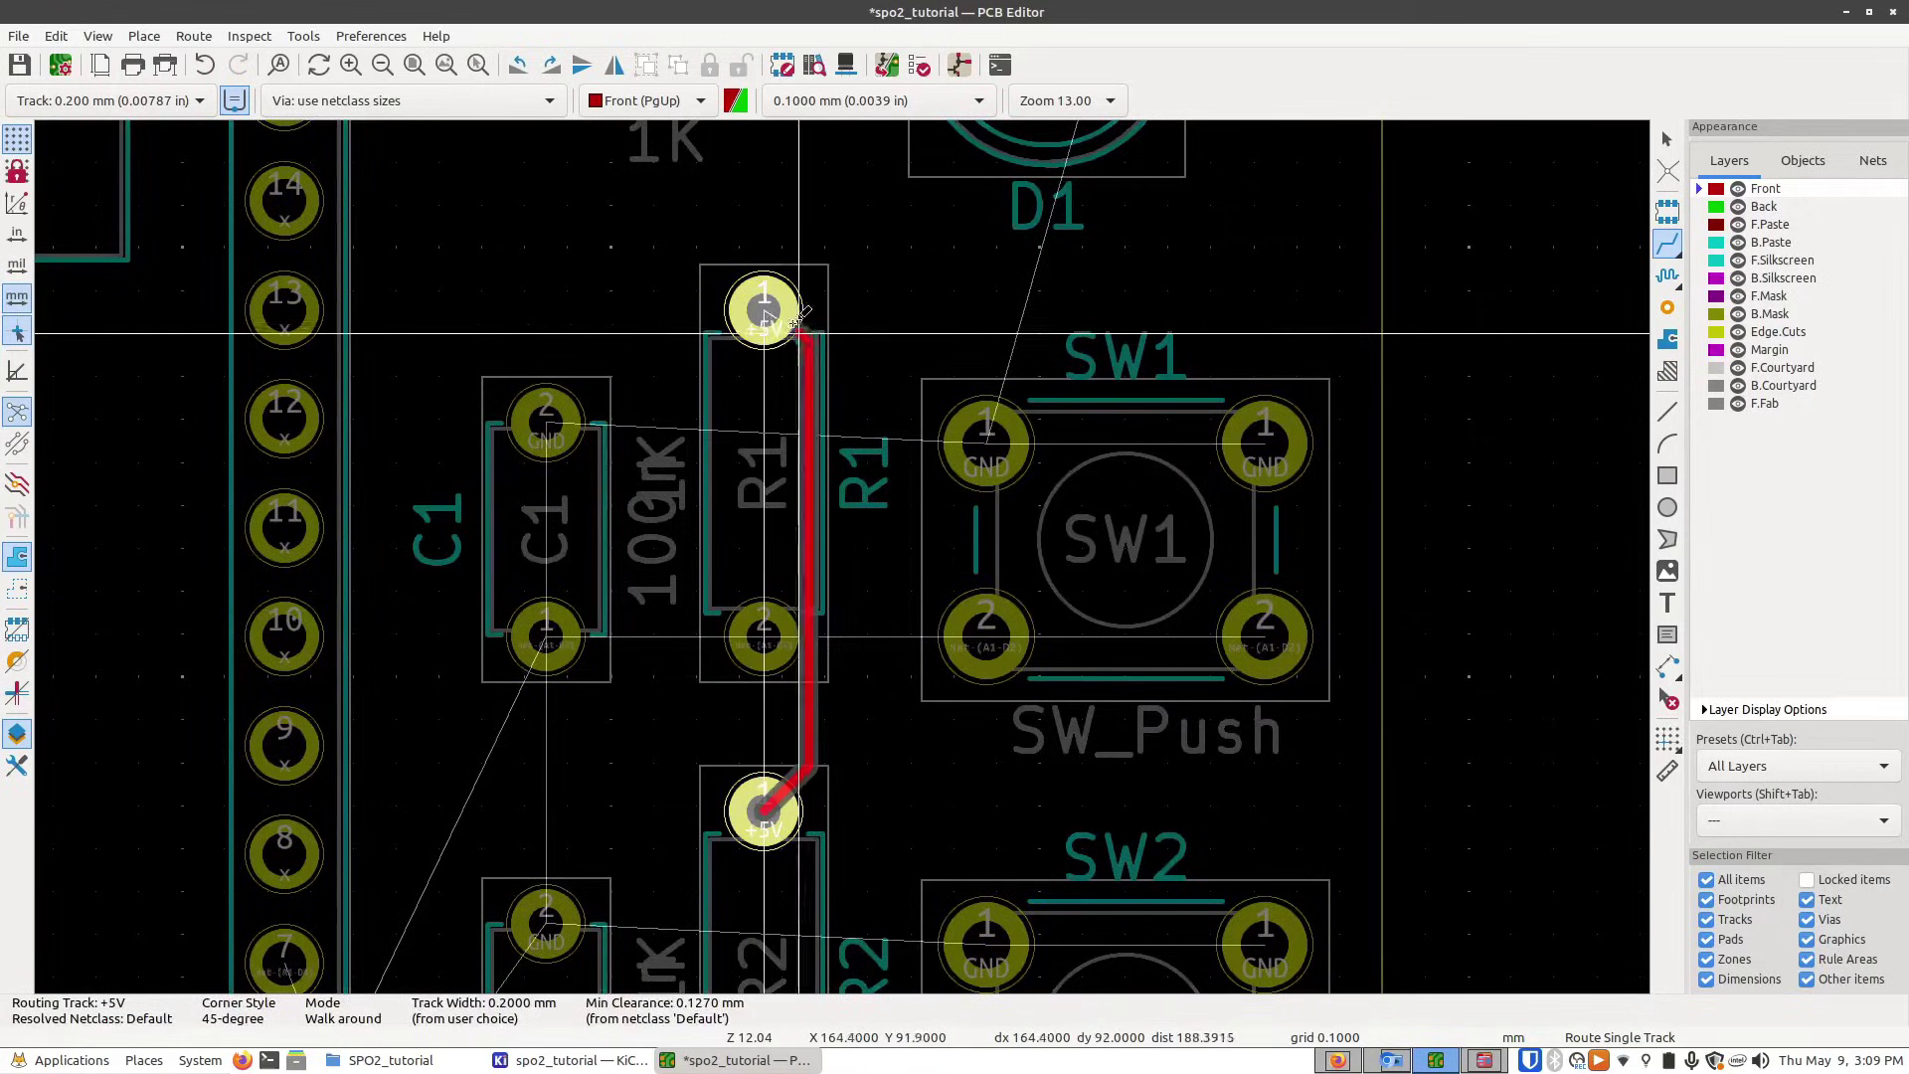
{"action": "key", "text": "ctrl+z"}
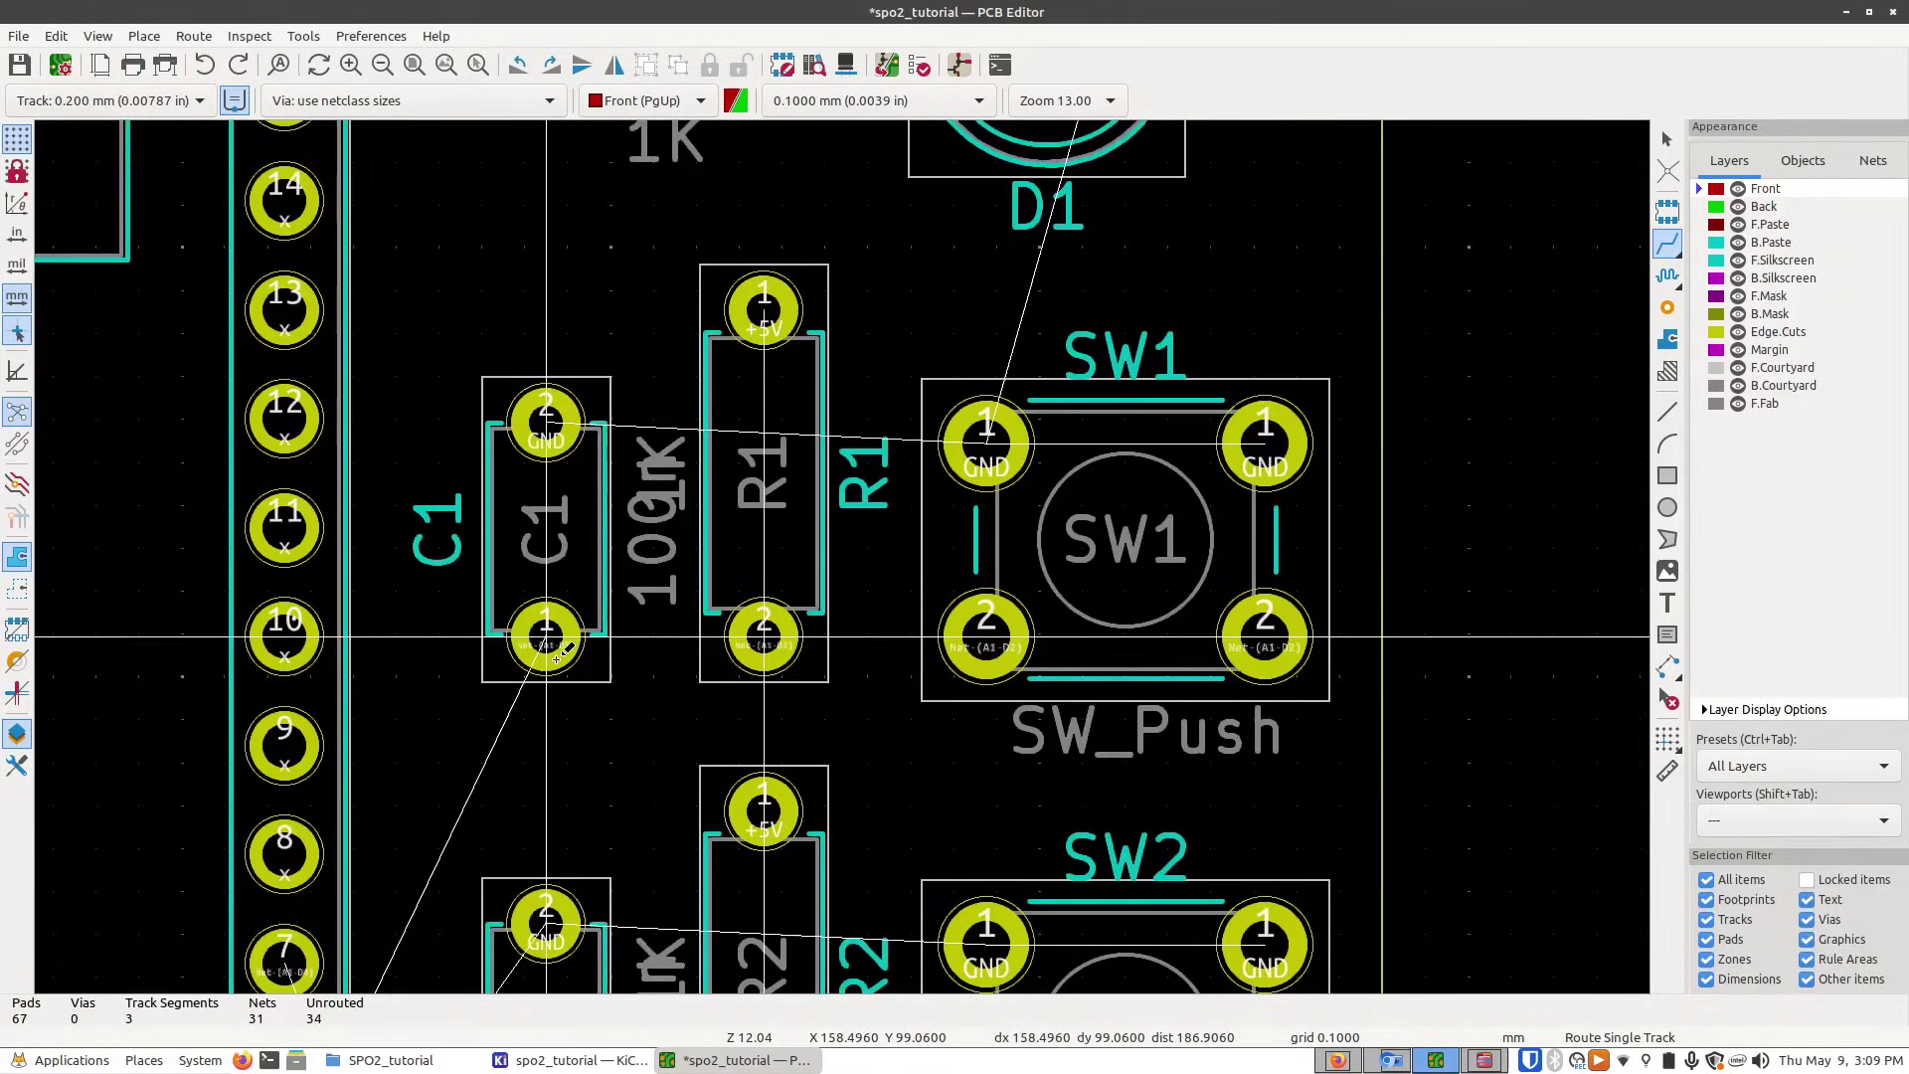
{"action": "left_click", "coordinate": [764, 811]}
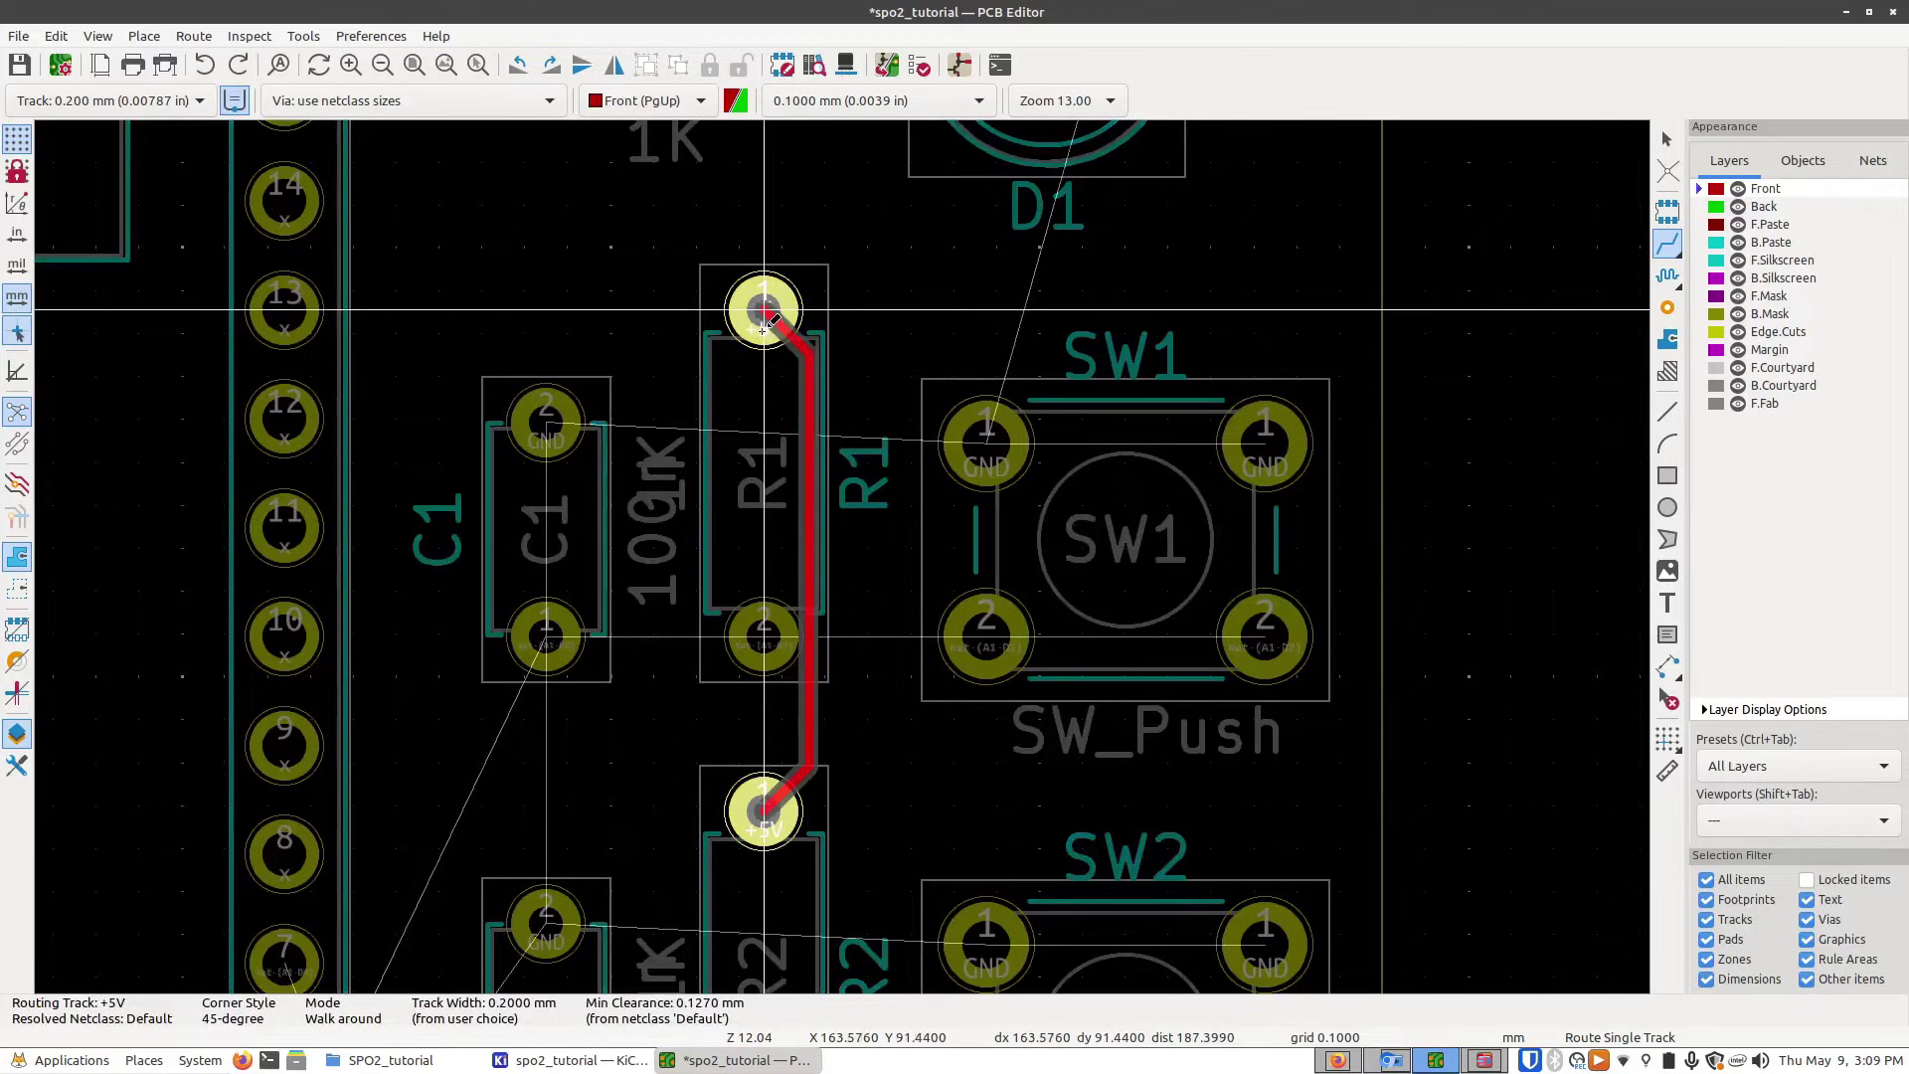
{"action": "left_click", "coordinate": [763, 309]}
{"action": "left_click", "coordinate": [546, 636]}
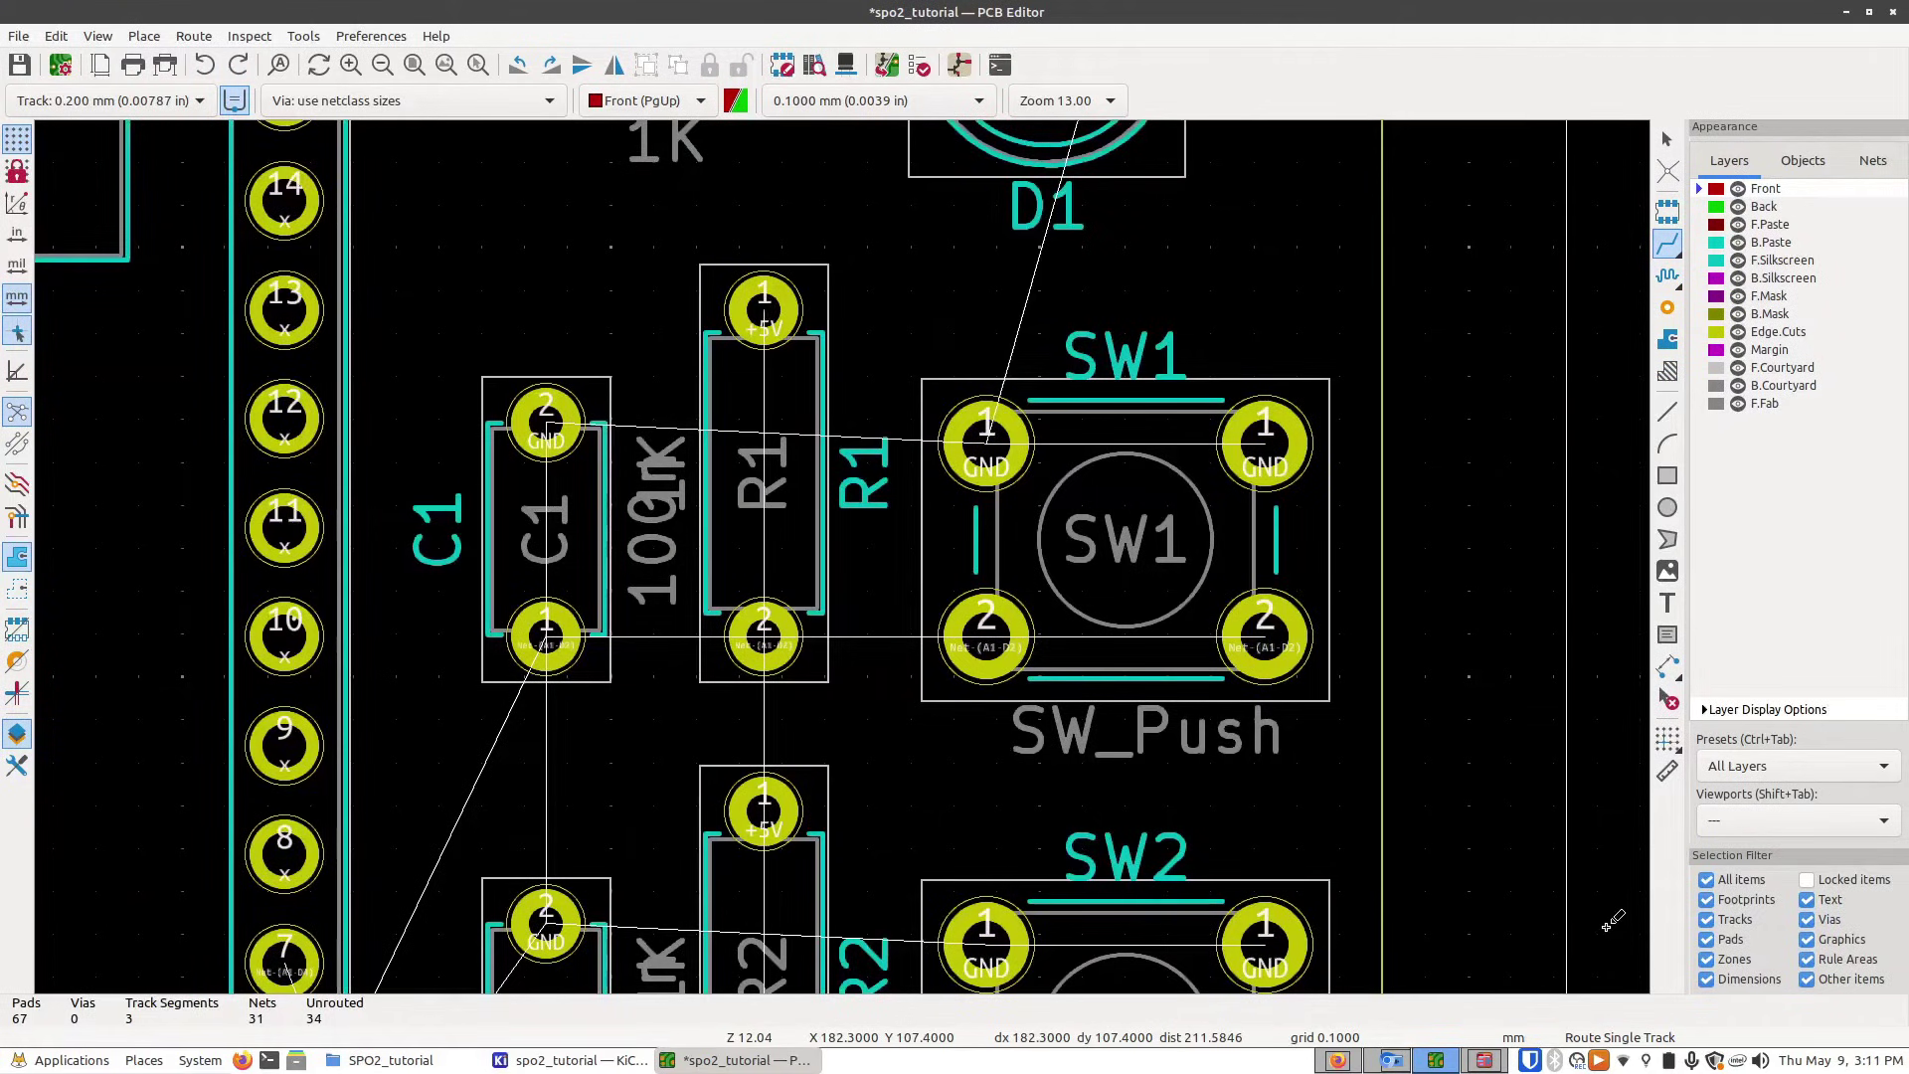
- Route Front-layer tracks from C1 pad 1 through R1 pad 2 to both of SW1's number 2 pads
{"action": "scroll", "coordinate": [894, 497], "scroll_direction": "down", "scroll_amount": 5}
{"action": "scroll", "coordinate": [353, 369], "scroll_direction": "up", "scroll_amount": 3}
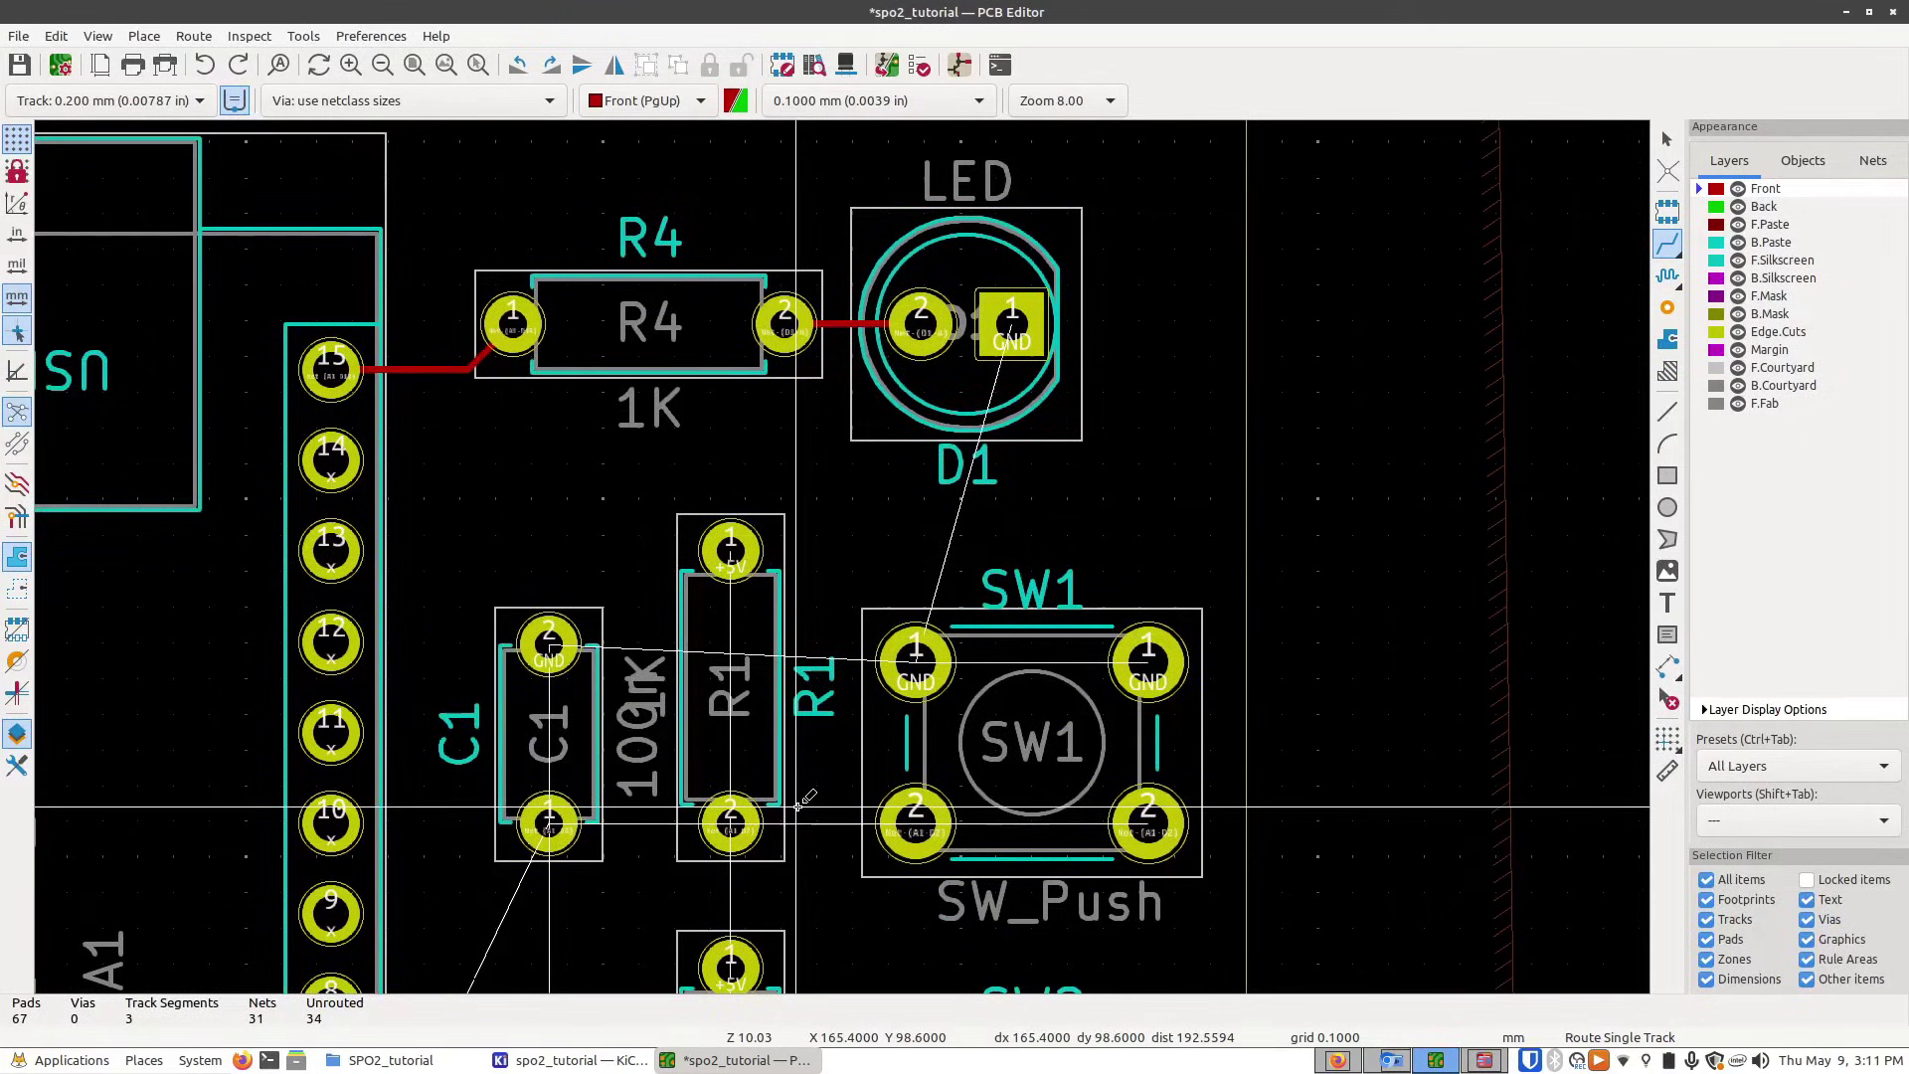
{"action": "scroll", "coordinate": [801, 802], "scroll_direction": "up", "scroll_amount": 4}
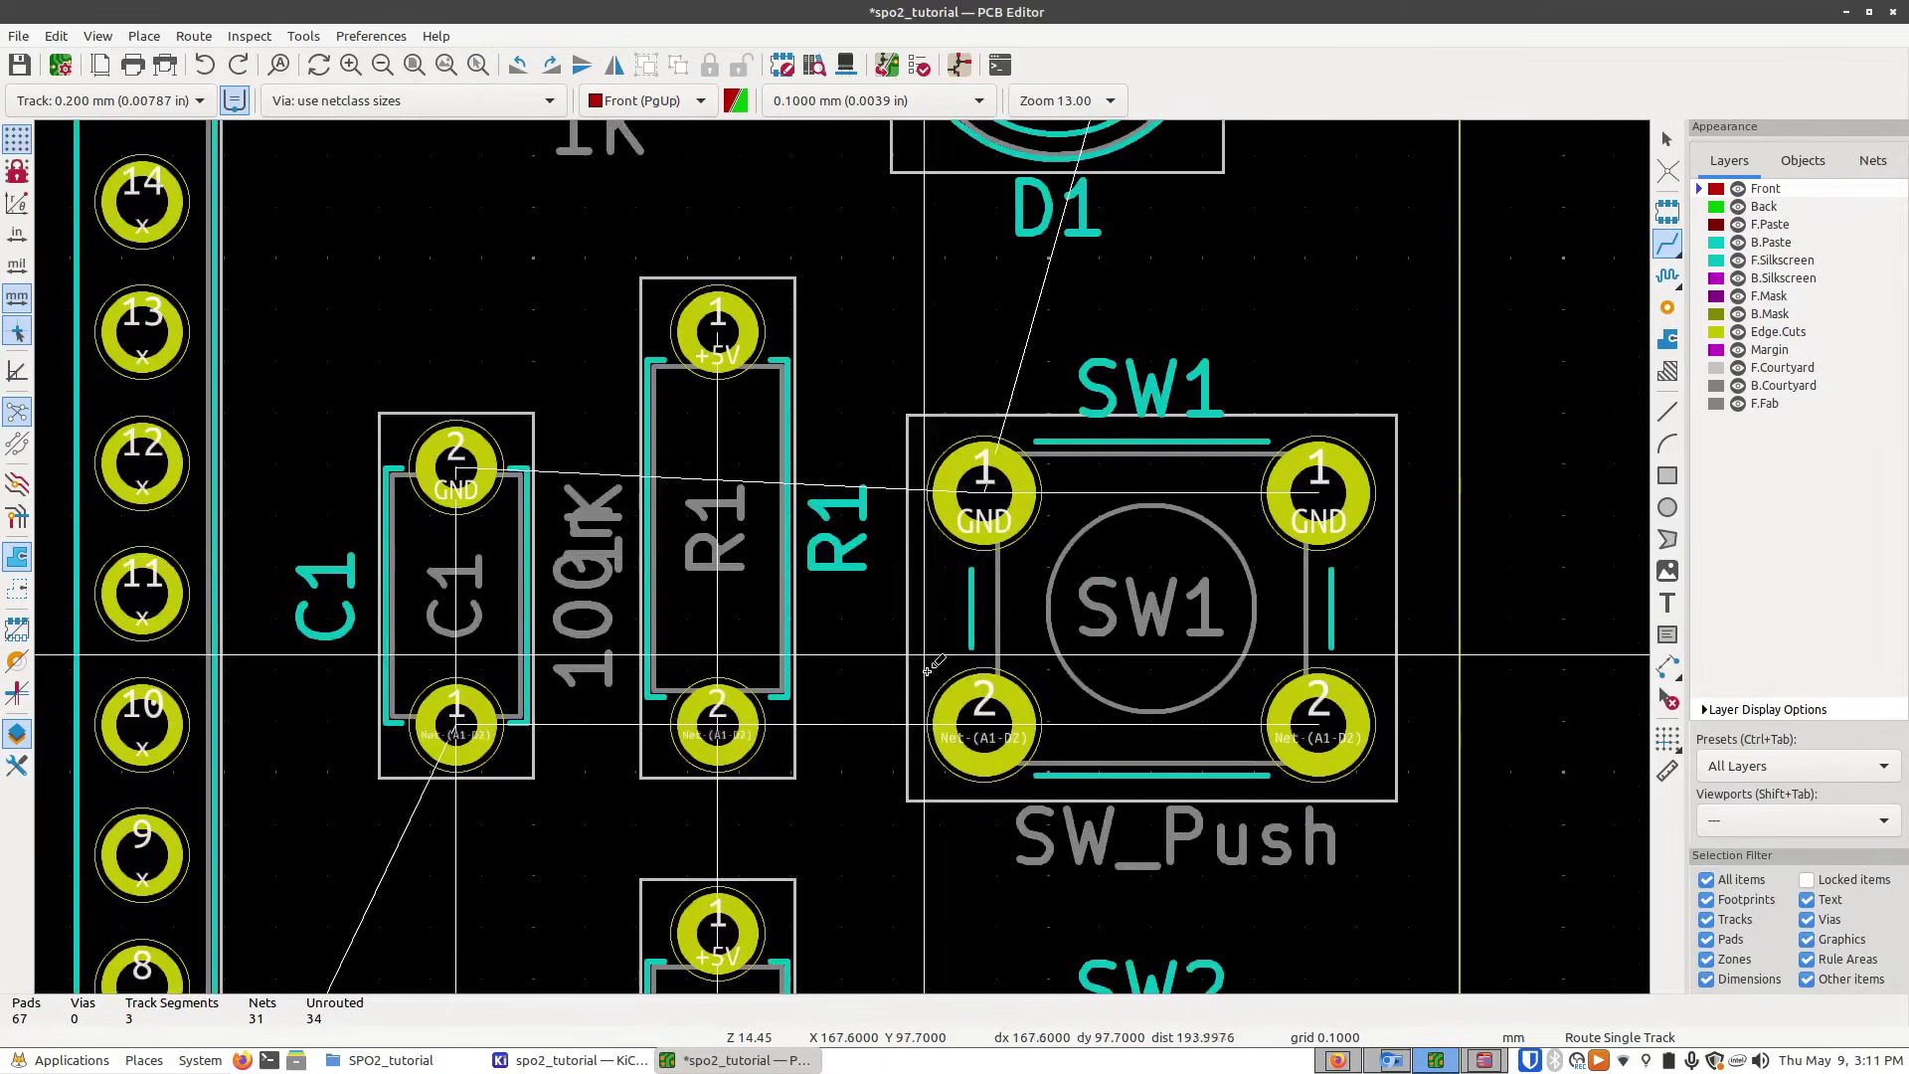
{"action": "left_click", "coordinate": [457, 723]}
{"action": "left_click", "coordinate": [717, 723]}
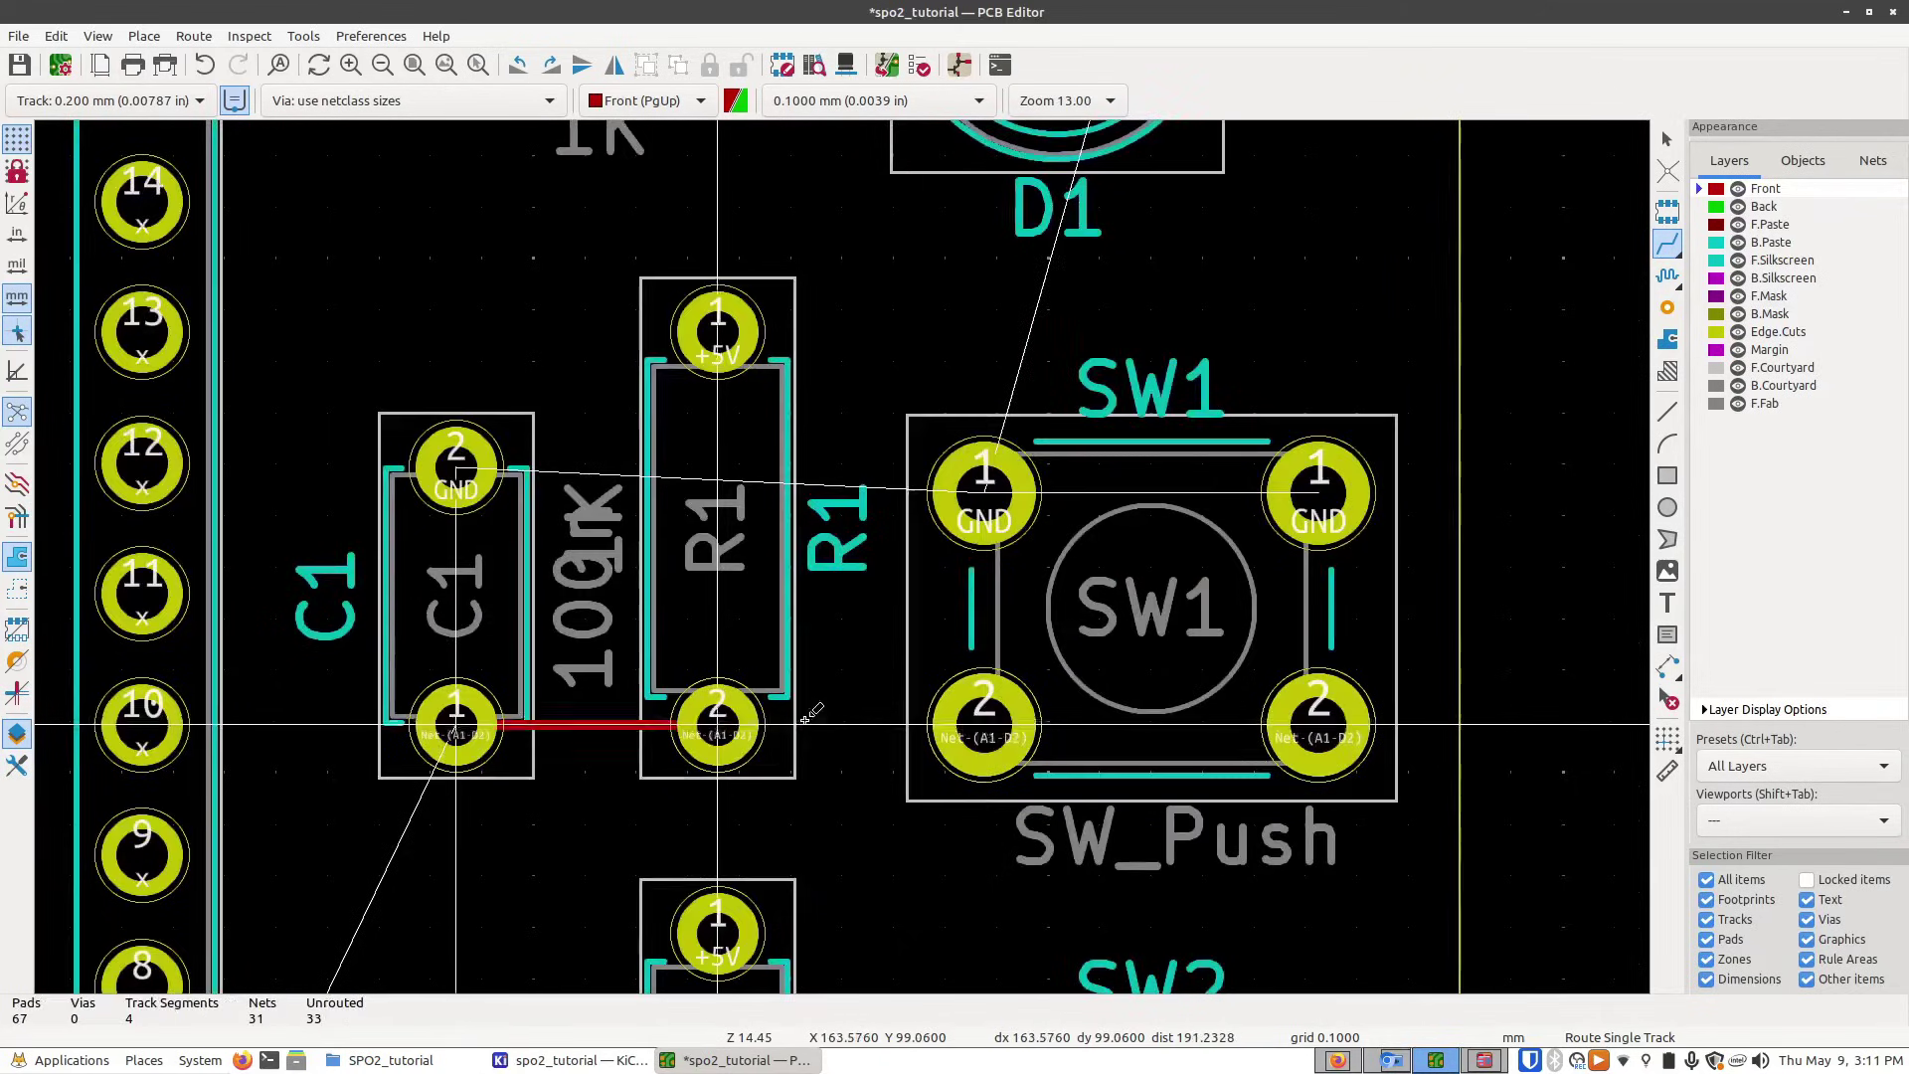
{"action": "left_click", "coordinate": [716, 726]}
{"action": "left_click", "coordinate": [984, 723]}
{"action": "left_click", "coordinate": [984, 724]}
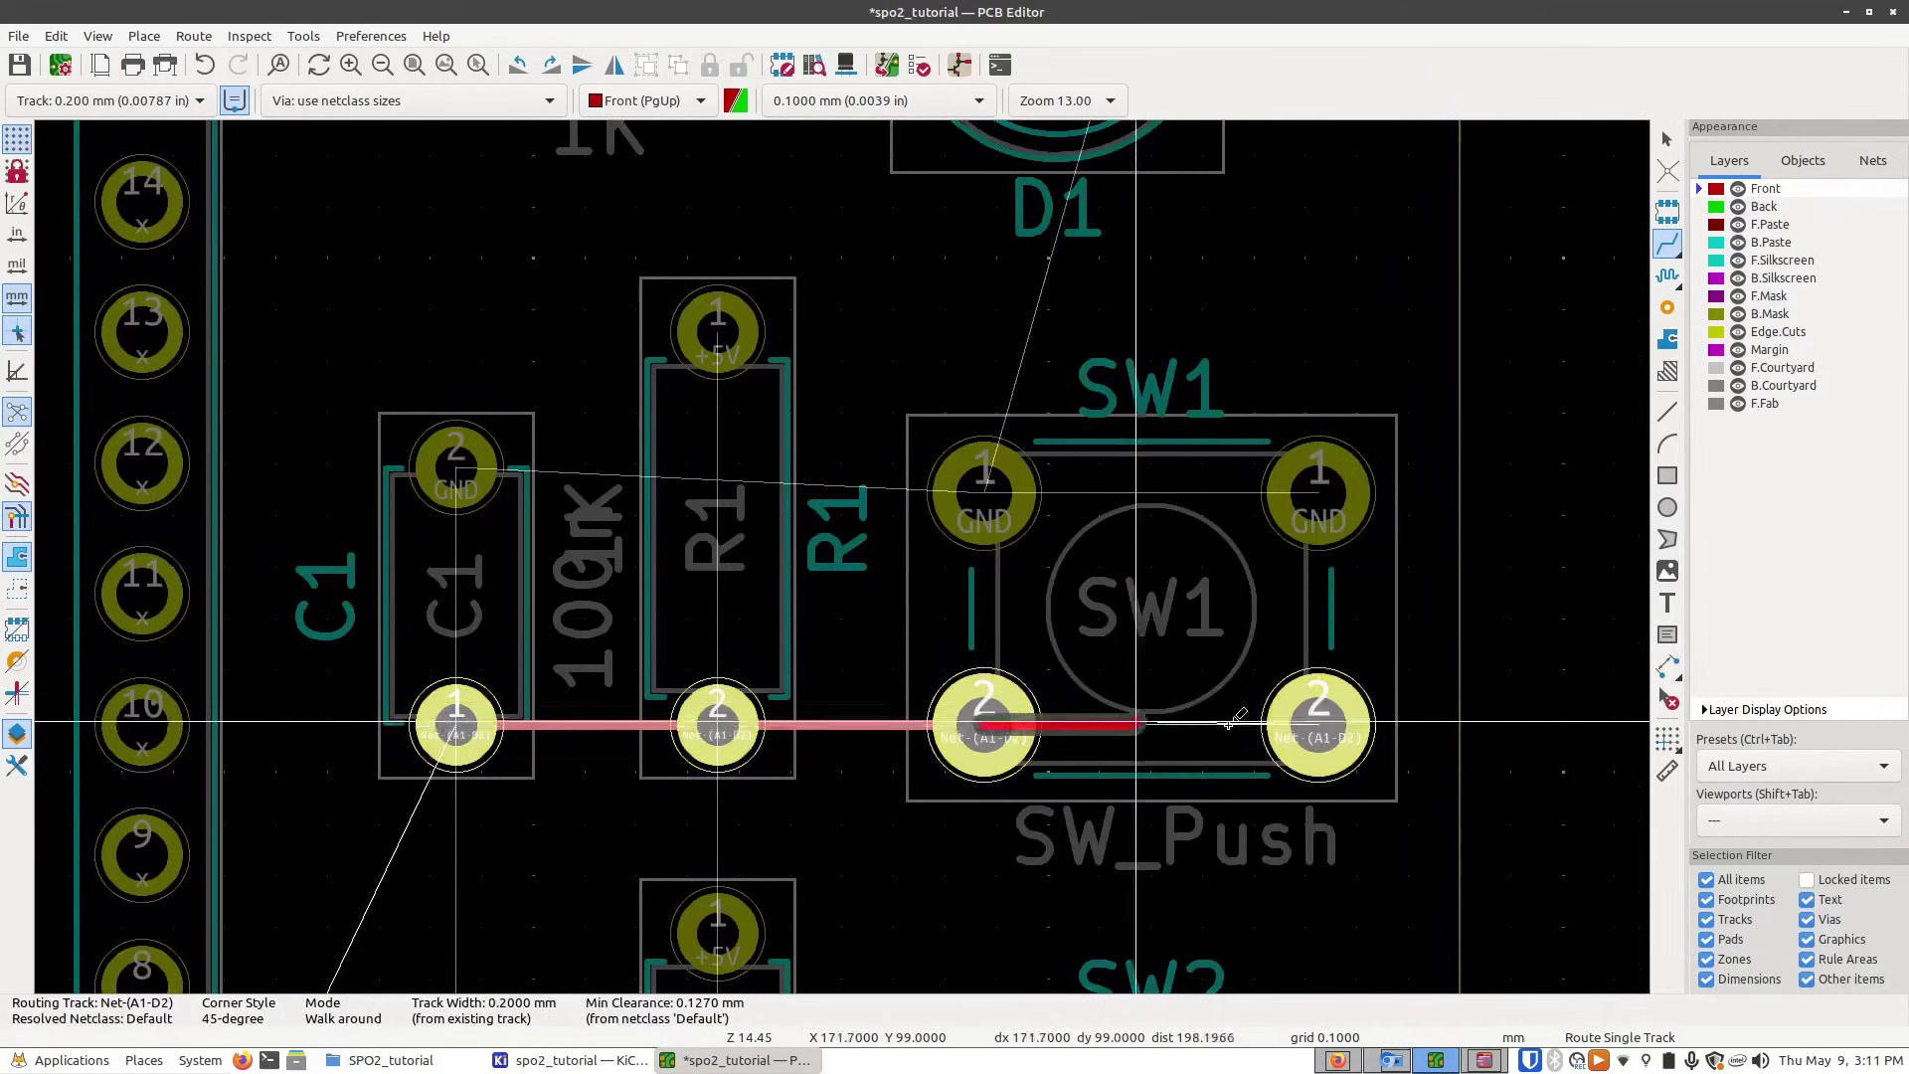
{"action": "left_click", "coordinate": [1318, 723]}
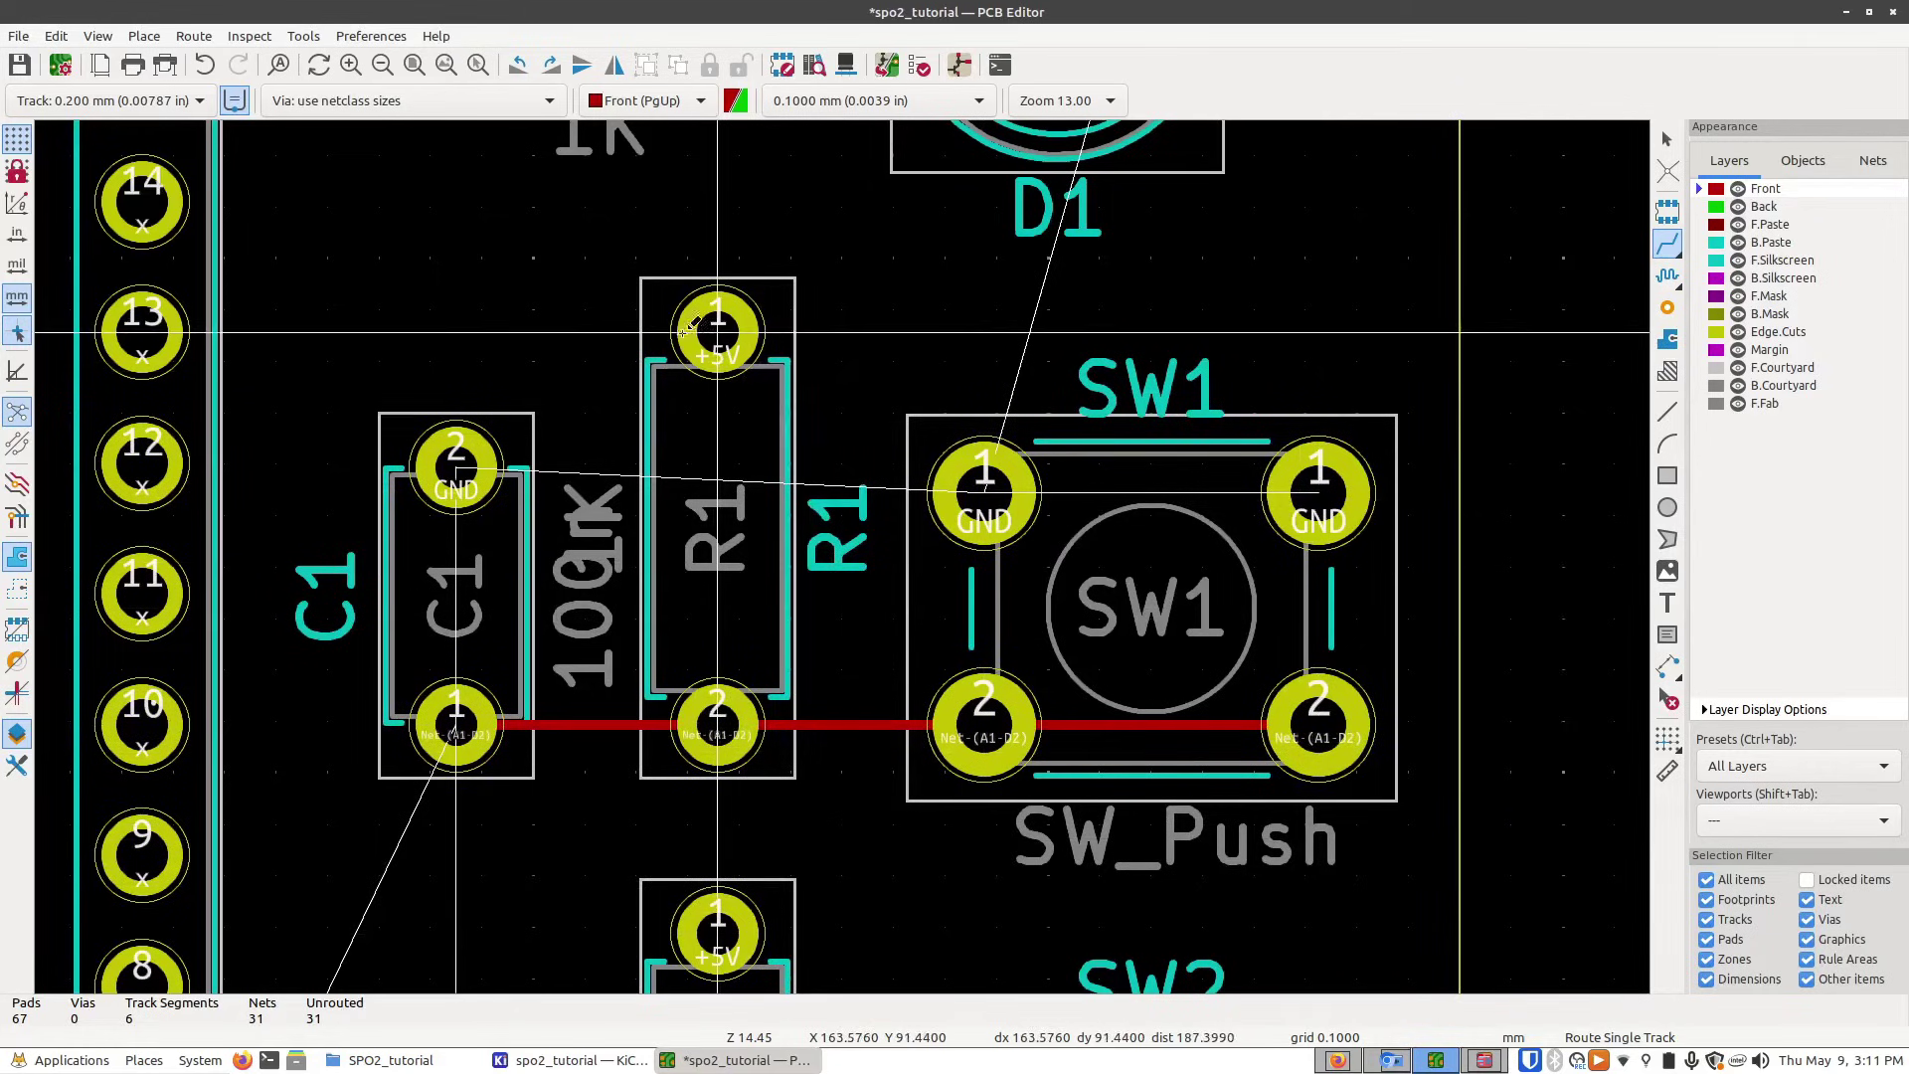
- Route the +5V track on the Back layer from R2 pad 1 to R1 pad 1
{"action": "left_click", "coordinate": [1763, 208]}
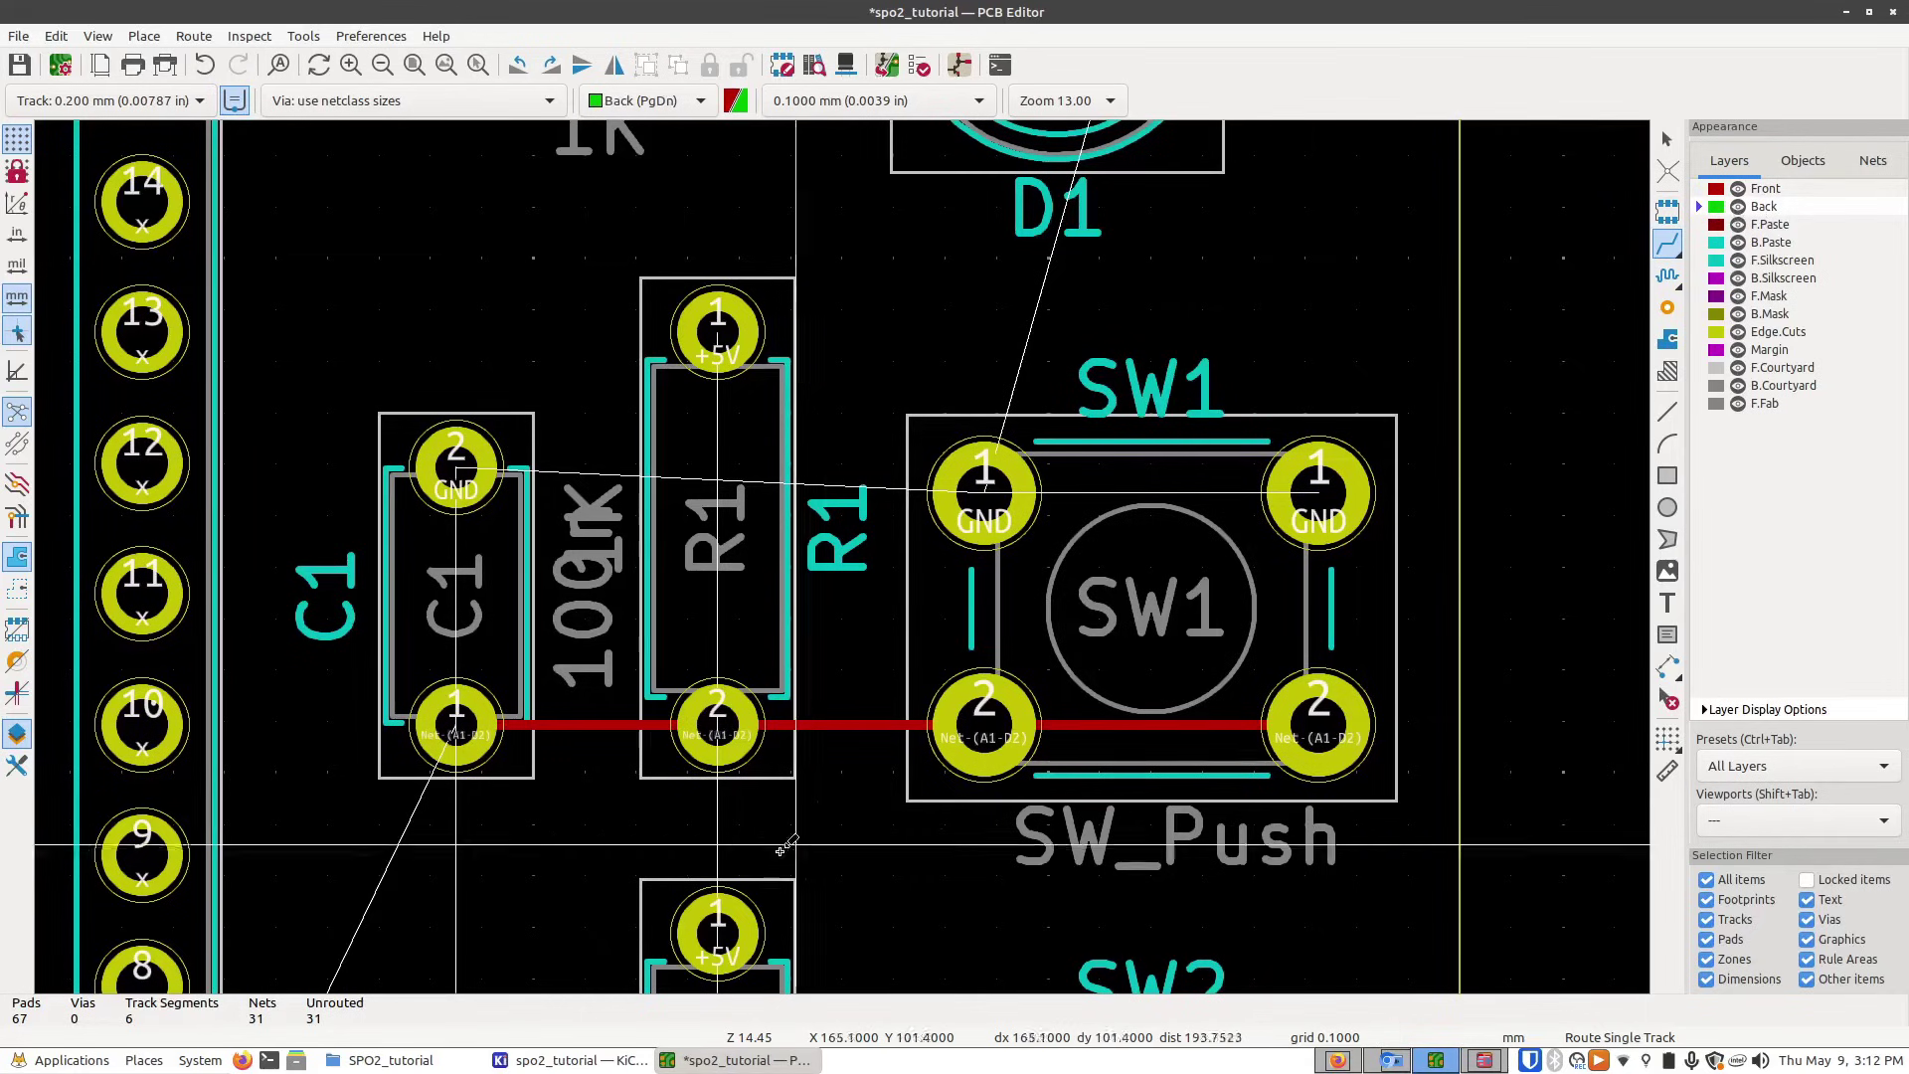
{"action": "left_click", "coordinate": [716, 935]}
{"action": "left_click", "coordinate": [747, 328]}
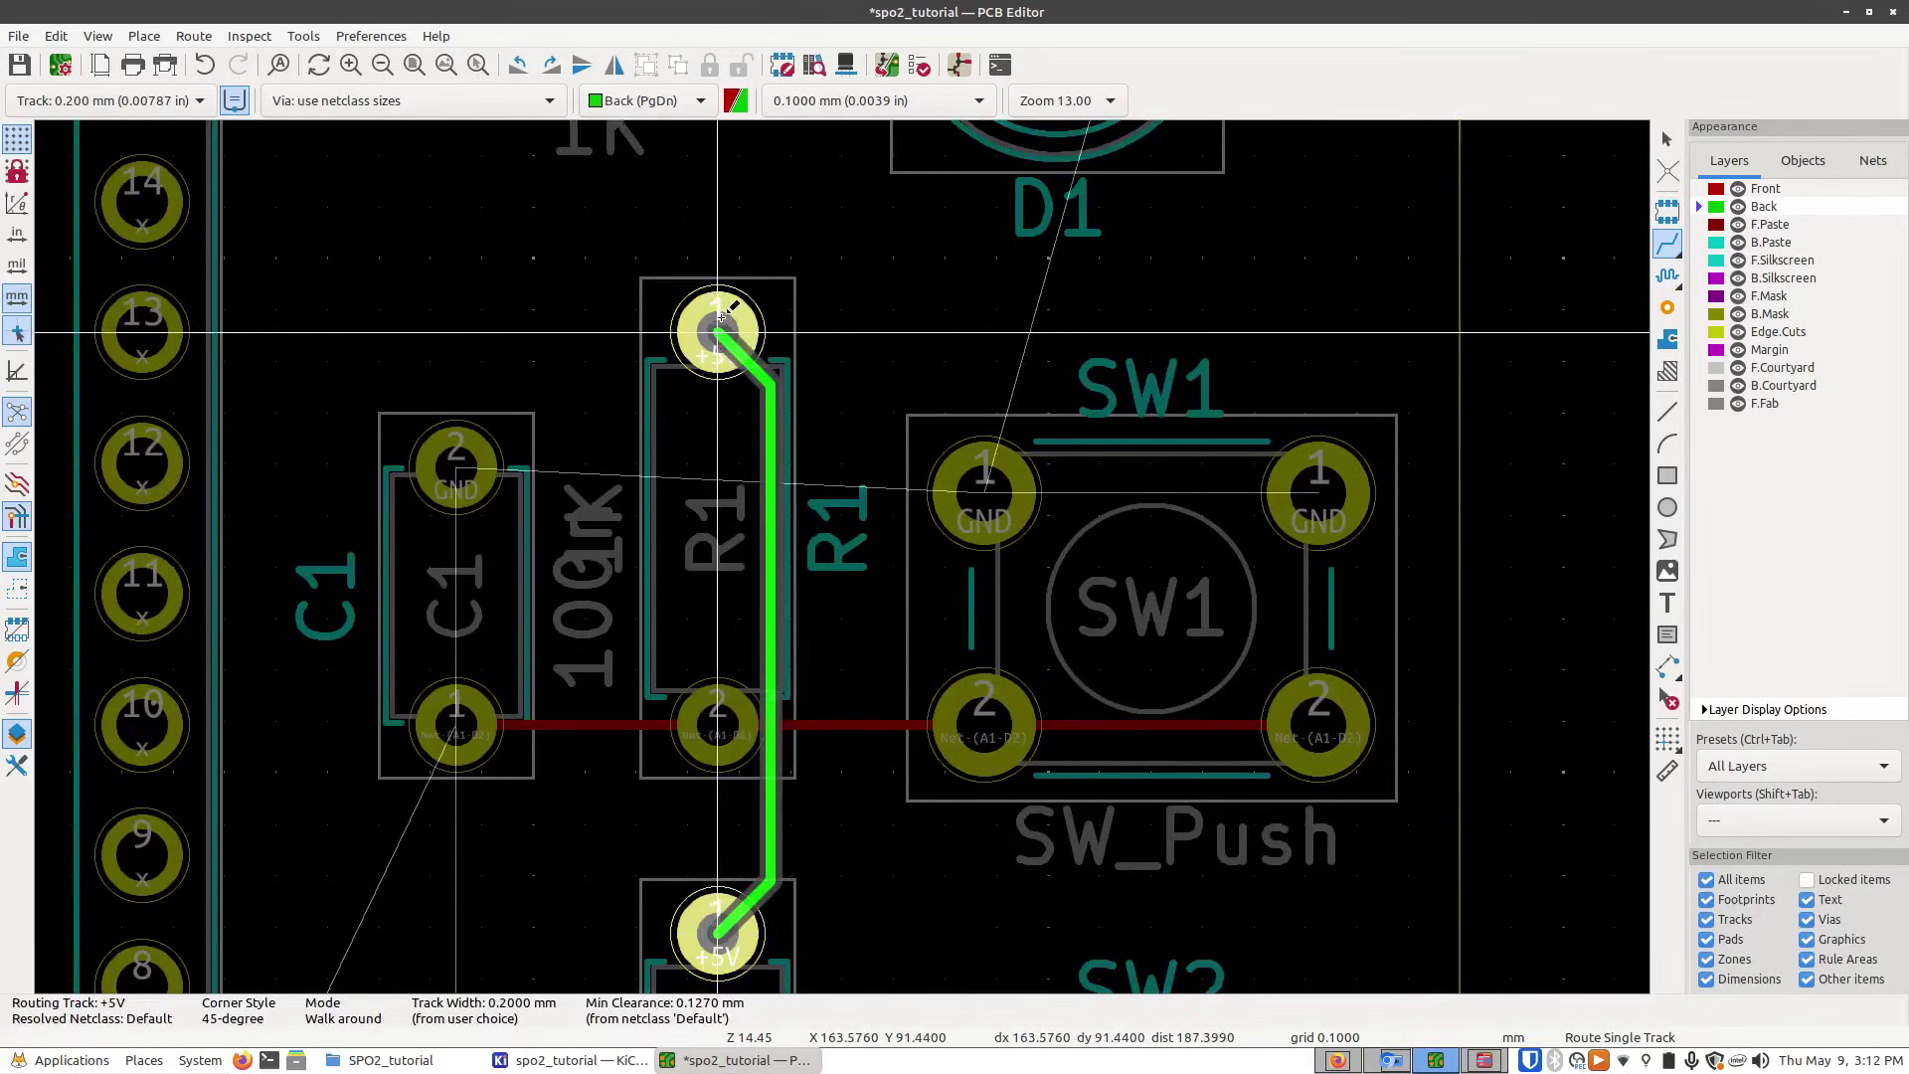
{"action": "key", "text": "Escape"}
{"action": "middle_click_drag", "start_coordinate": [563, 706], "coordinate": [662, 577]}
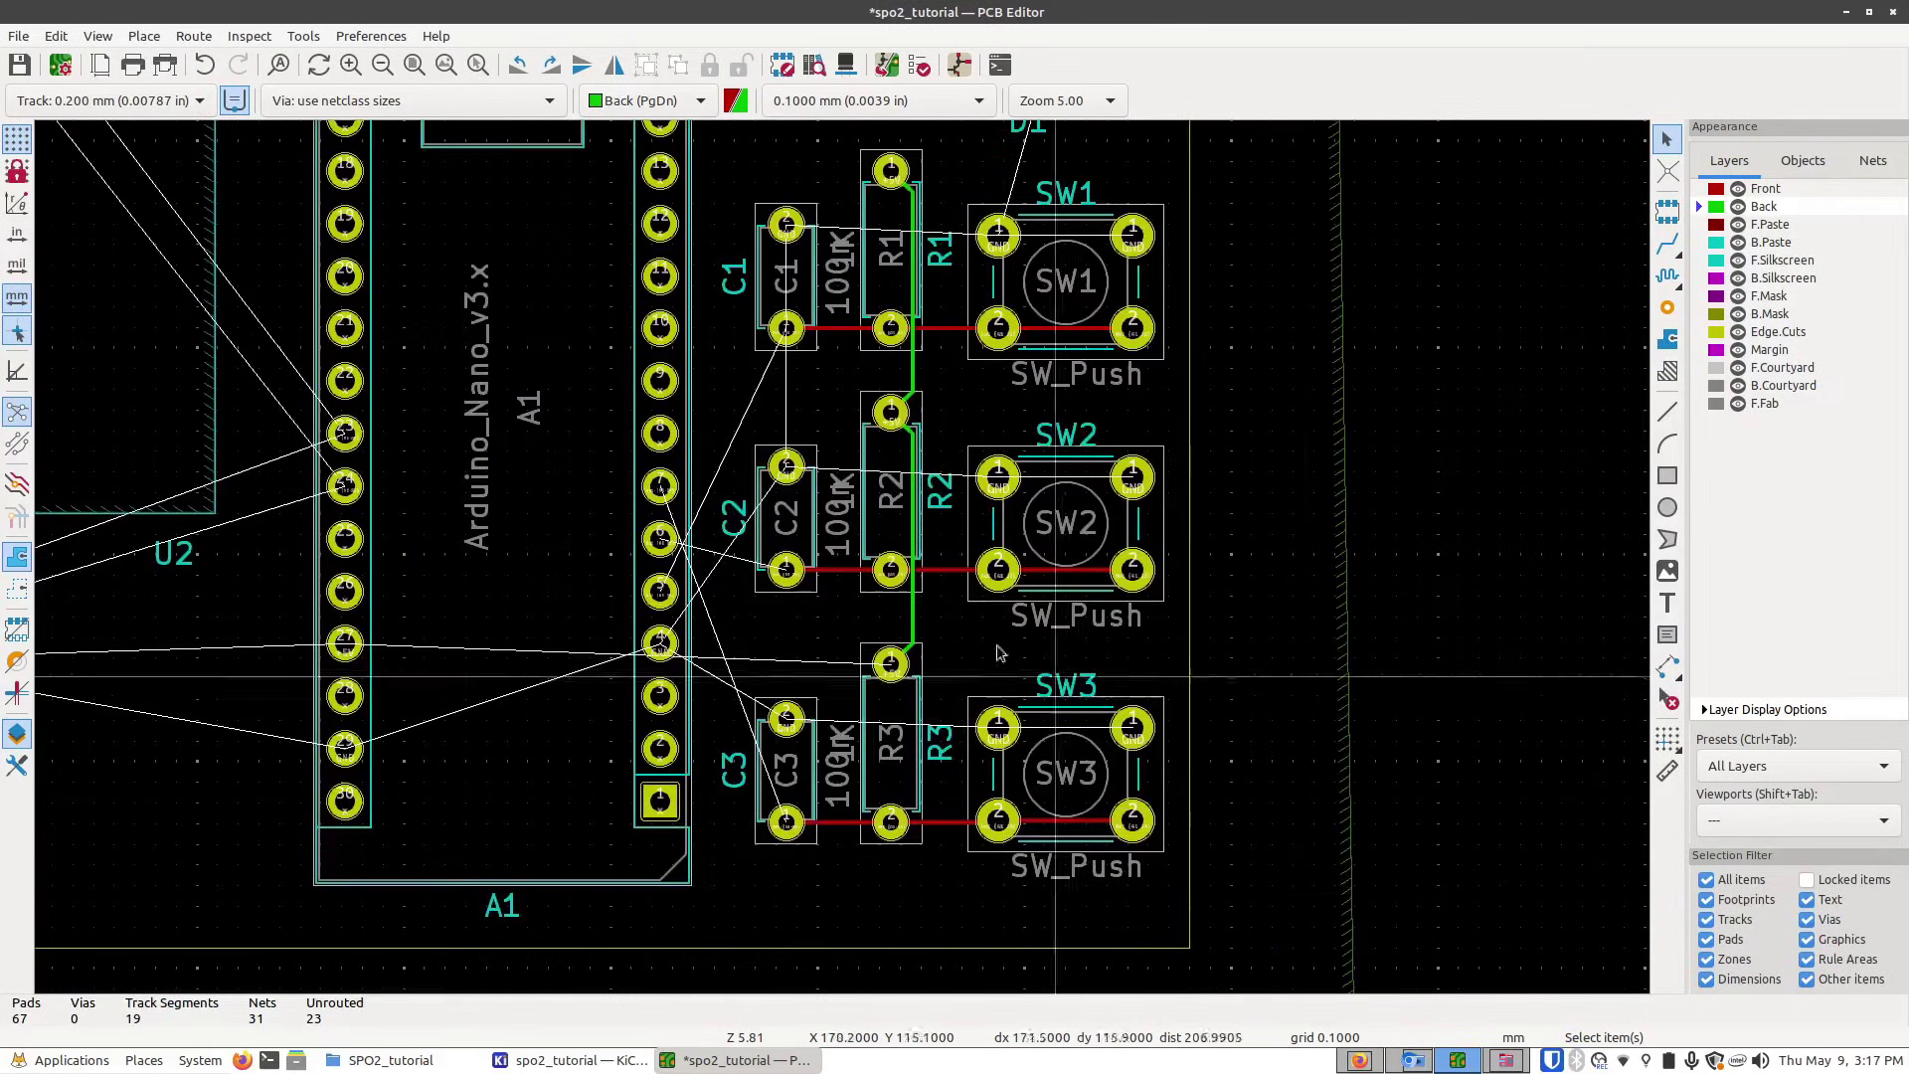
- Route the +5V track on the Front layer from R3 pad 1 to Arduino pad 27
{"action": "scroll", "coordinate": [589, 760], "scroll_direction": "up", "scroll_amount": 2}
{"action": "key", "text": "x"}
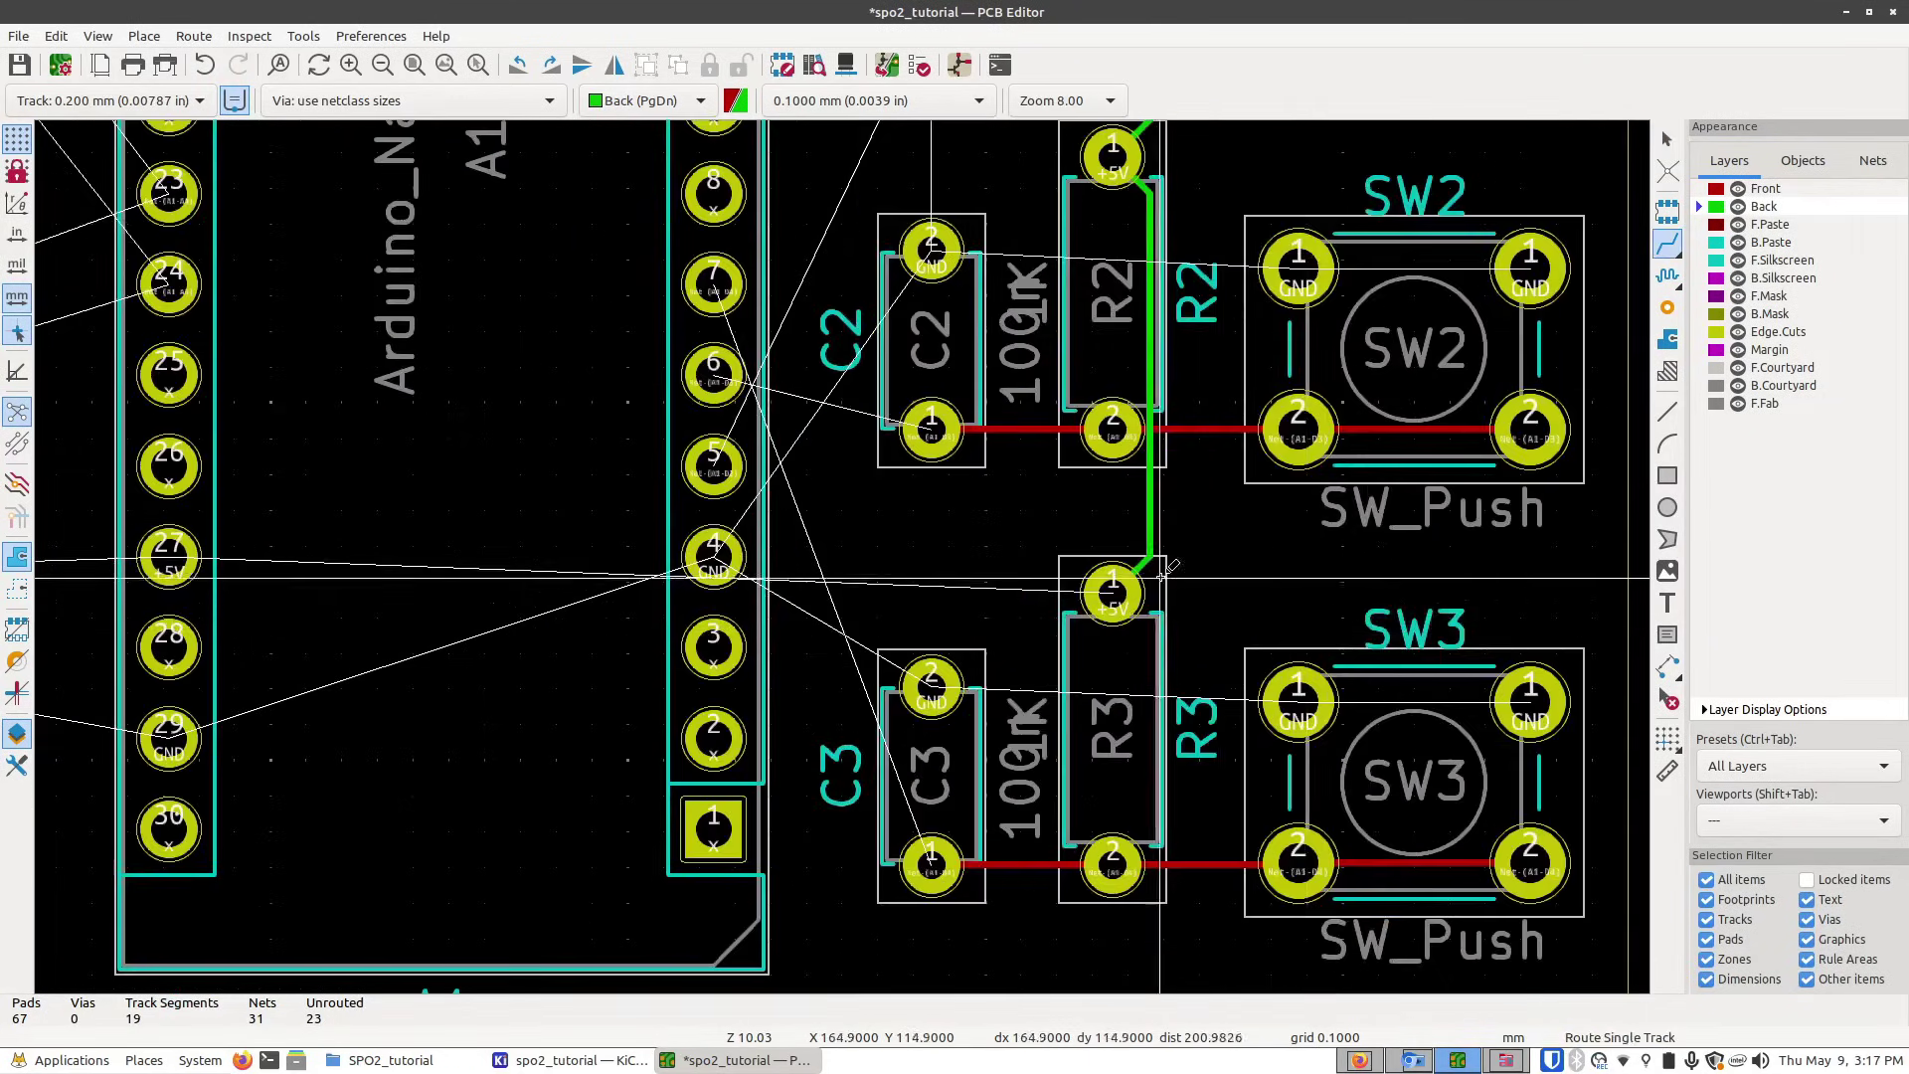
{"action": "scroll", "coordinate": [1112, 591], "scroll_direction": "down", "scroll_amount": 2}
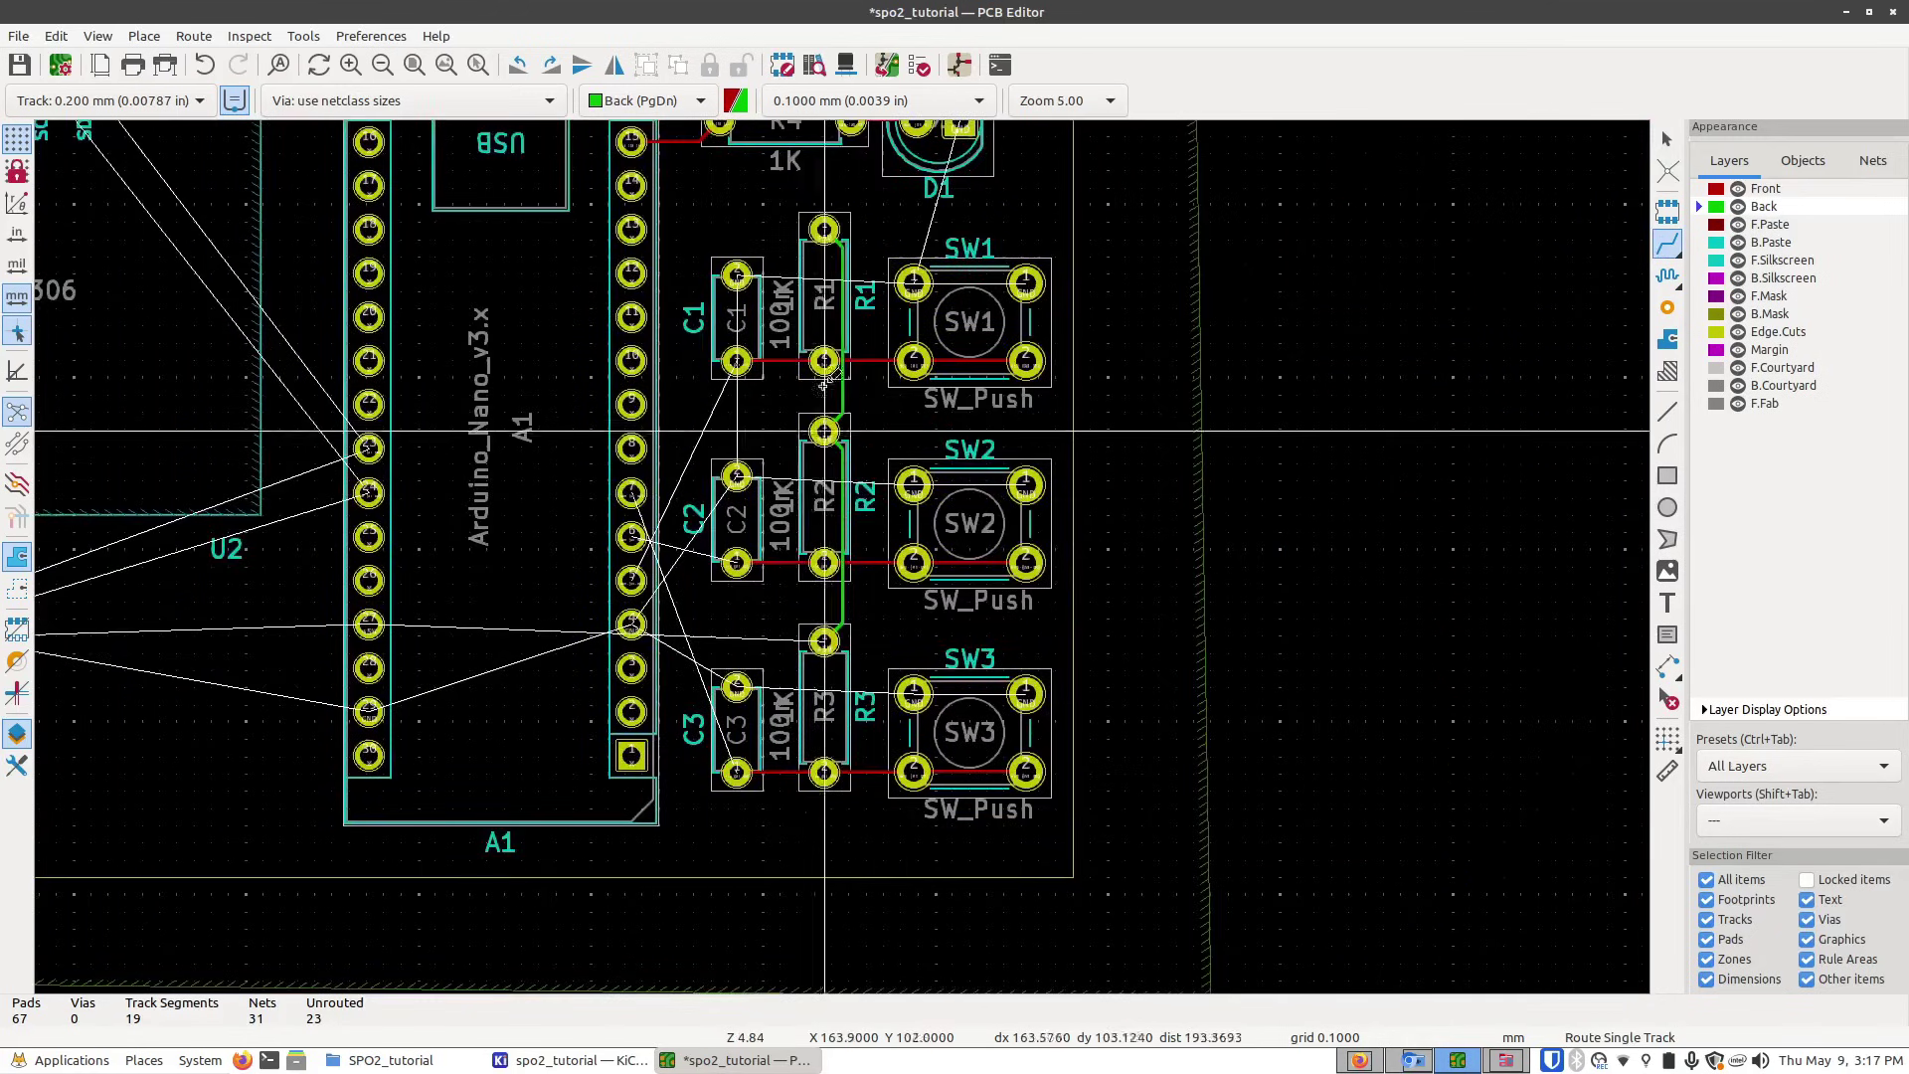
{"action": "scroll", "coordinate": [843, 557], "scroll_direction": "up", "scroll_amount": 2}
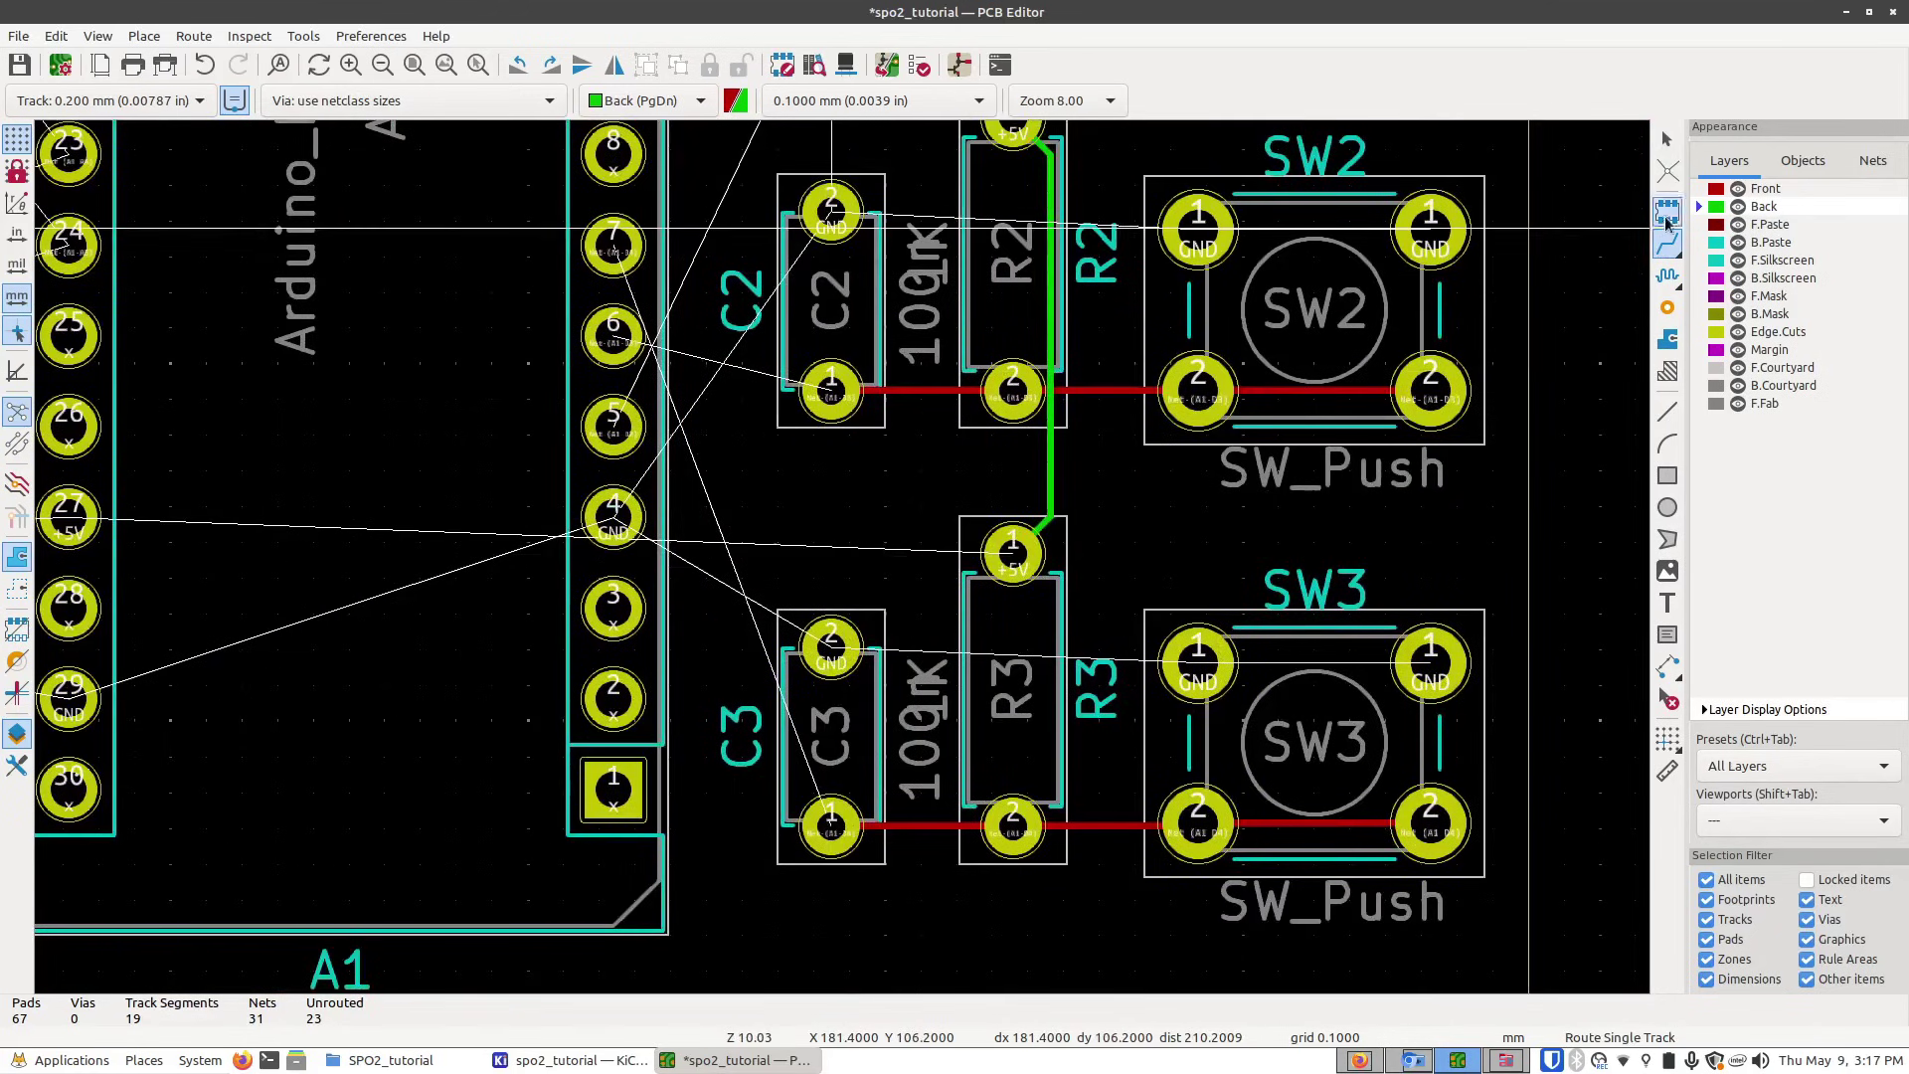
{"action": "key", "text": "Page_Up"}
{"action": "left_click", "coordinate": [1012, 553]}
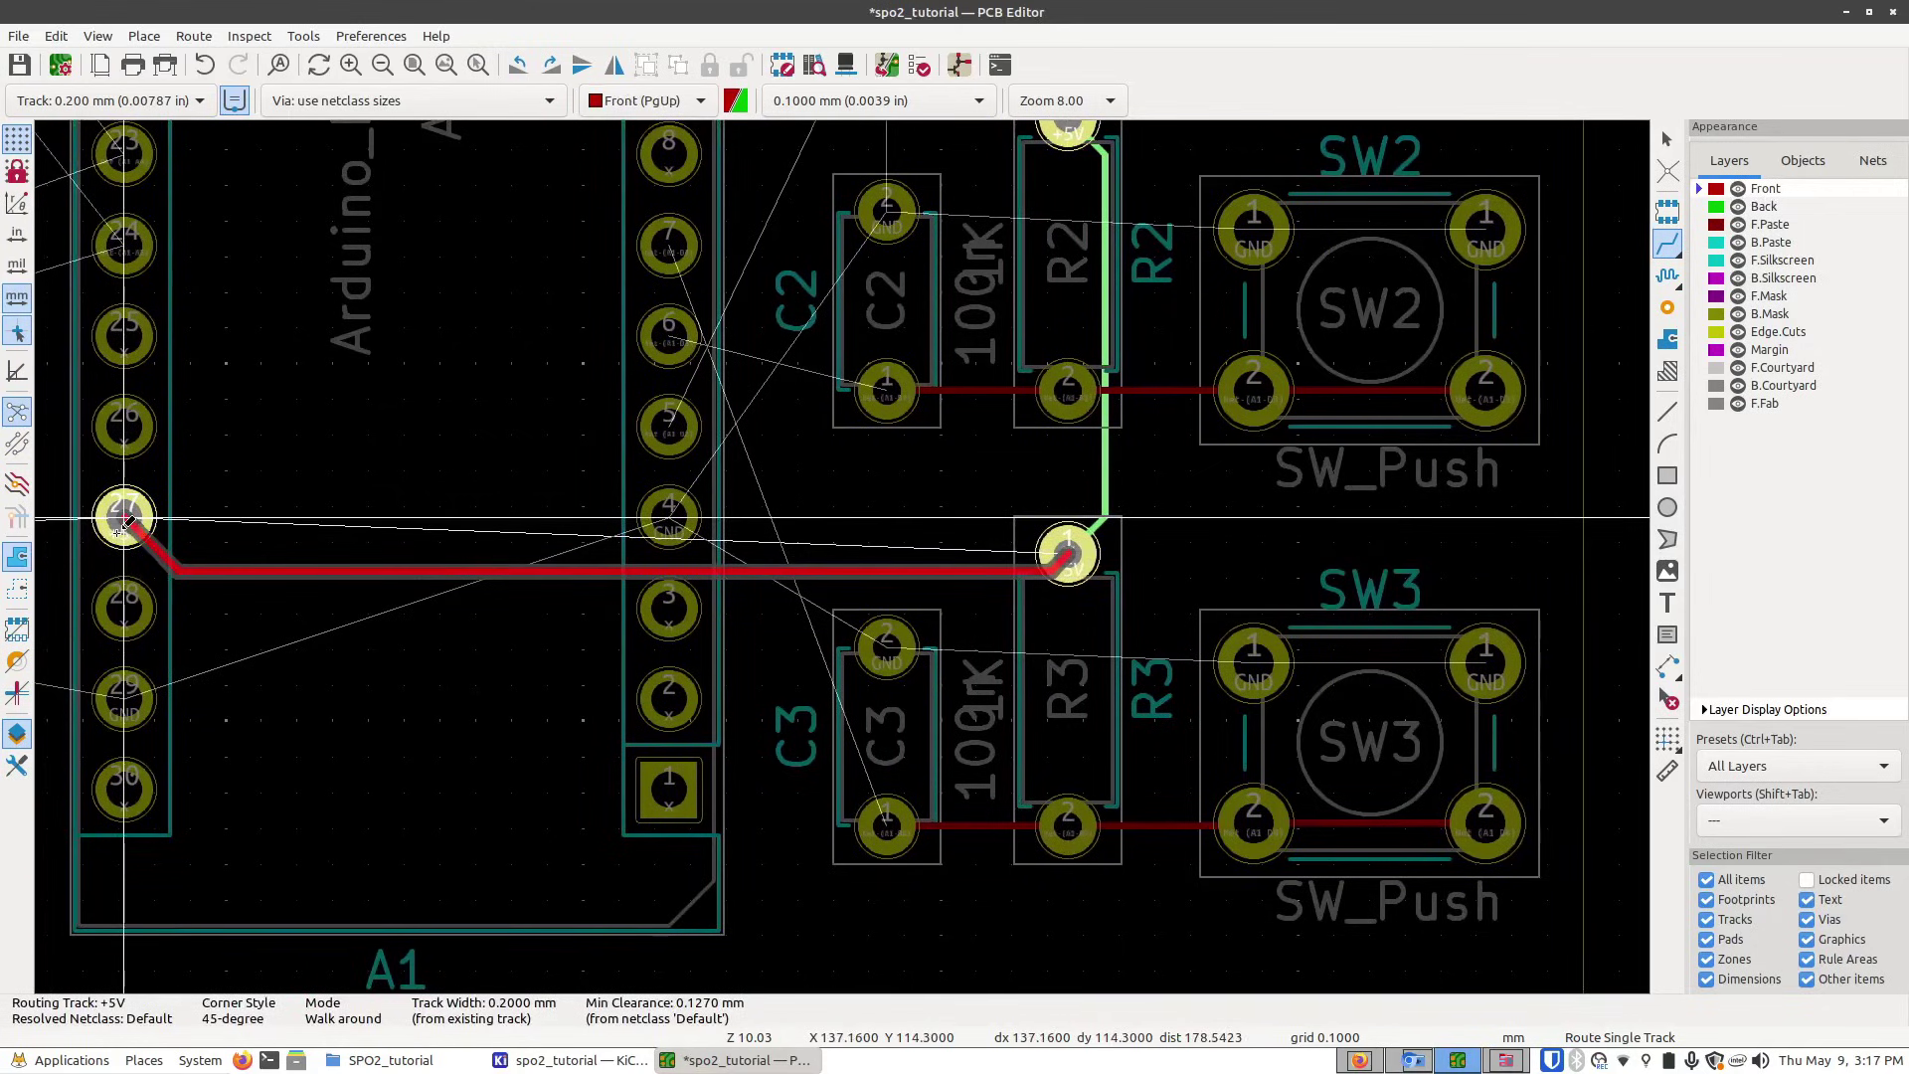
{"action": "left_click", "coordinate": [120, 527]}
{"action": "scroll", "coordinate": [913, 581], "scroll_direction": "up", "scroll_amount": 3}
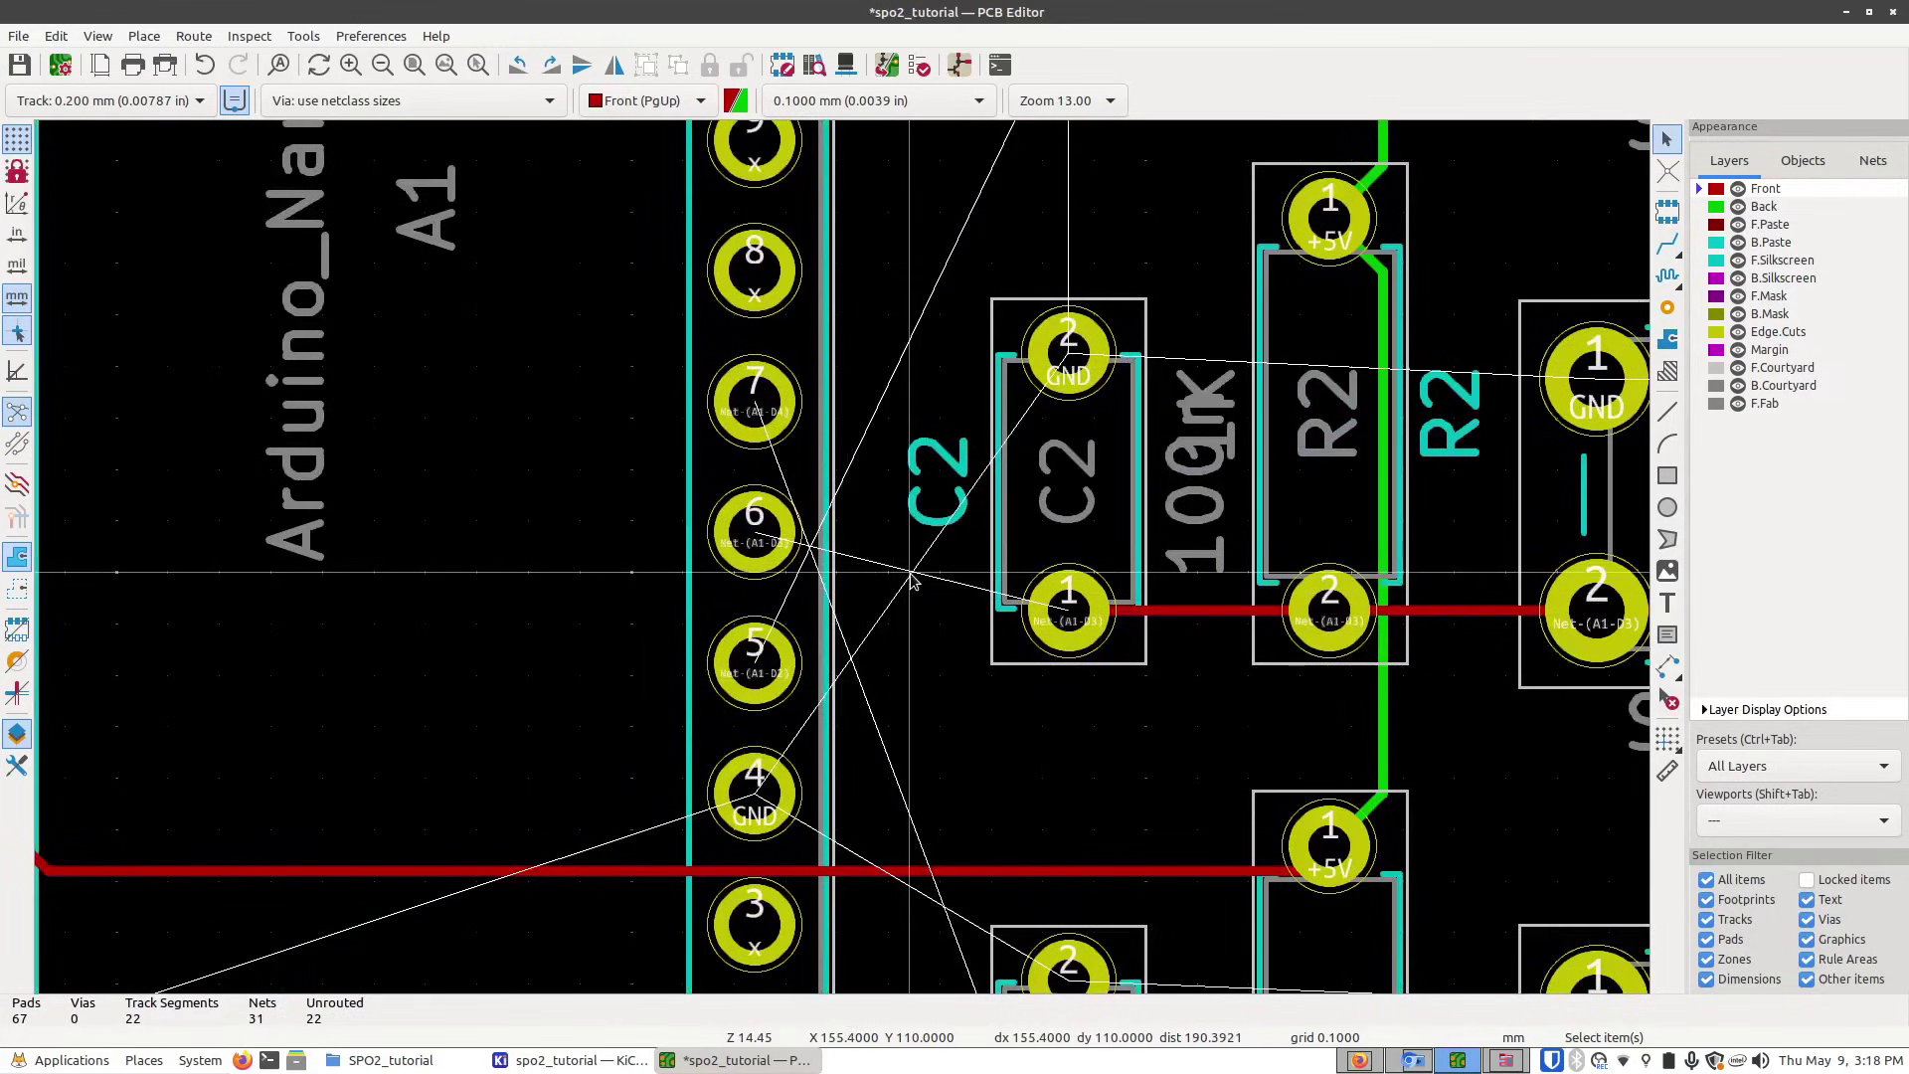